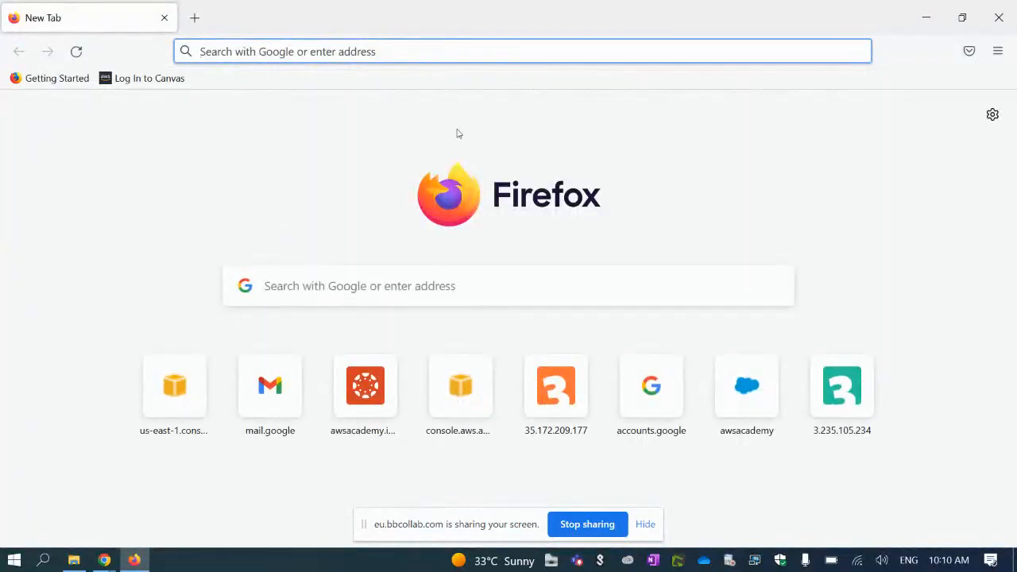
Log in to AWS Academy Canvas with the saved Gmail login, filling in the account's e-mail and password.
click(153, 77)
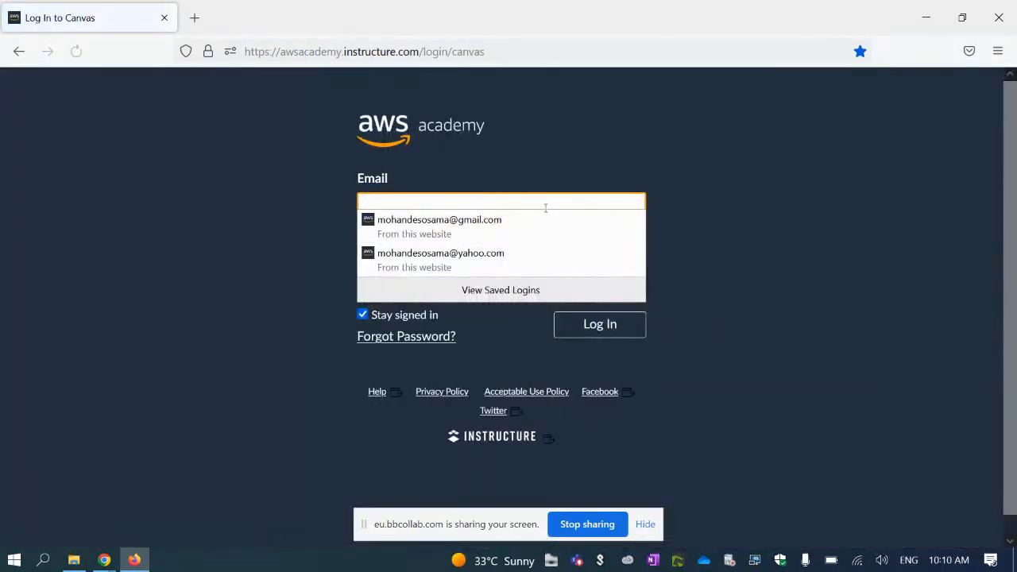
click(496, 226)
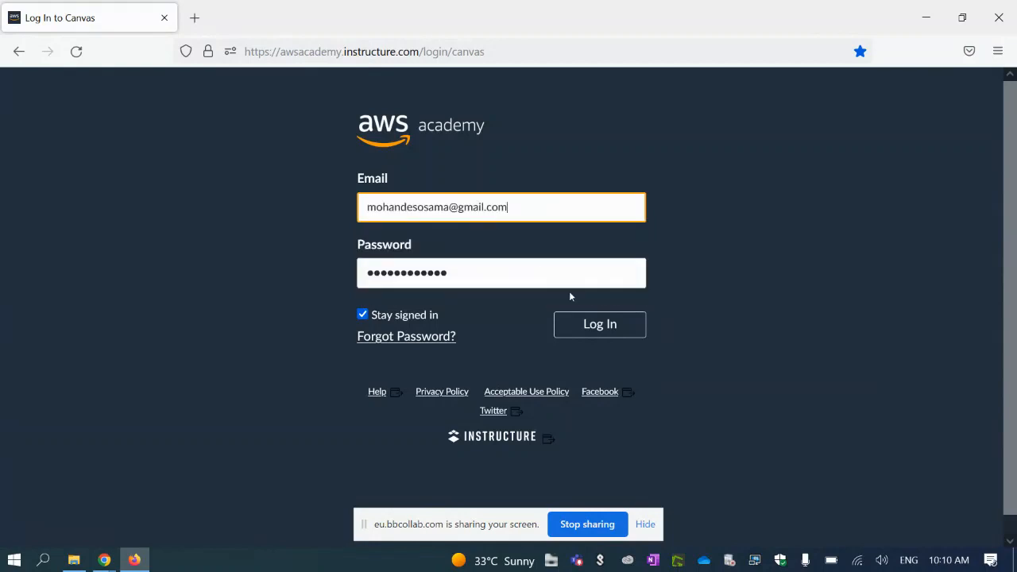
click(600, 326)
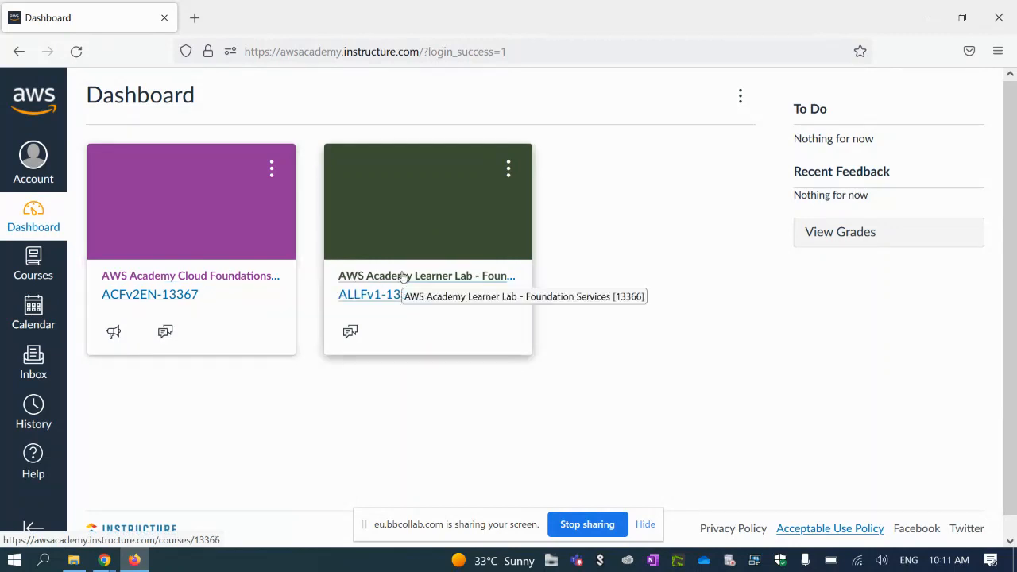
Open Lab 4 - Working with EBS from Module 7 - Storage of the AWS Academy Cloud Foundations course.
click(195, 278)
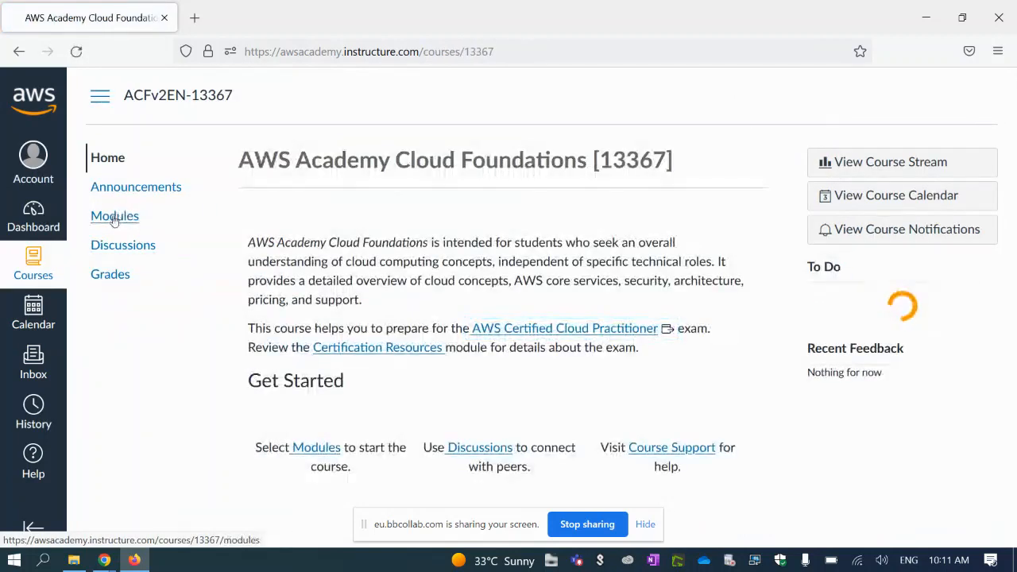
click(119, 216)
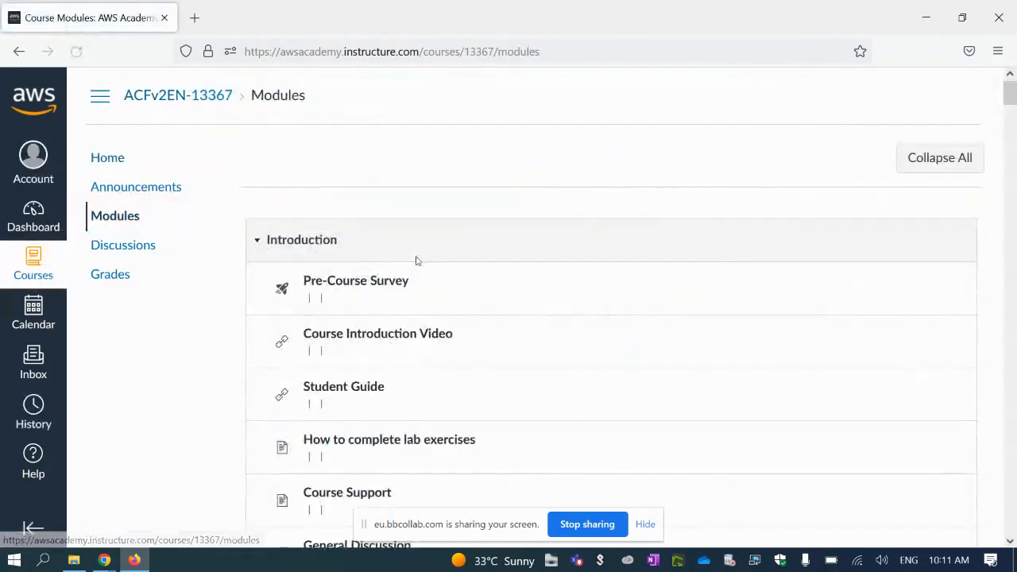
scroll(415, 259, down, 12)
scroll(475, 244, down, 20)
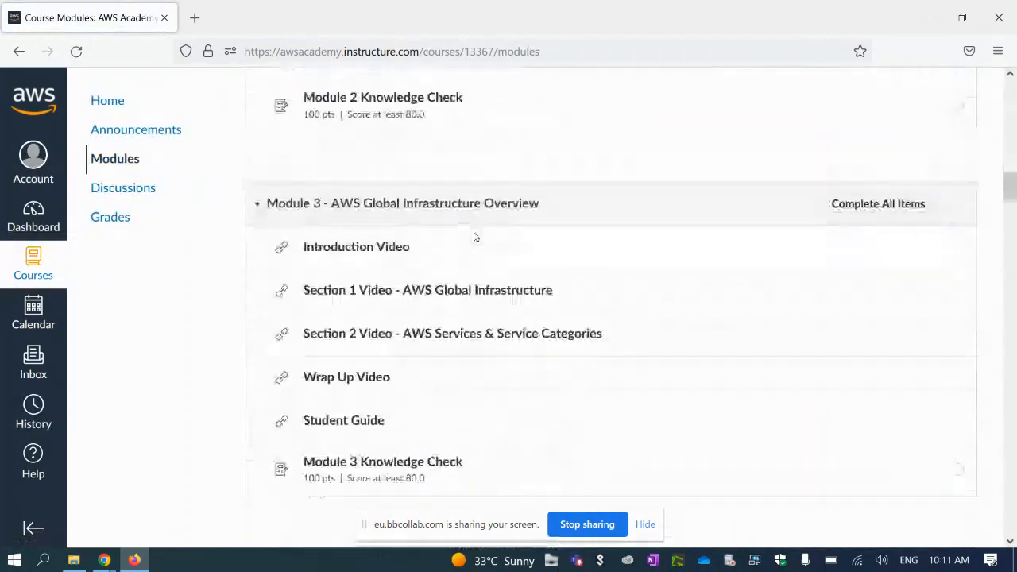
scroll(469, 239, down, 12)
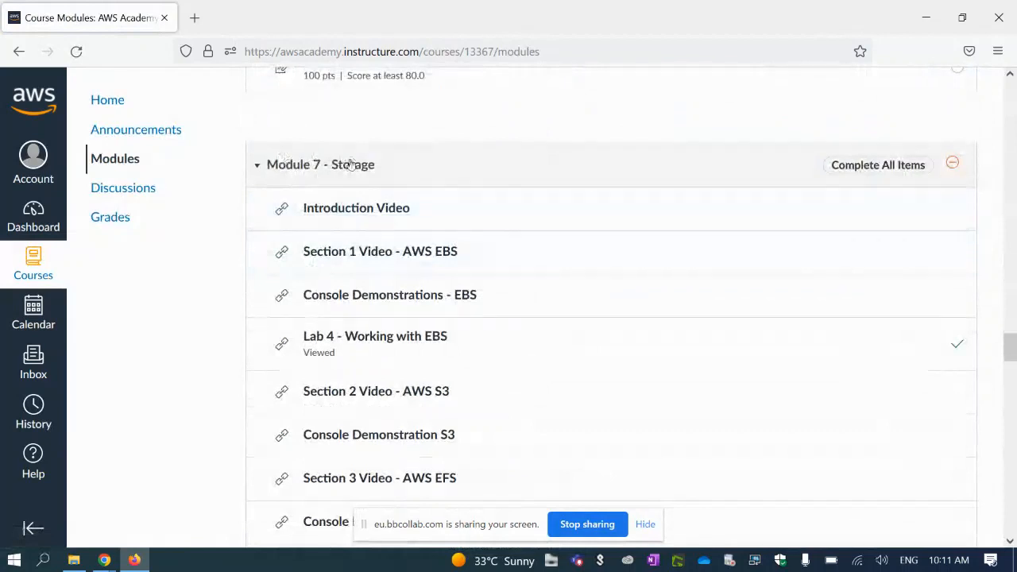
click(405, 336)
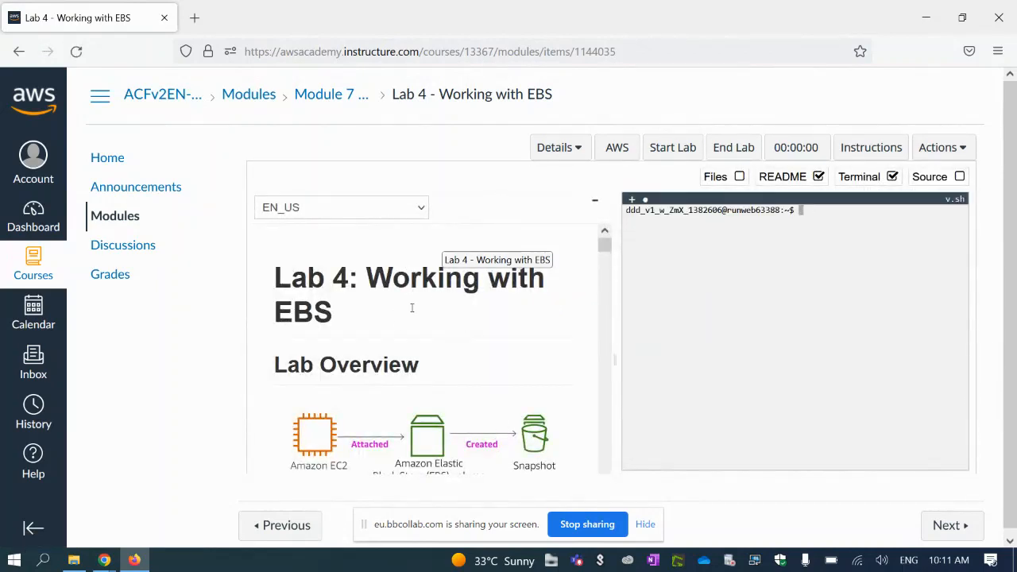
Read the Lab 4 instructions, covering the overview diagram, topics covered, prerequisites, service restrictions and the introduction to Amazon EBS.
scroll(412, 308, down, 2)
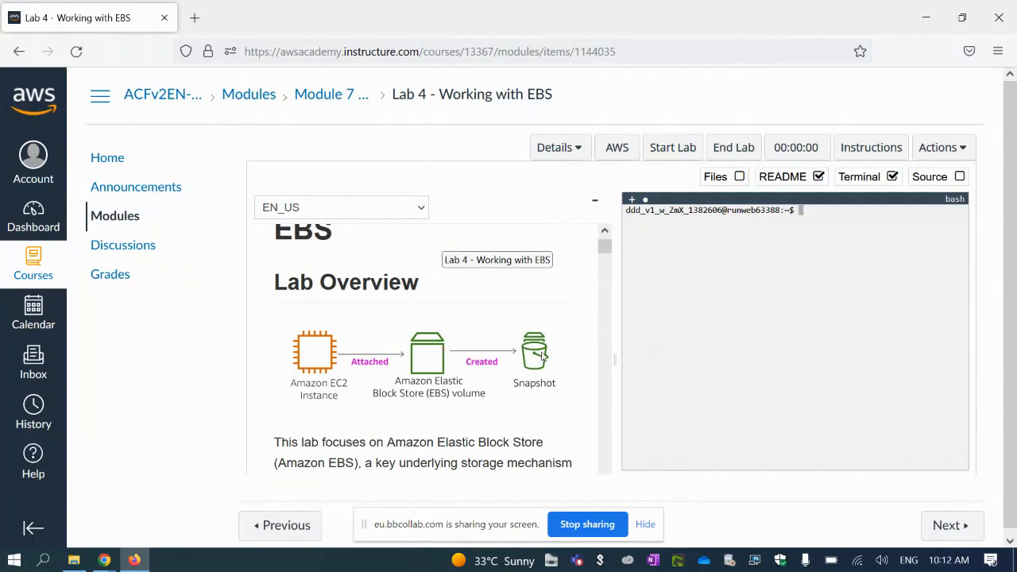
scroll(421, 353, down, 1)
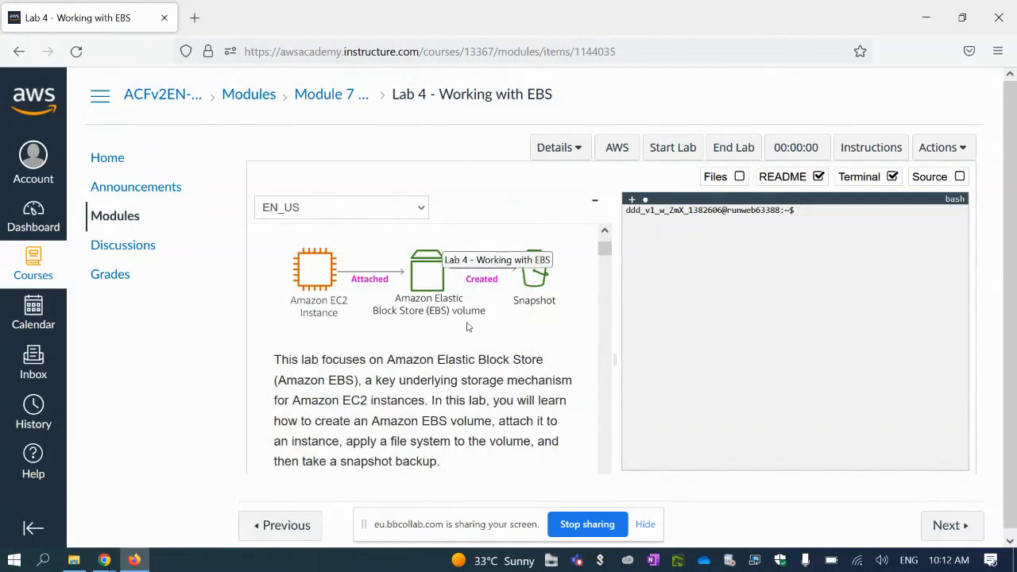
scroll(310, 361, up, 1)
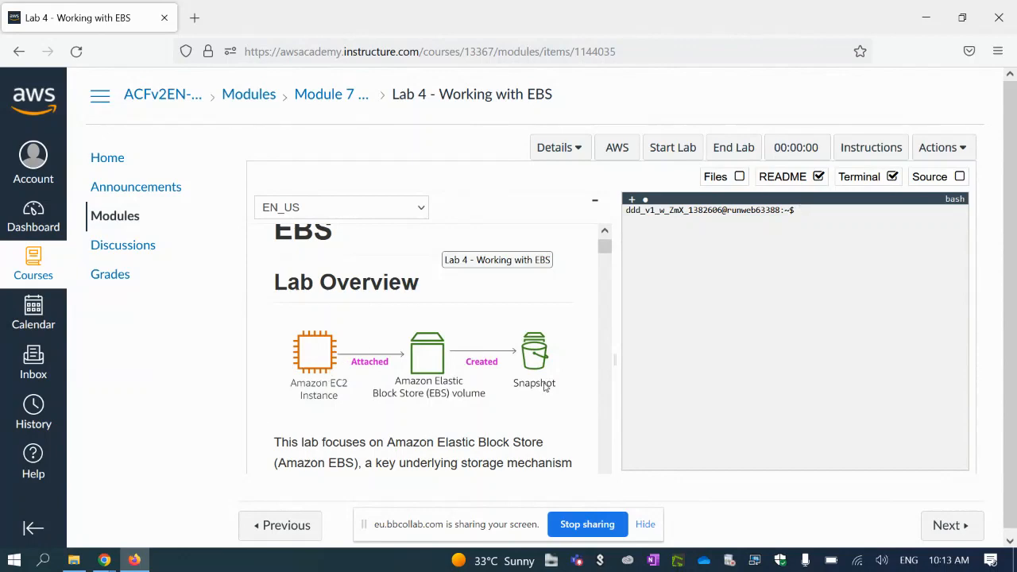
scroll(544, 387, down, 5)
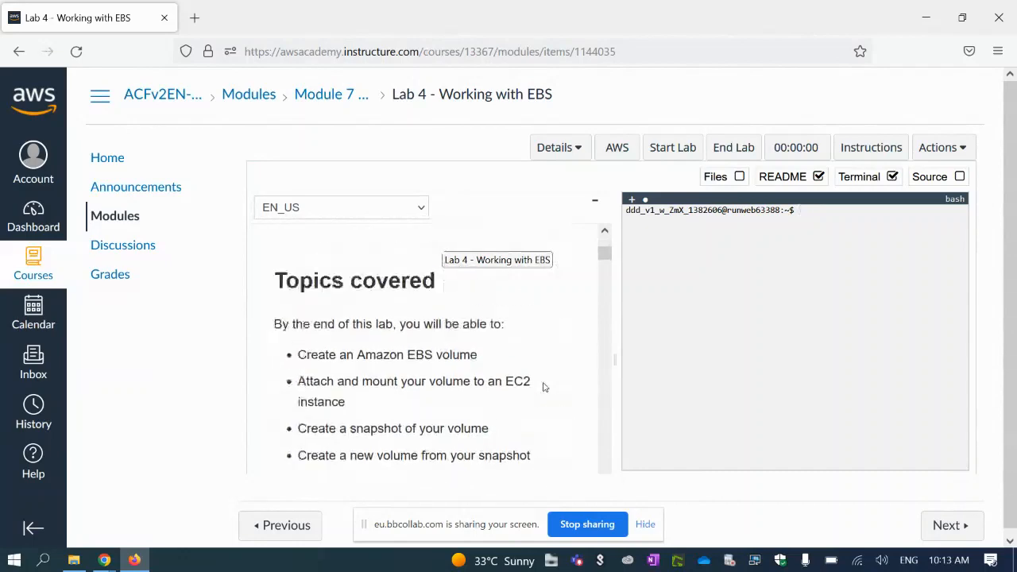
scroll(544, 386, down, 8)
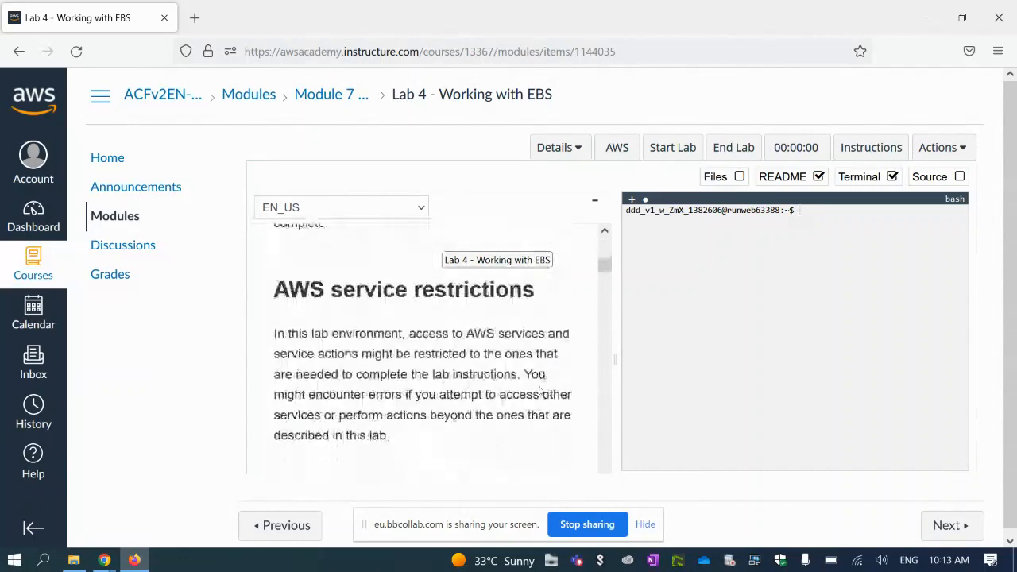
scroll(540, 389, down, 8)
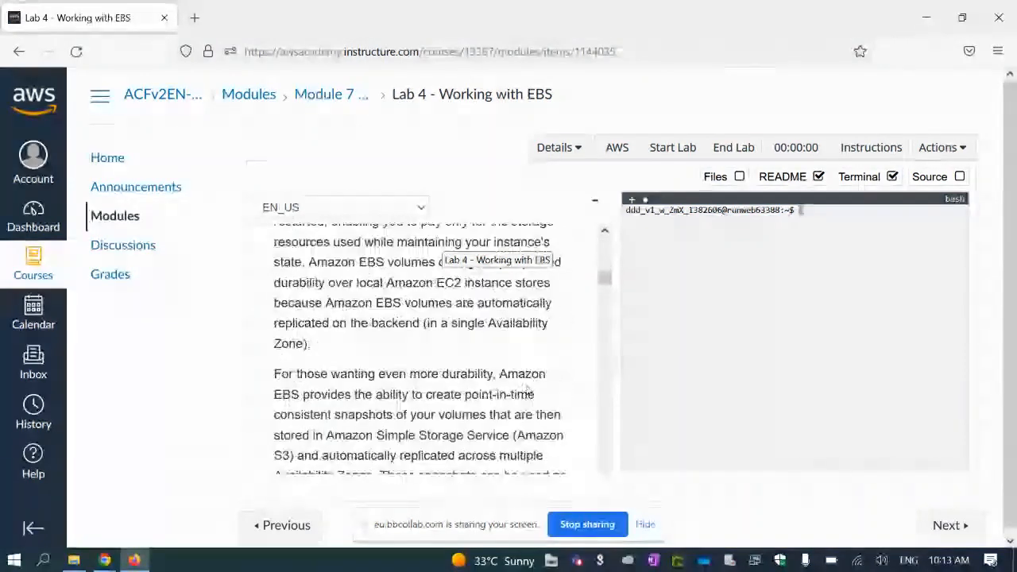
scroll(527, 389, down, 2)
scroll(528, 390, up, 8)
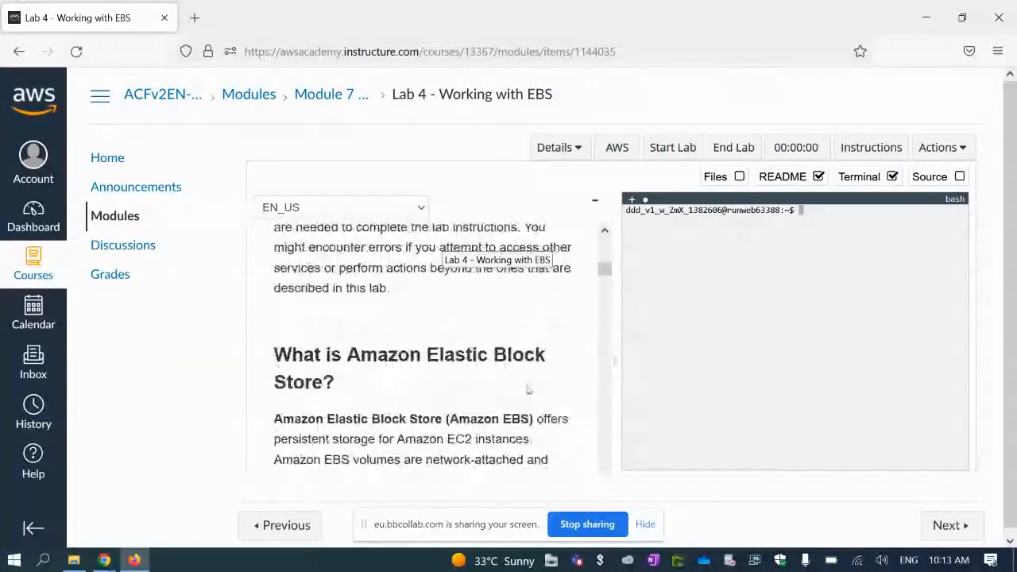
scroll(528, 389, up, 6)
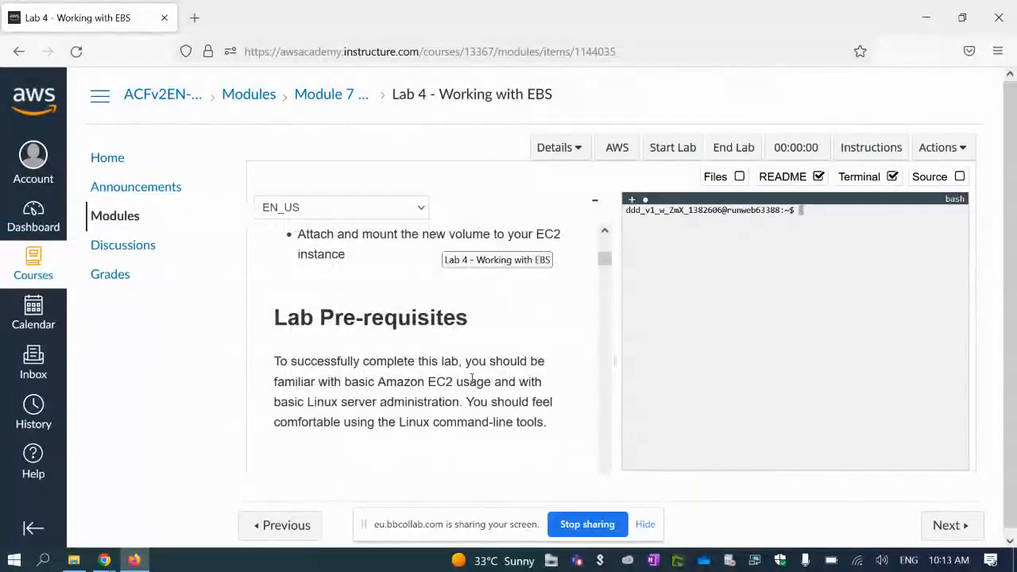
scroll(469, 379, up, 2)
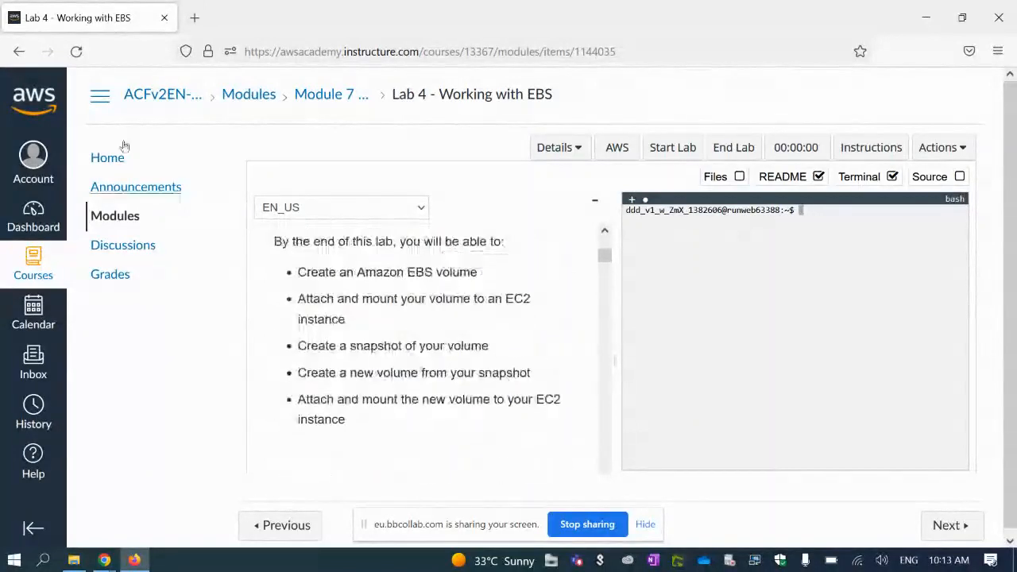
Open the AWS Academy Learner Lab - Foundation Services course in a new browser tab and switch to it.
right_click(32, 262)
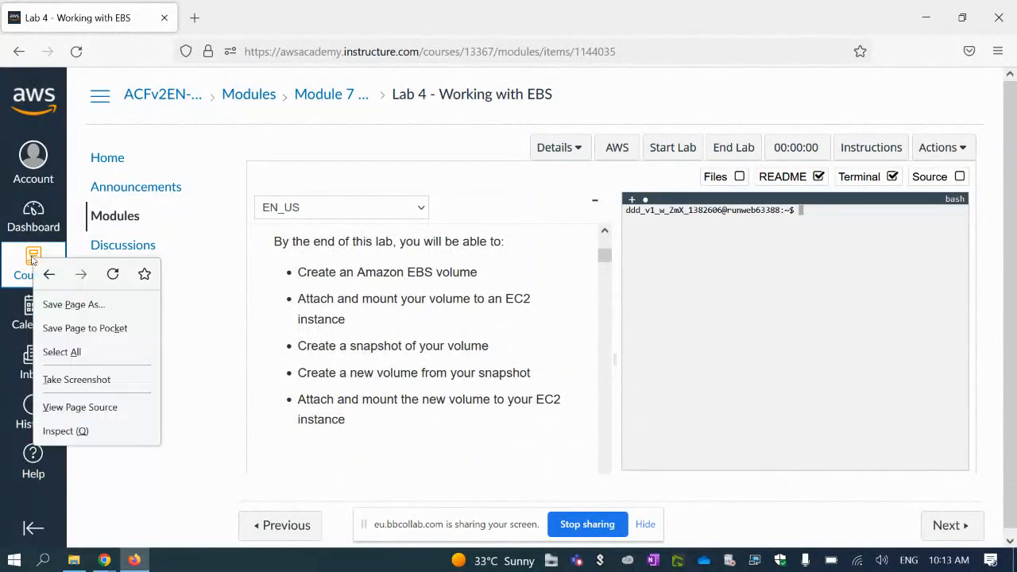
key(Escape)
click(19, 256)
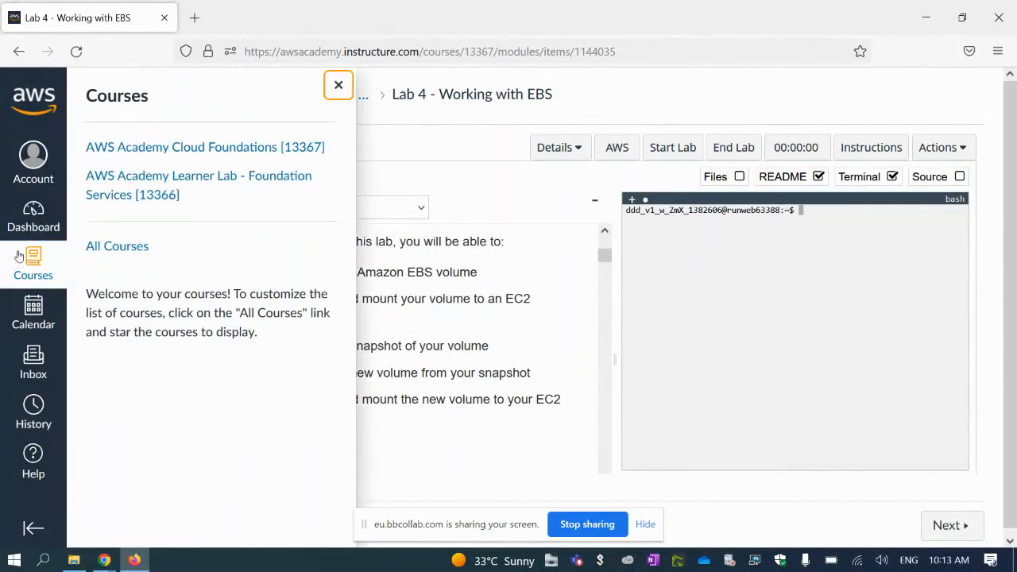
right_click(184, 181)
click(208, 195)
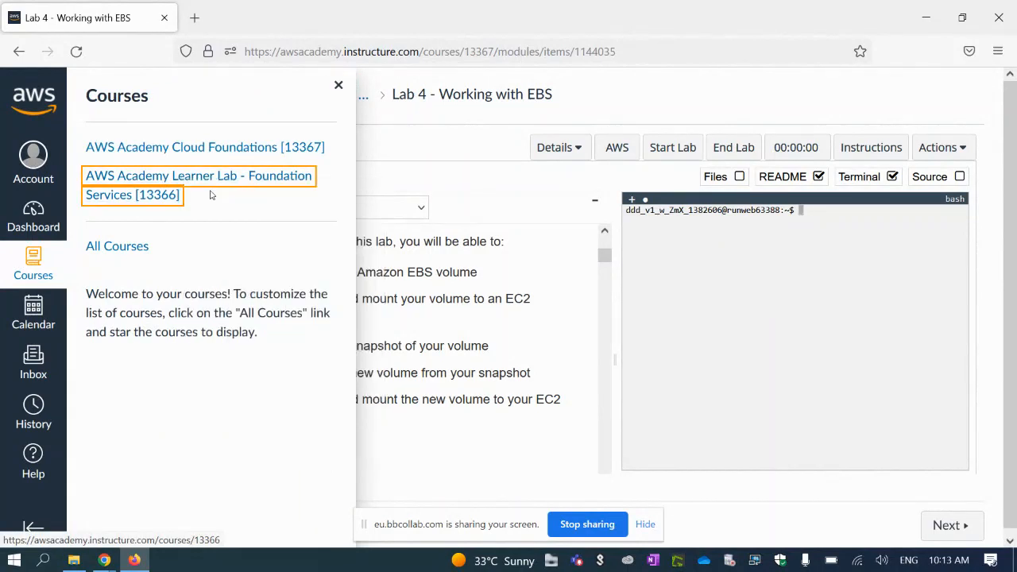
click(232, 16)
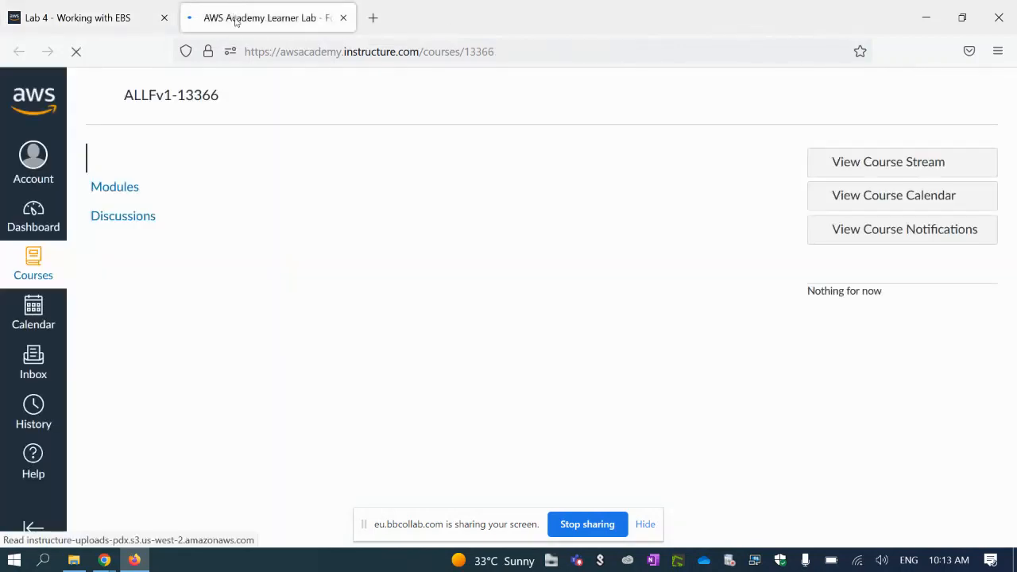
Open Learner Lab - Foundational Services from the course modules and start the lab.
click(111, 188)
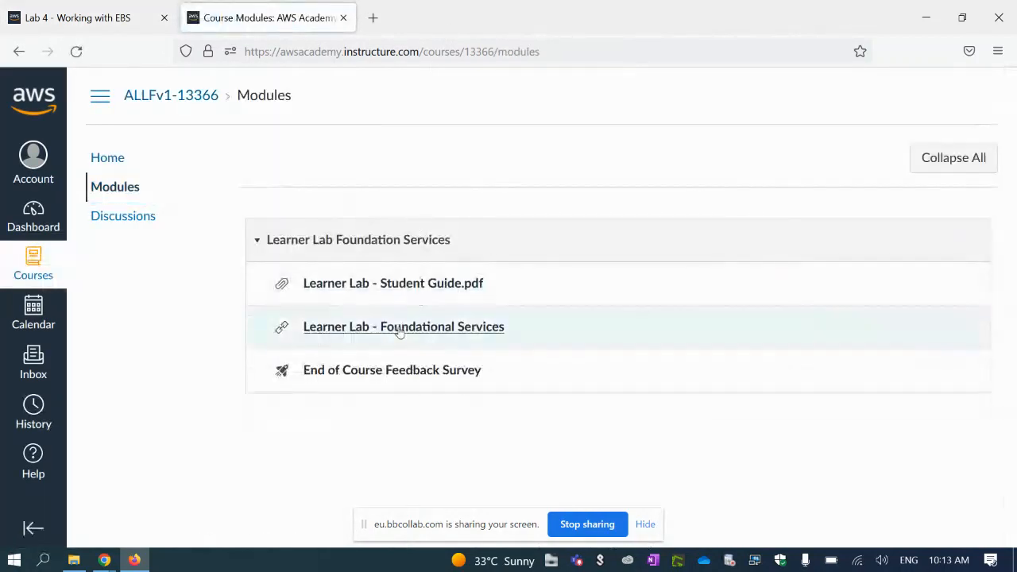
click(405, 329)
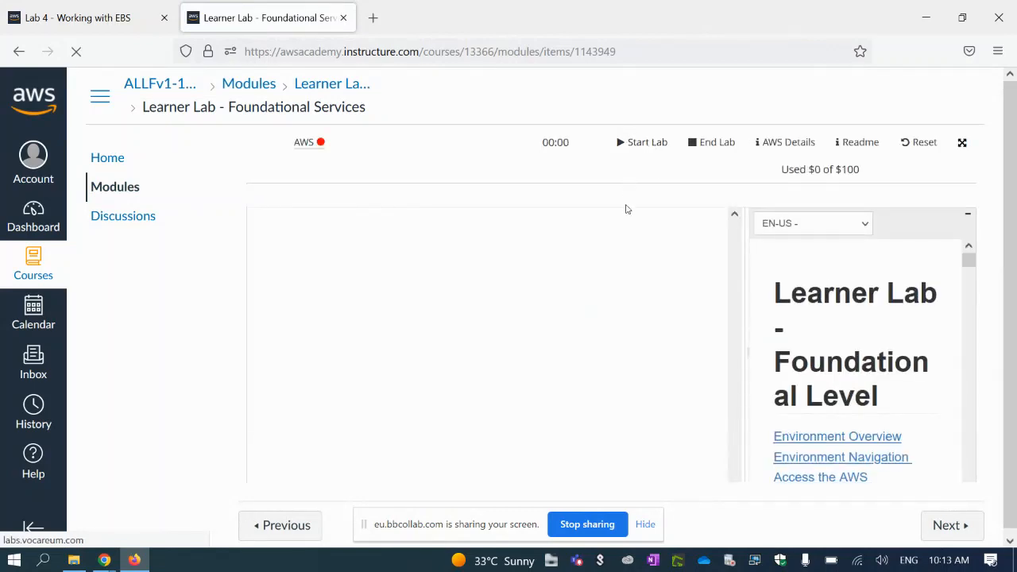
click(637, 146)
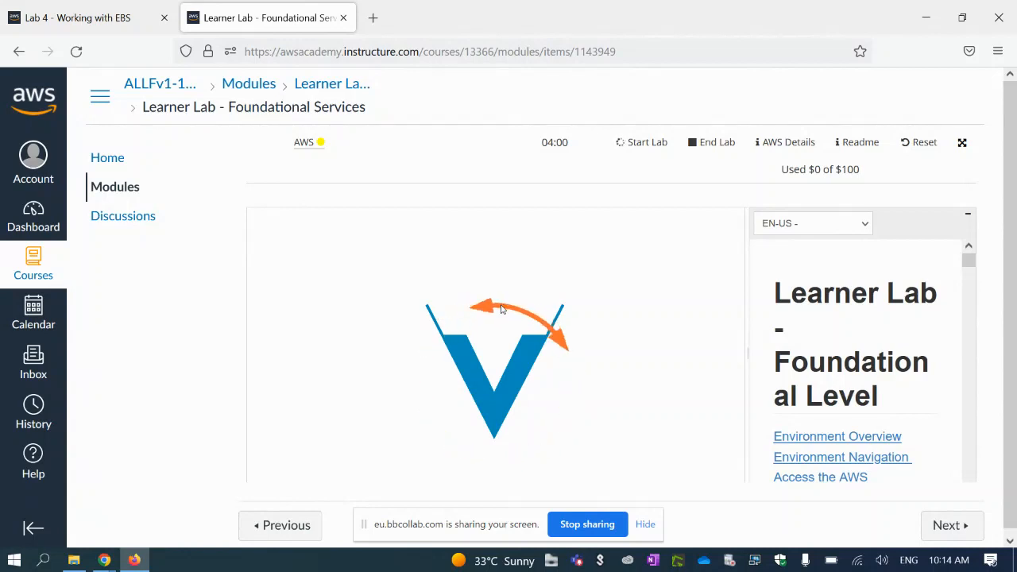
Close the course list covering the Lab 4 page, check the Learner Lab startup, and return to the Lab 4 objectives.
click(125, 22)
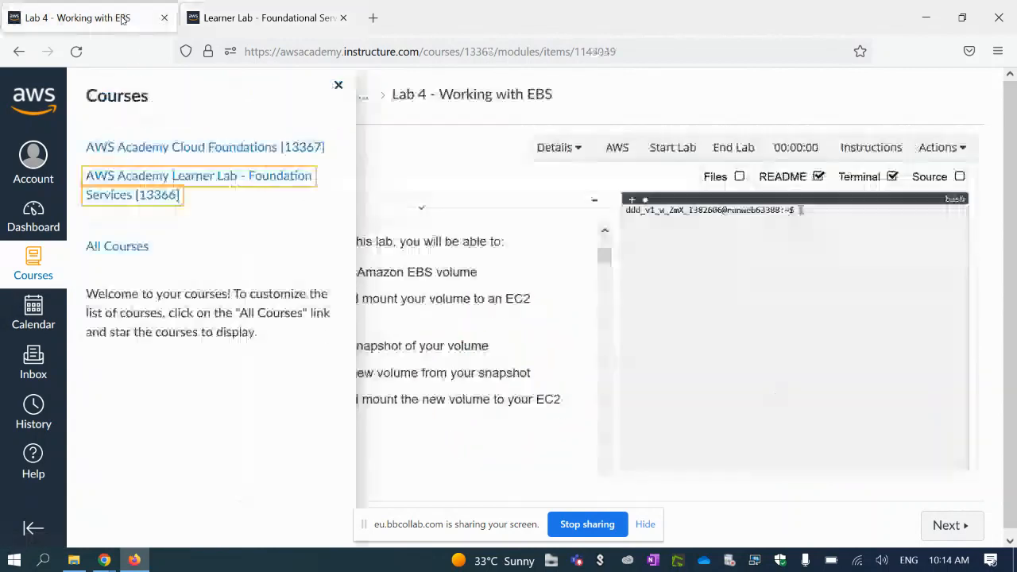
click(337, 85)
click(231, 29)
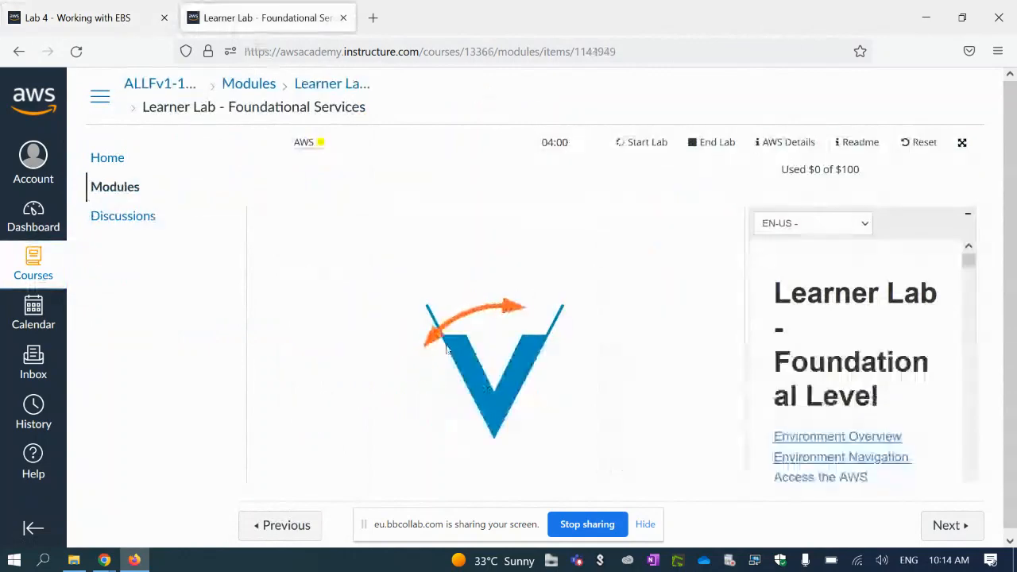
key(ctrl+Tab)
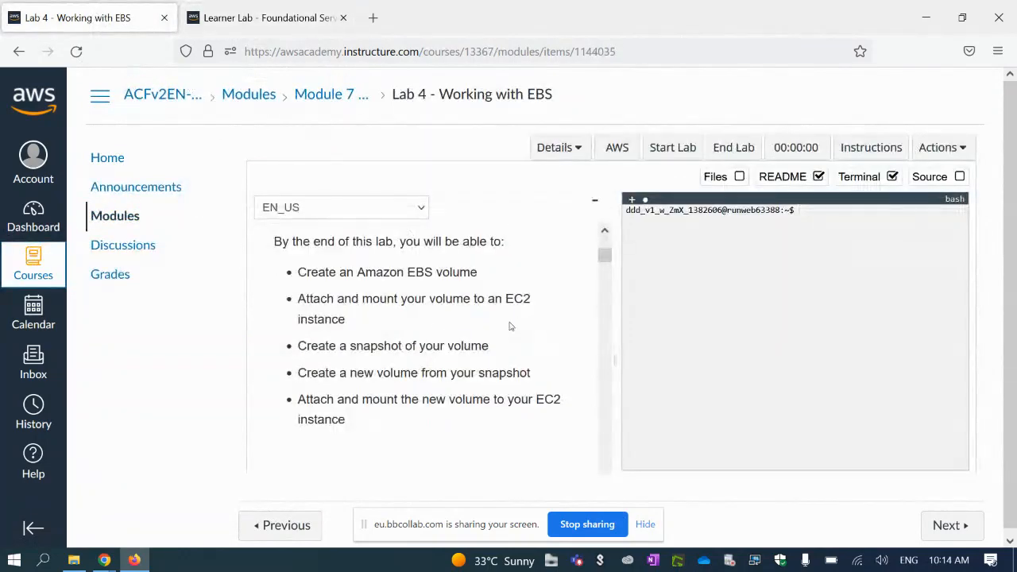
scroll(505, 325, up, 1)
scroll(453, 322, down, 1)
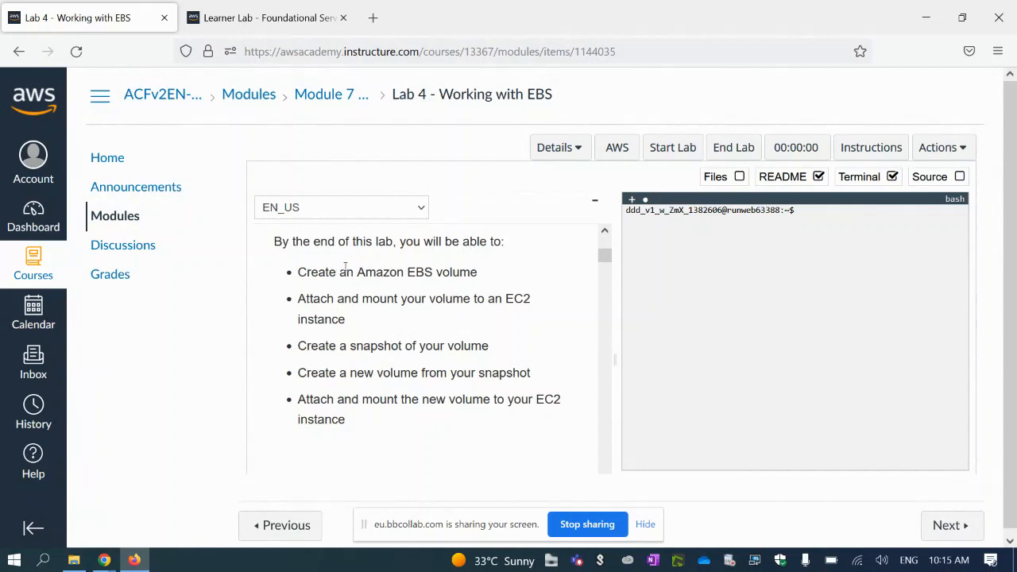
Check the Learner Lab's startup progress and compare its environment with the Lab 4 page.
click(273, 8)
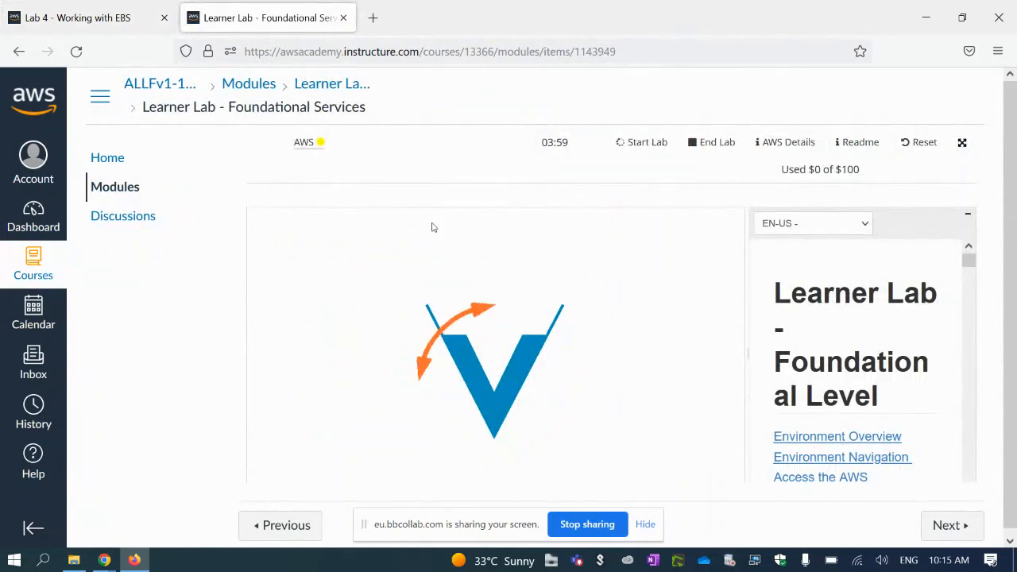
click(80, 18)
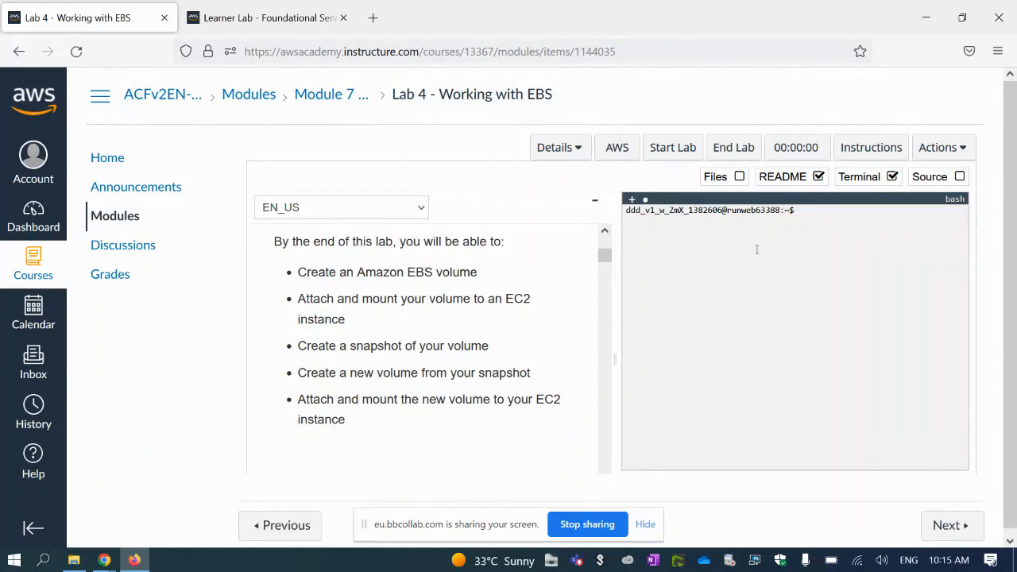
click(262, 18)
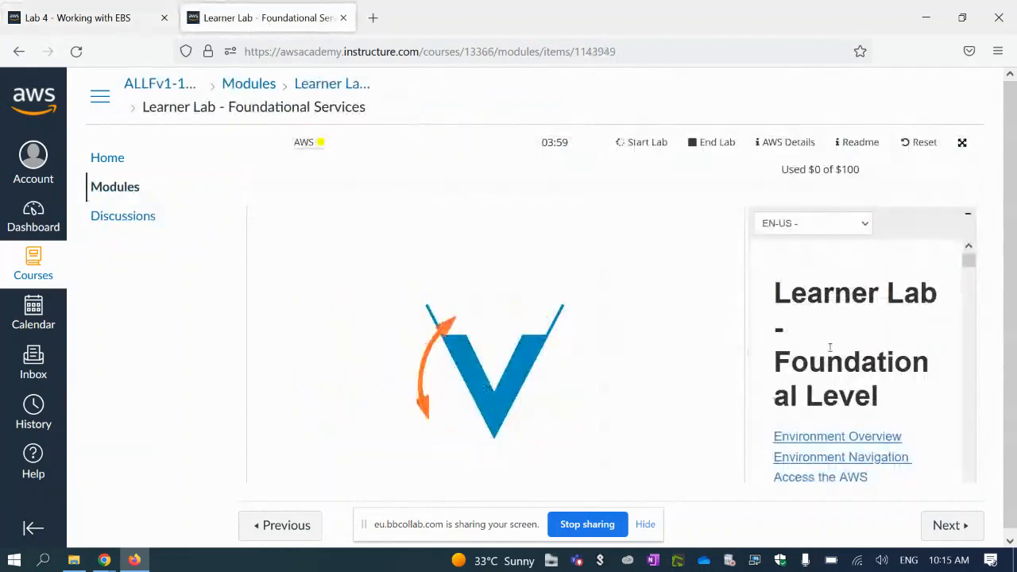
Review the Lab 4 objectives, highlighting the ones on creating an Amazon EBS volume and creating a snapshot of the volume.
click(114, 24)
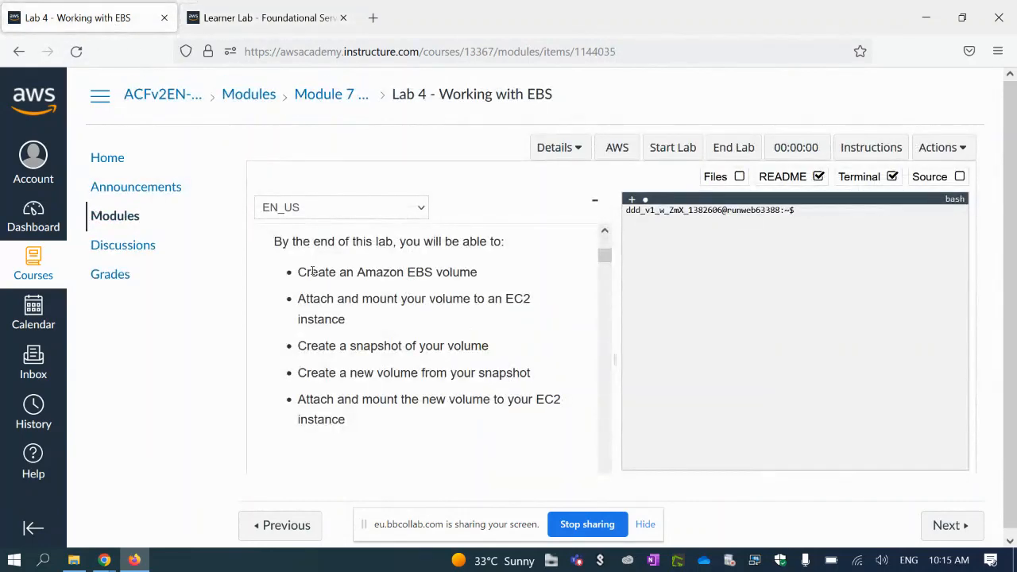
drag(306, 272, 492, 276)
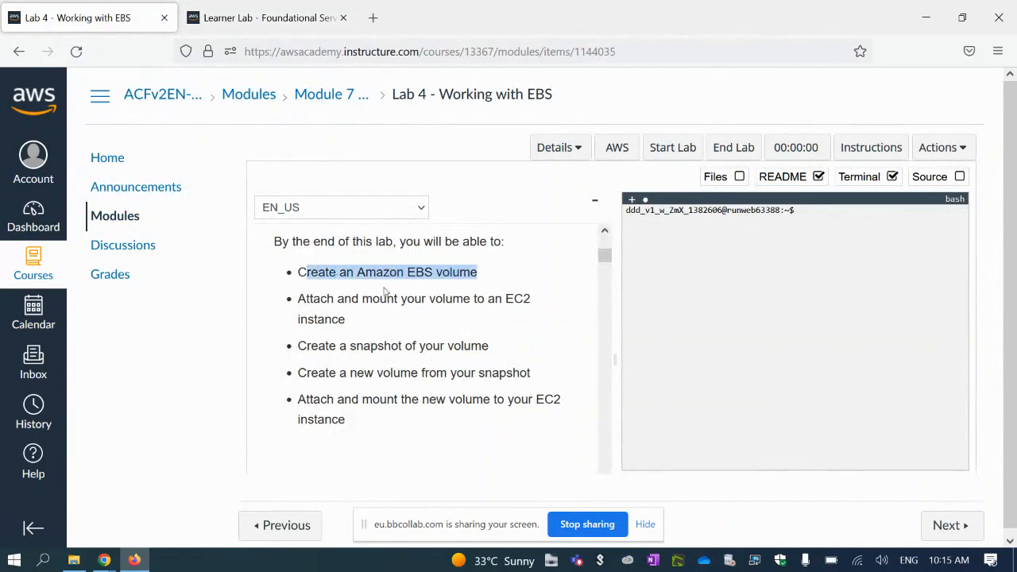
click(330, 298)
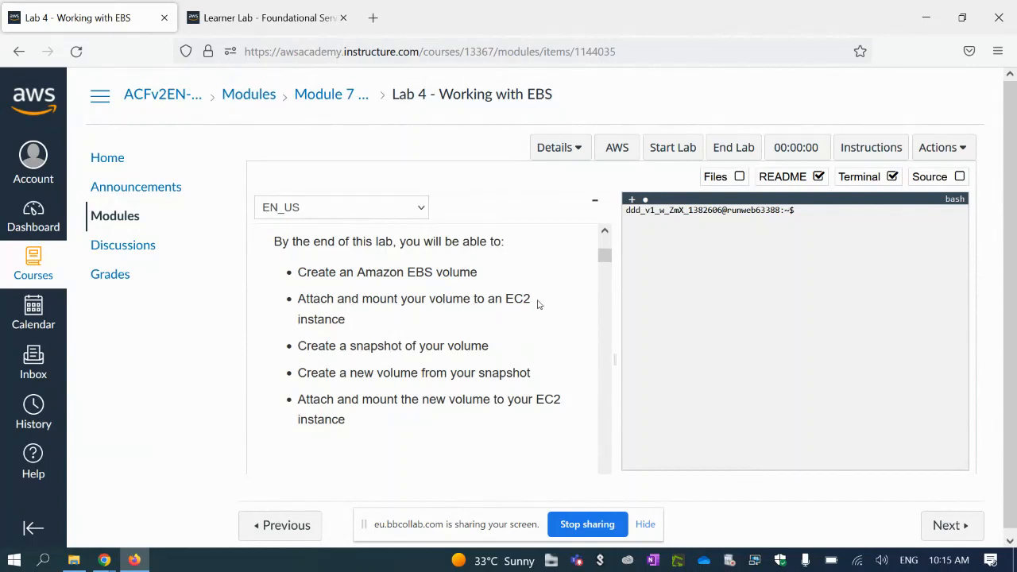
drag(310, 347, 454, 347)
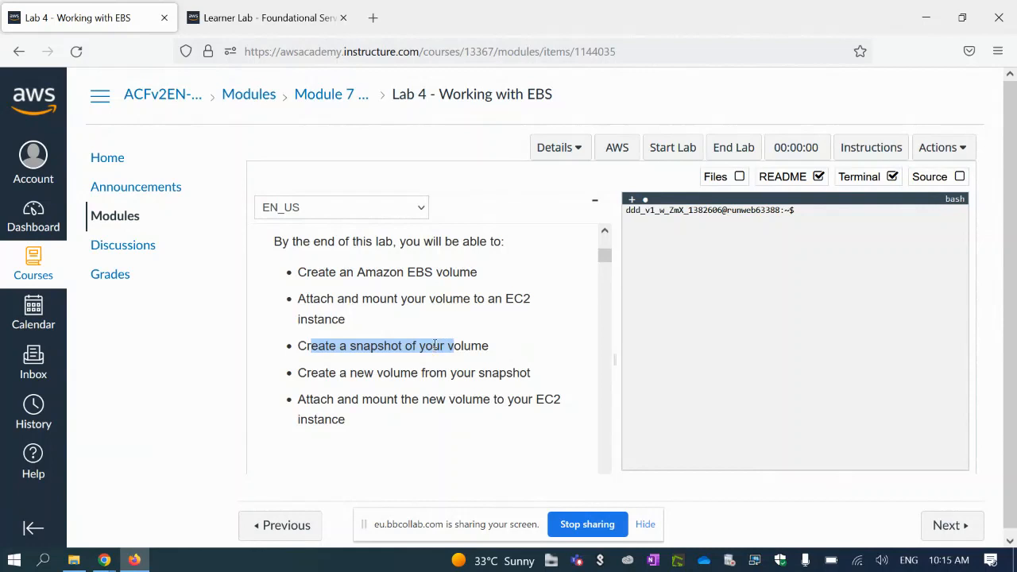
Review the remaining Lab 4 objectives on creating a volume from the snapshot and mounting it, and highlight the whole objectives list.
drag(318, 372, 427, 371)
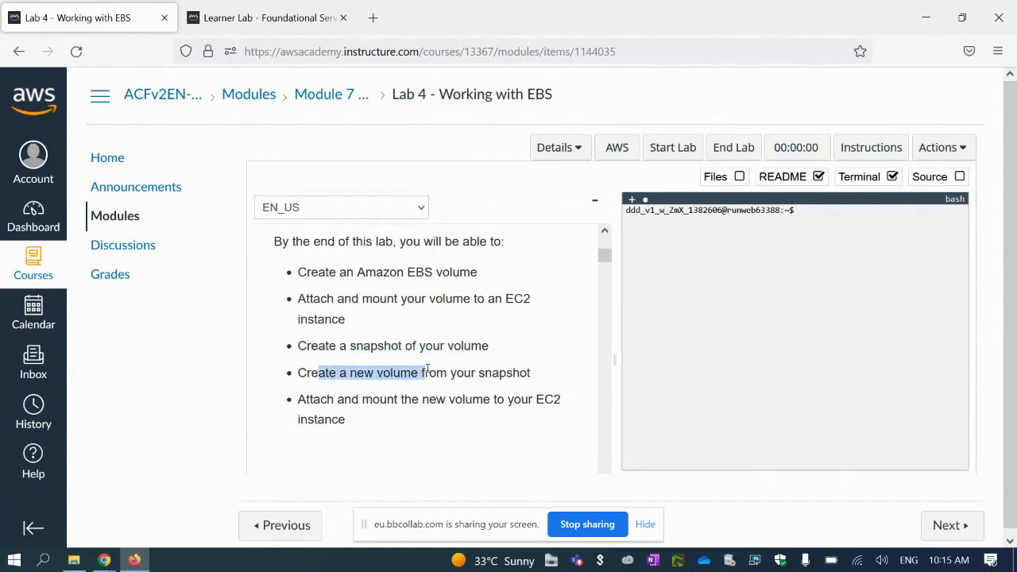
click(485, 372)
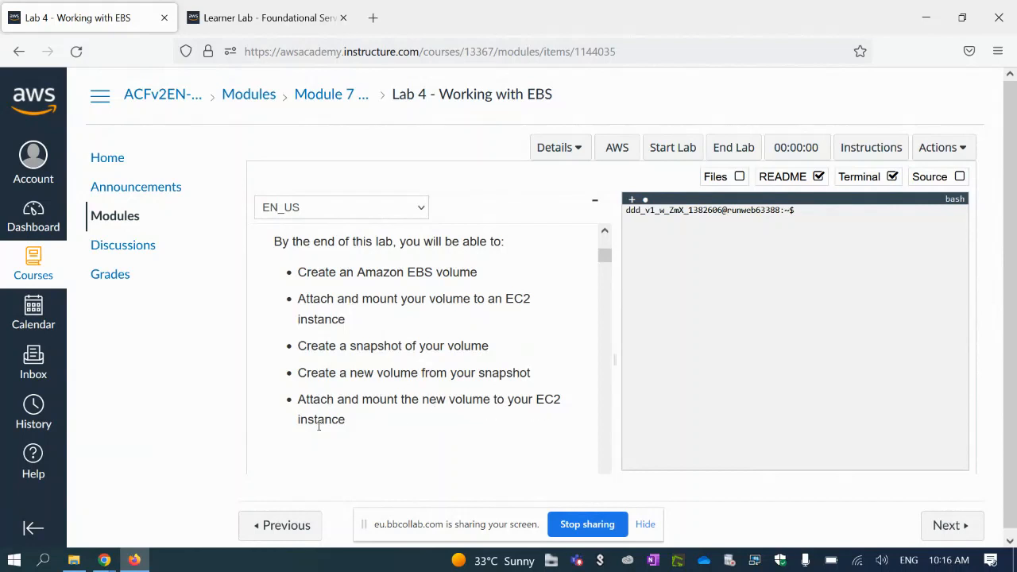
drag(343, 420, 306, 399)
drag(273, 238, 390, 425)
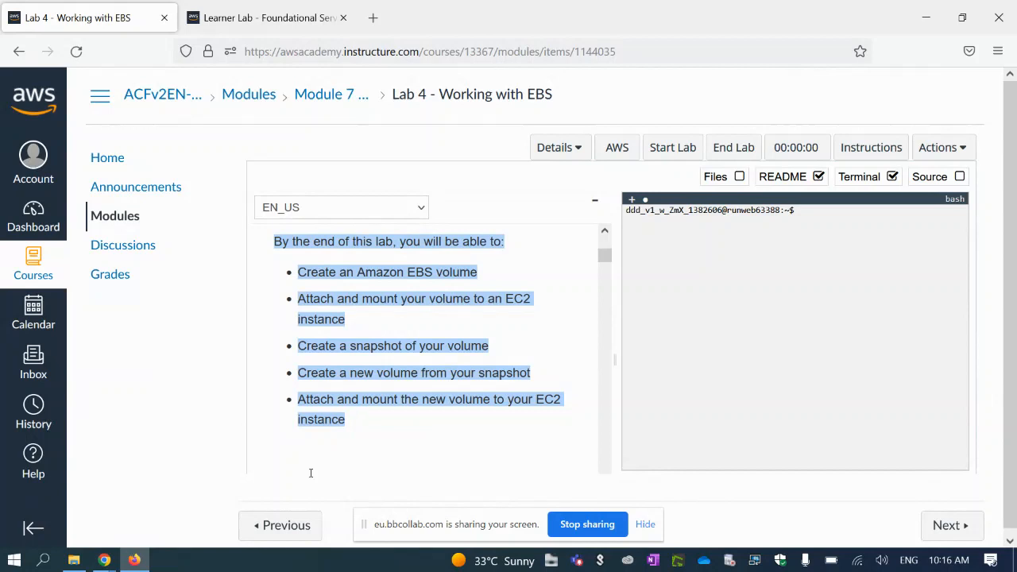
Try to open the AWS console from the Learner Lab and dismiss the startup notice.
click(262, 19)
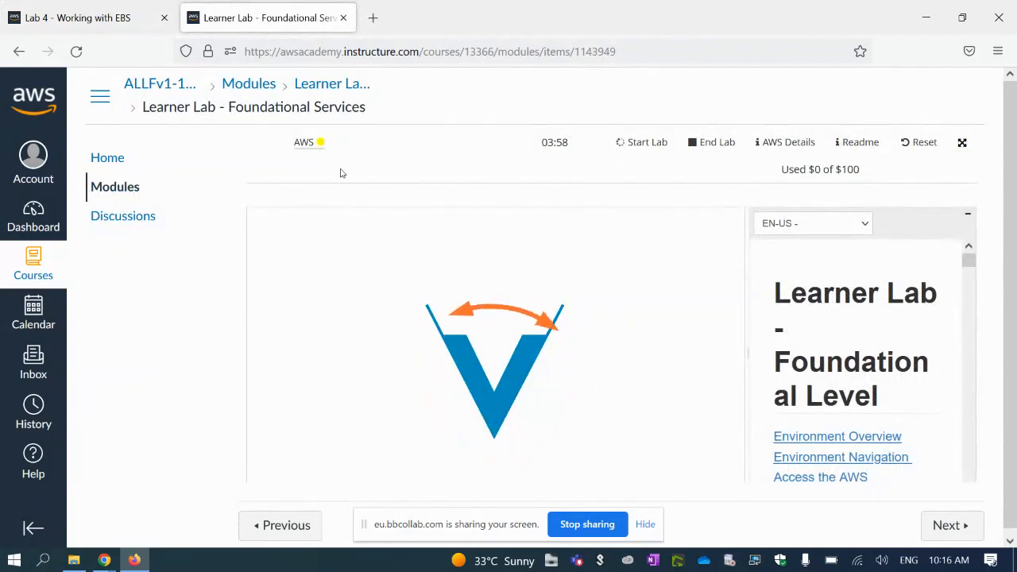
click(311, 144)
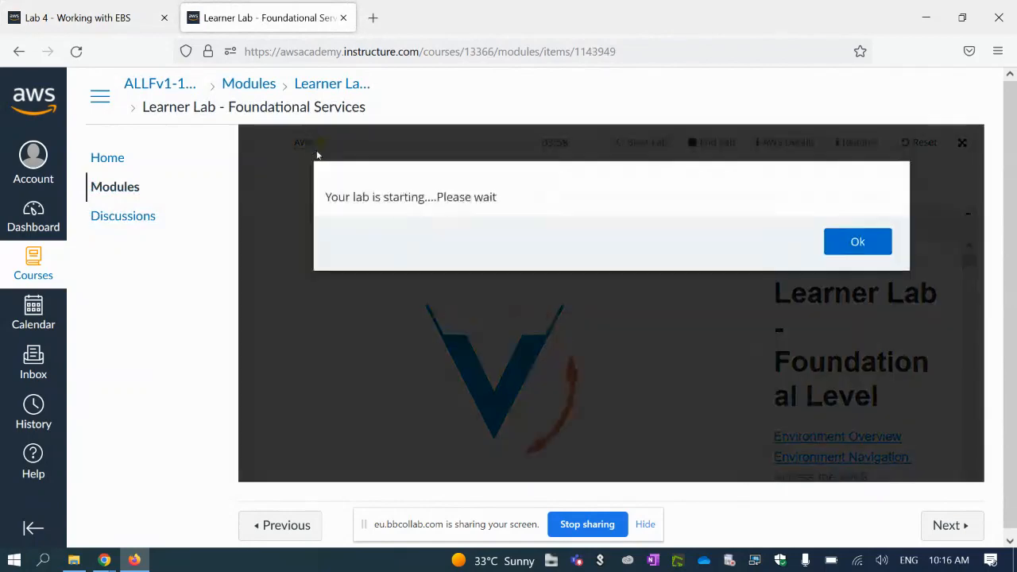
click(856, 243)
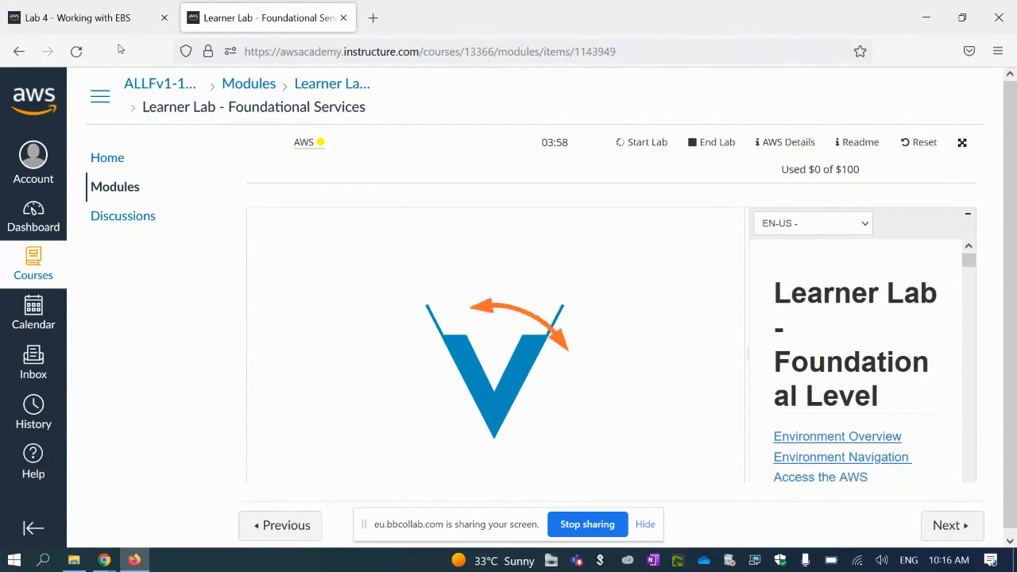
Read the duration and AWS service restrictions in the Lab 4 instructions, and check the Learner Lab's startup again.
click(119, 20)
click(450, 347)
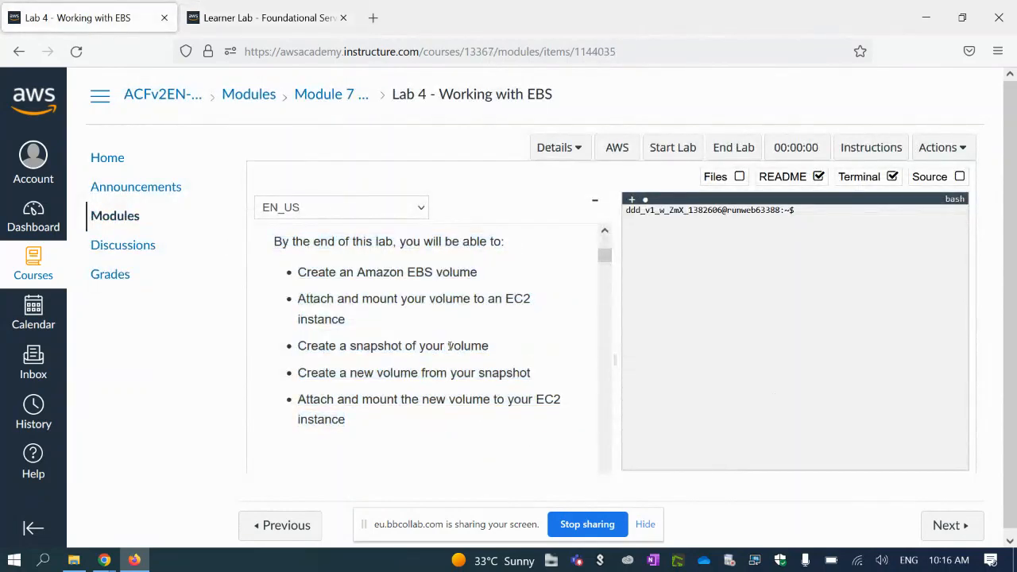
scroll(449, 346, down, 5)
scroll(450, 346, down, 3)
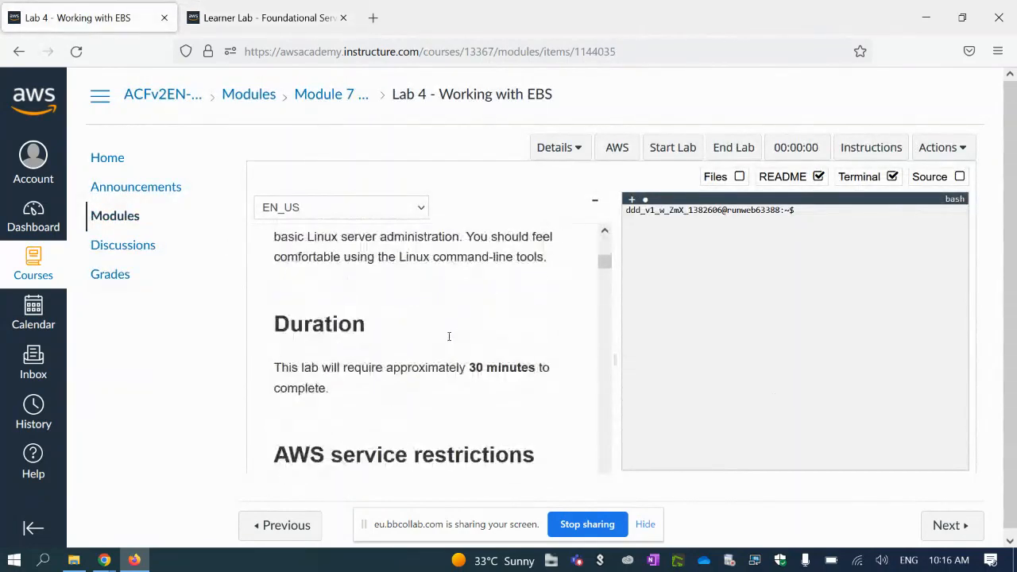
scroll(447, 348, down, 4)
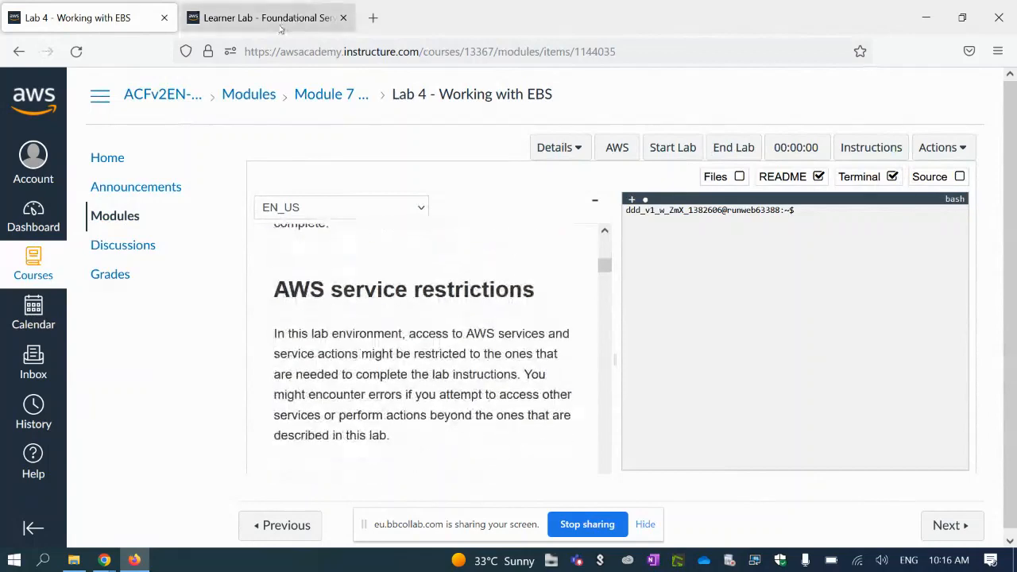
key(ctrl+Tab)
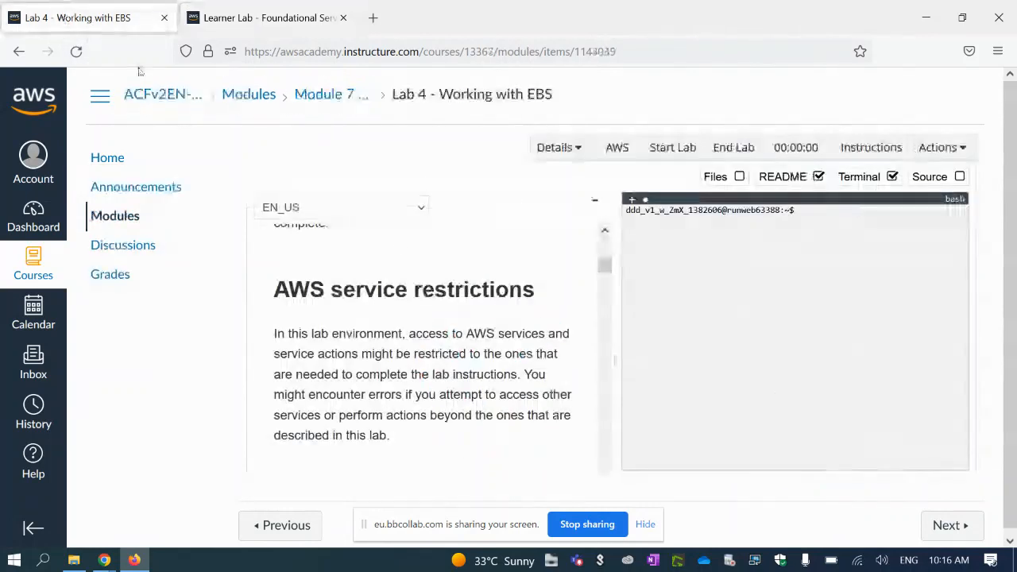
Skim the Lab 4 instructions from the EBS features through Task 3's Windows SSH steps, and return to Task 2.
click(62, 16)
scroll(476, 318, down, 3)
scroll(475, 318, down, 15)
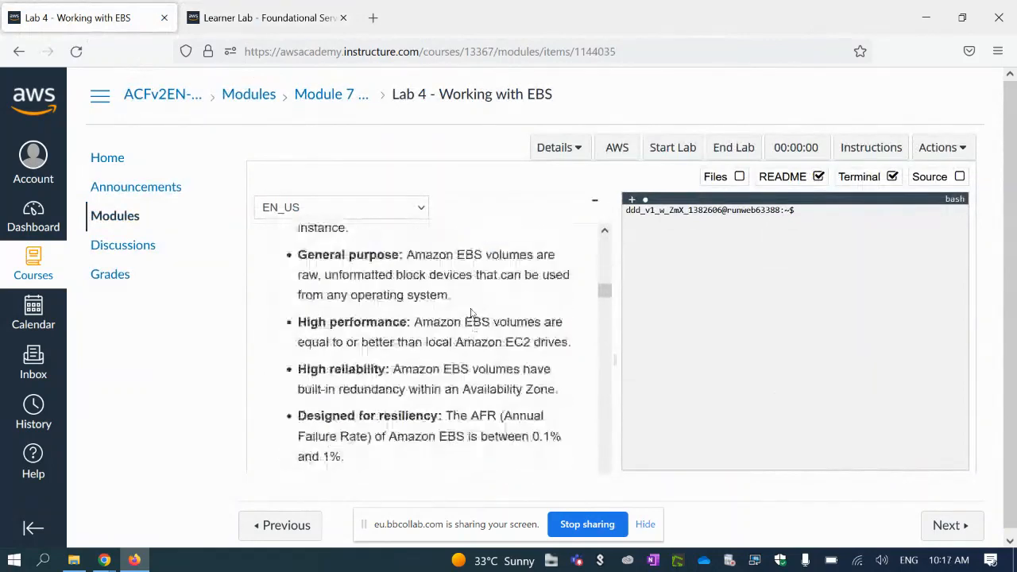
scroll(471, 310, down, 20)
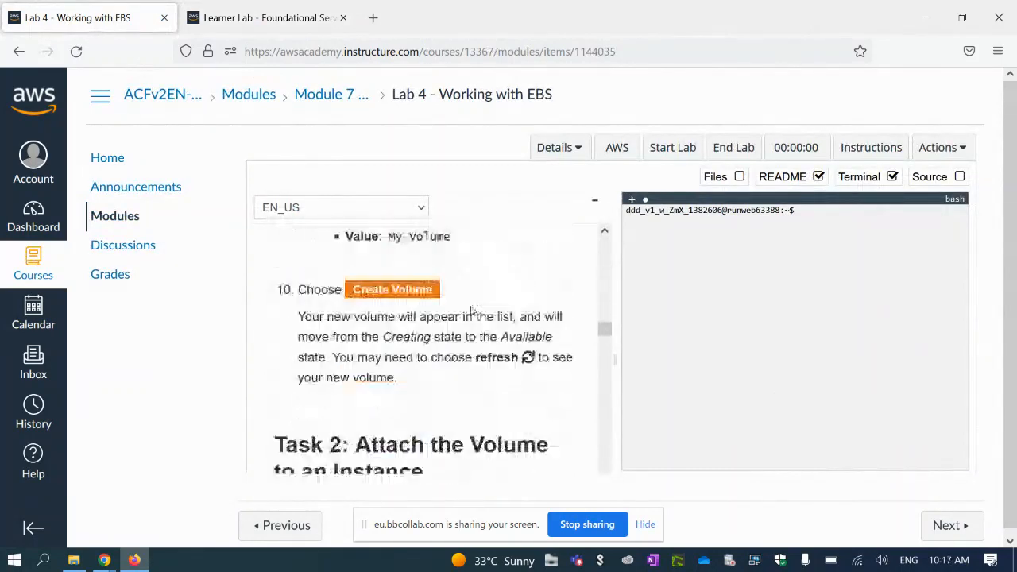
scroll(471, 310, up, 5)
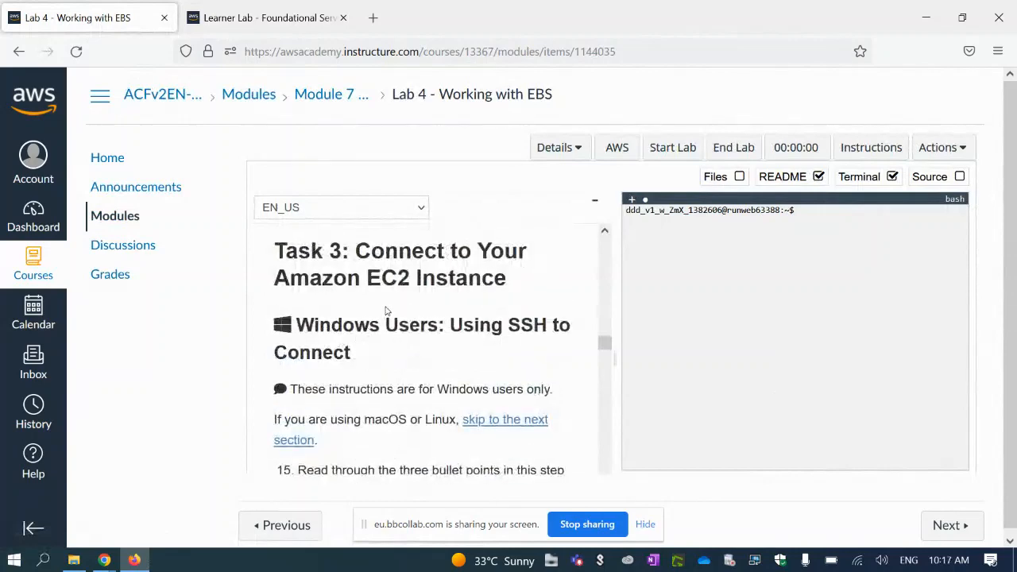
scroll(387, 310, down, 4)
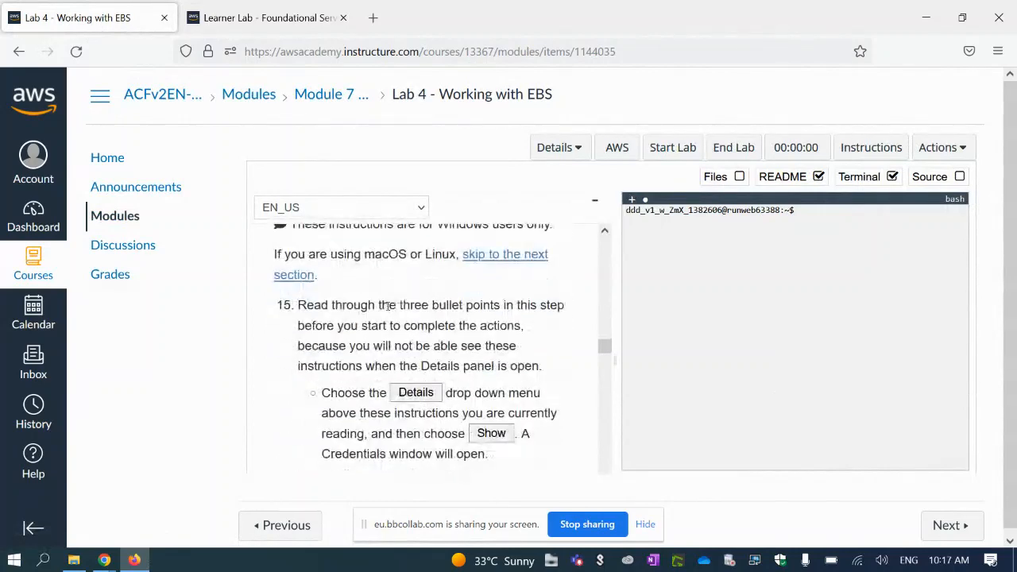
scroll(411, 301, down, 1)
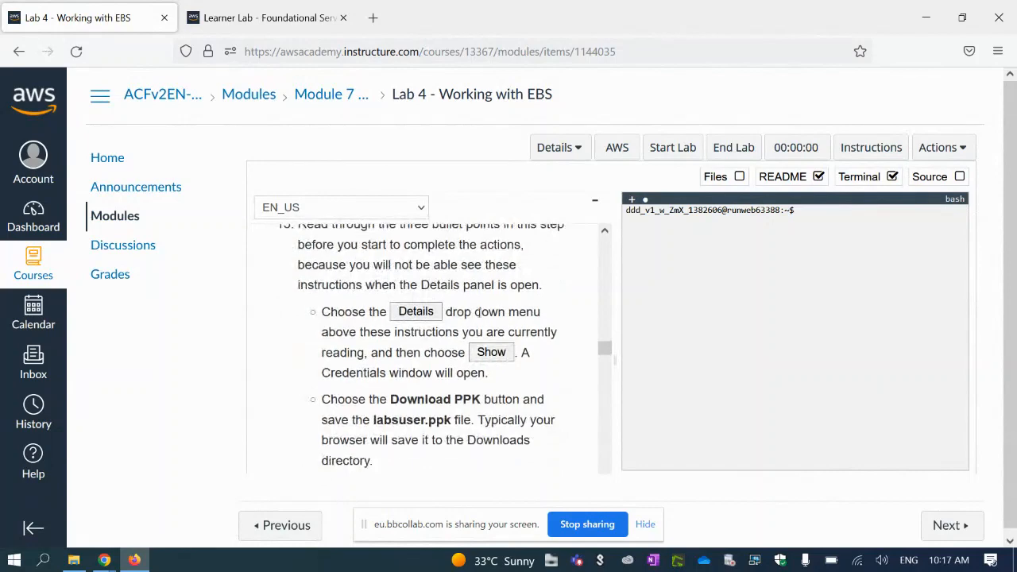
scroll(476, 311, up, 10)
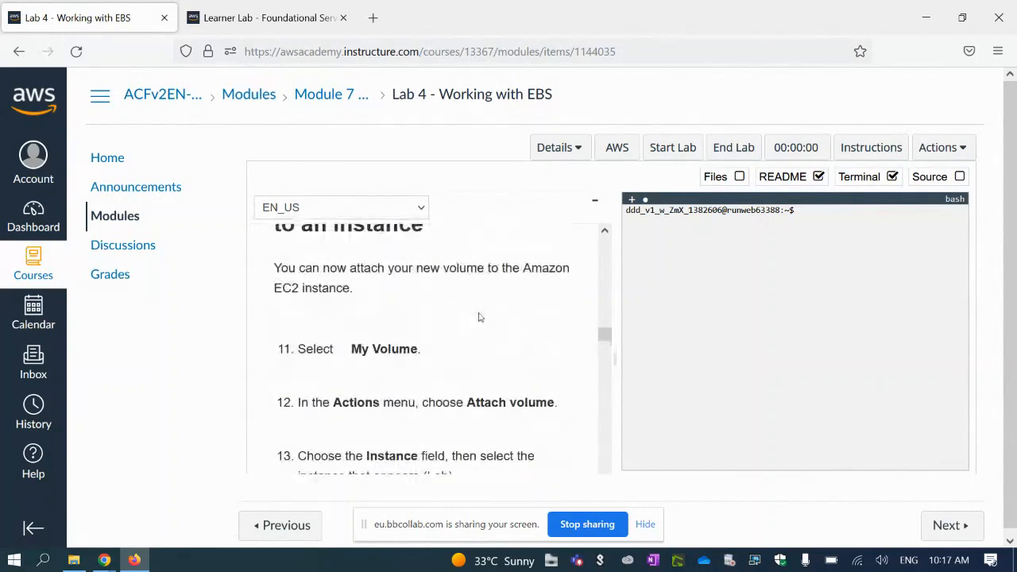
scroll(478, 317, up, 2)
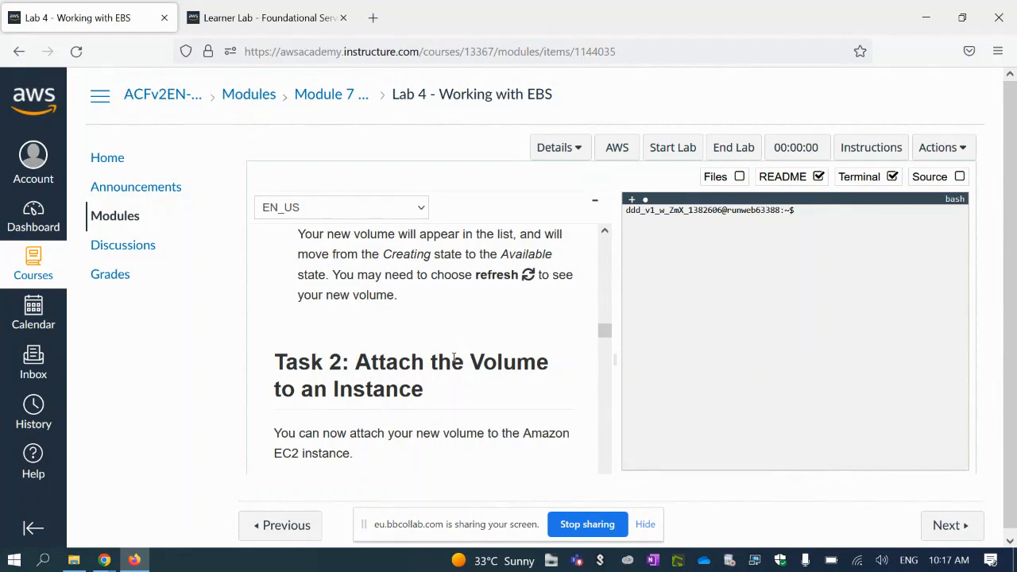
Review the Lab 4 instructions for creating a new EBS volume in Task 1 and attaching it in Task 2.
scroll(371, 363, down, 3)
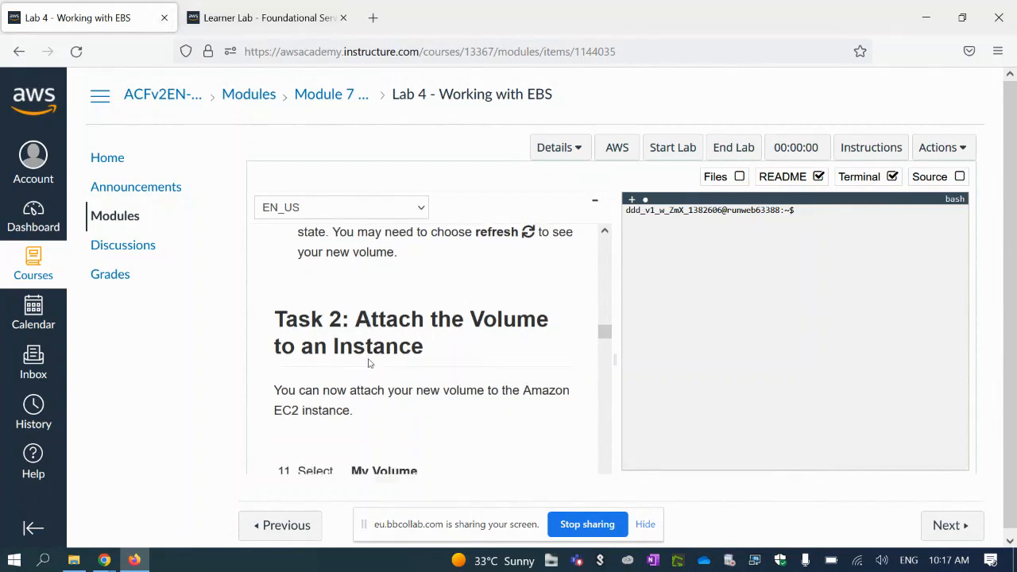
scroll(368, 354, up, 10)
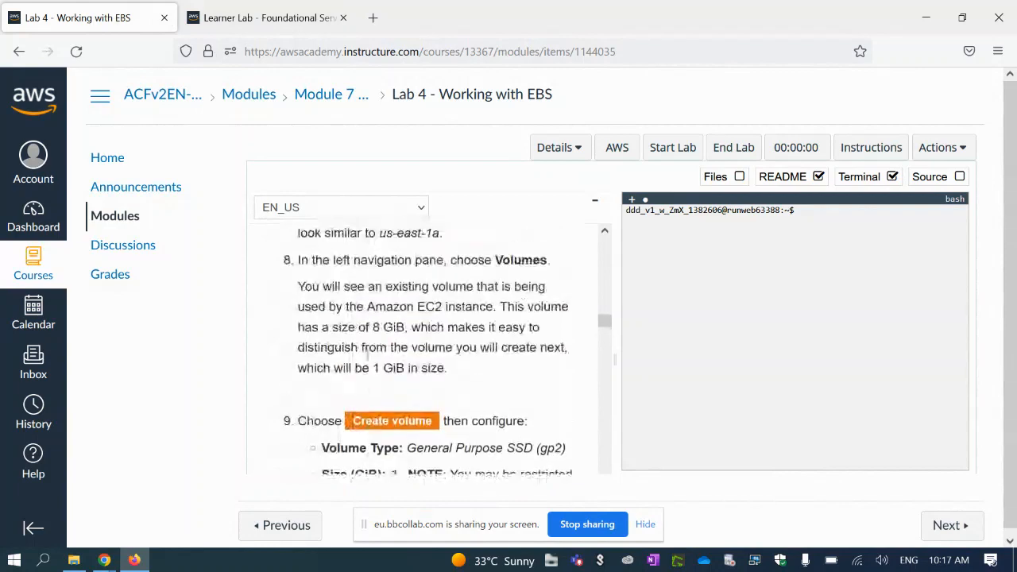
scroll(368, 354, up, 4)
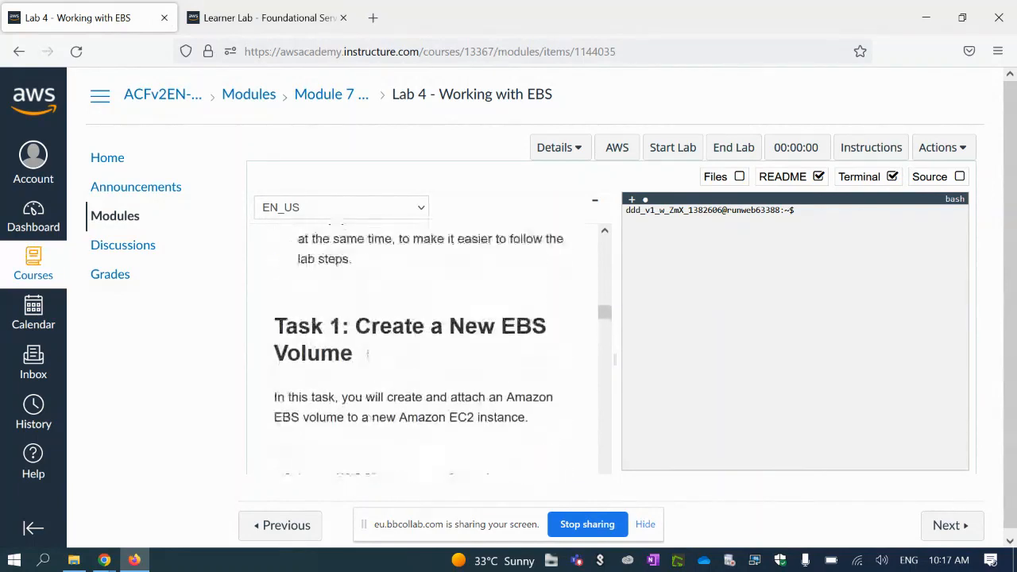
scroll(367, 355, down, 4)
scroll(367, 354, down, 10)
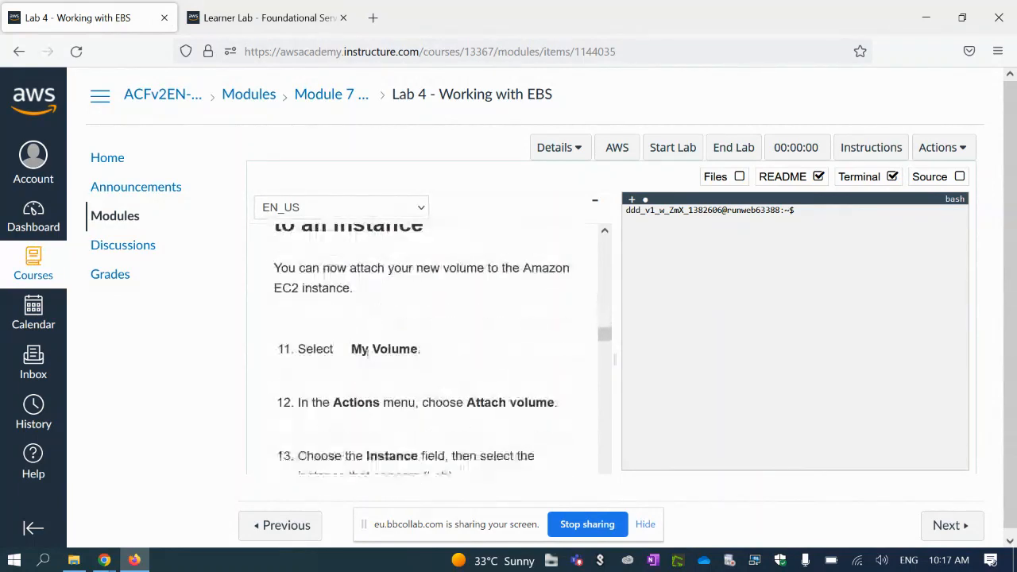
Examine Task 3's instructions for connecting to the EC2 instance, for Windows users and for macOS and Linux users.
scroll(367, 354, down, 8)
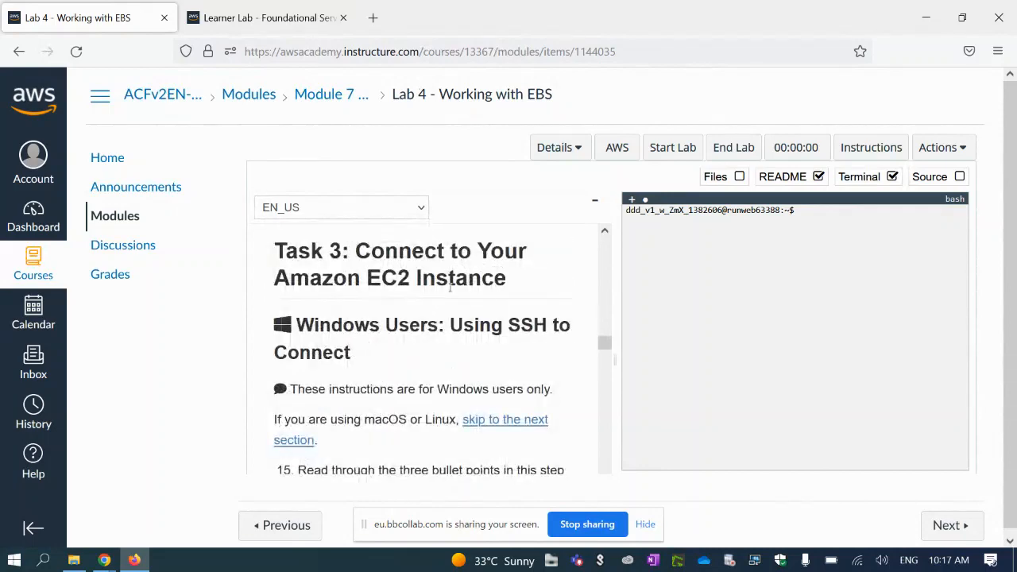
scroll(403, 324, down, 10)
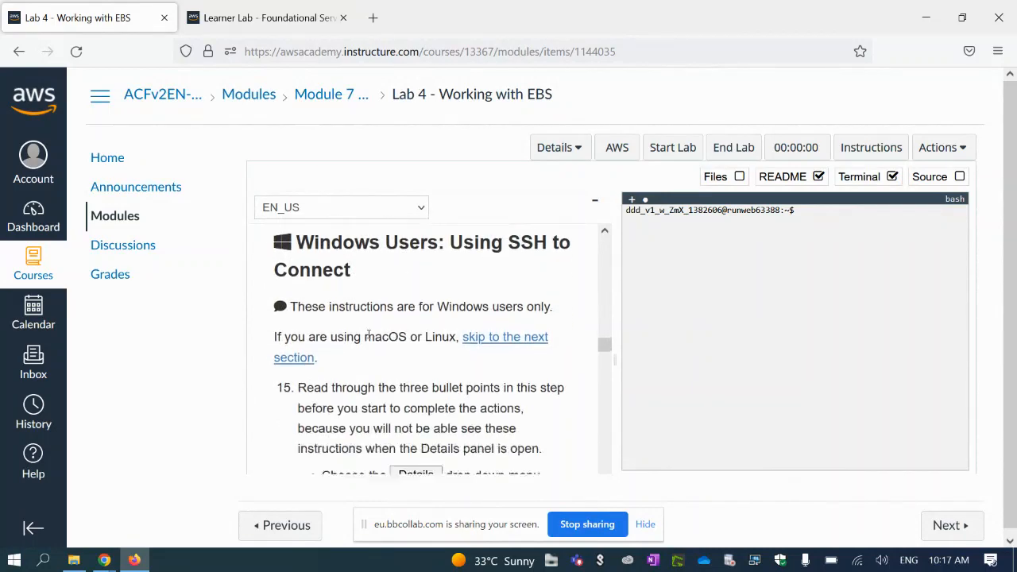
scroll(354, 337, down, 10)
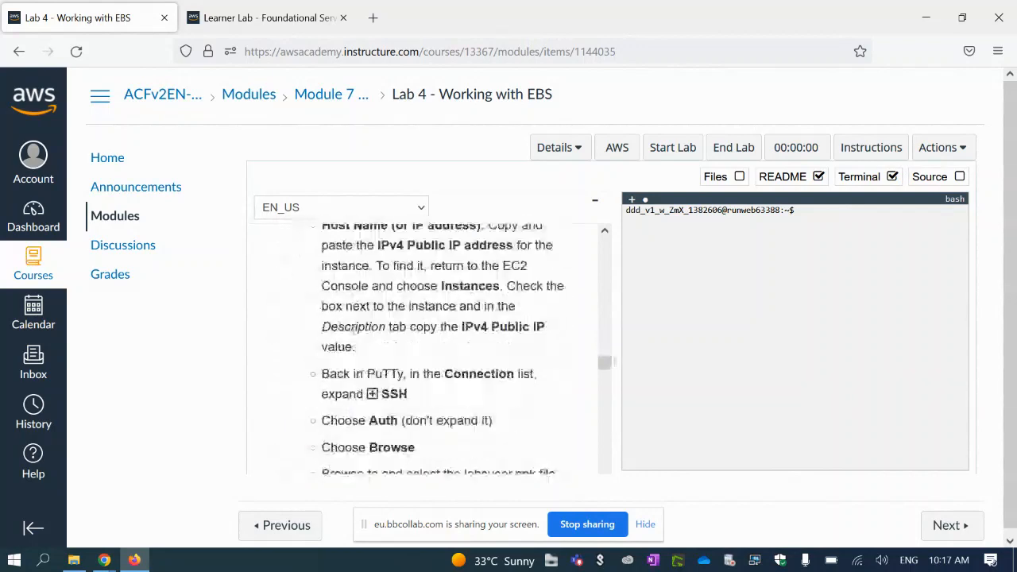
scroll(353, 337, down, 5)
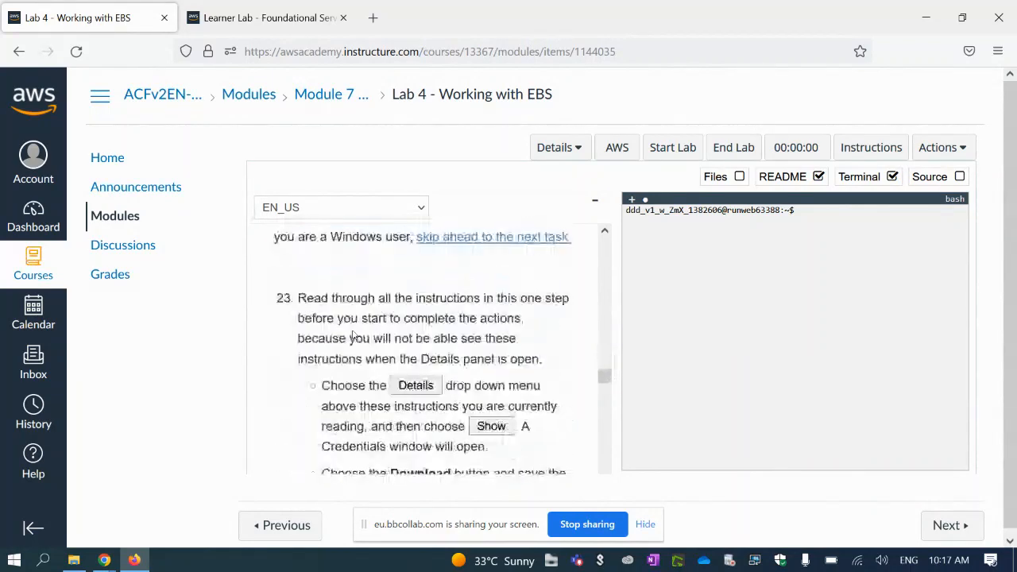
scroll(353, 337, up, 5)
scroll(354, 335, down, 2)
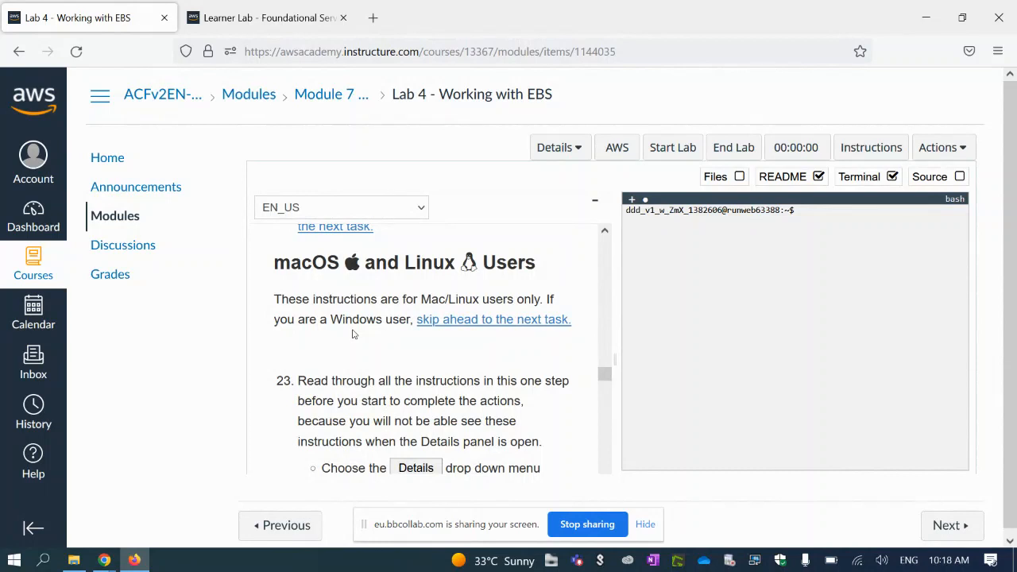
Launch the AWS Management Console from the Learner Lab and open EC2 from the Compute services.
click(262, 18)
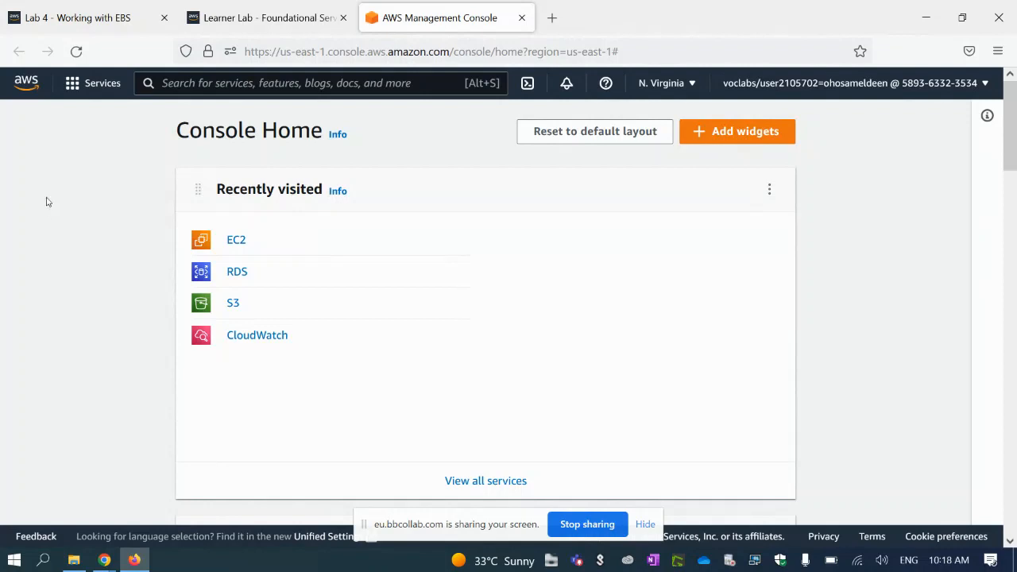
click(91, 83)
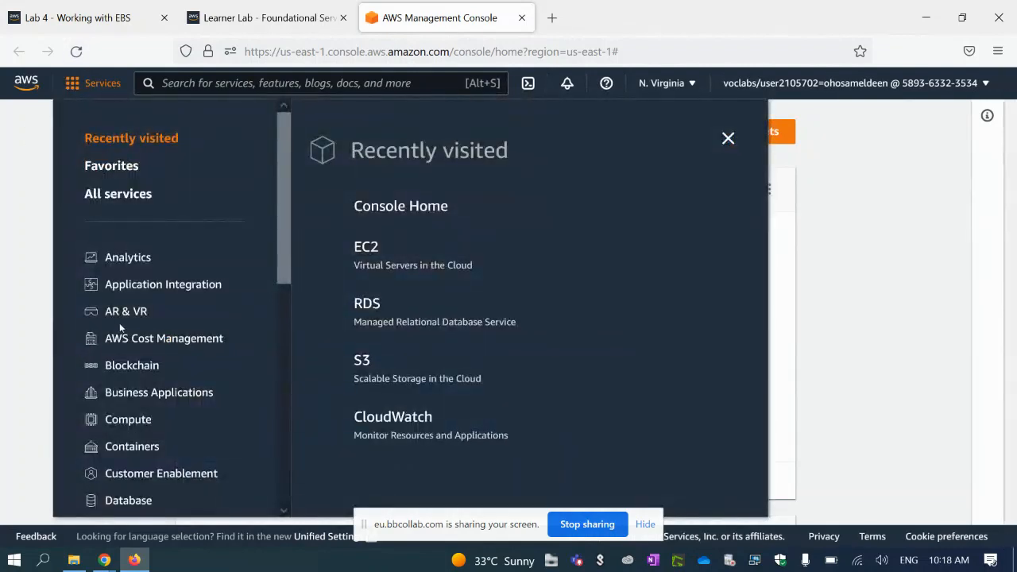
scroll(123, 326, down, 2)
click(148, 338)
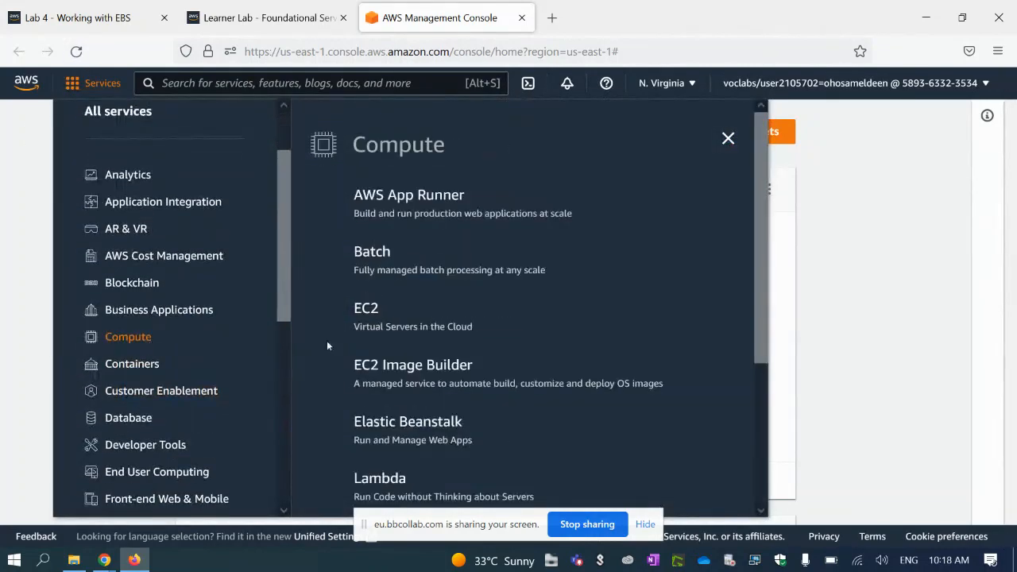
click(384, 319)
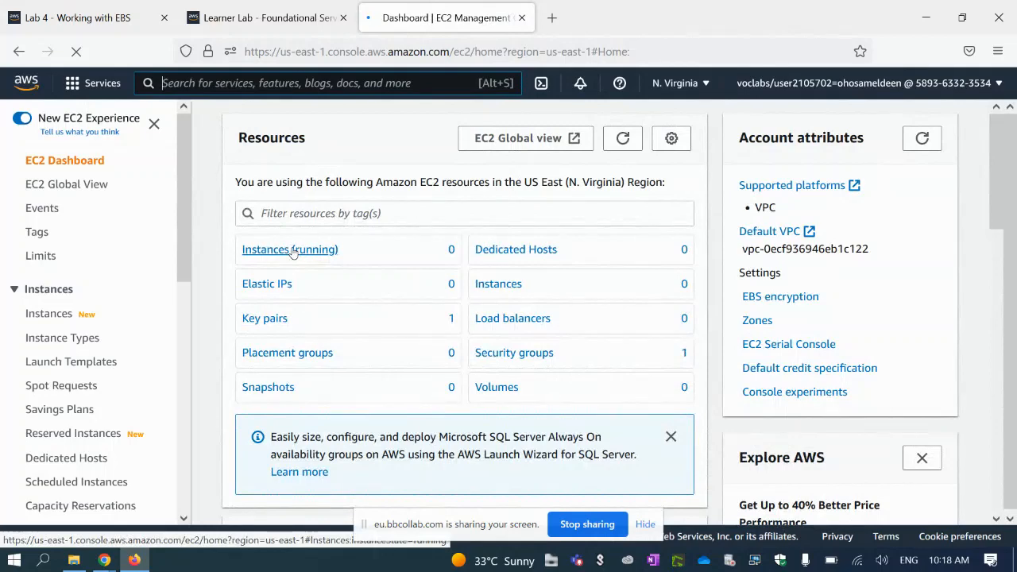
Compare the Learner Lab's environment controls with the resources on the EC2 dashboard.
click(262, 17)
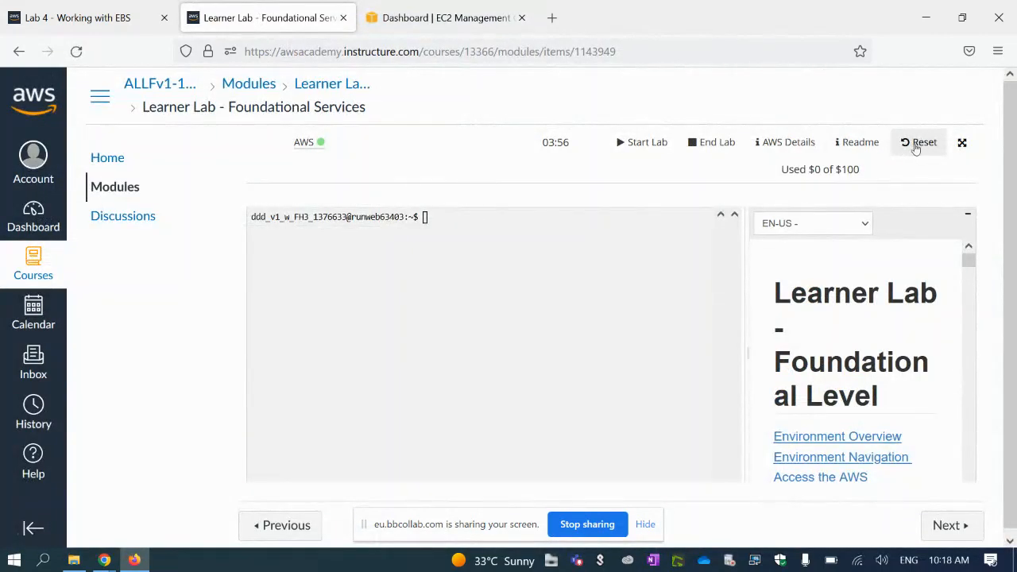
click(413, 24)
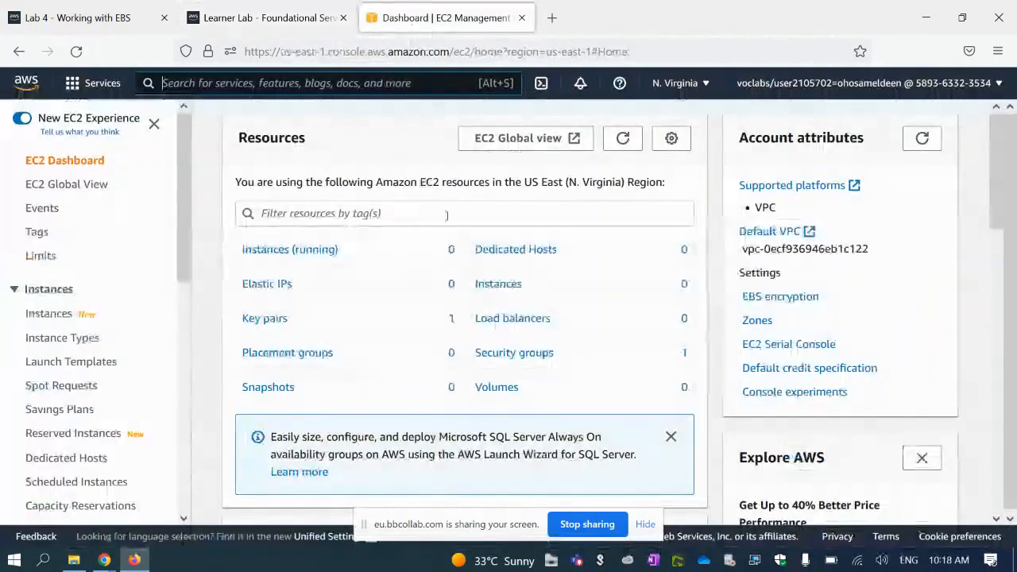
key(alt+s)
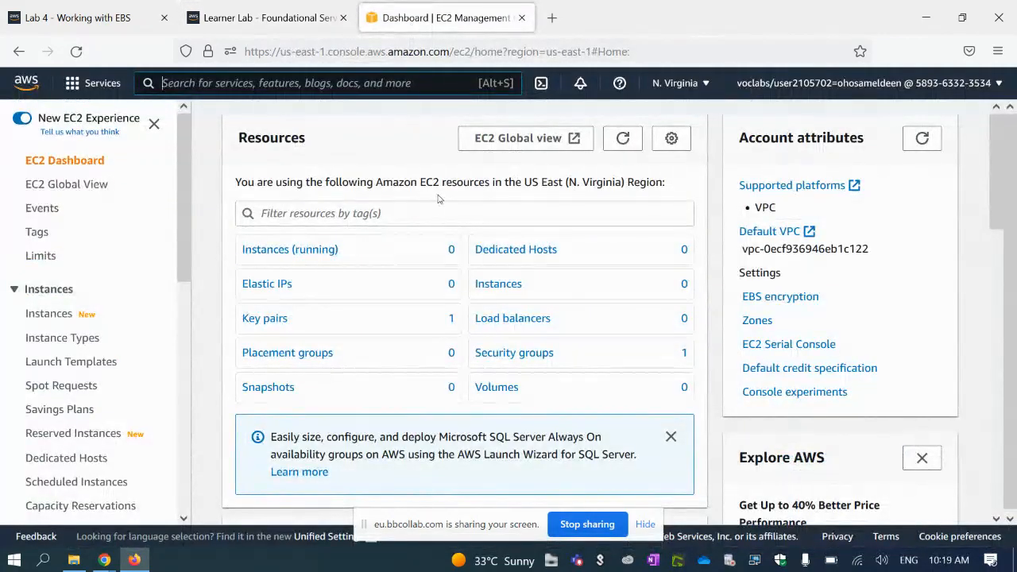
click(264, 17)
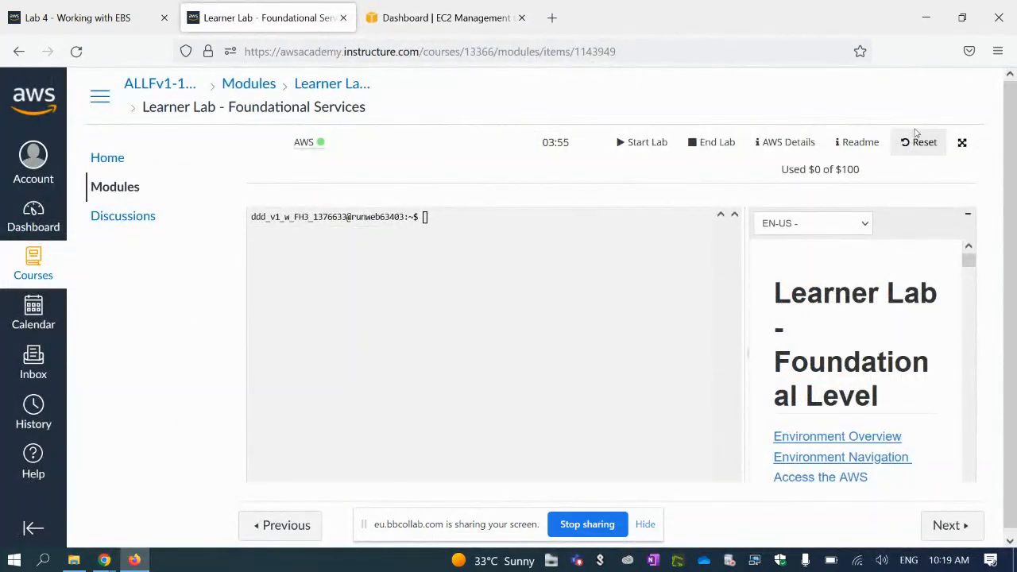
click(370, 17)
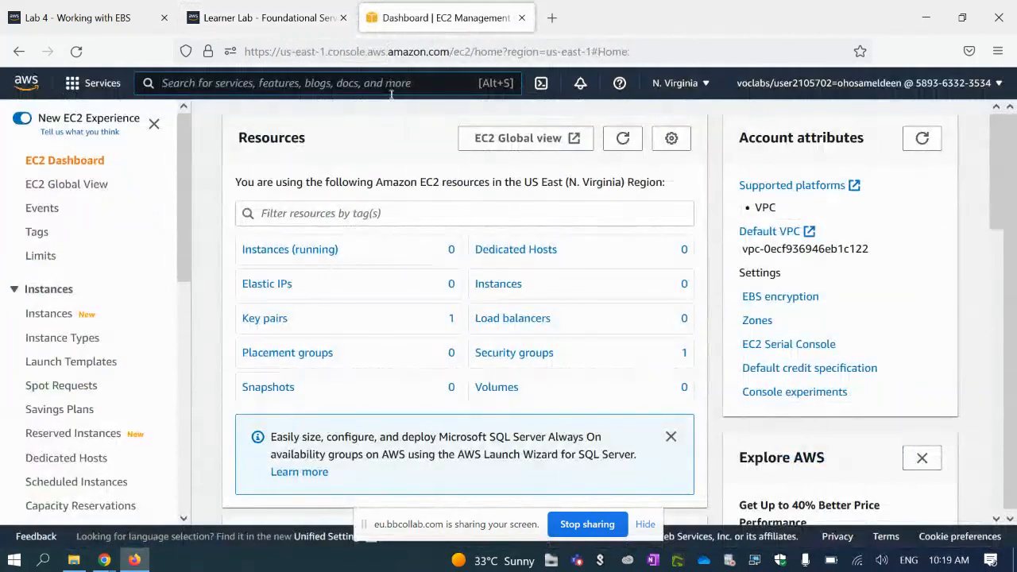
Check the AWS status in the Learner Lab and return to the EC2 dashboard.
click(246, 19)
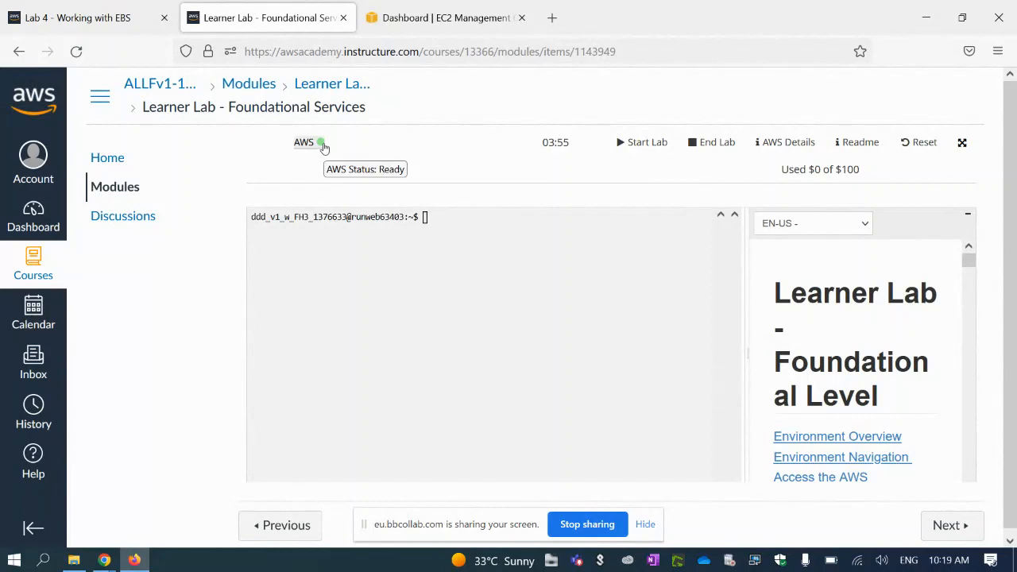
click(397, 28)
click(93, 83)
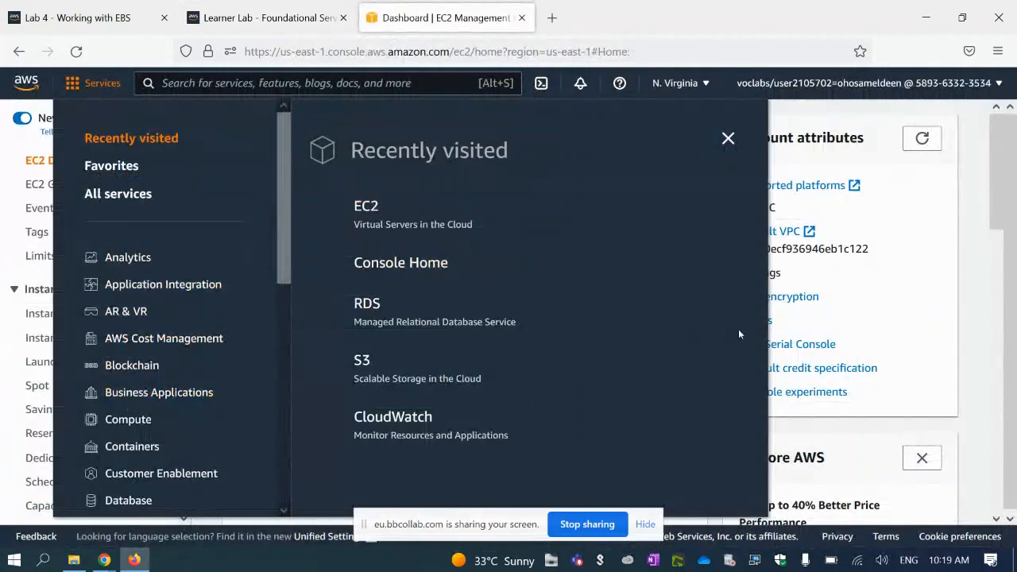
click(903, 392)
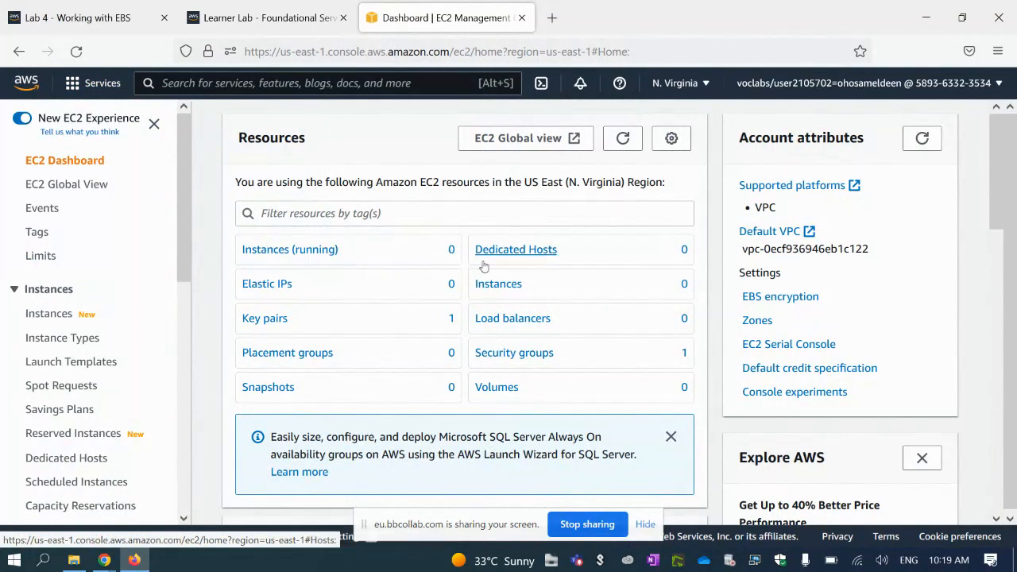
Start launching a new instance from the running instances list and name it MyEBSComputer.
click(305, 256)
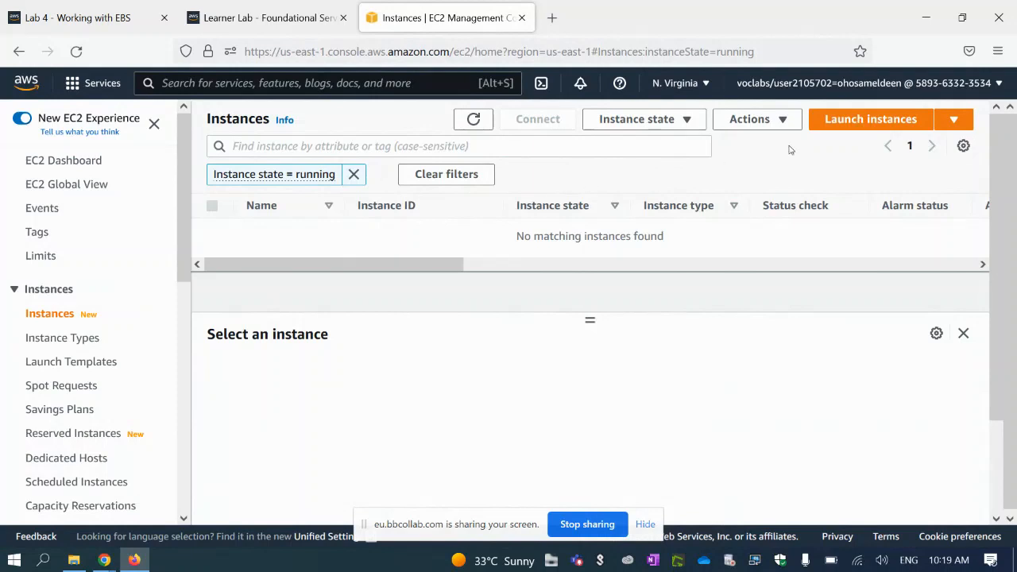
click(845, 121)
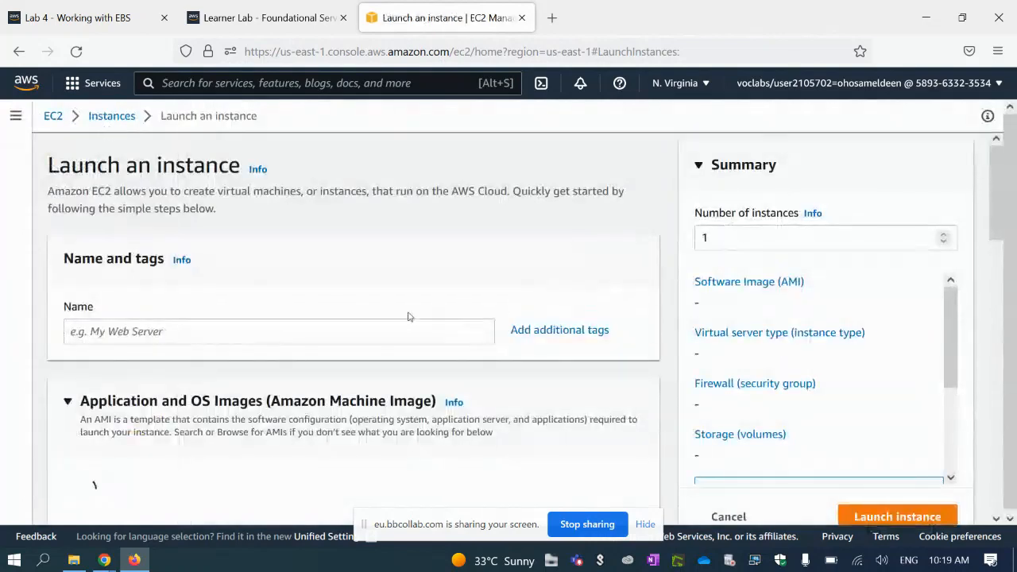
click(233, 258)
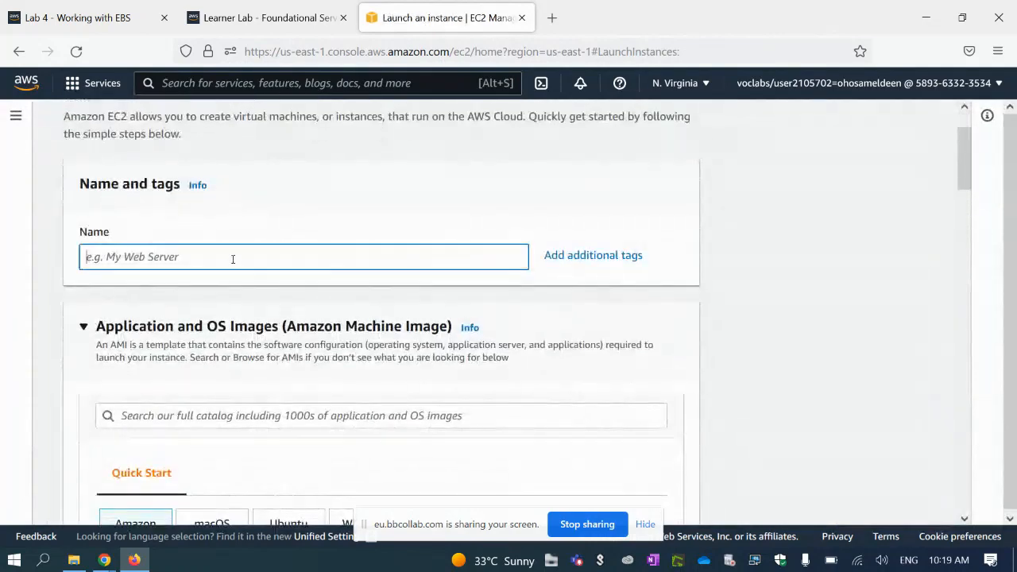
scroll(270, 257, down, 3)
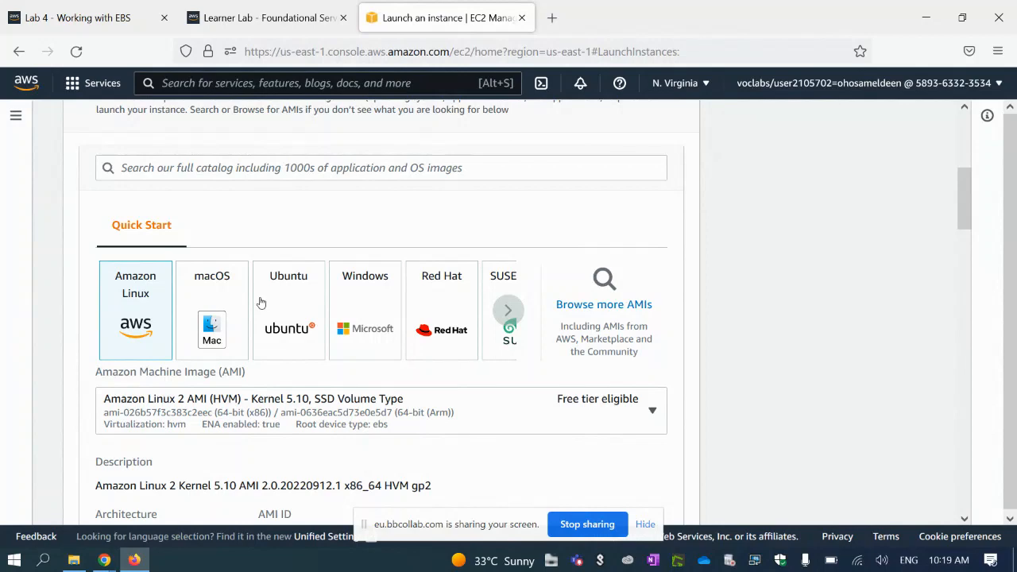
scroll(93, 282, up, 2)
click(211, 179)
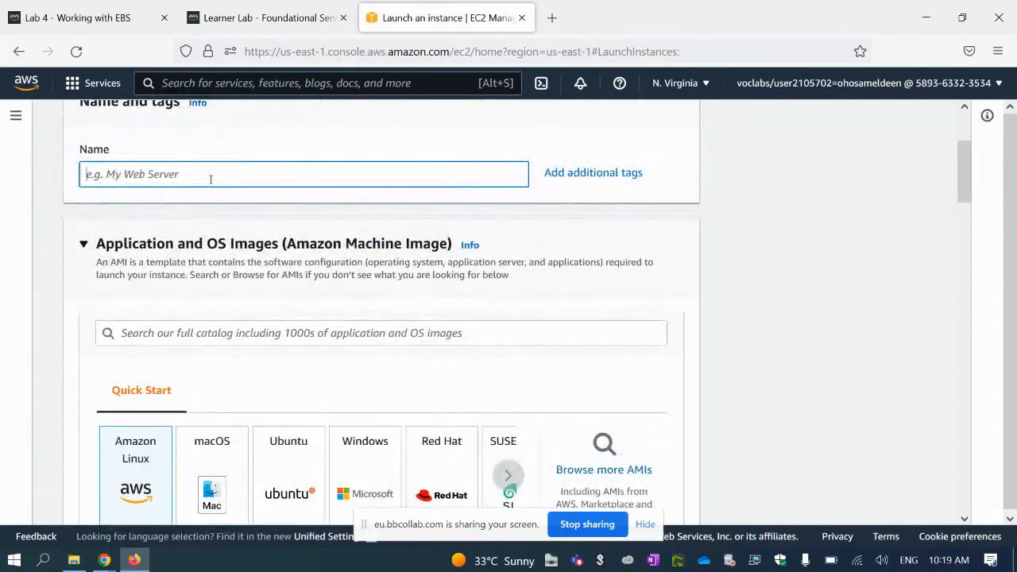
text(MyEBSC)
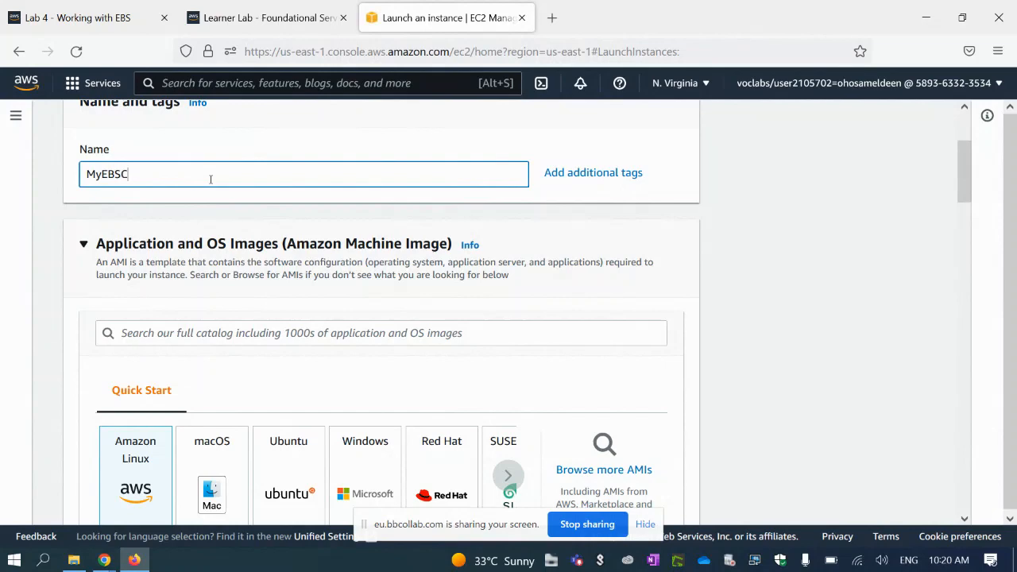
text(omputer)
Keep the Amazon Linux 2 image and t2.micro instance type, and choose vockey as the login key pair.
scroll(588, 224, down, 2)
scroll(588, 224, down, 2)
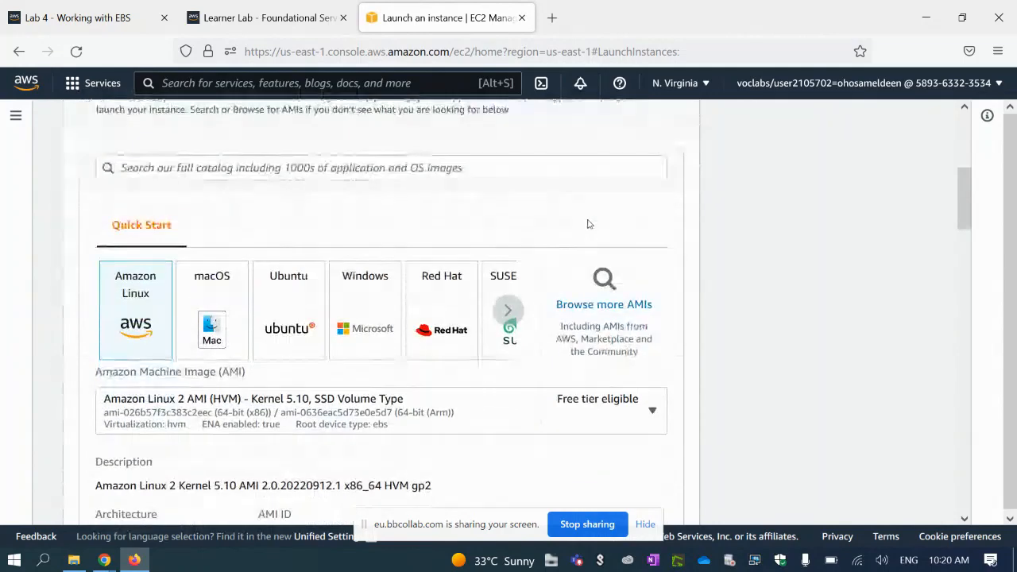
scroll(588, 224, down, 2)
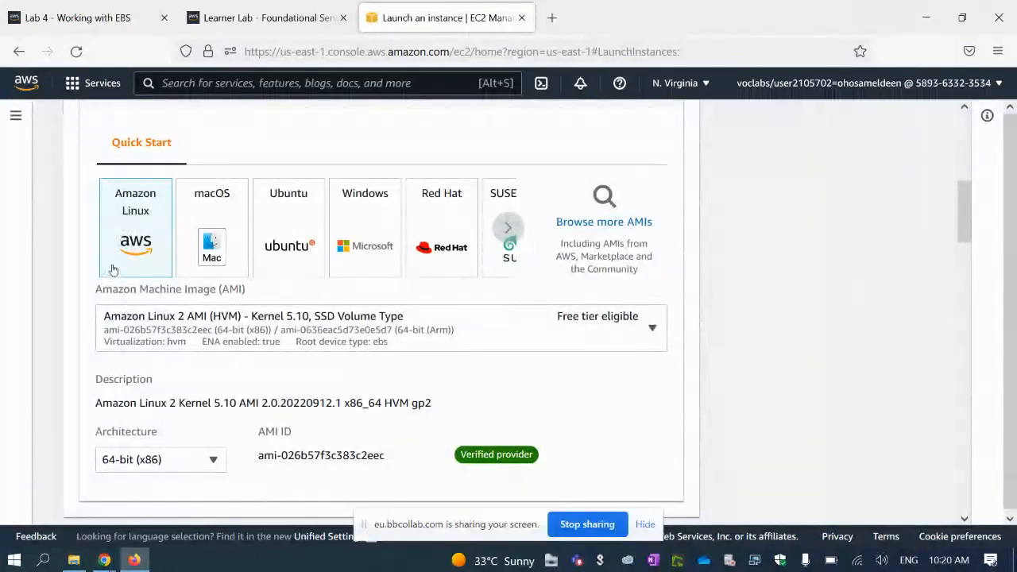
scroll(228, 320, down, 2)
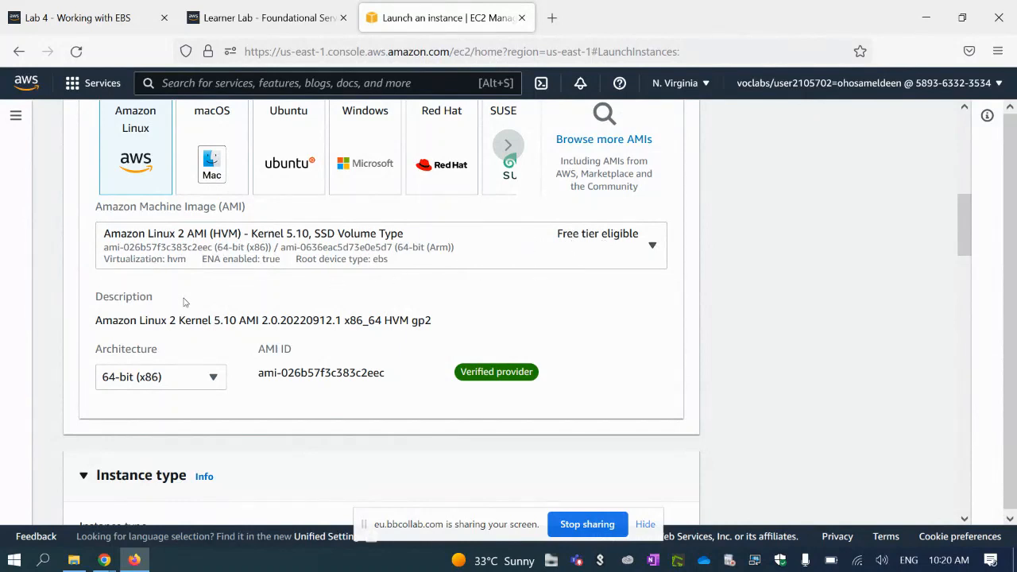
scroll(133, 304, down, 5)
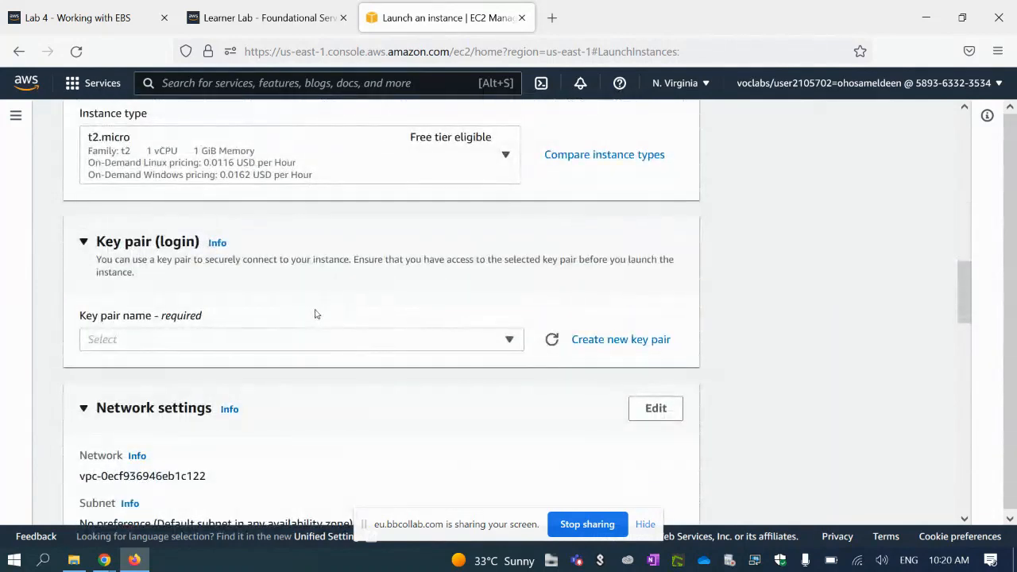
scroll(315, 313, down, 4)
scroll(220, 182, up, 1)
scroll(208, 209, up, 3)
click(198, 340)
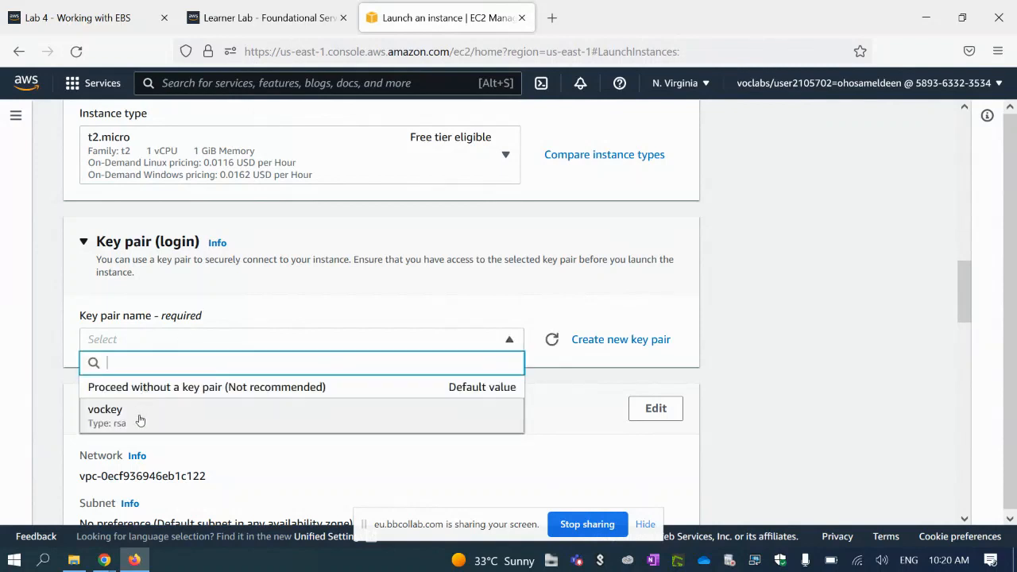
click(140, 419)
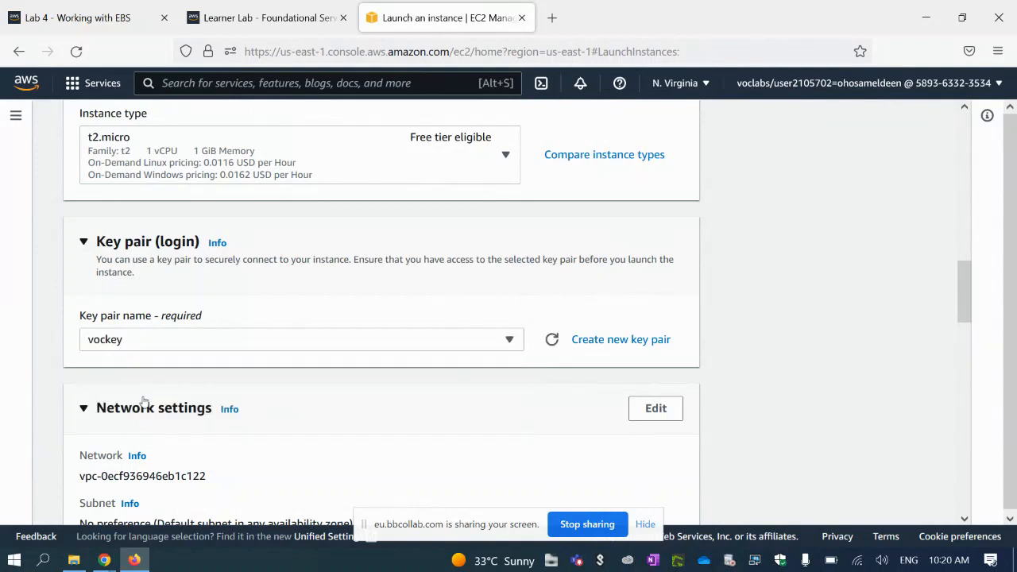
Open the network settings for editing and name the new security group launch-wizard-myEBS_sg.
click(2, 376)
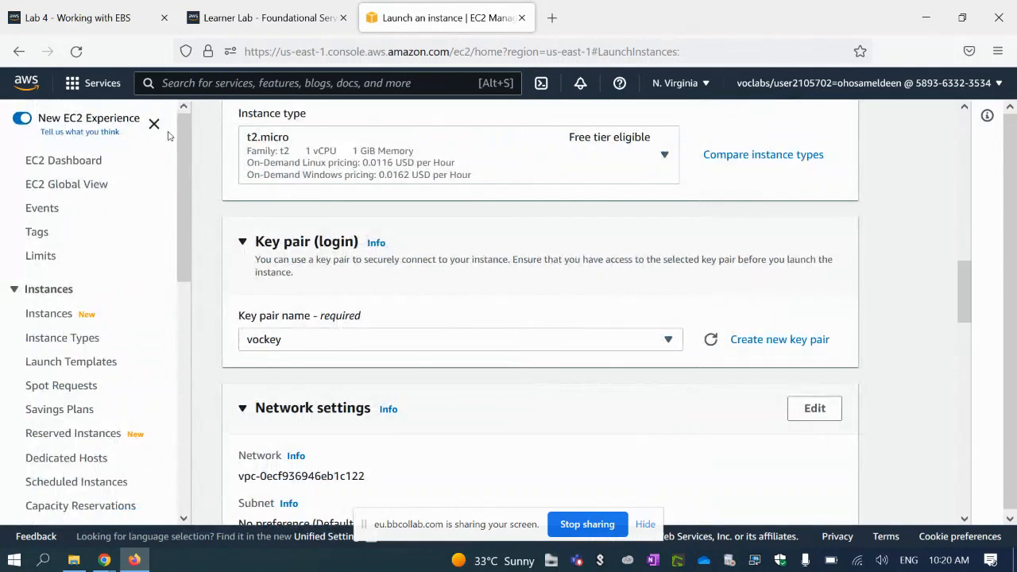
scroll(508, 339, down, 2)
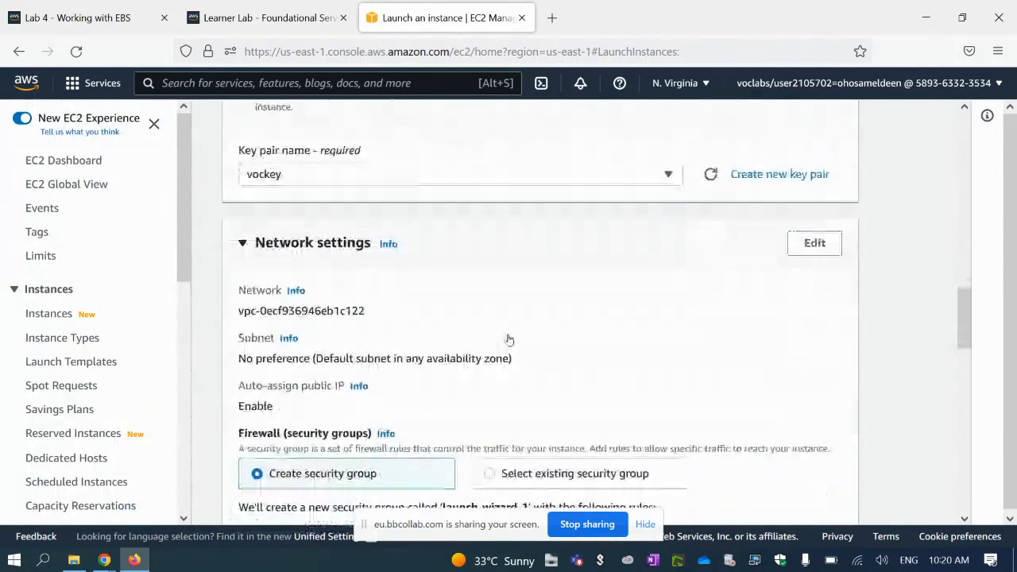
click(153, 124)
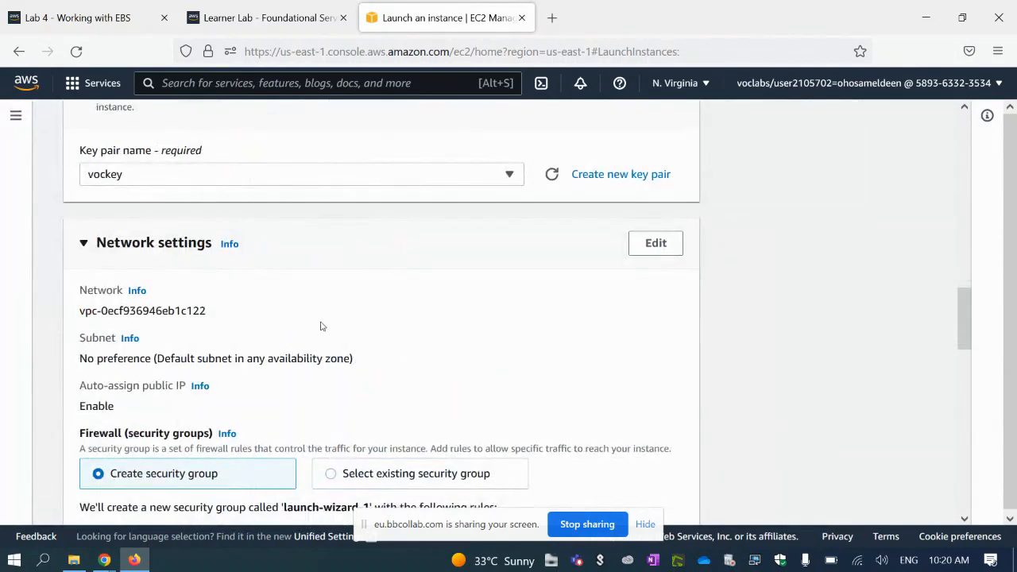
scroll(320, 325, down, 2)
scroll(320, 325, up, 2)
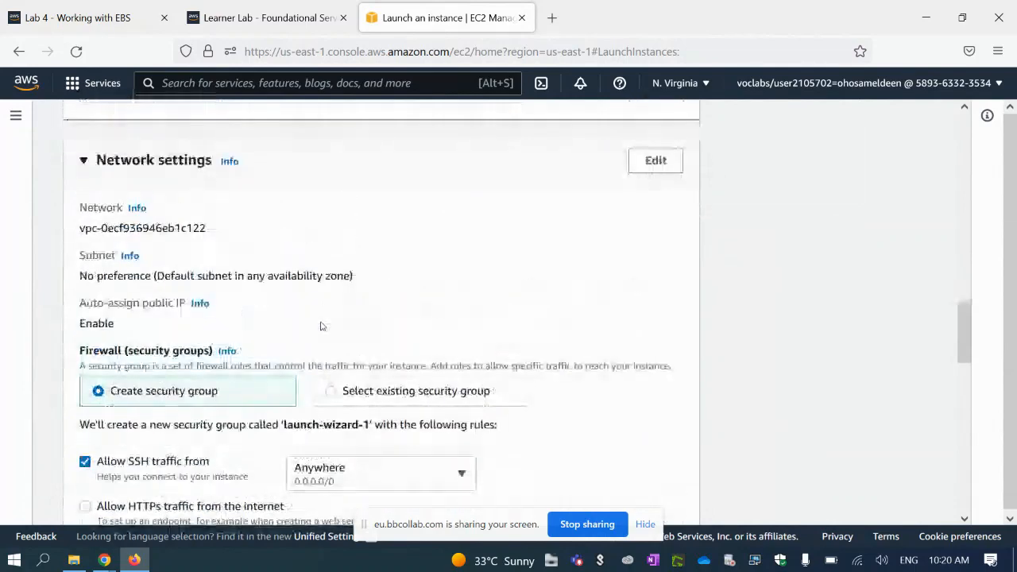
click(656, 243)
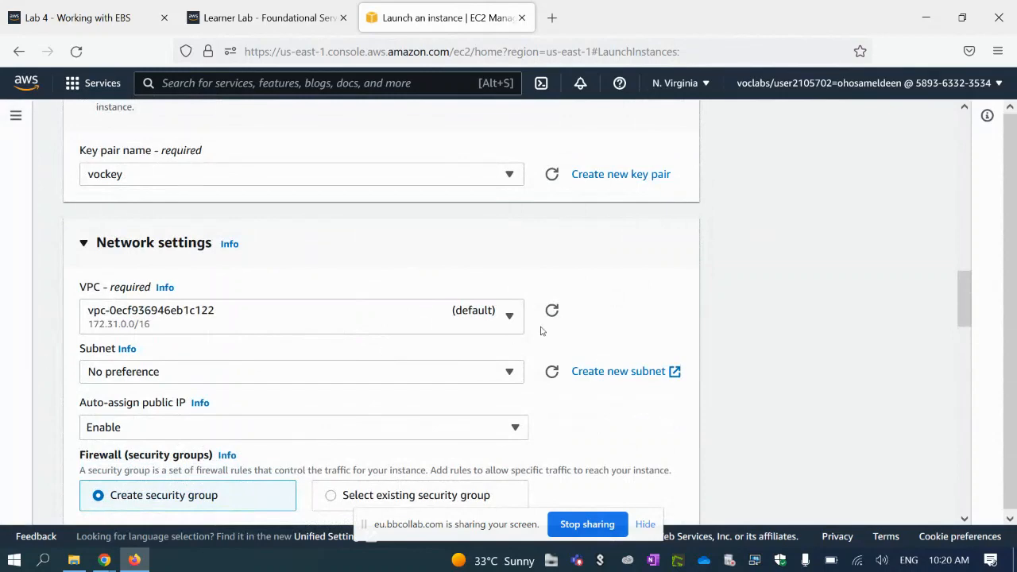
scroll(612, 297, down, 2)
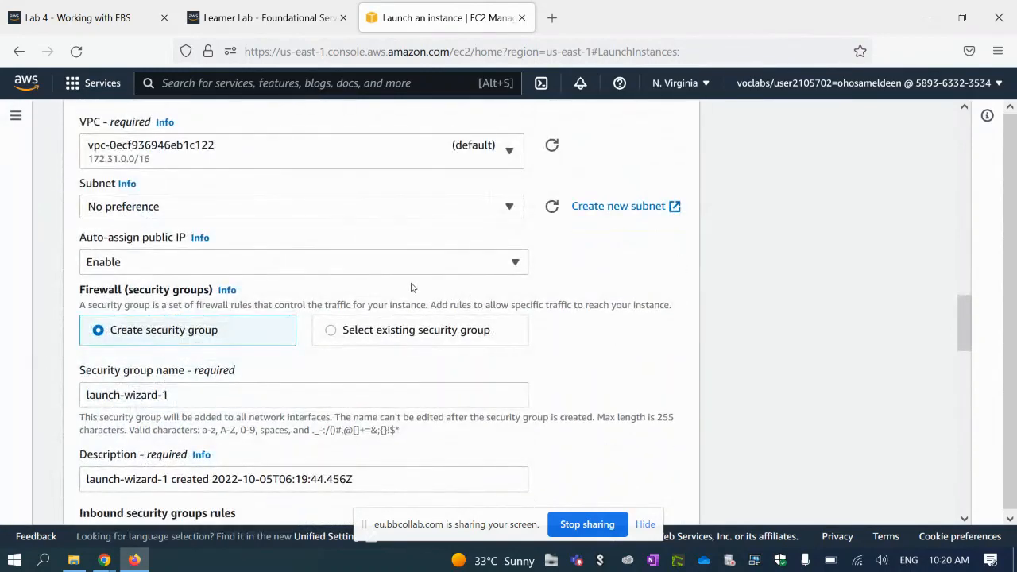
scroll(48, 325, down, 2)
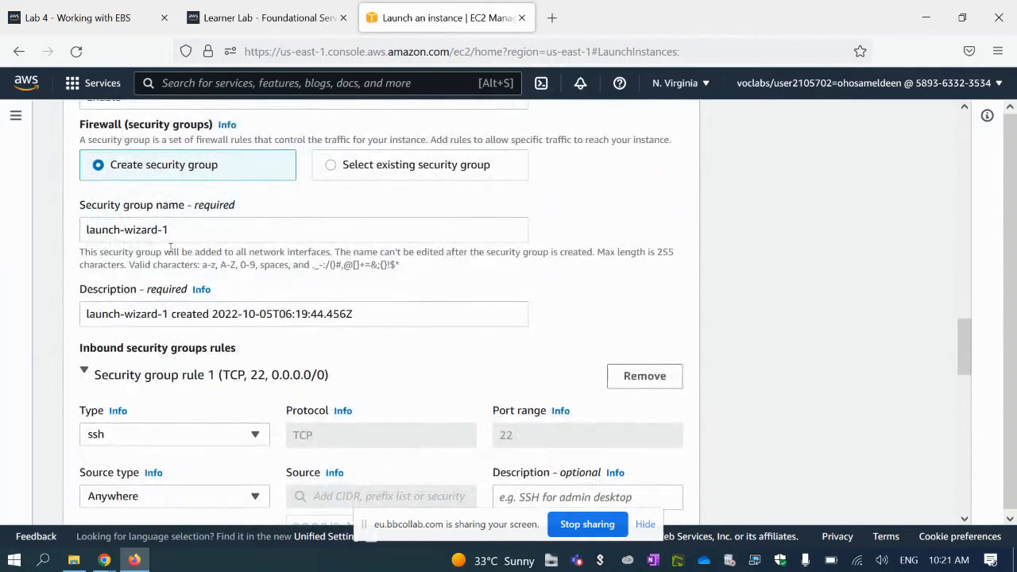
click(197, 228)
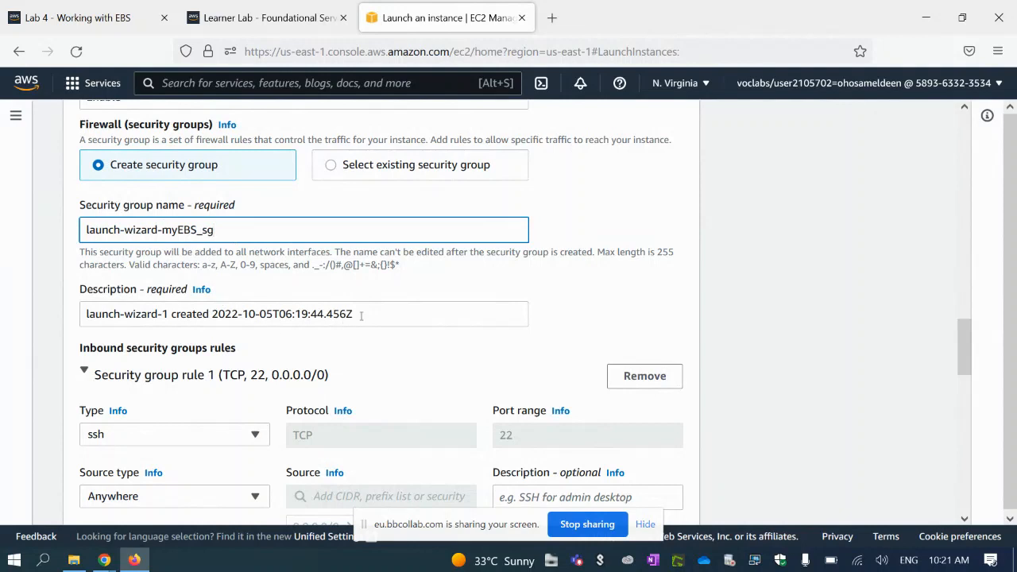
Set the security group's description to "launch-wizard-1 my EBS sg".
drag(361, 316, 170, 316)
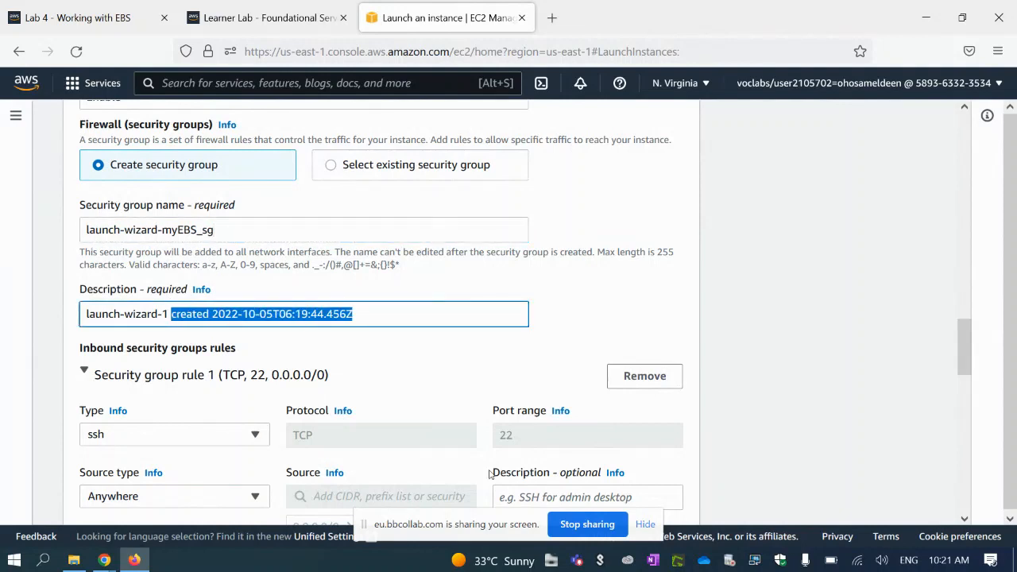
text(my E)
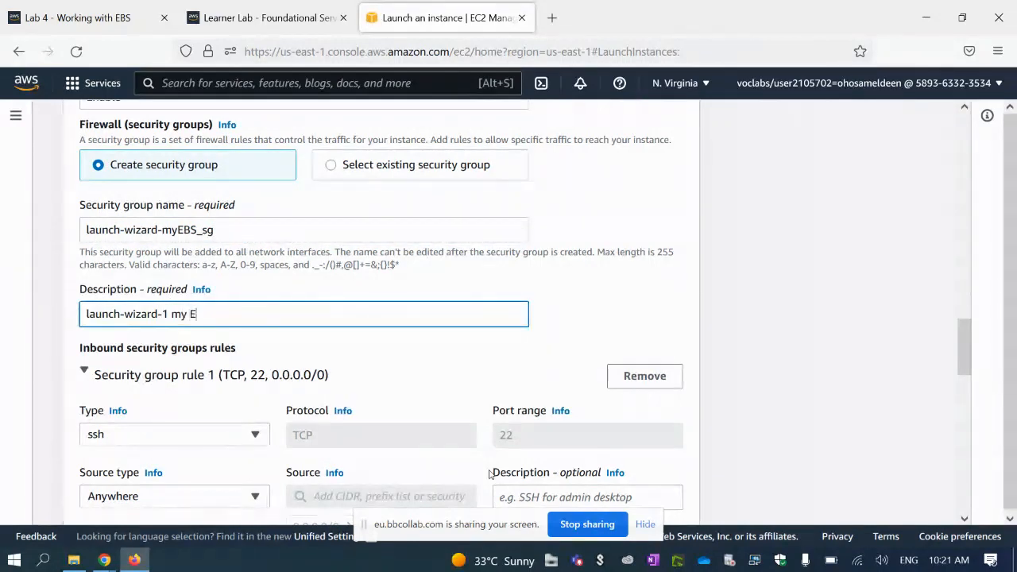
text(BS sg)
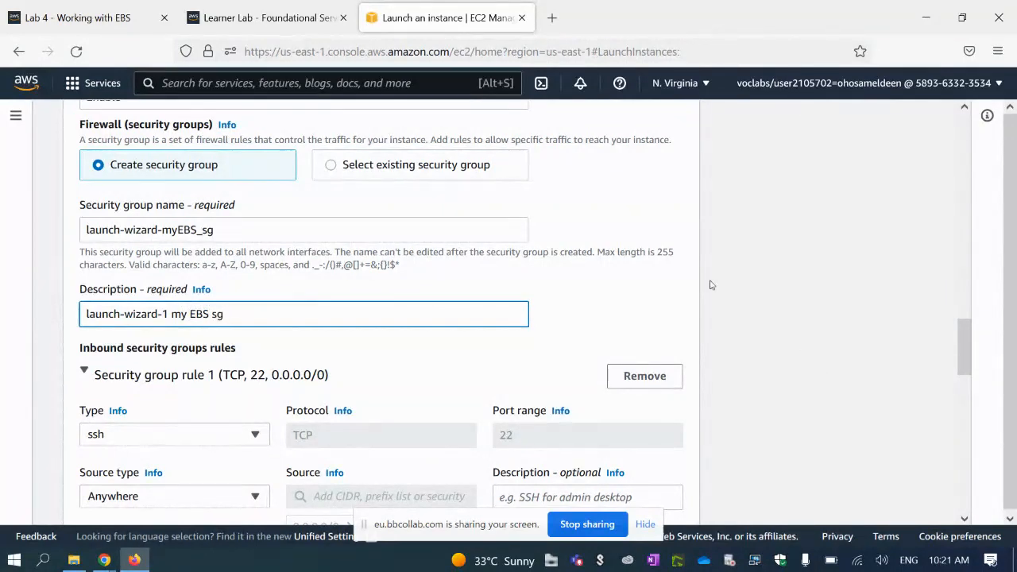
click(653, 270)
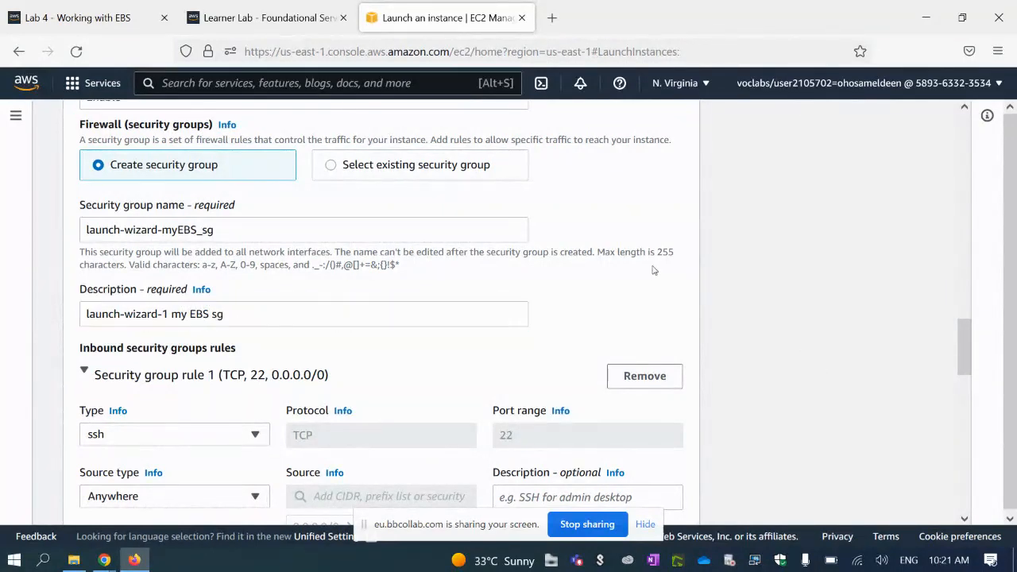
Remove the inbound SSH rule from the new security group.
scroll(681, 277, down, 2)
scroll(639, 294, up, 1)
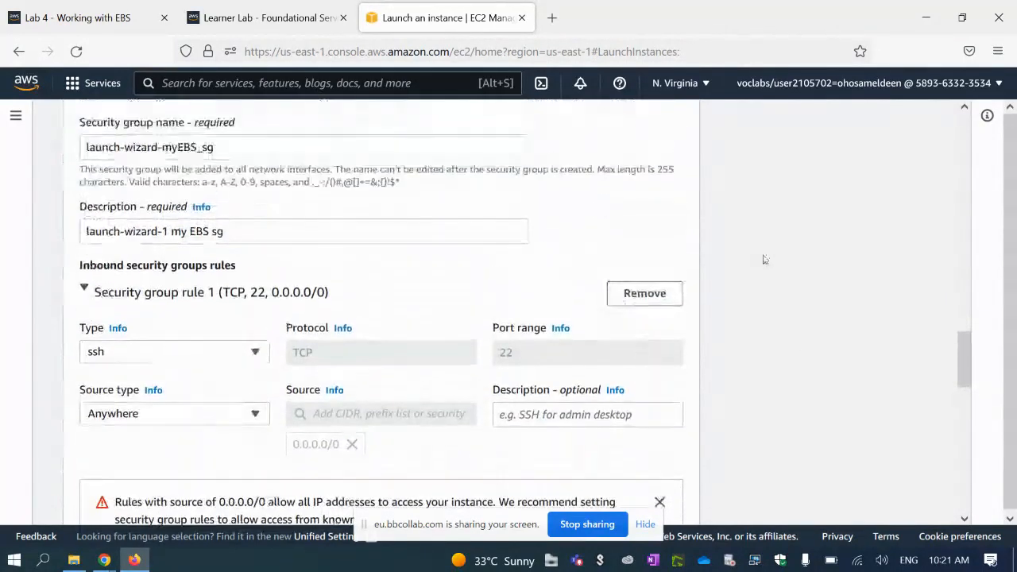
click(645, 293)
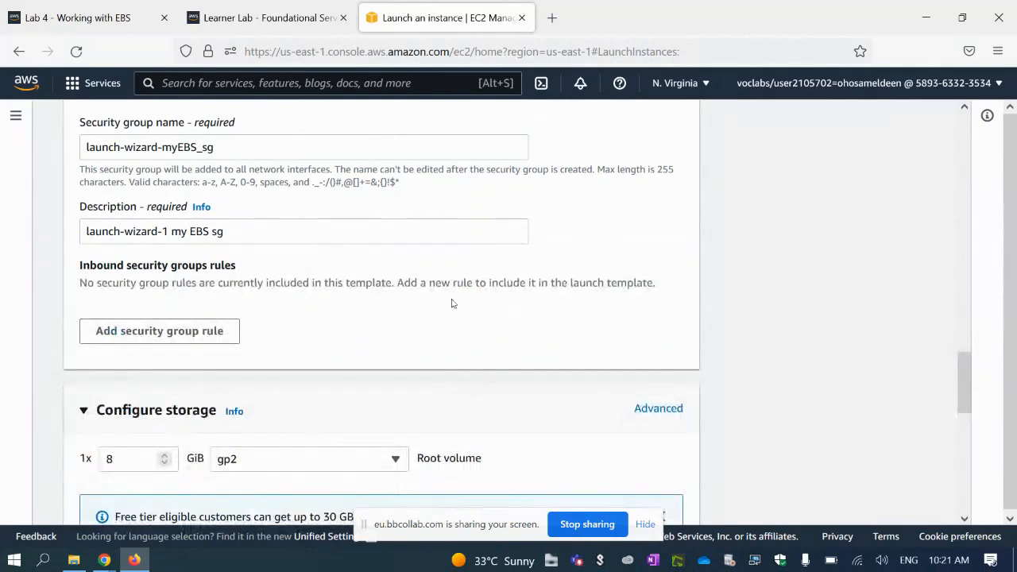
Launch one instance with the 8 GiB gp2 root volume and return to the instances list.
scroll(440, 301, down, 5)
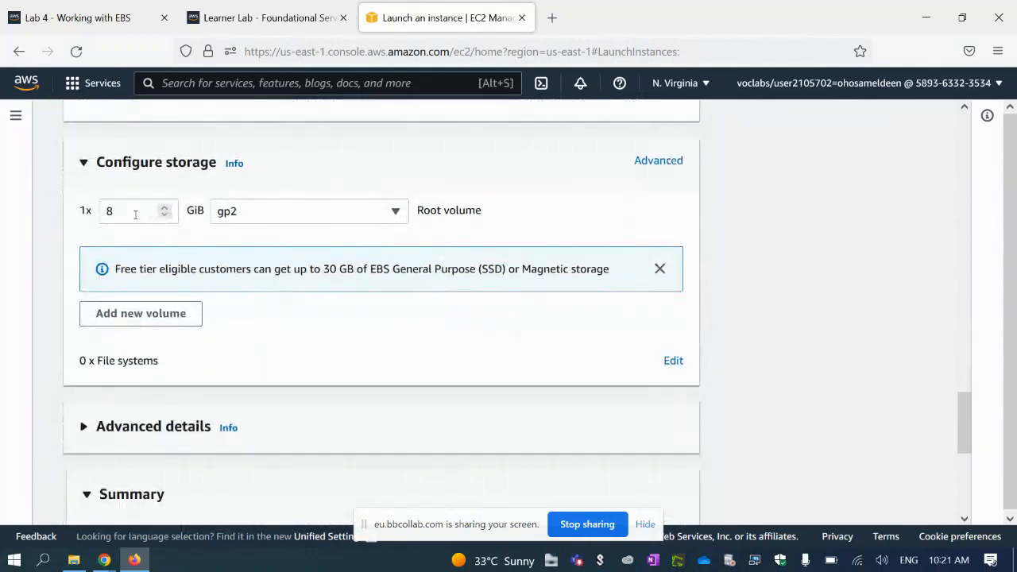
scroll(372, 331, down, 5)
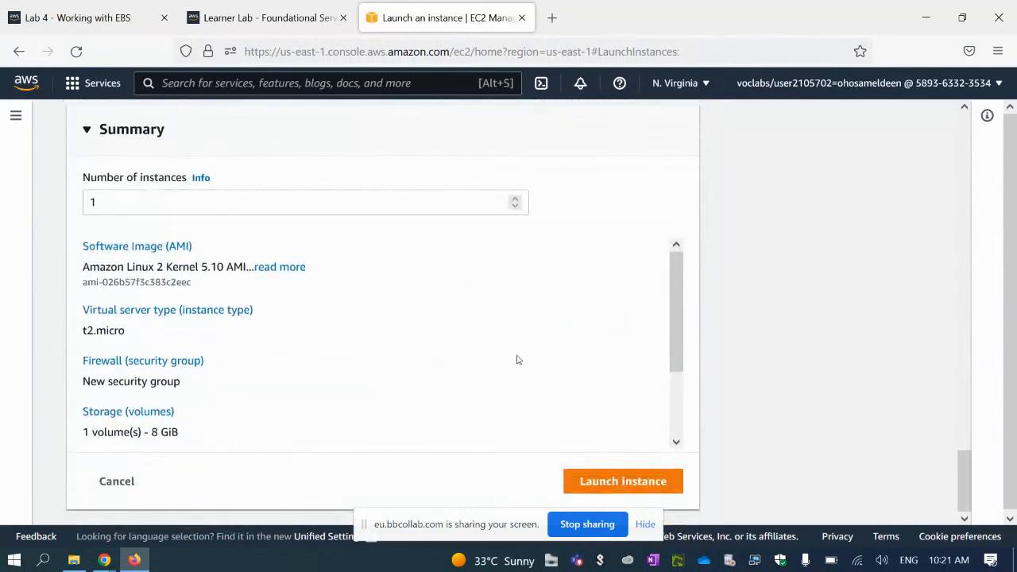
click(631, 486)
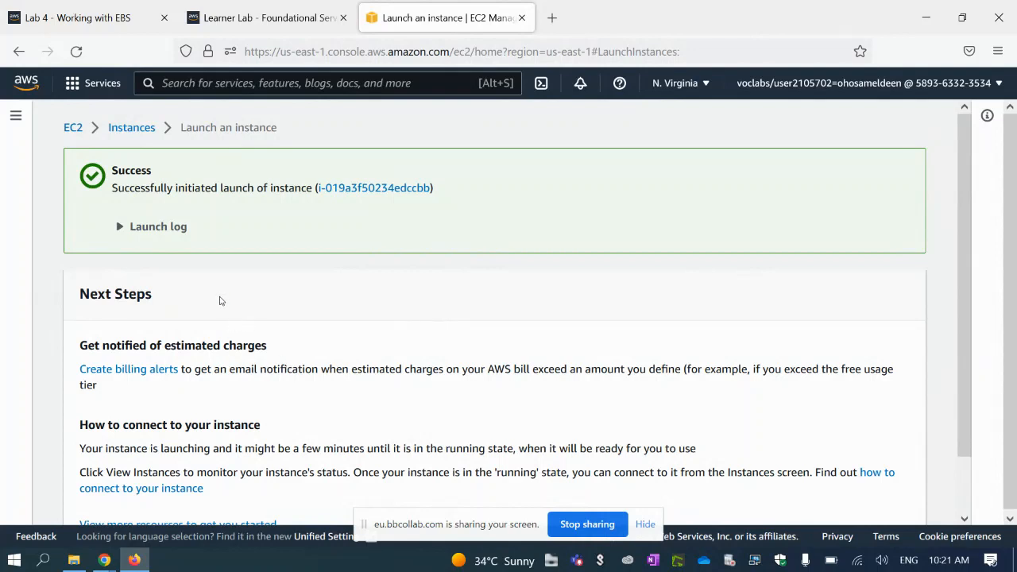
click(135, 133)
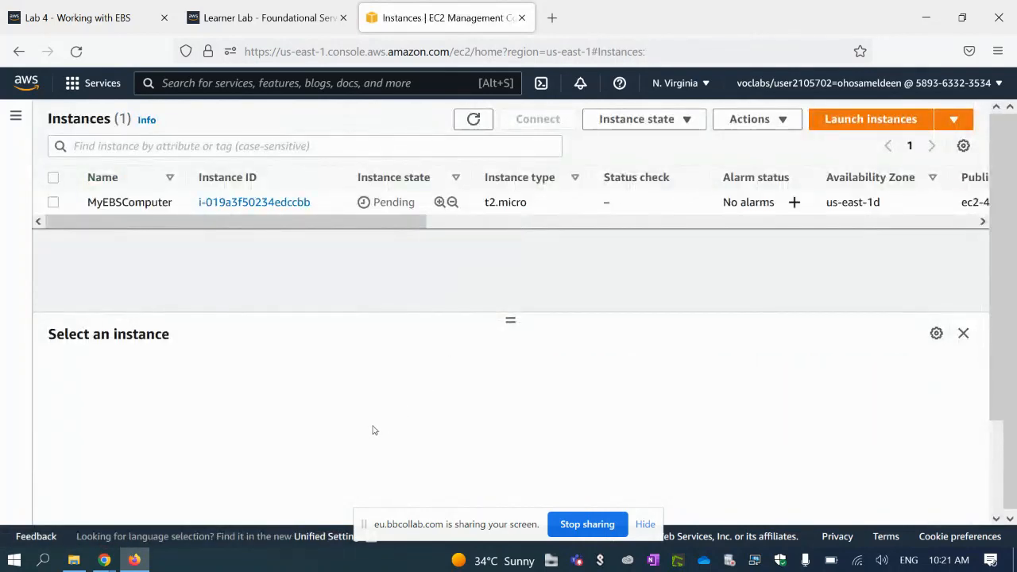
Open the launch-wizard-myEBS_sg security group and start editing its inbound rules.
click(13, 151)
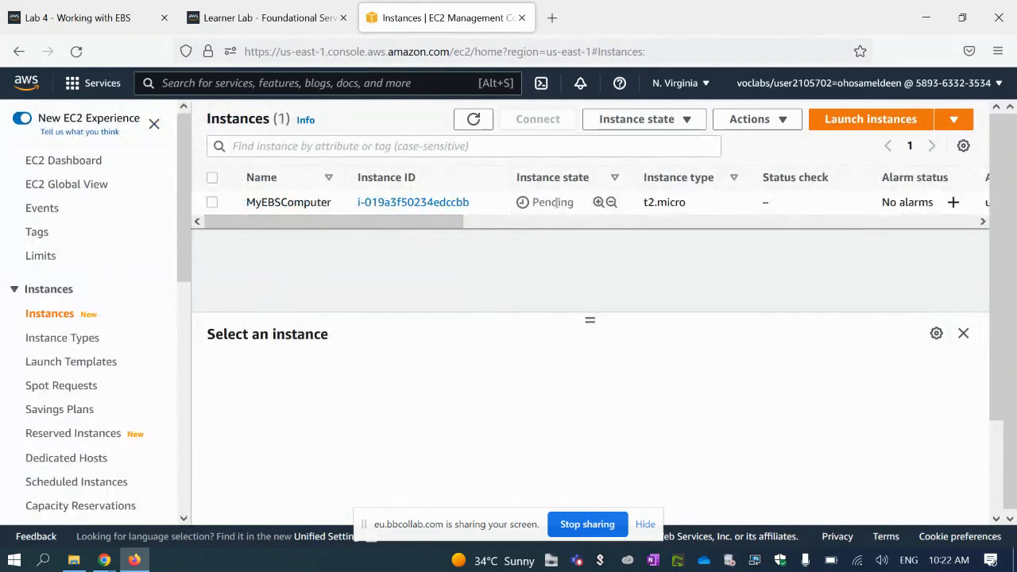
scroll(119, 291, down, 5)
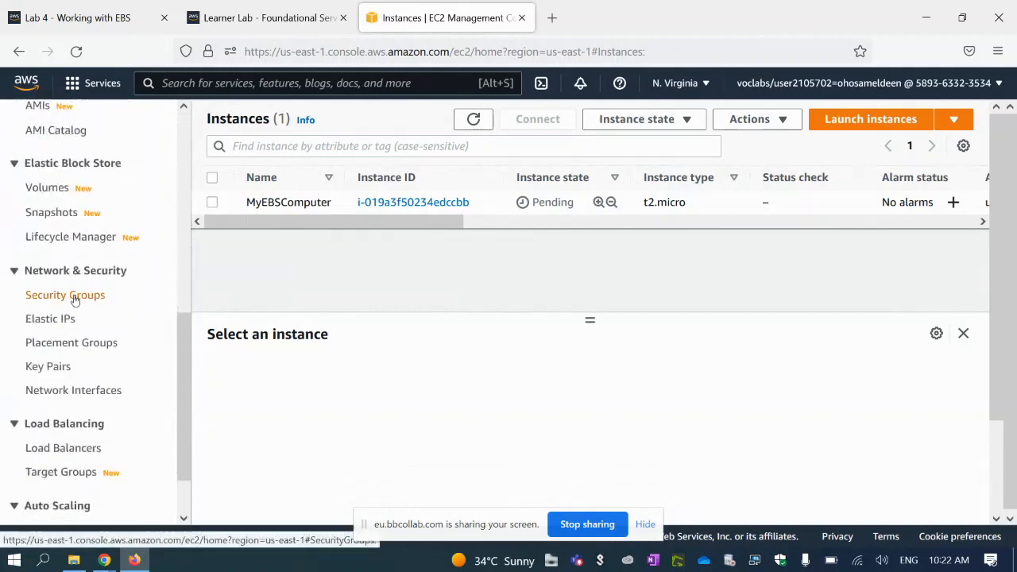
click(72, 294)
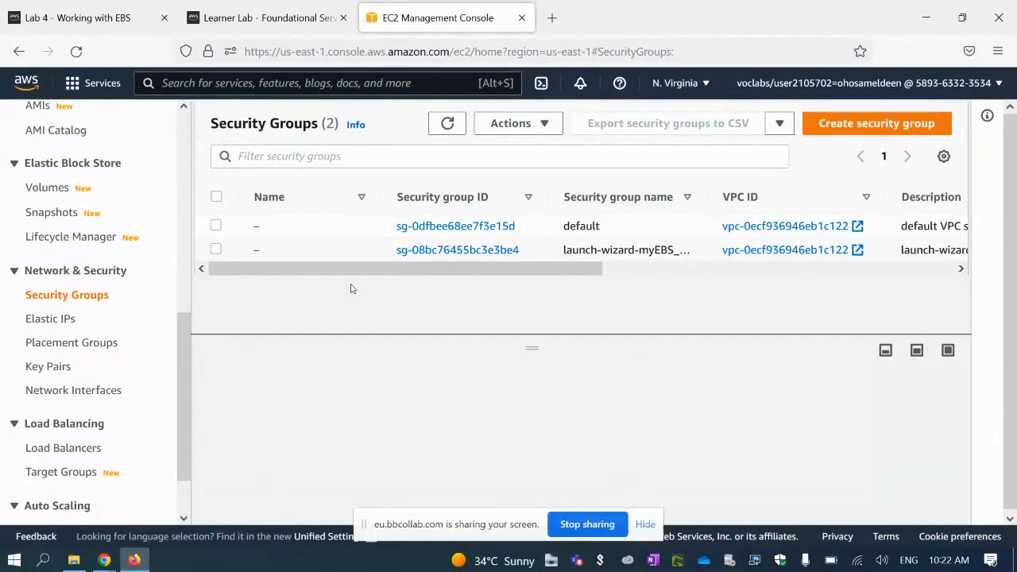
click(442, 250)
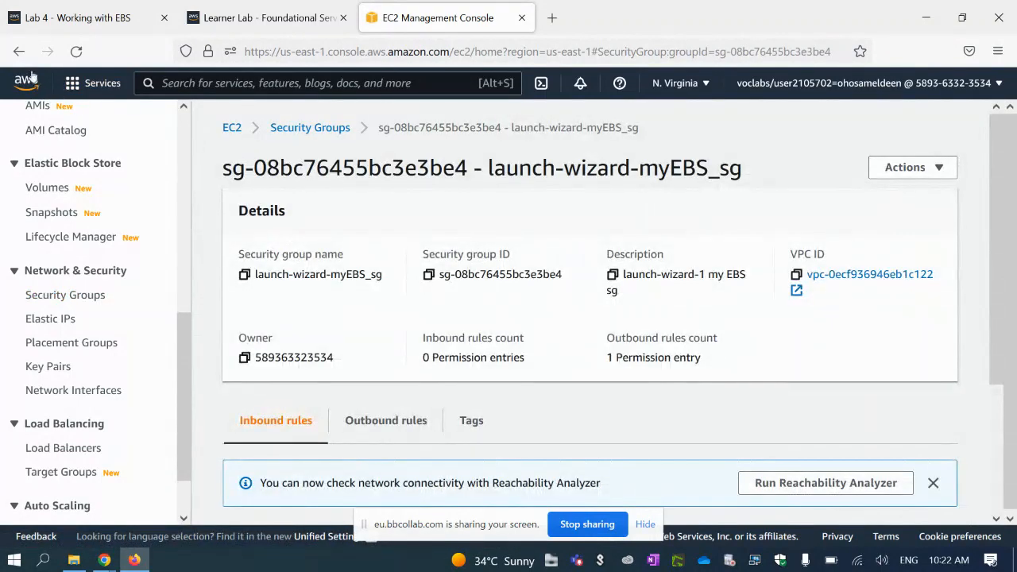
click(19, 51)
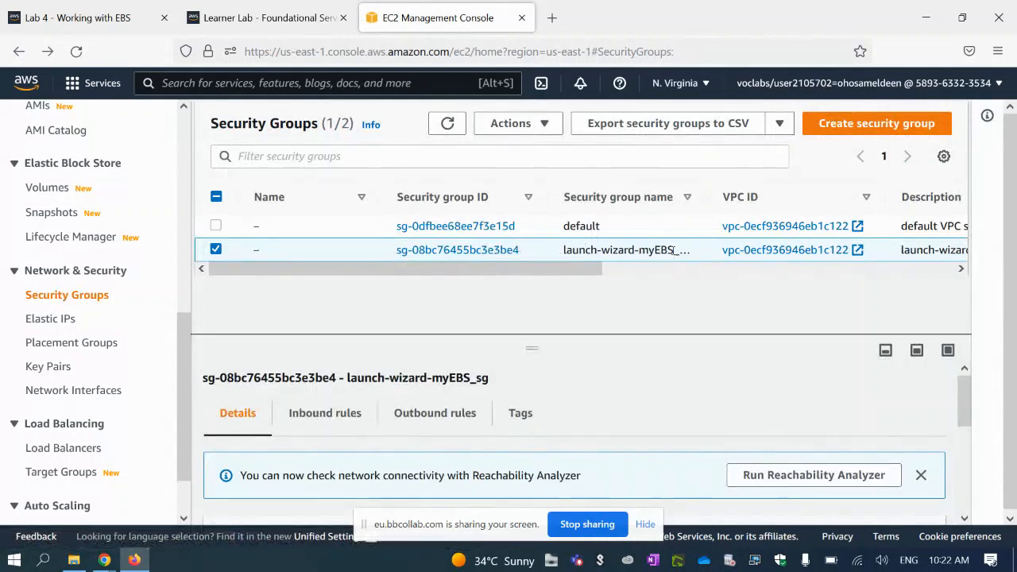
click(457, 250)
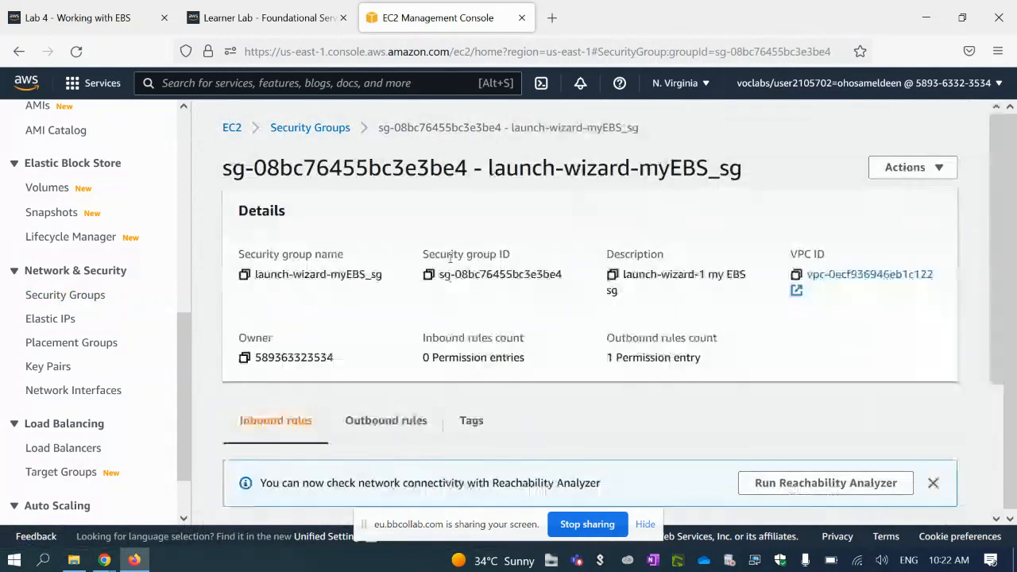
scroll(451, 258, down, 3)
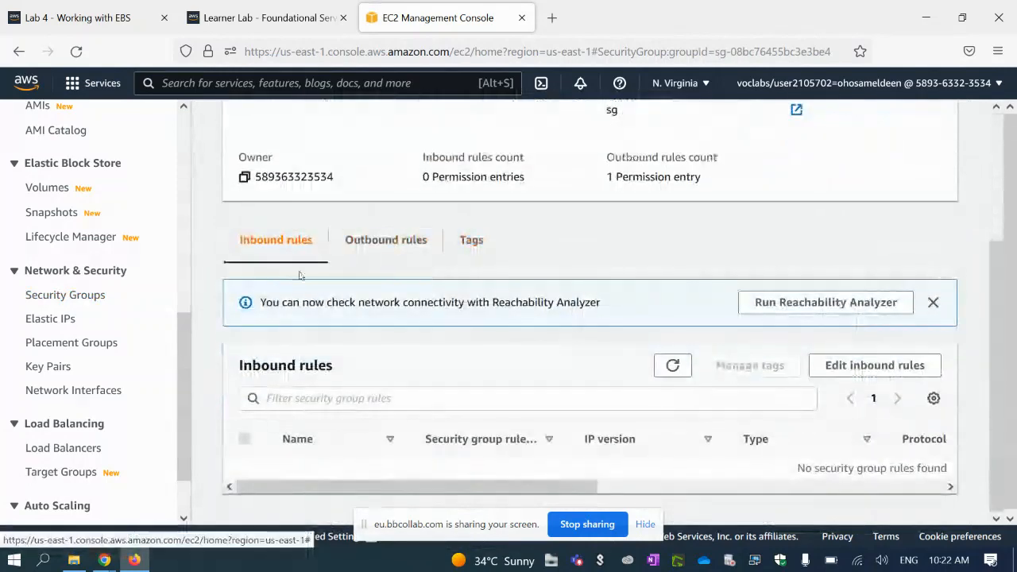
click(872, 367)
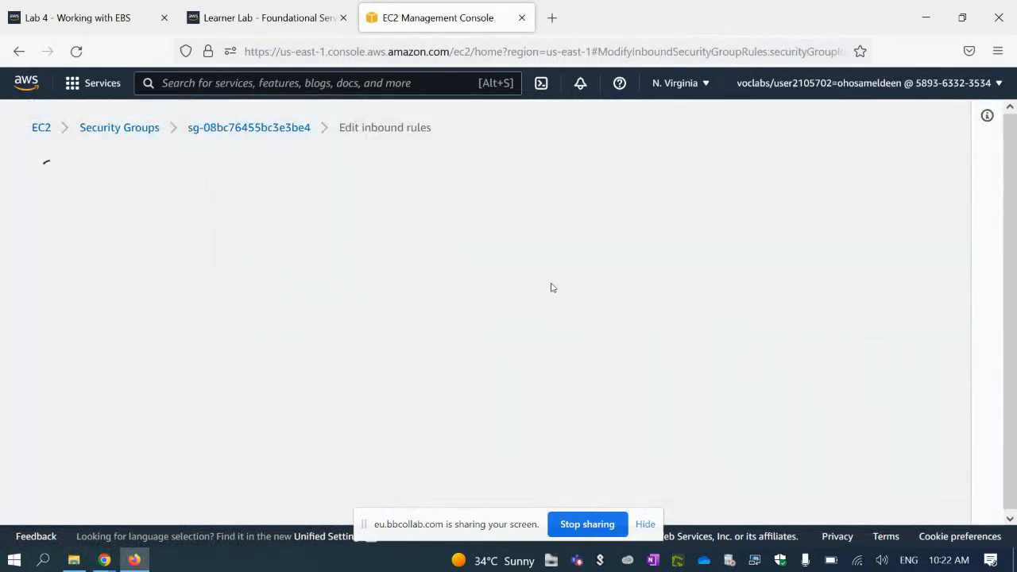
Add an inbound HTTP rule with Anywhere-IPv4 as its source.
click(121, 352)
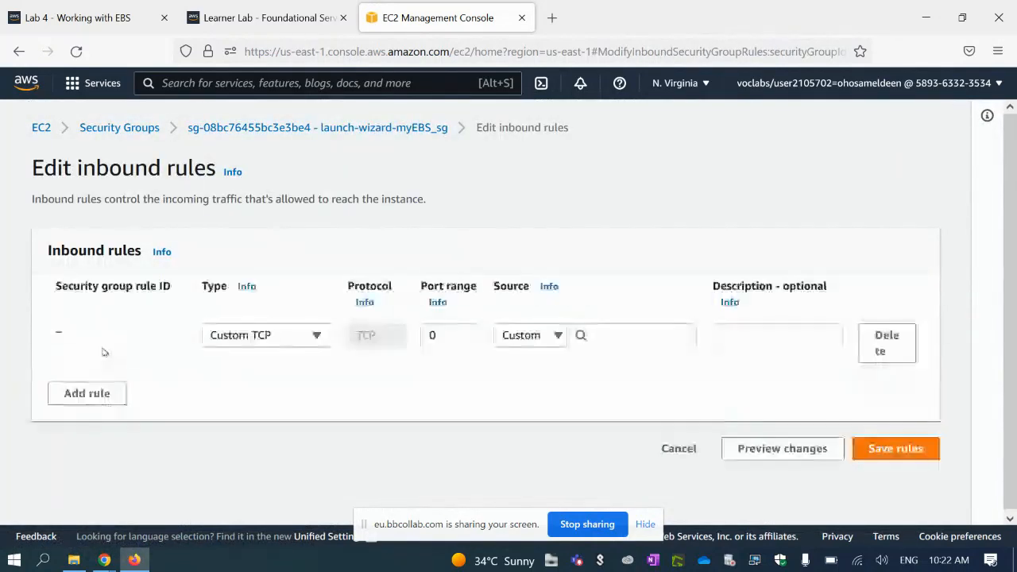
click(288, 334)
drag(325, 190, 312, 247)
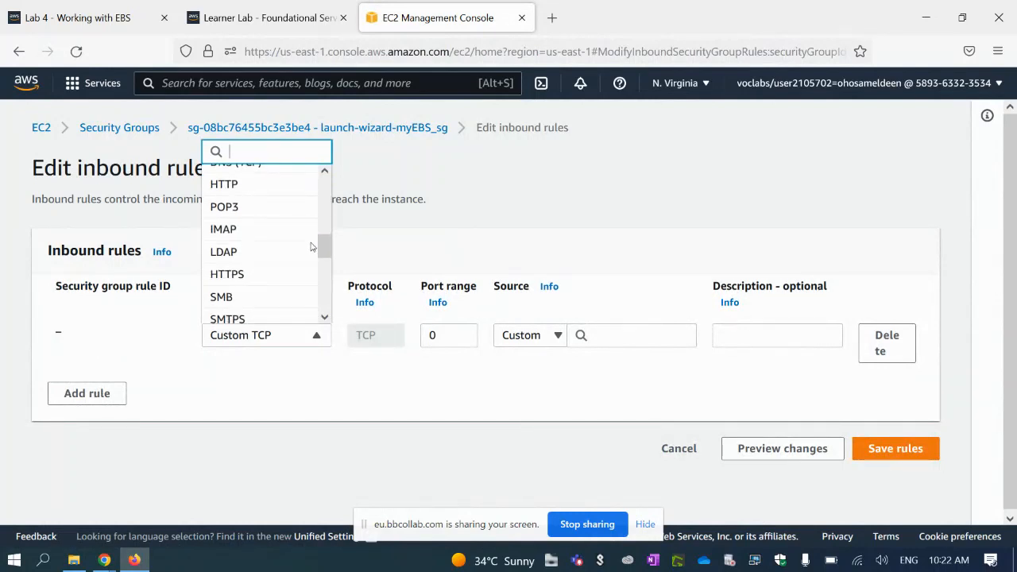
click(259, 188)
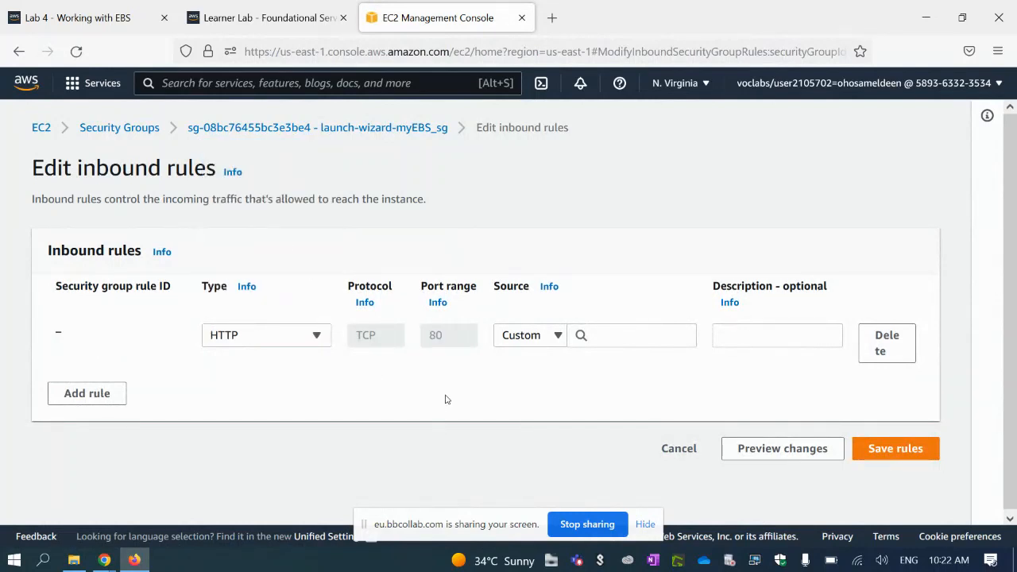
click(530, 335)
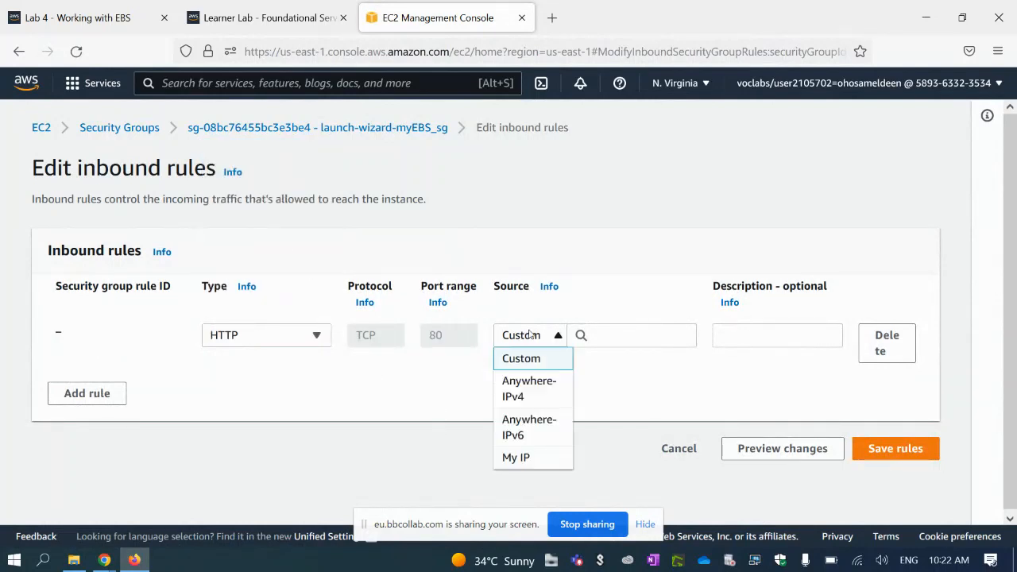
click(527, 399)
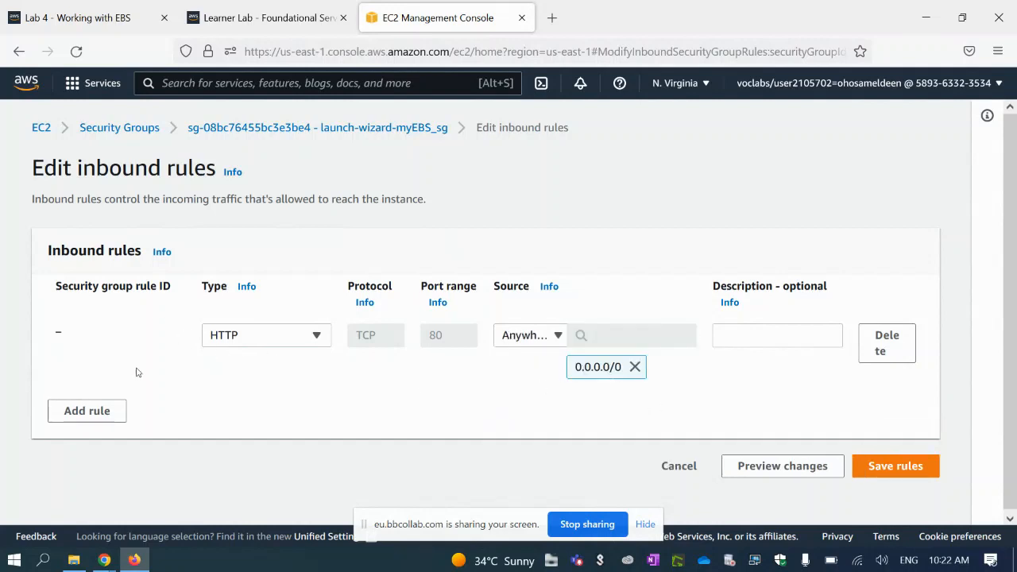
Add a second inbound rule for HTTPS with Anywhere-IPv4 as its source.
click(97, 410)
click(289, 400)
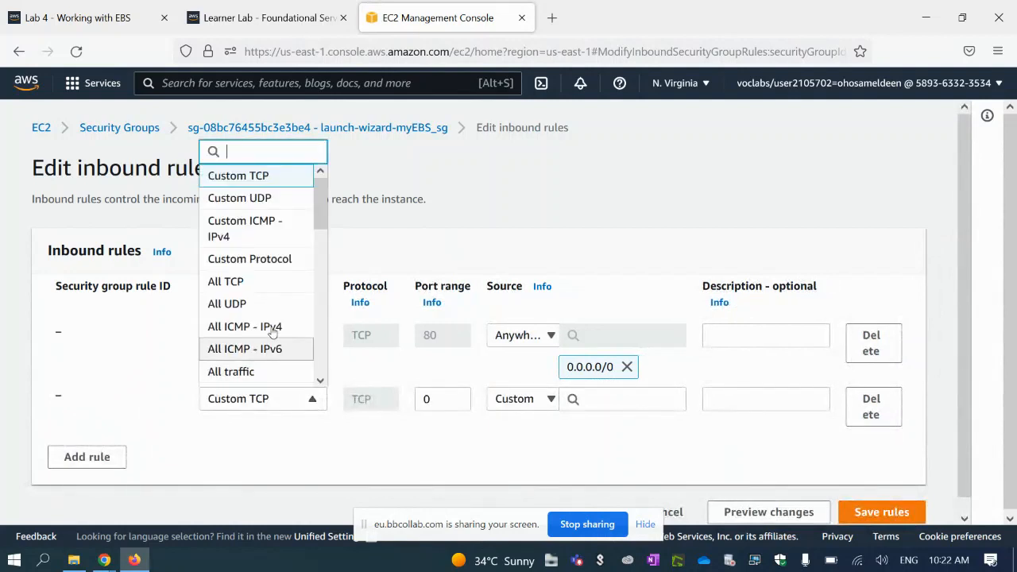
drag(319, 218, 315, 294)
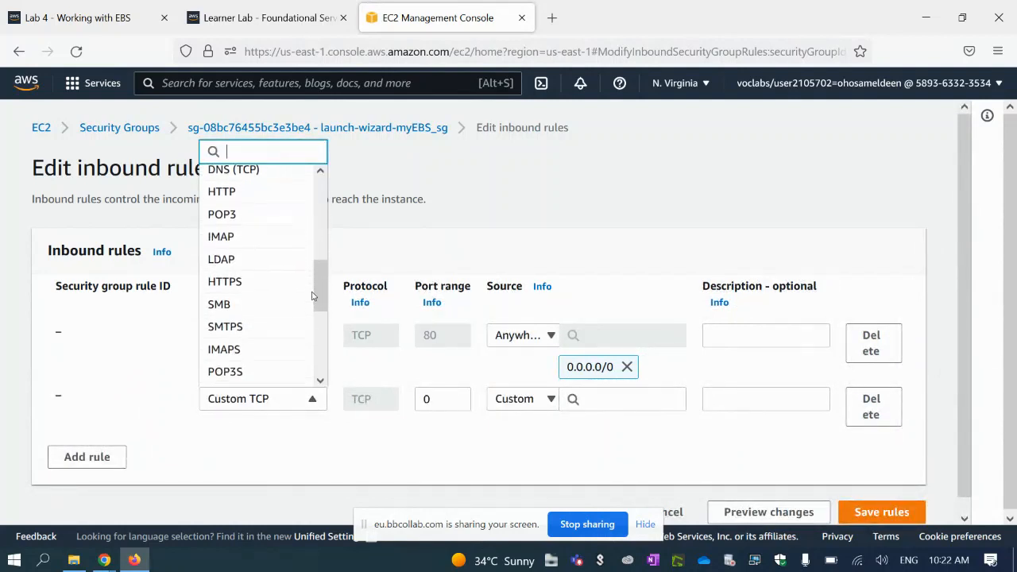
click(243, 280)
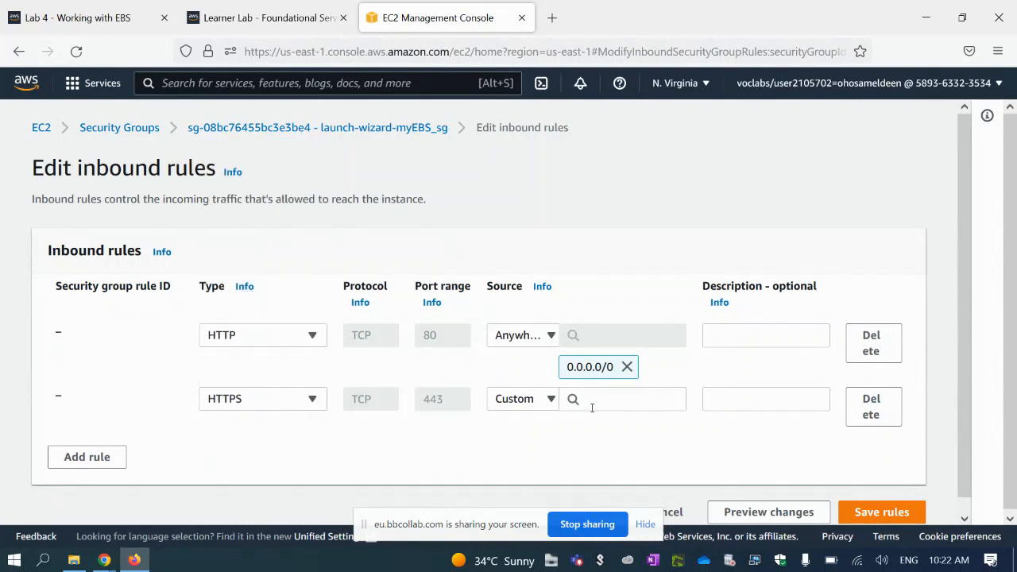
click(512, 412)
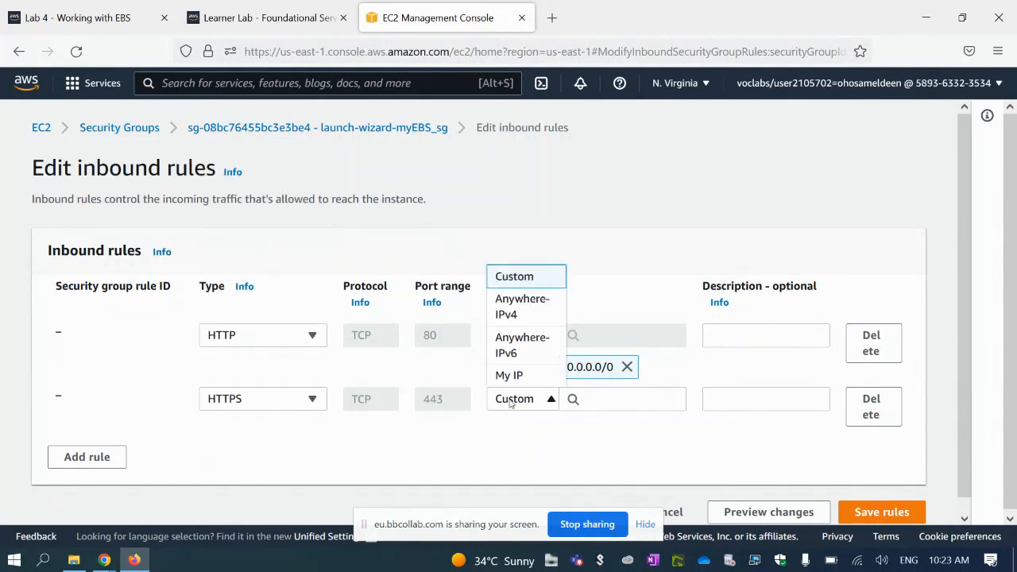
click(512, 345)
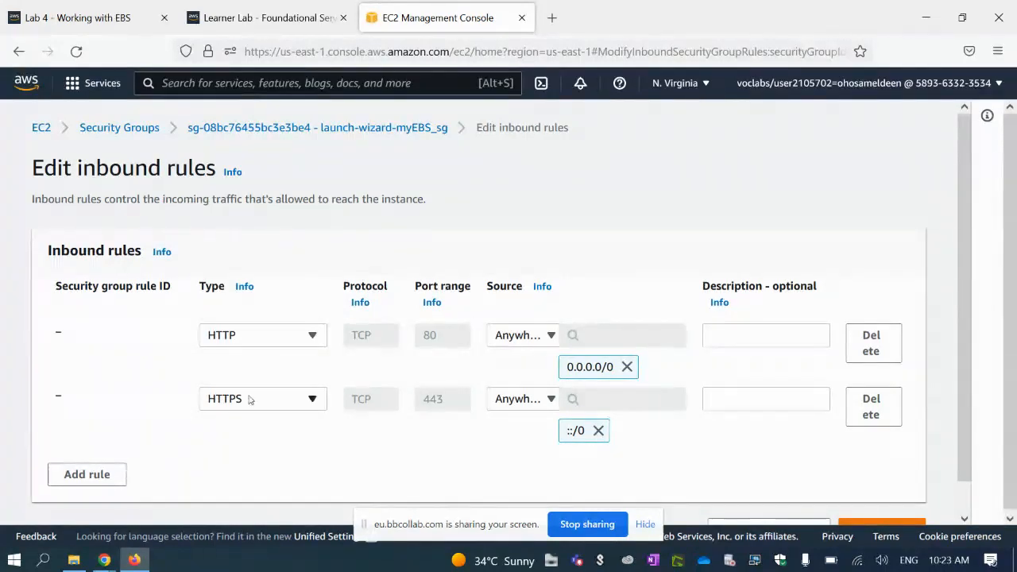
scroll(93, 380, down, 2)
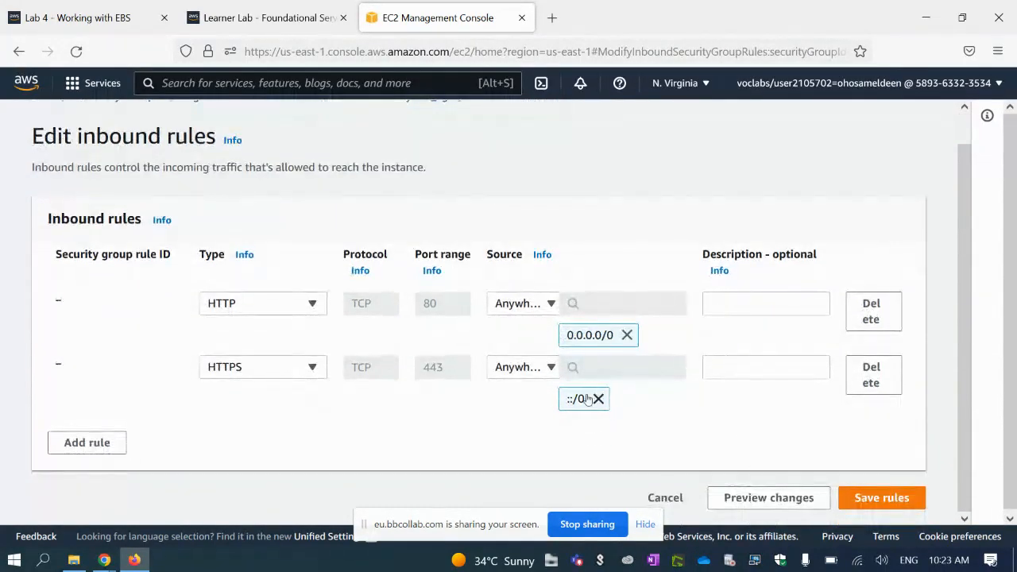
click(539, 371)
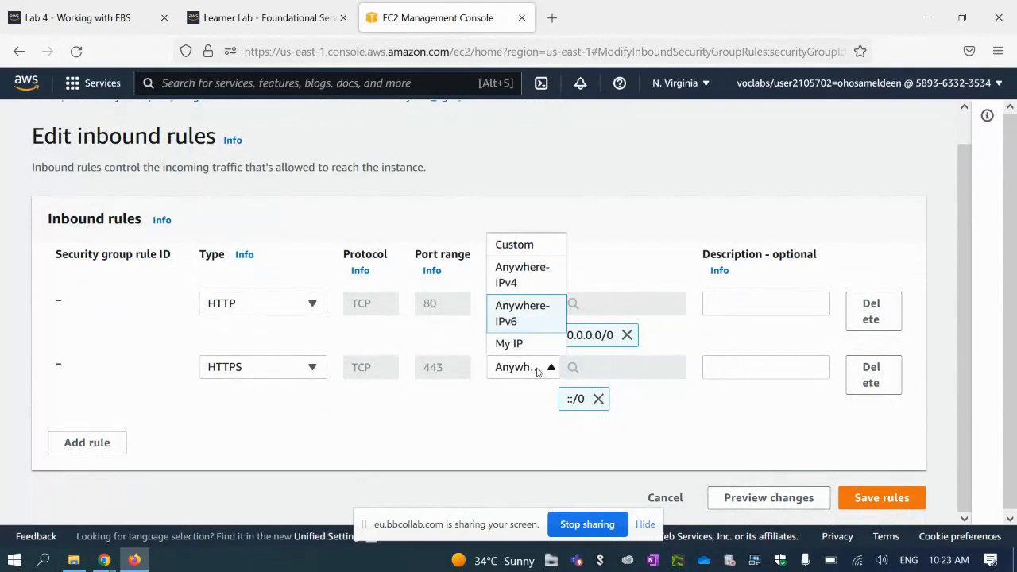
click(527, 286)
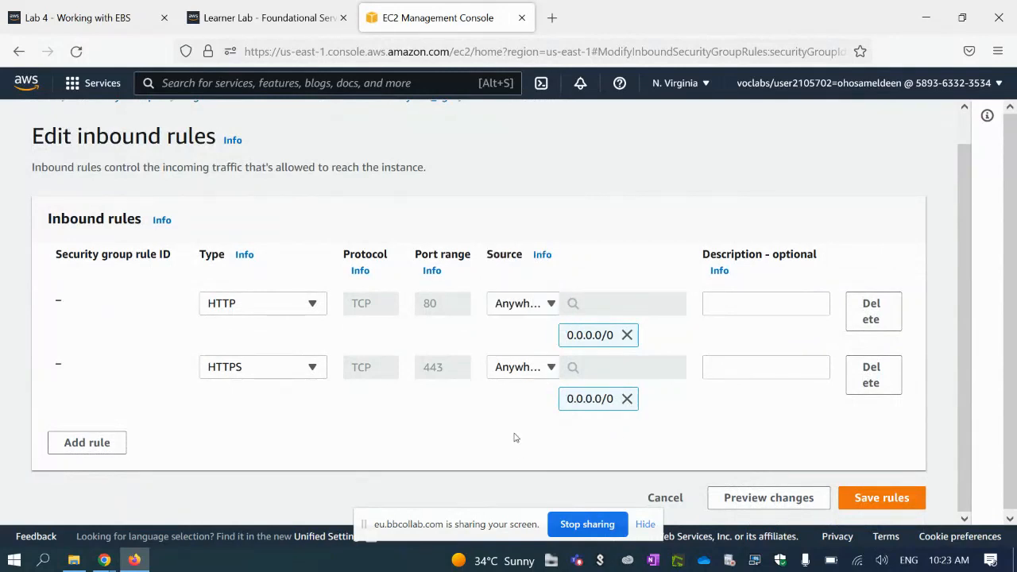
Add a third inbound rule for SSH with Anywhere-IPv4 as its source.
scroll(422, 402, down, 1)
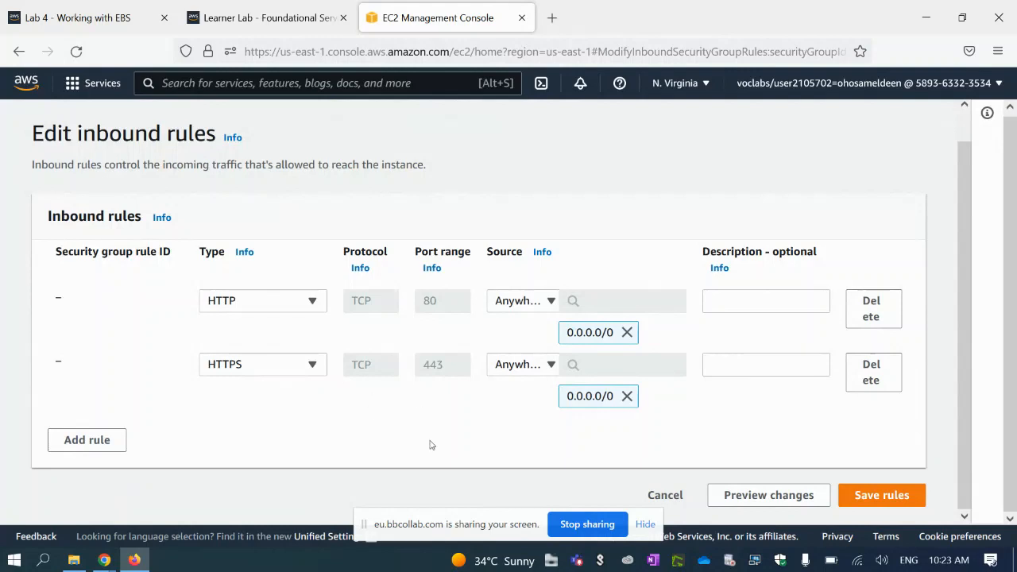
click(73, 445)
click(264, 430)
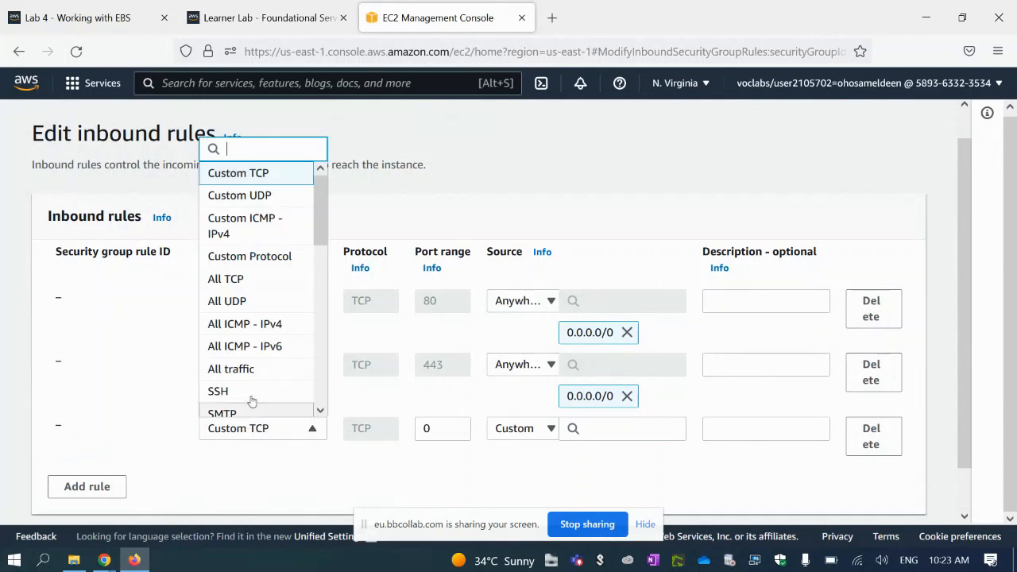
click(234, 399)
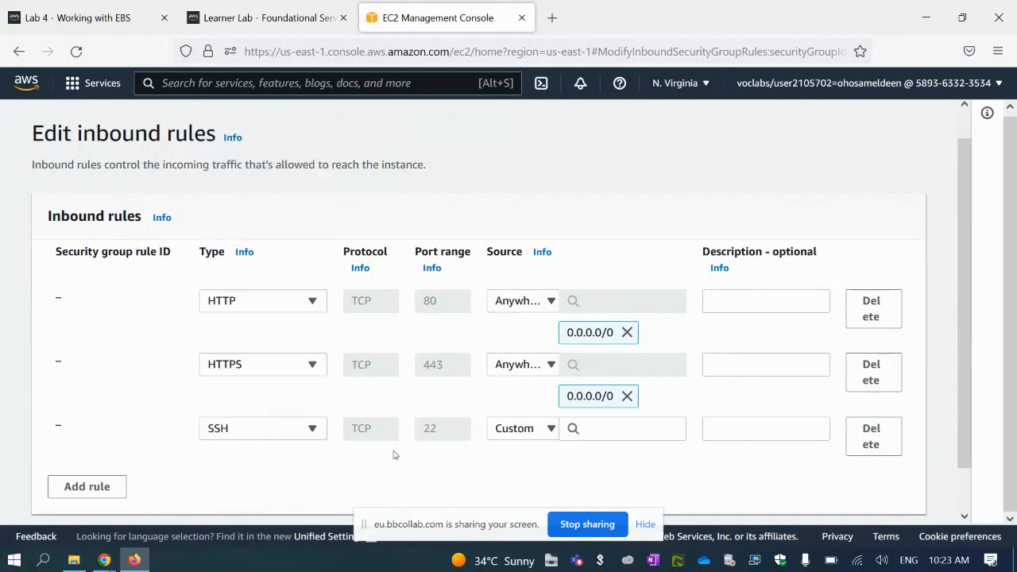
click(541, 429)
click(525, 349)
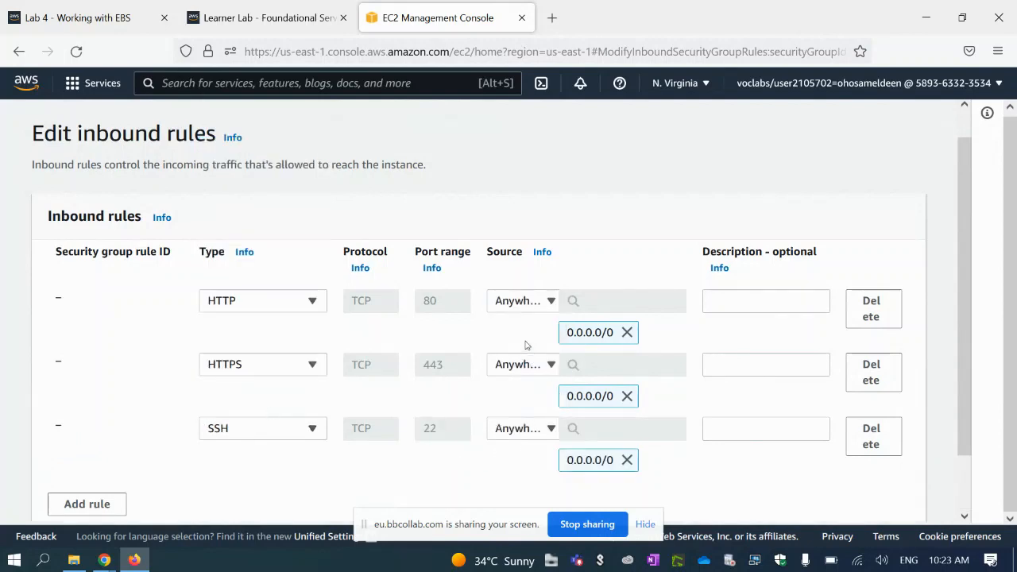
Save the security group's inbound rules and return to the EC2 instances list.
scroll(190, 411, down, 2)
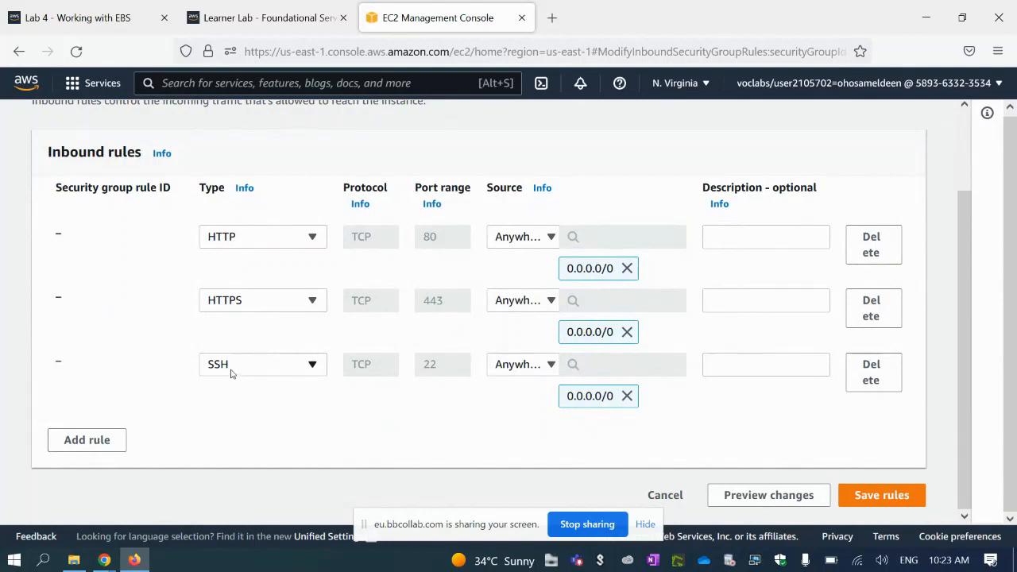
click(872, 496)
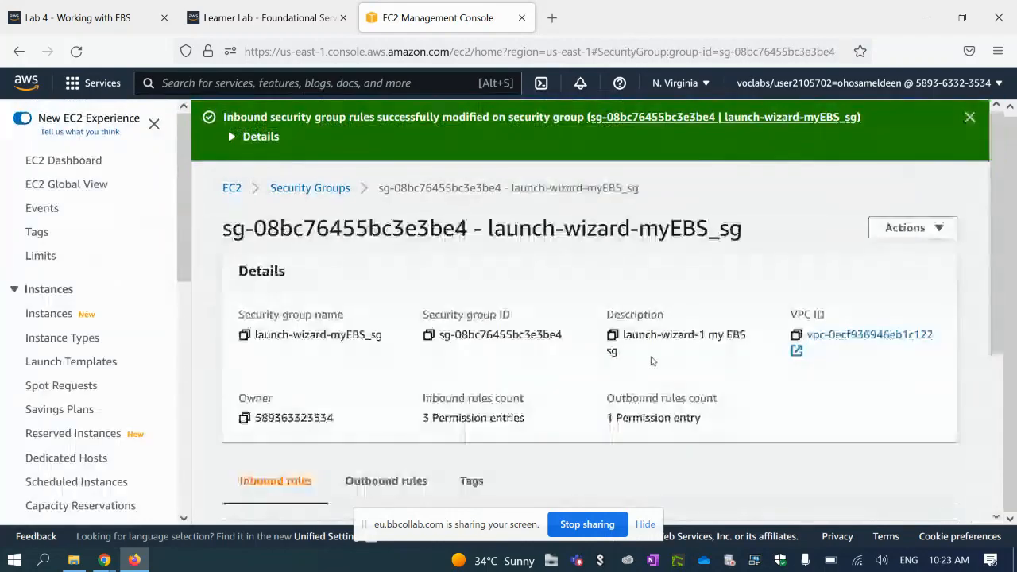
scroll(601, 291, down, 4)
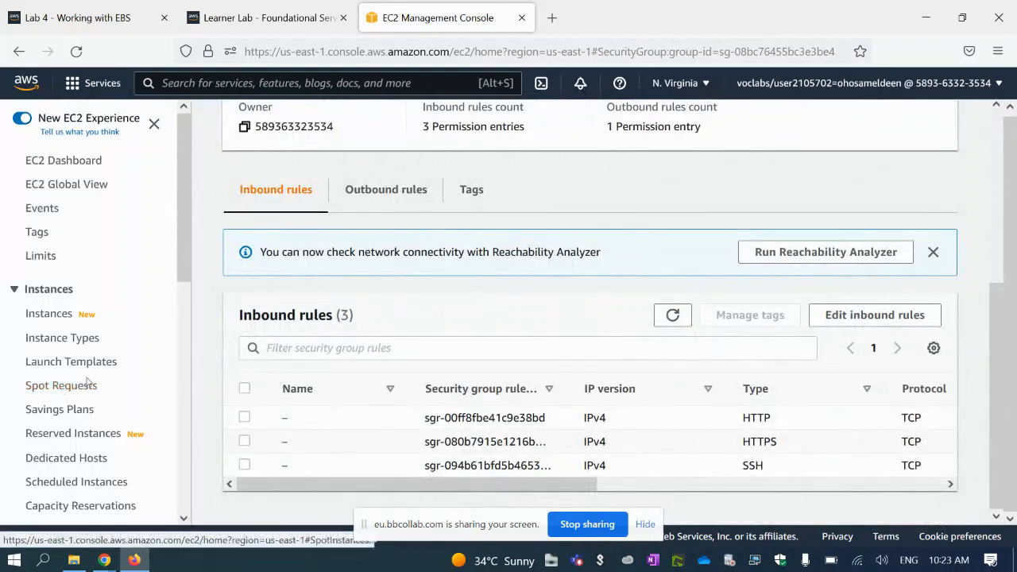
click(54, 315)
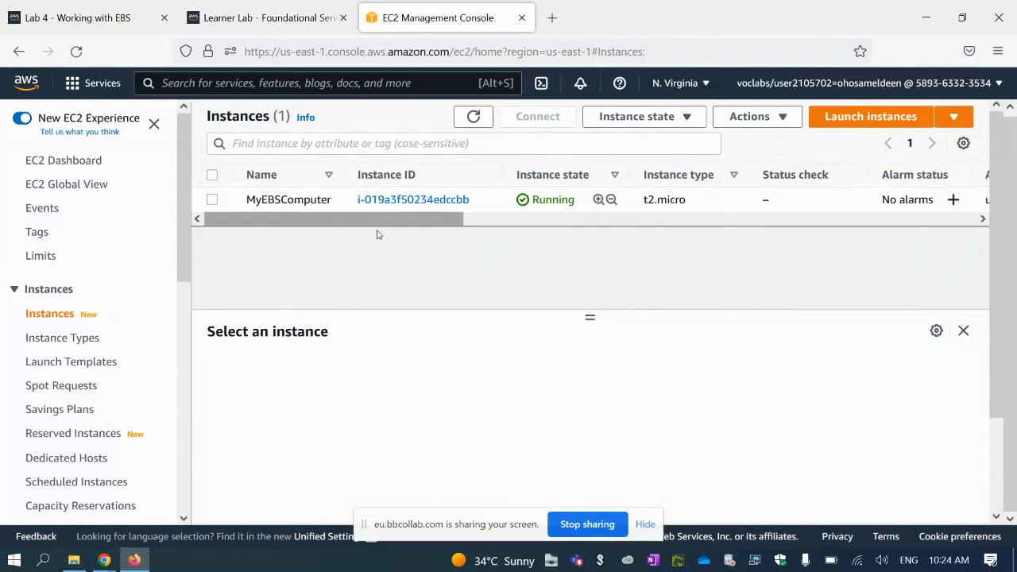
Reopen the launch-wizard-myEBS_sg security group and review its details and inbound rules.
scroll(108, 312, down, 3)
scroll(109, 312, down, 7)
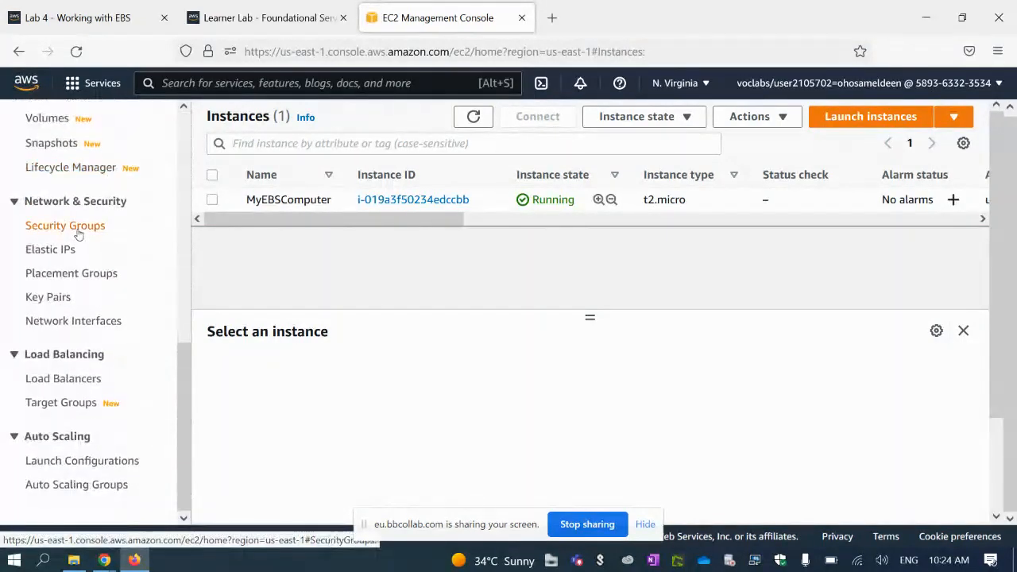
click(78, 230)
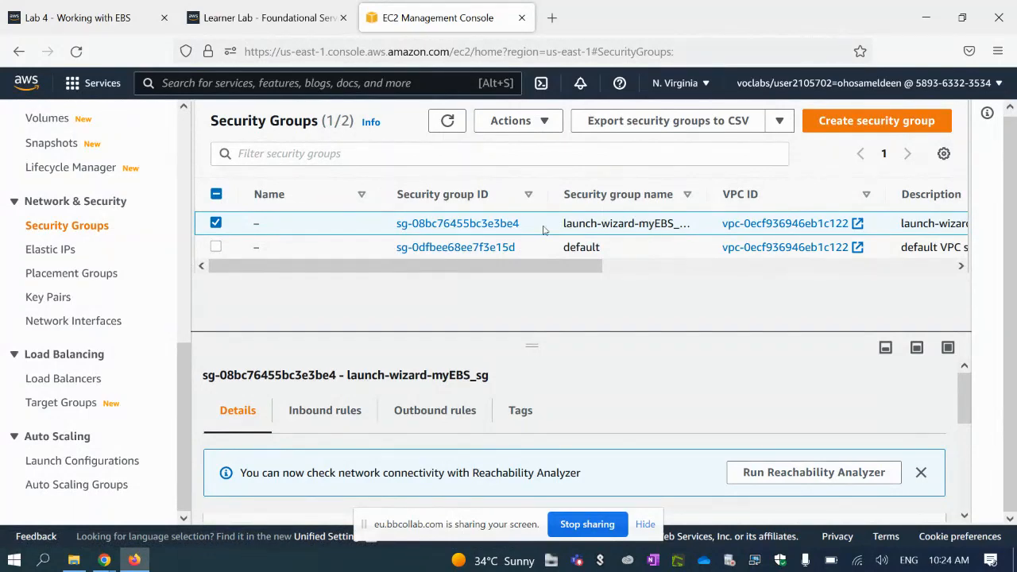
click(450, 225)
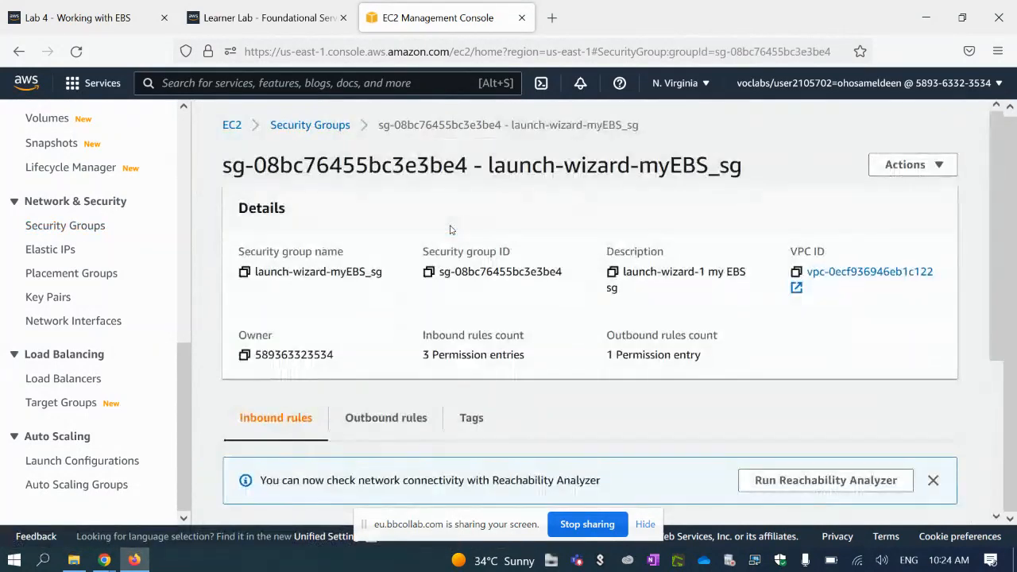
scroll(502, 302, down, 3)
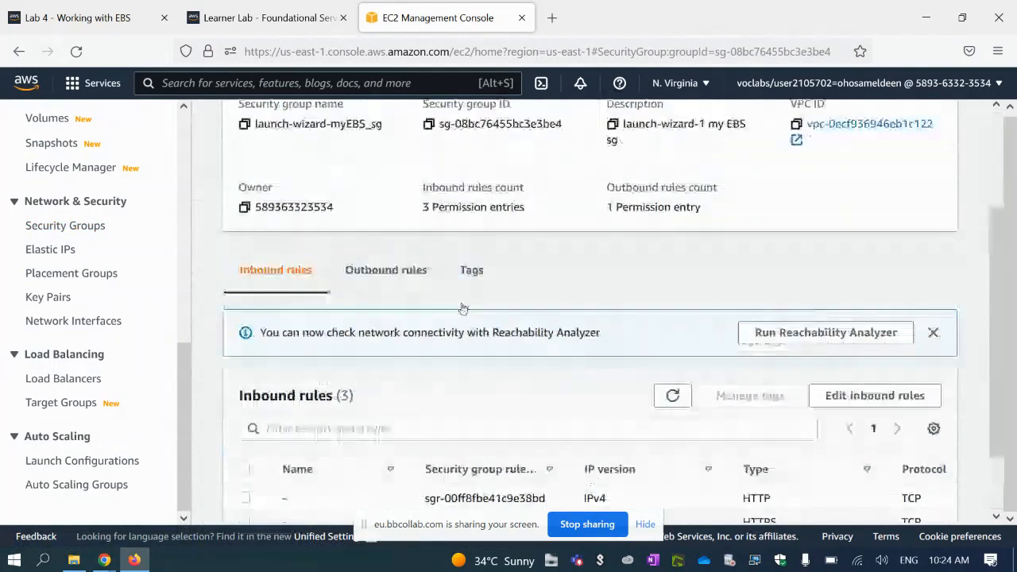
scroll(463, 308, up, 2)
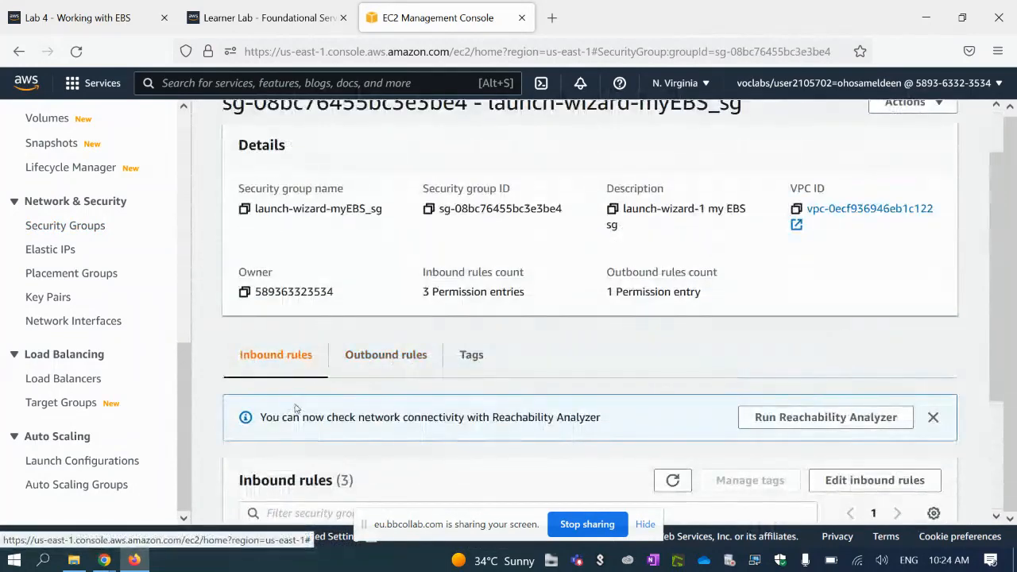
scroll(295, 408, down, 3)
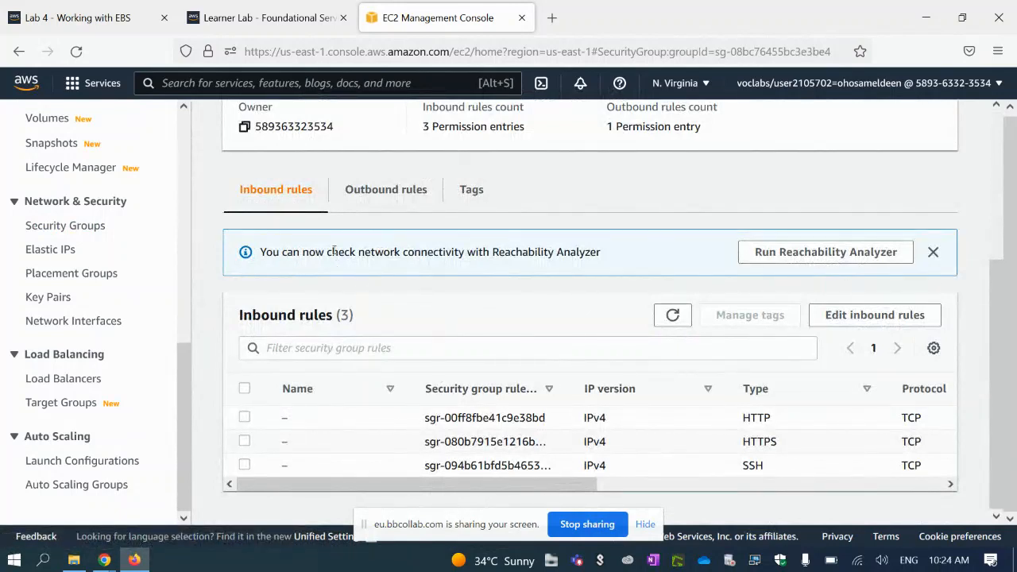
Open the security group's inbound rules for editing, review the HTTP, HTTPS and SSH entries, and leave without saving.
click(891, 317)
scroll(436, 370, down, 2)
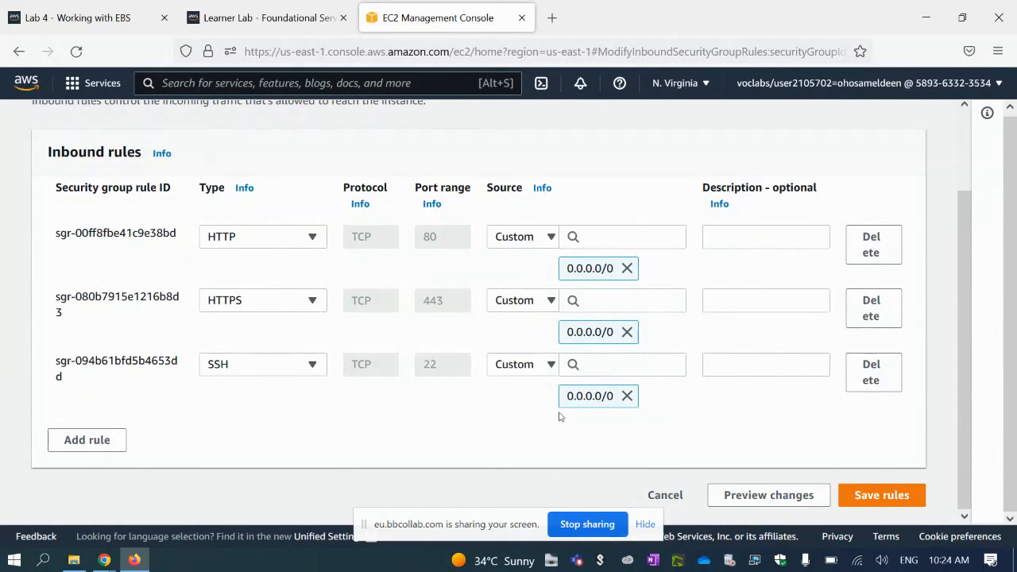
scroll(474, 334, up, 1)
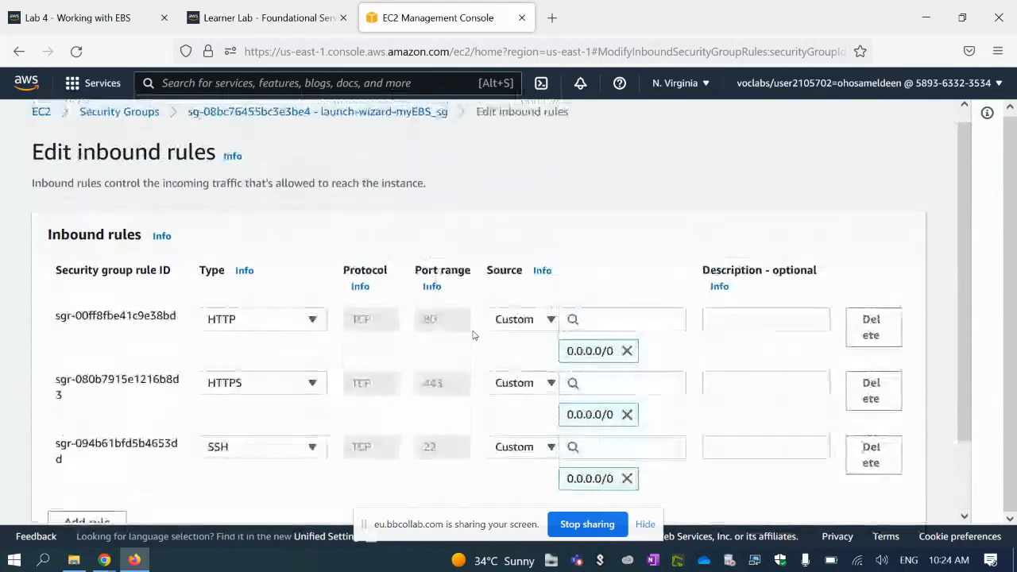
scroll(298, 339, down, 1)
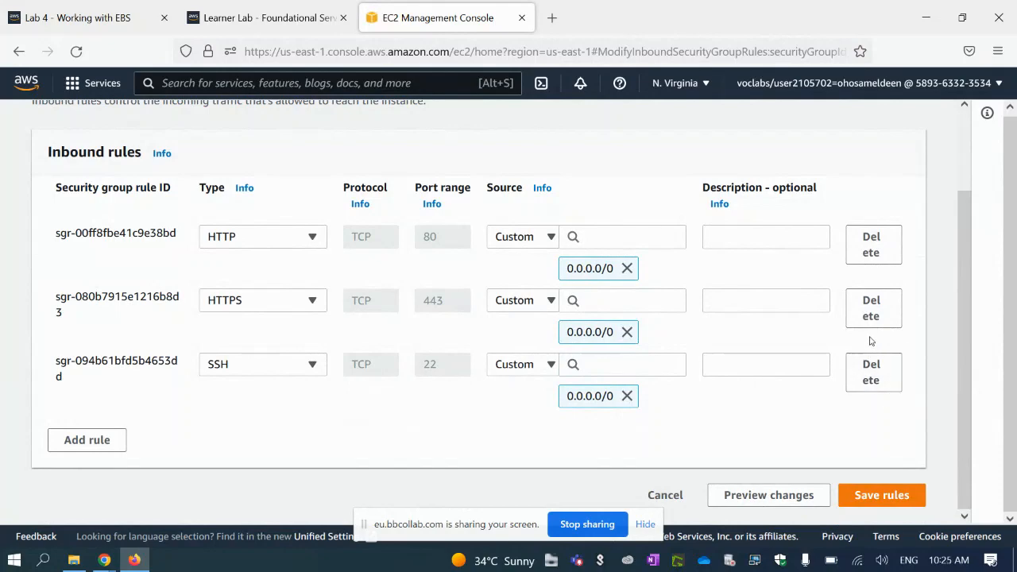
scroll(430, 300, up, 2)
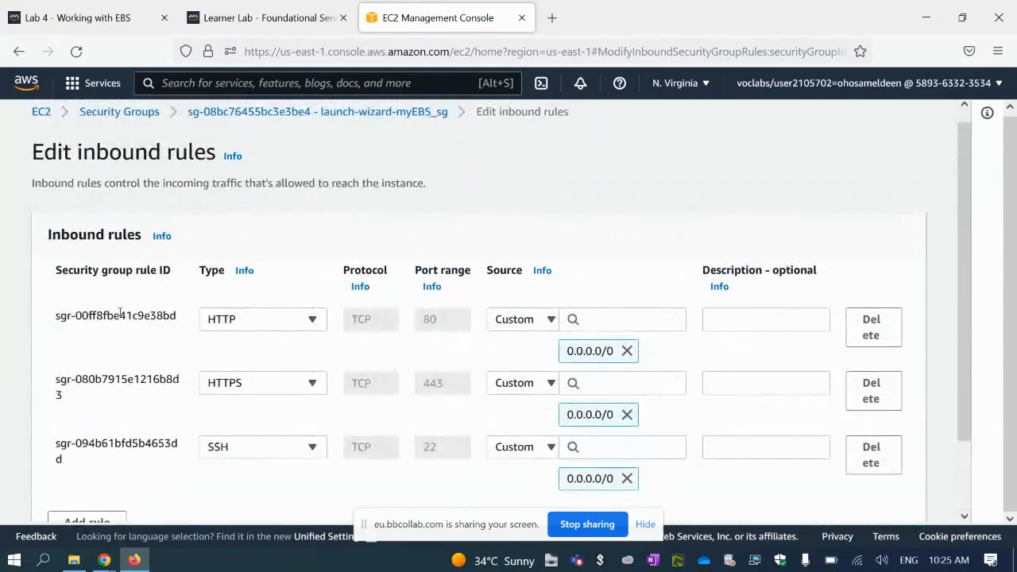
scroll(363, 335, down, 2)
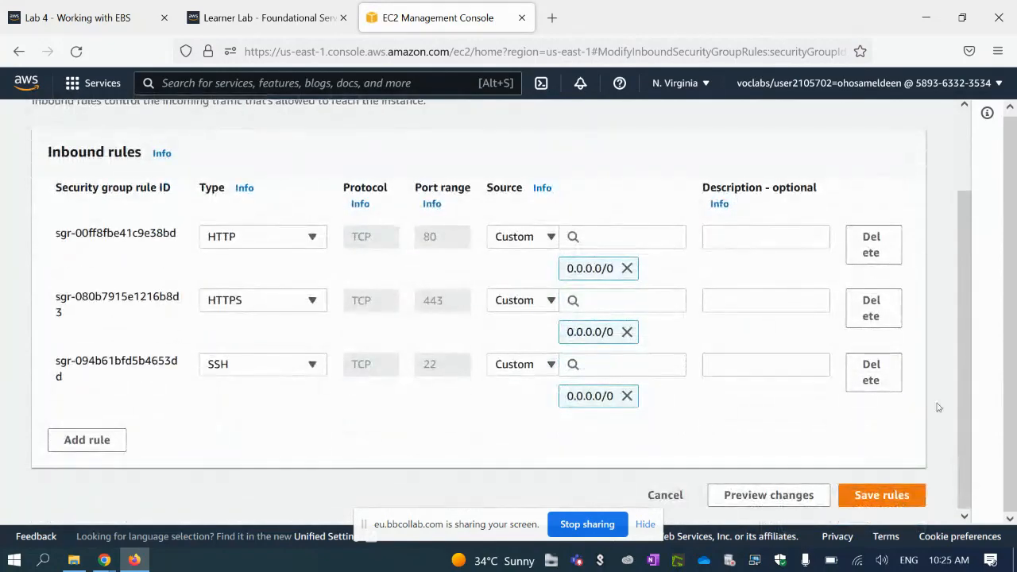
click(666, 496)
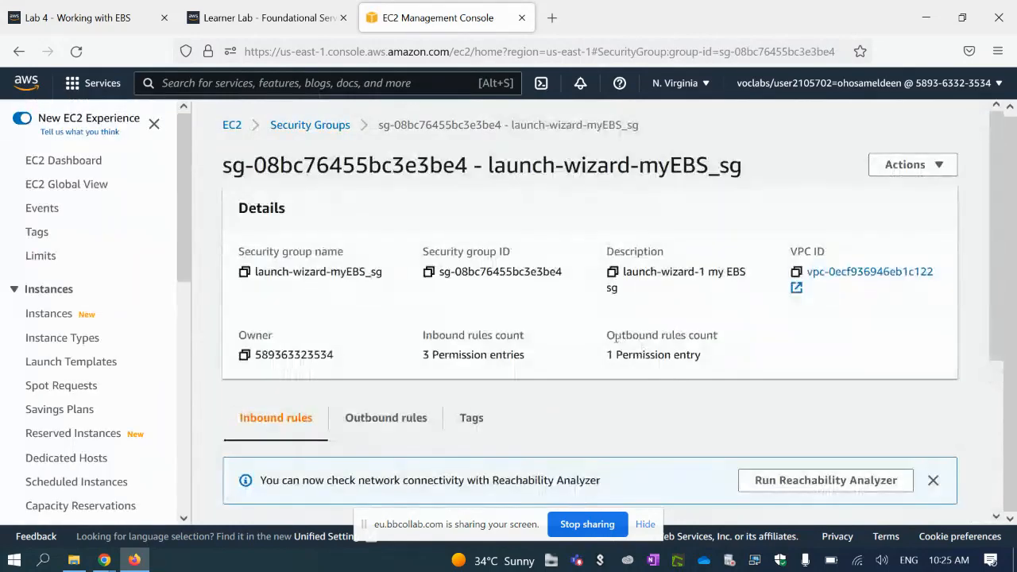
Return to the EC2 instances list and select MyEBSComputer to show its details.
scroll(100, 285, down, 3)
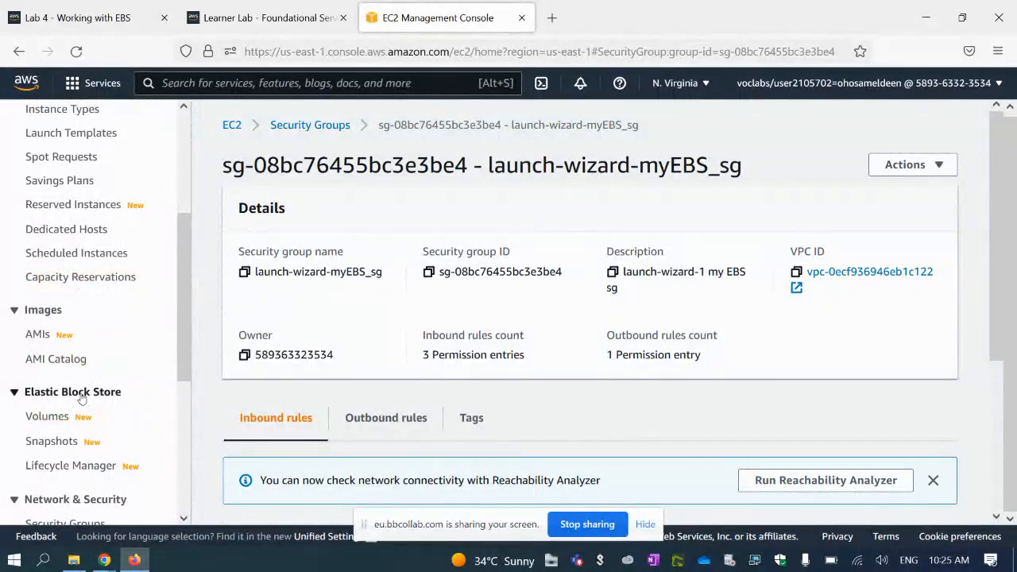
scroll(60, 381, down, 2)
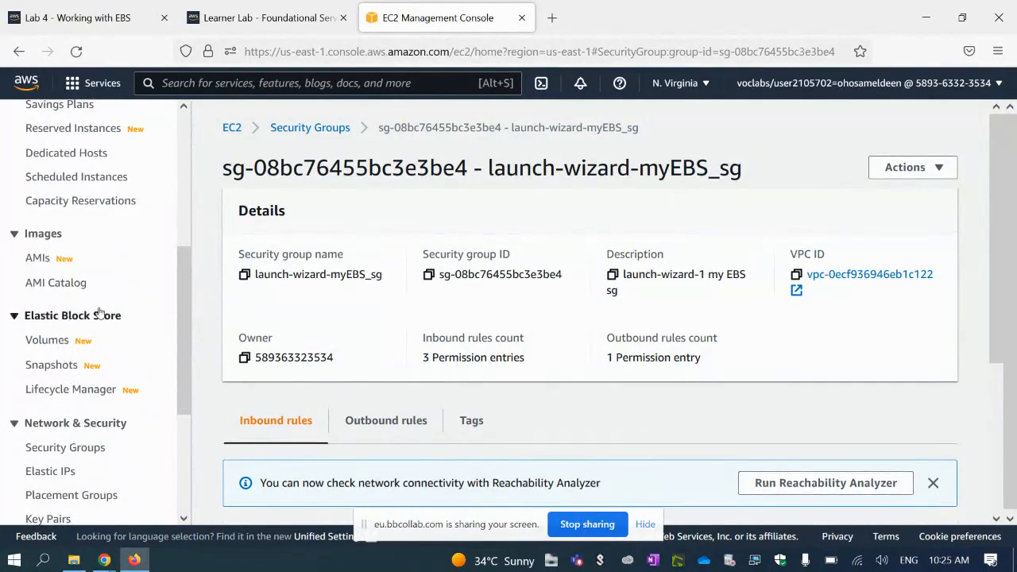
scroll(88, 316, up, 5)
click(50, 314)
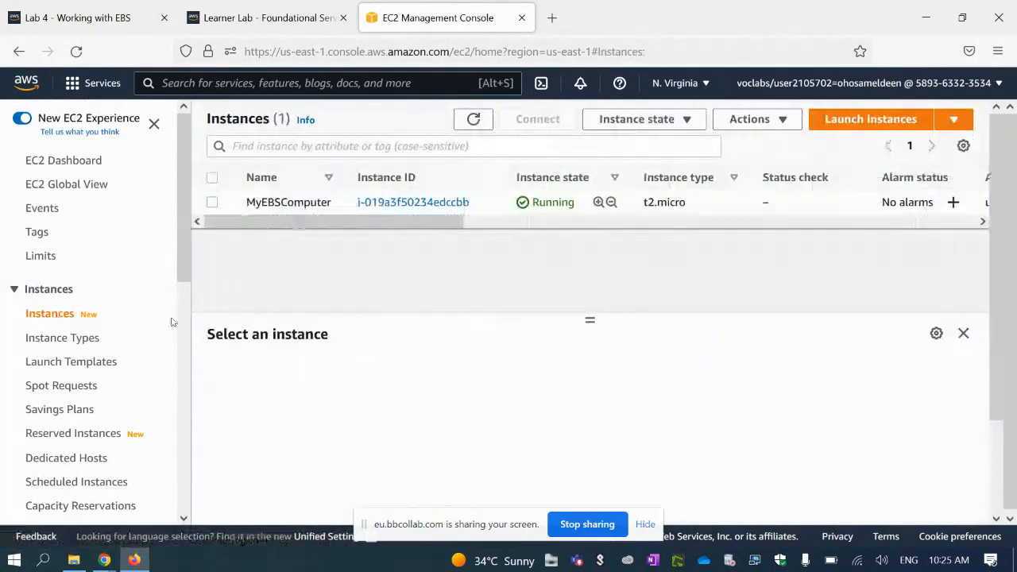
click(211, 202)
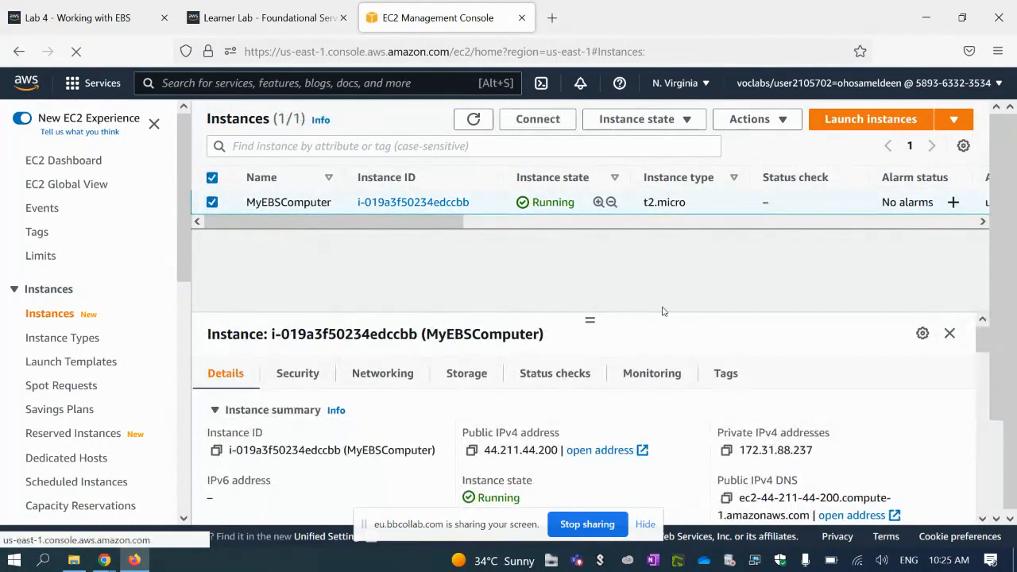
scroll(729, 310, down, 3)
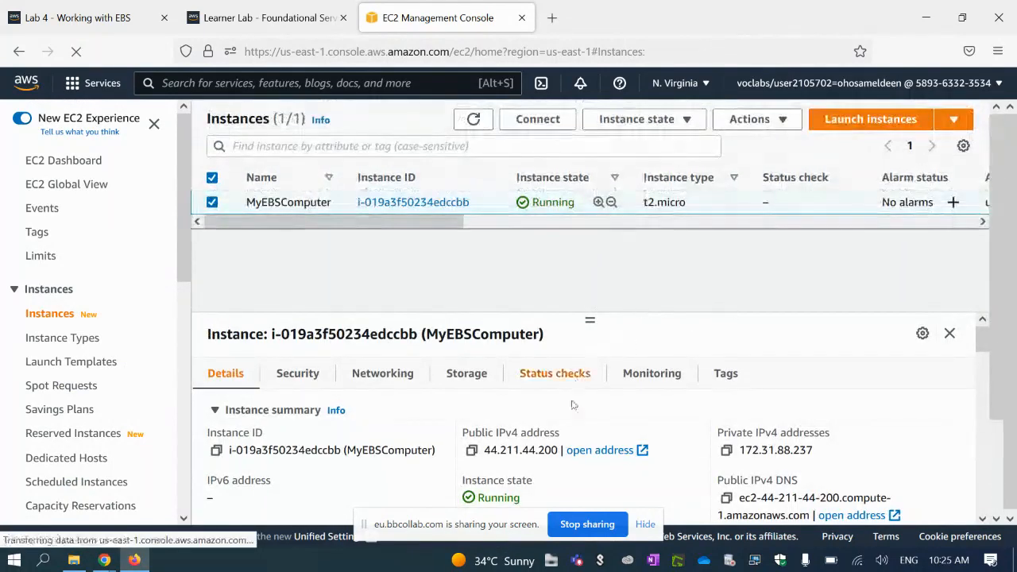
scroll(572, 405, down, 4)
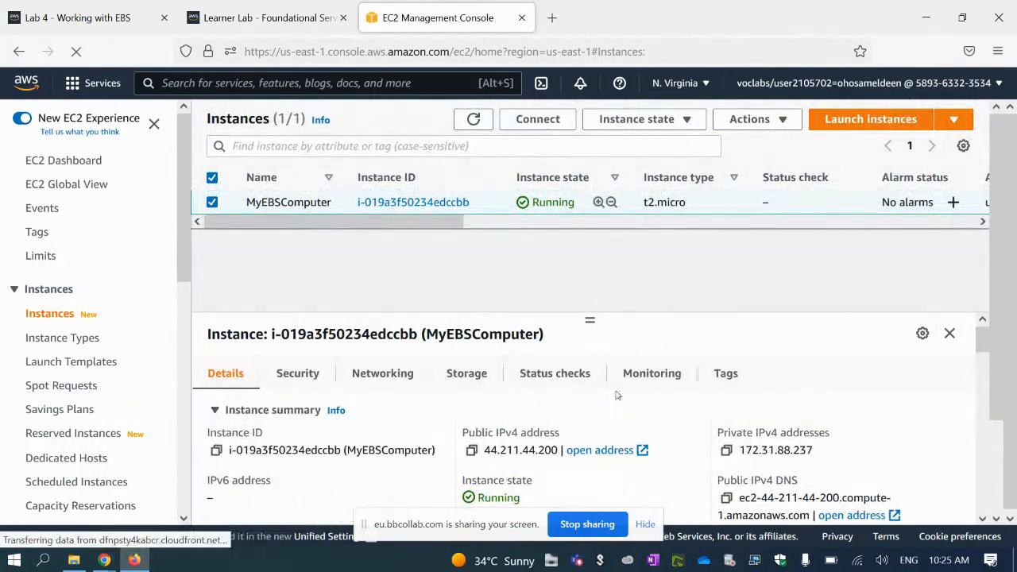
scroll(617, 395, down, 2)
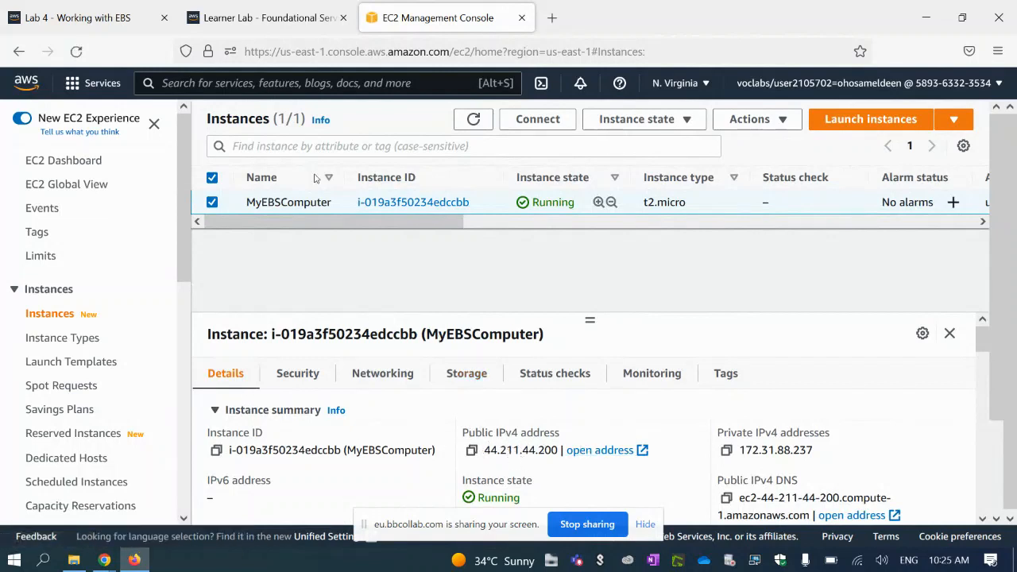
Switch to the Learner Lab page and open the SSH Access to EC2 Instances section of its instructions.
click(266, 19)
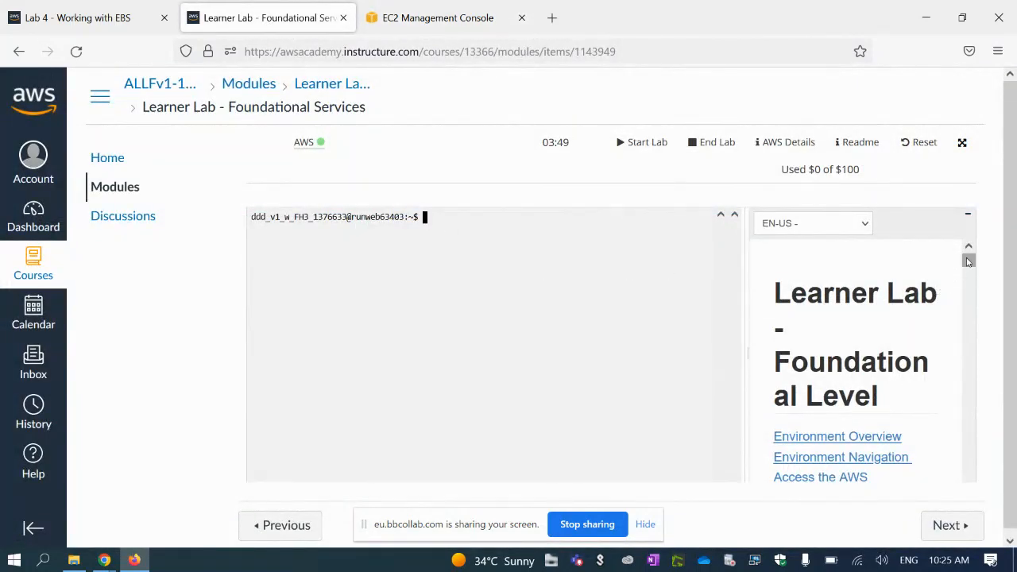
mouse_move(967, 261)
mouse_down()
mouse_move(963, 277)
mouse_move(958, 263)
mouse_up()
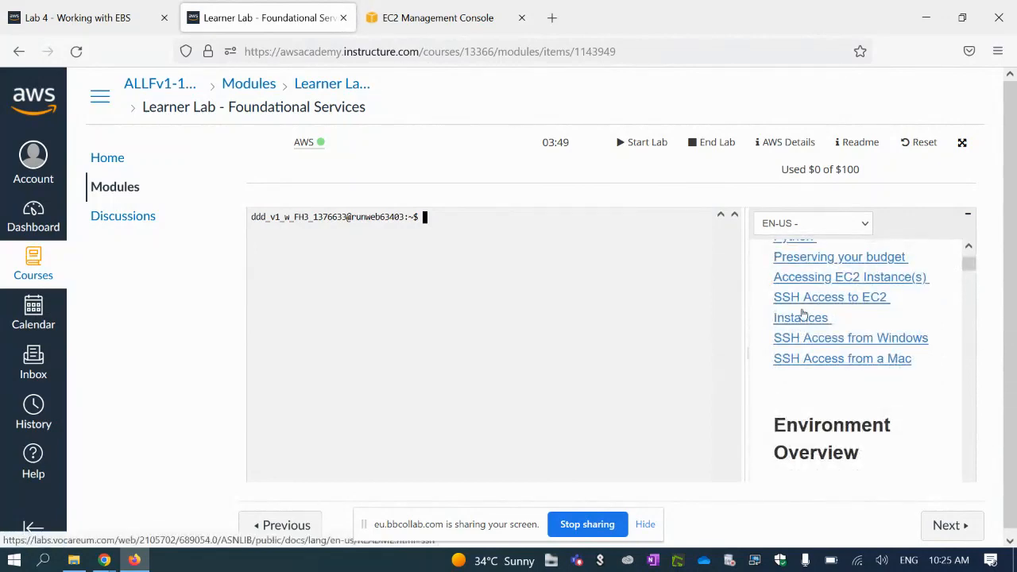
scroll(833, 331, up, 2)
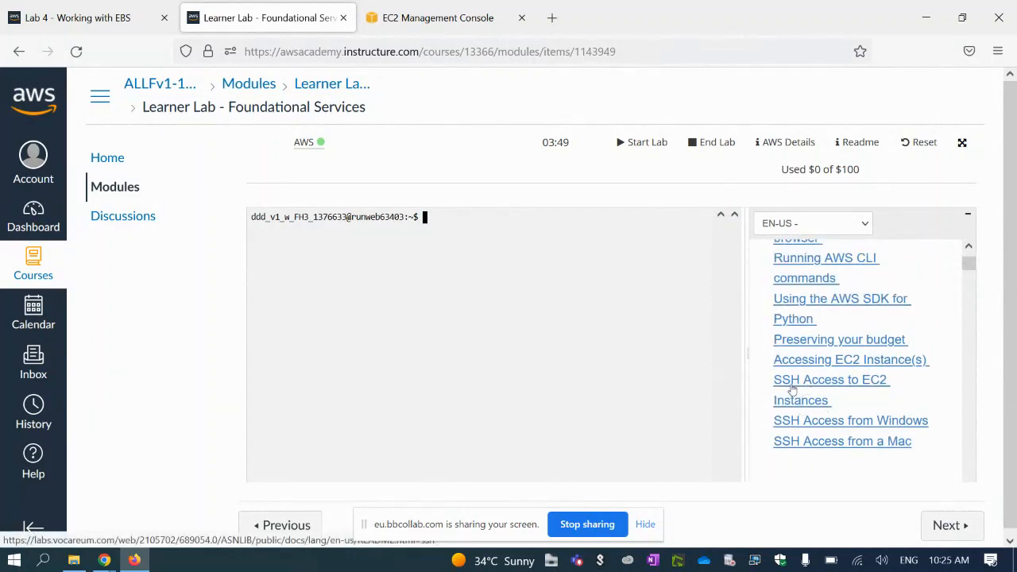
click(853, 384)
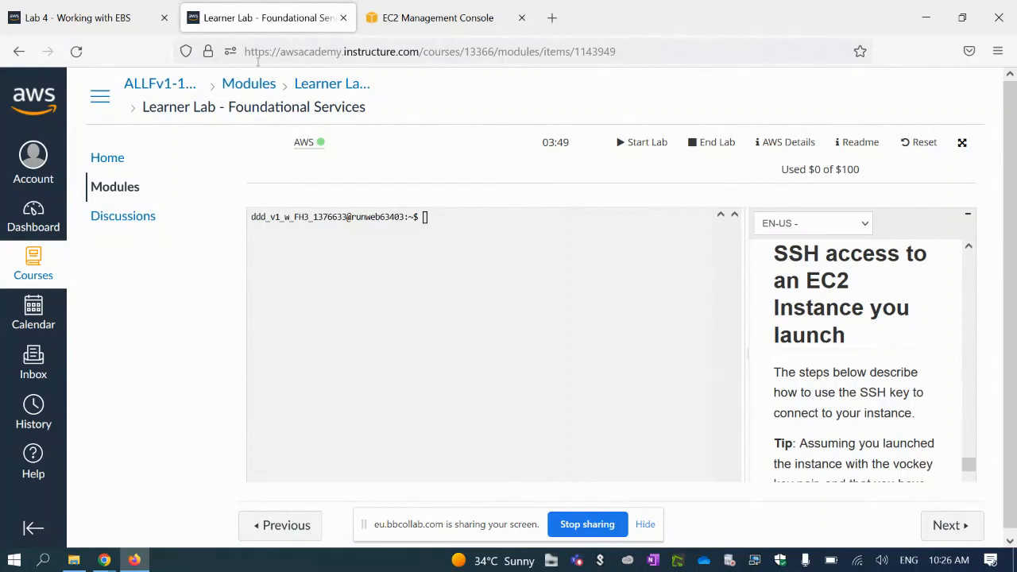
click(418, 22)
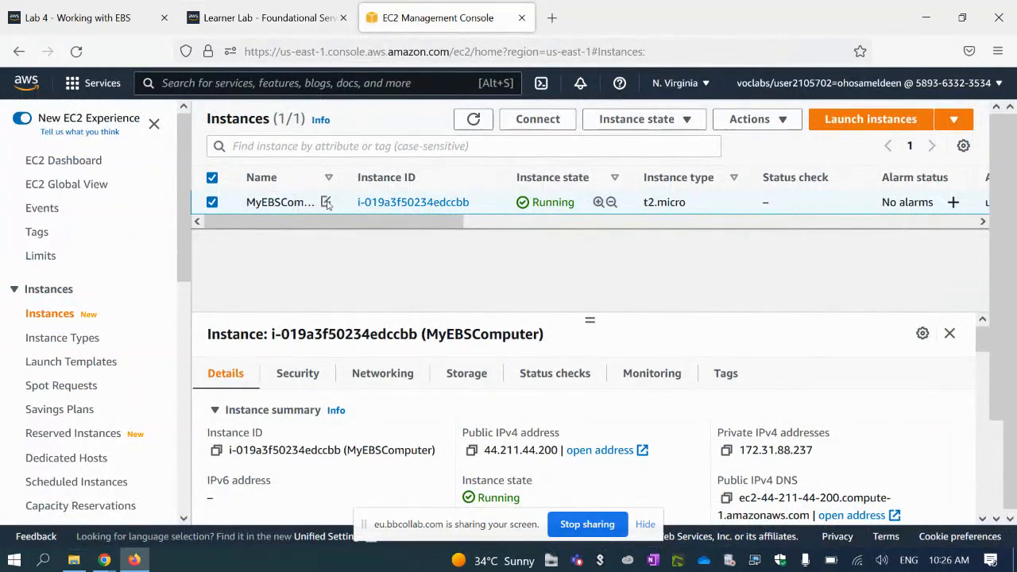
click(326, 202)
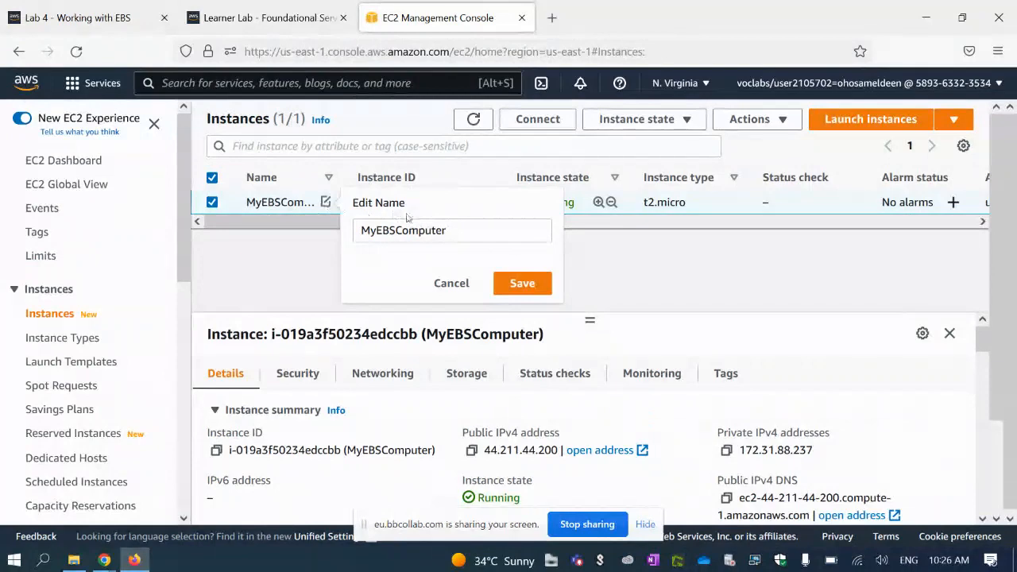
click(268, 256)
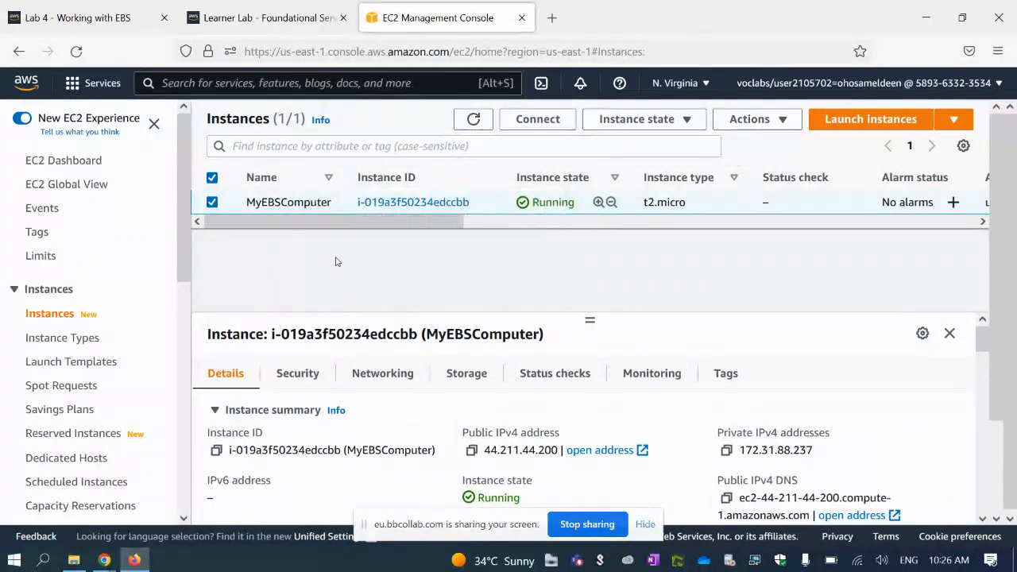
click(288, 19)
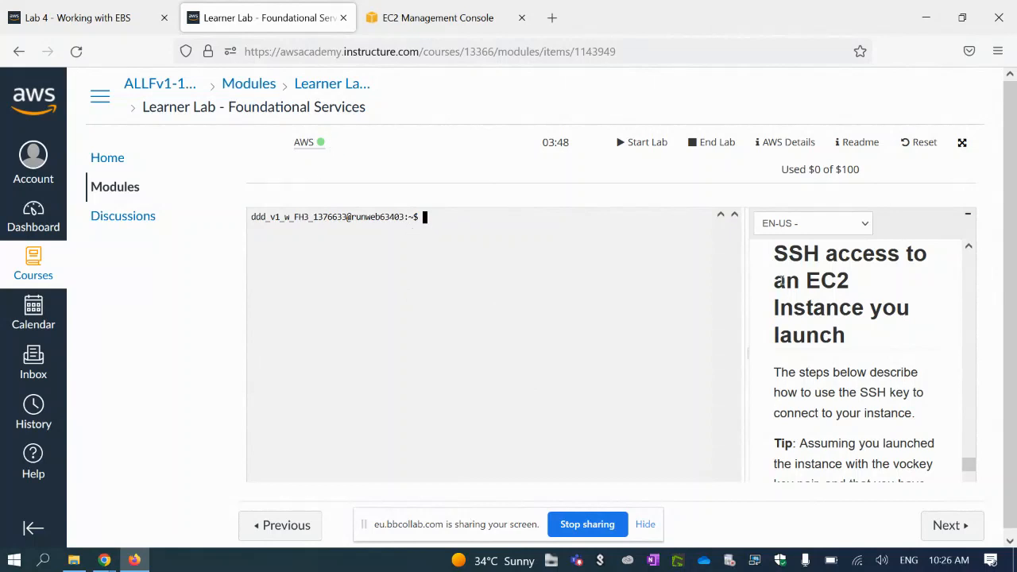
Copy the command ssh -i ~/.ssh/labsuser.pem ec2-user@<public-ip> from the instructions and paste it into the lab terminal.
scroll(874, 324, down, 5)
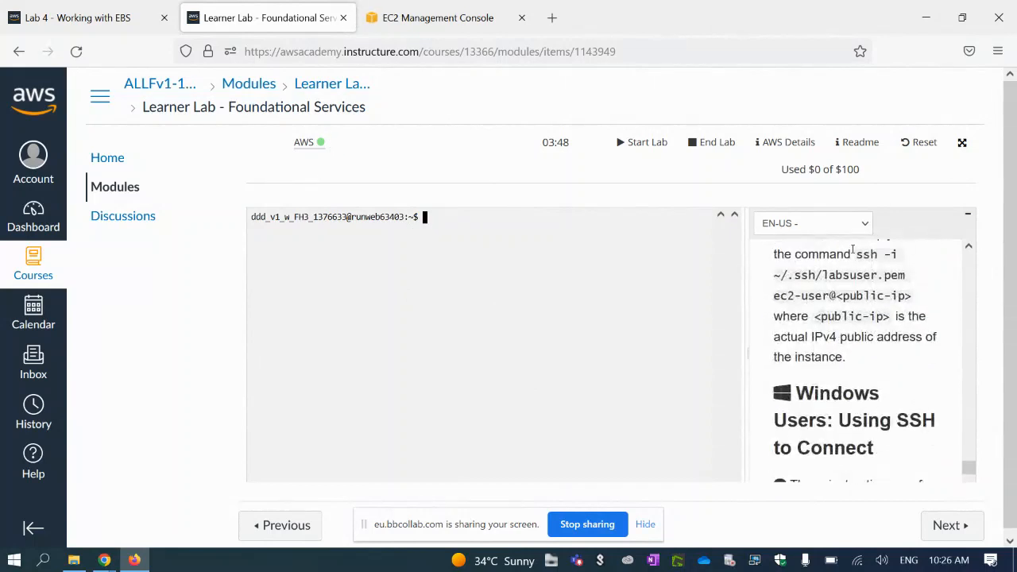
drag(856, 254, 915, 306)
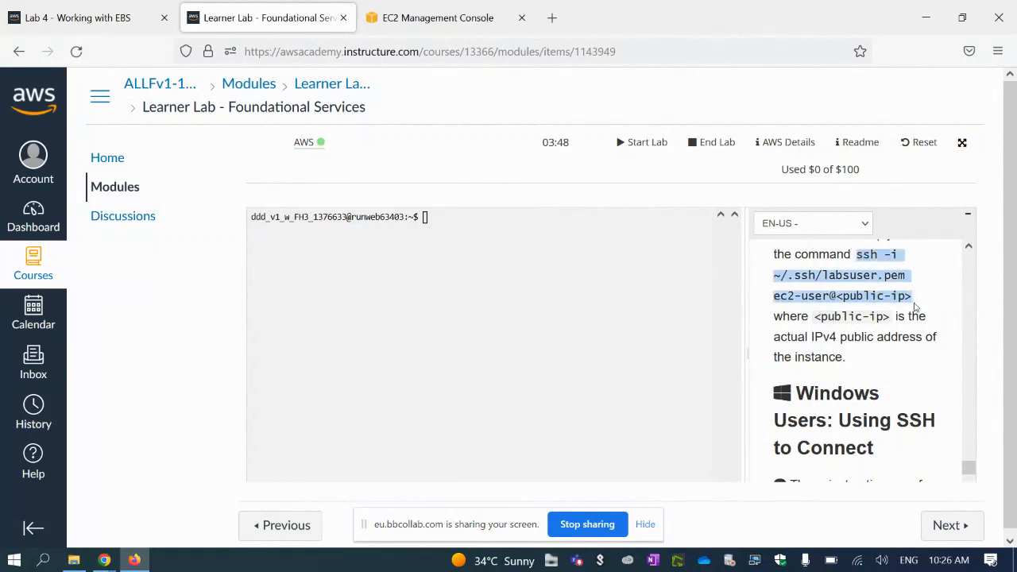
right_click(886, 282)
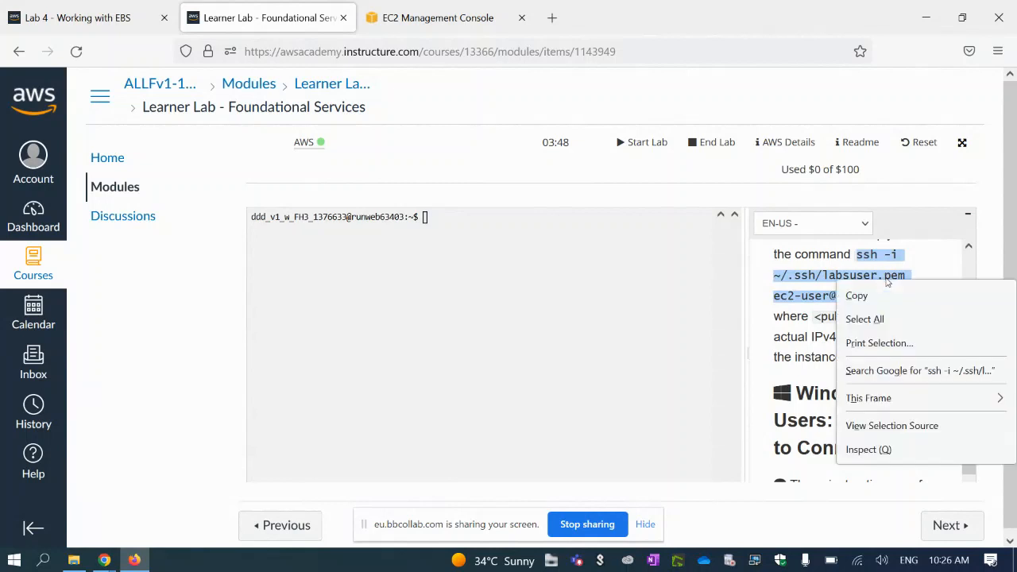
click(856, 295)
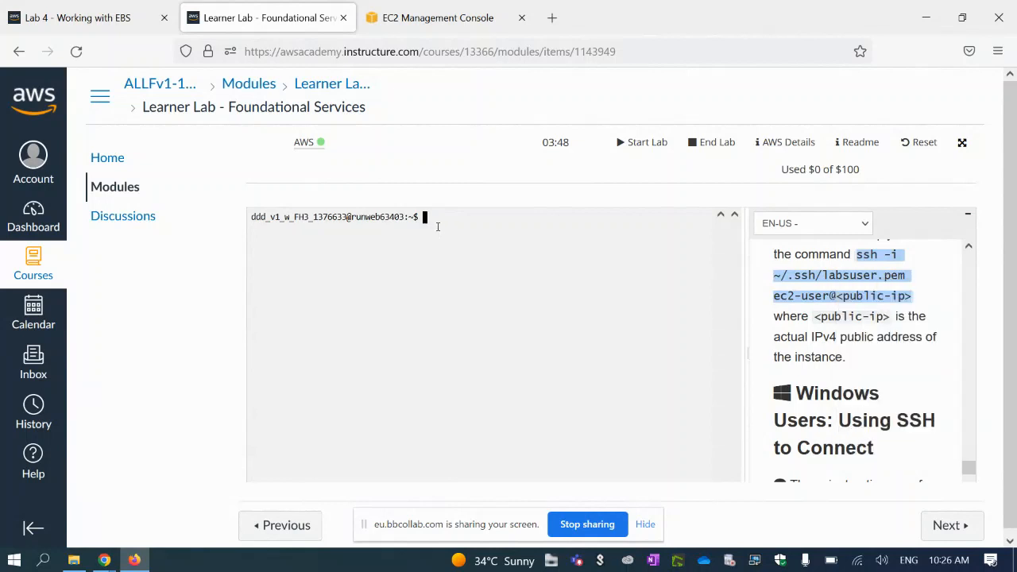
right_click(437, 227)
click(475, 342)
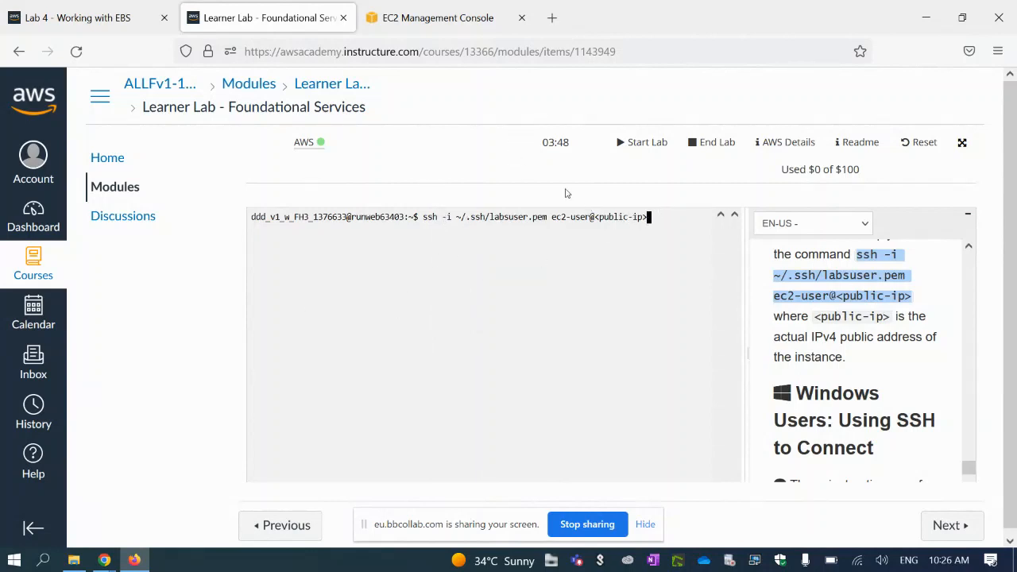
Copy MyEBSComputer's public IPv4 address from the EC2 console and return to the Learner Lab terminal.
click(476, 24)
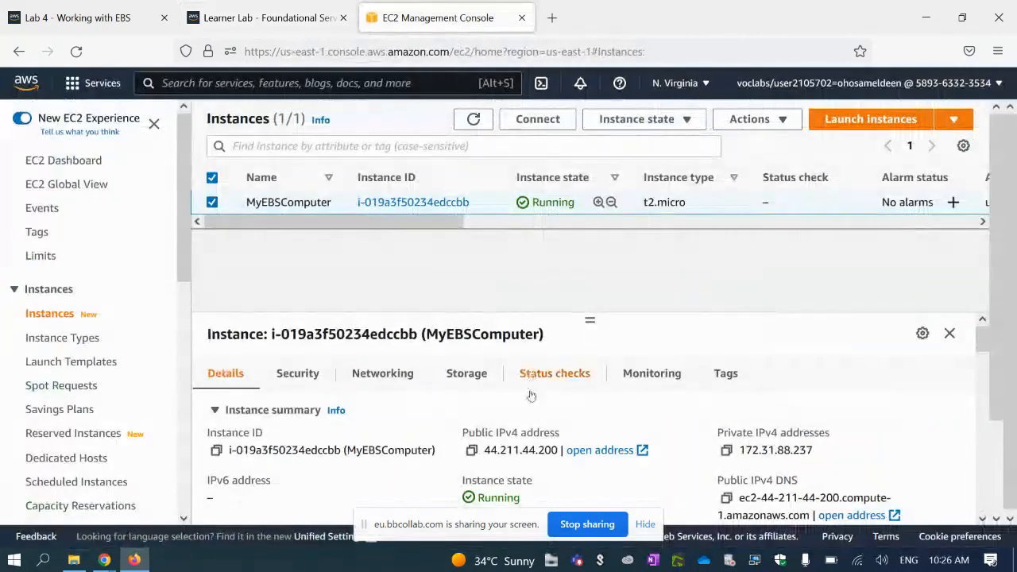
click(471, 450)
click(262, 17)
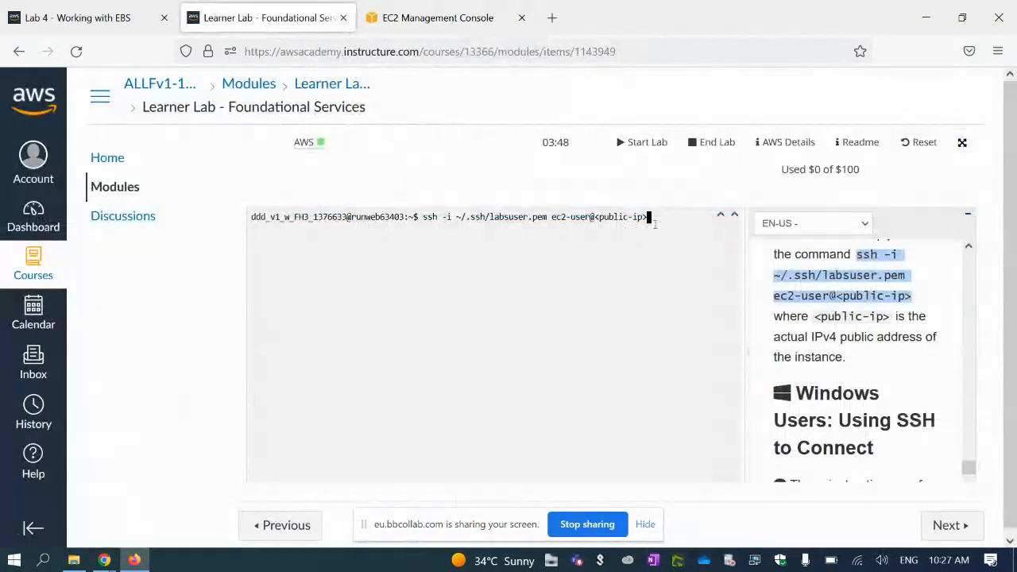
Replace the <public-ip> placeholder in the terminal's ssh command with the copied address 44.211.44.200.
key(BackSpace)
key(BackSpace)
key(BackSpace)
key(BackSpace)
key(BackSpace)
key(BackSpace)
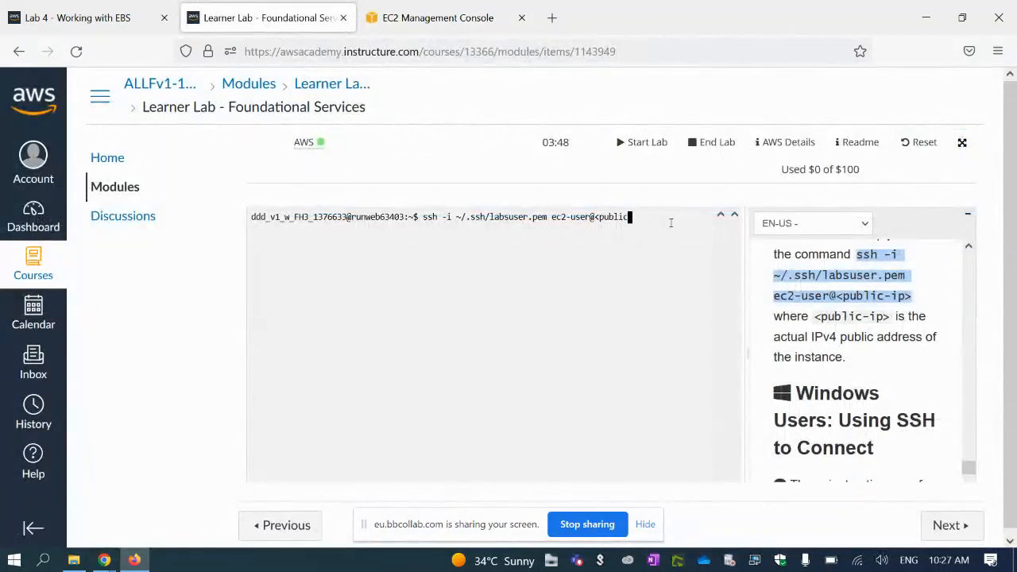
key(BackSpace)
key(BackSpace)
key(BackSpace)
key(BackSpace)
key(BackSpace)
right_click(603, 216)
click(646, 332)
drag(548, 216, 459, 216)
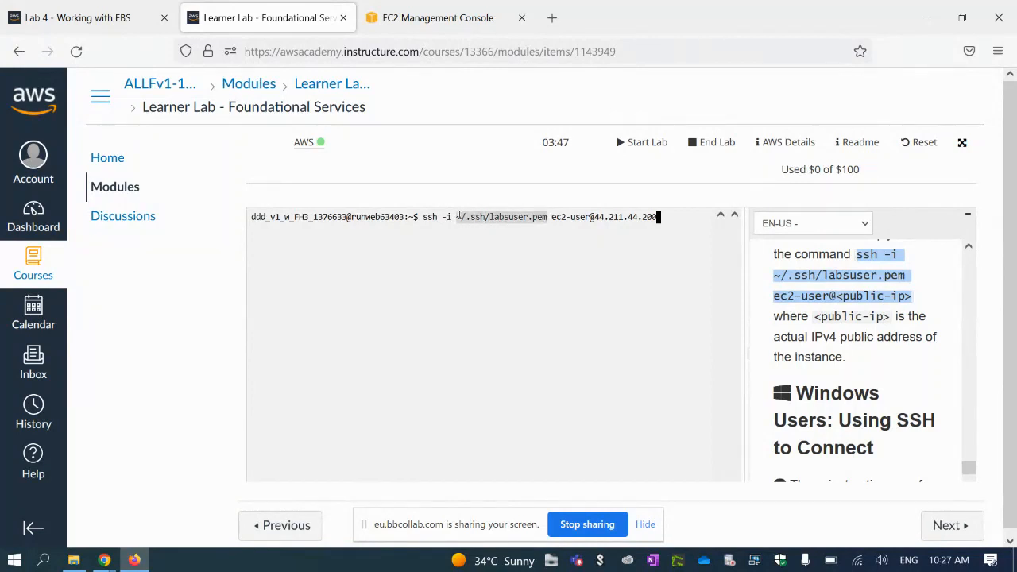
click(554, 216)
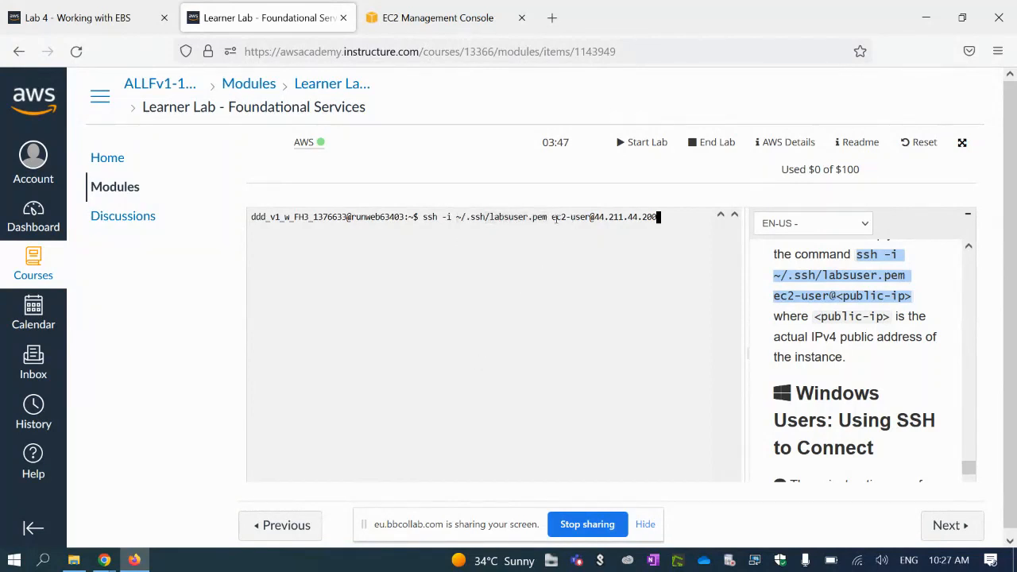
drag(553, 216, 593, 216)
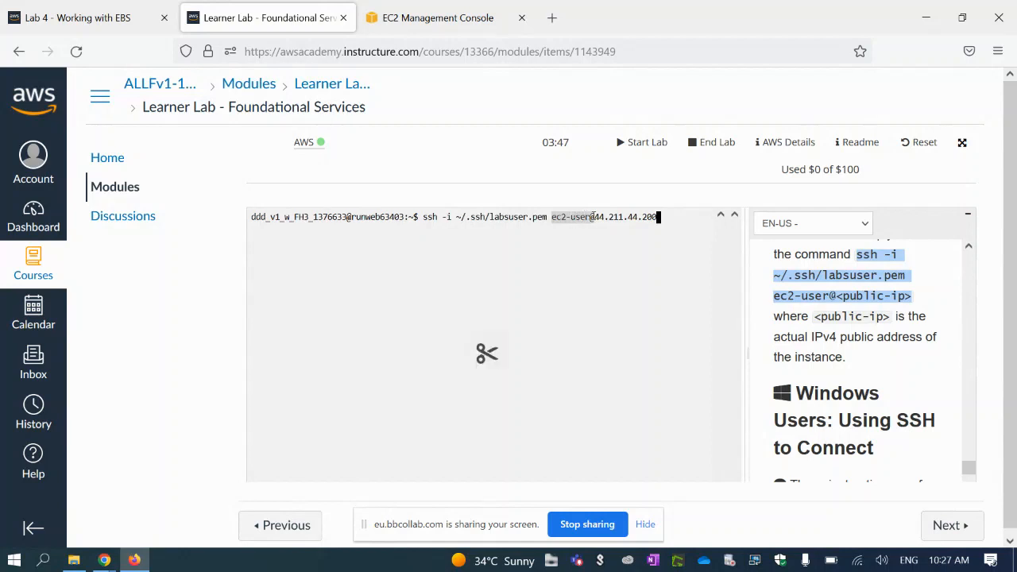
click(619, 216)
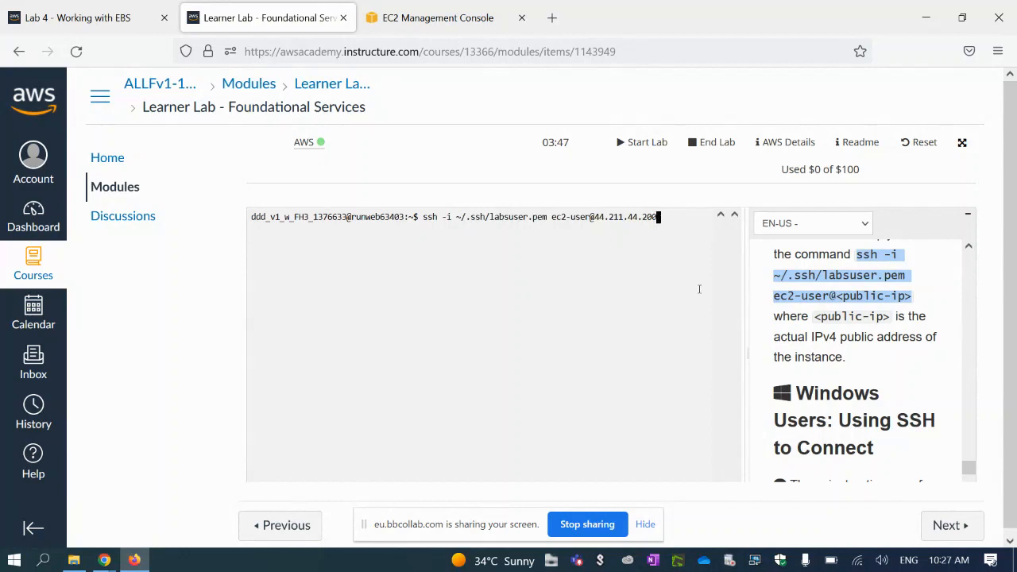
Run the ssh command and answer yes to continue connecting to the instance.
key(Return)
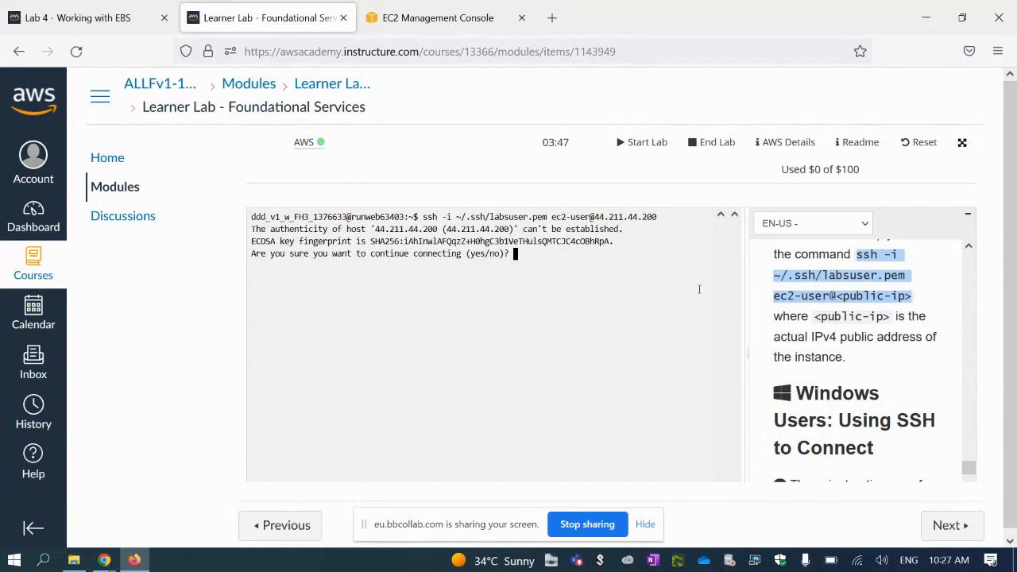
text(yes)
key(Return)
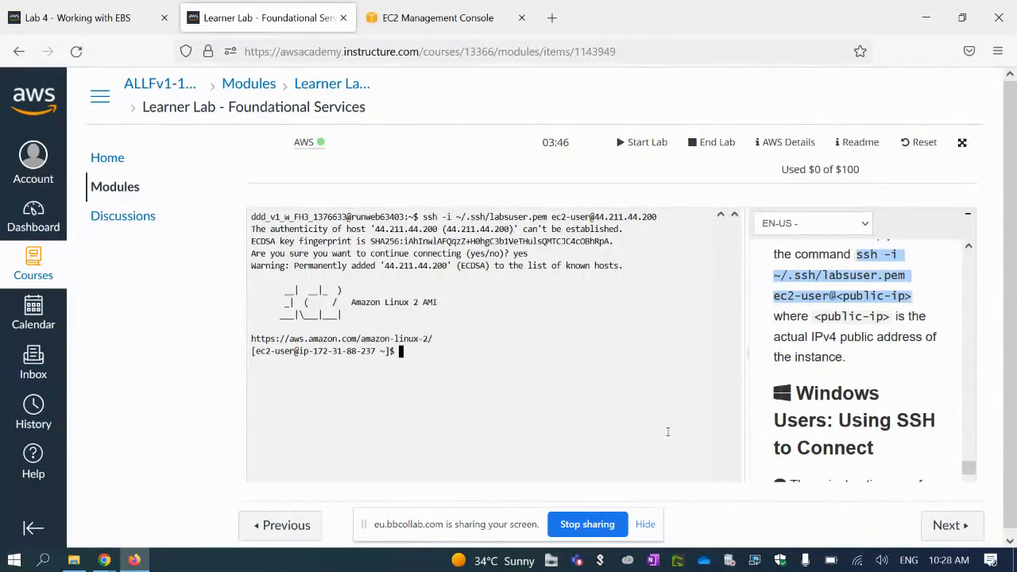
List the files in the instance's home directory in long format with ls -l.
text(ls -l)
key(Return)
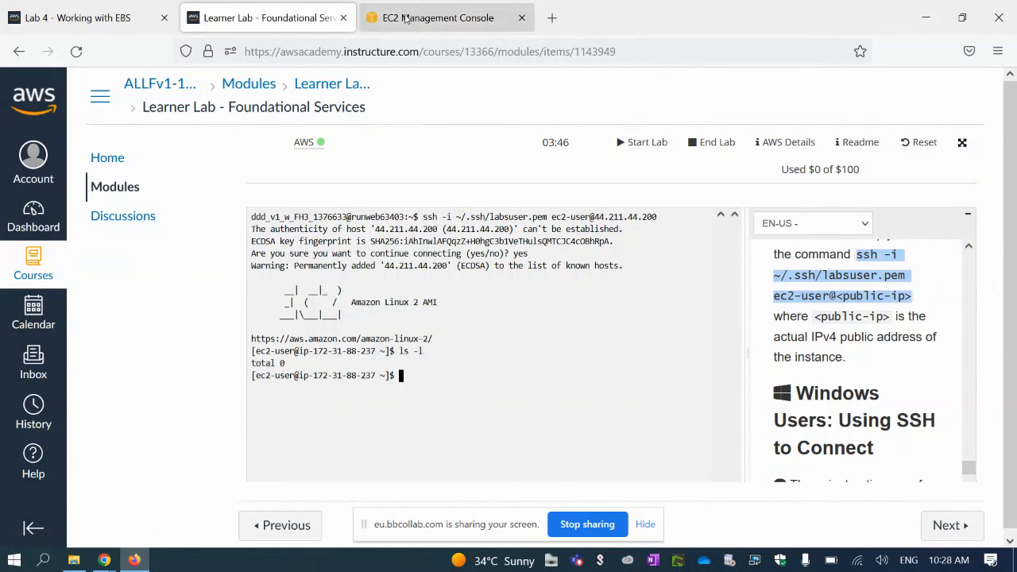
Return to the Lab 4 - Working with EBS instructions and find Task 1: Create a New EBS Volume.
click(81, 19)
scroll(473, 332, up, 3)
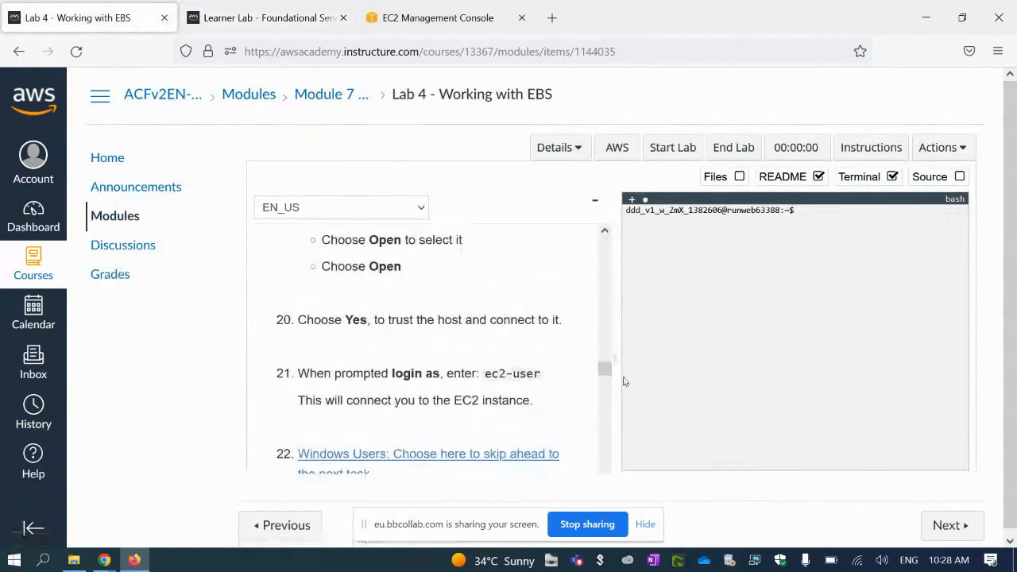
drag(604, 365, 617, 240)
scroll(423, 403, down, 15)
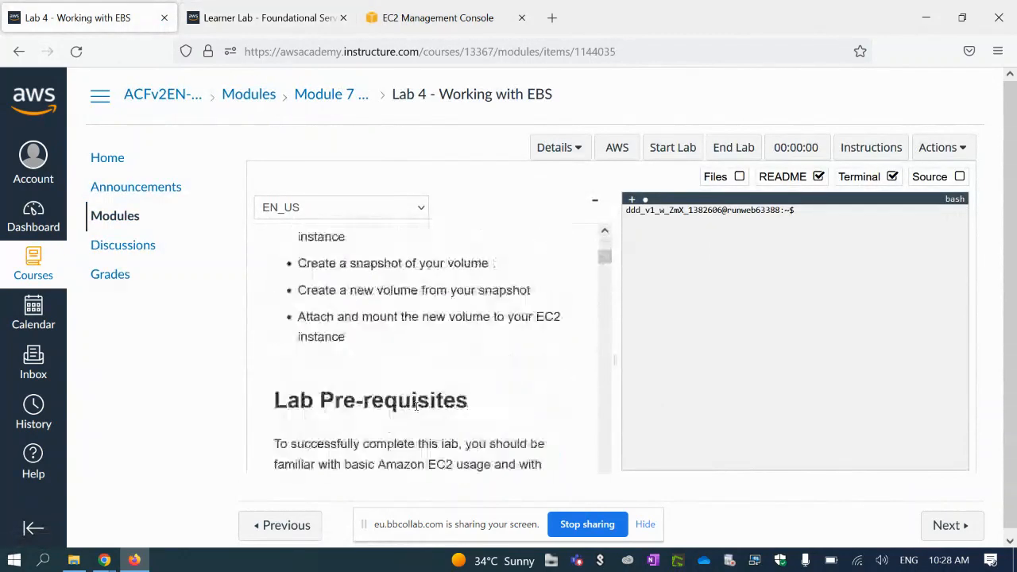
scroll(424, 400, down, 10)
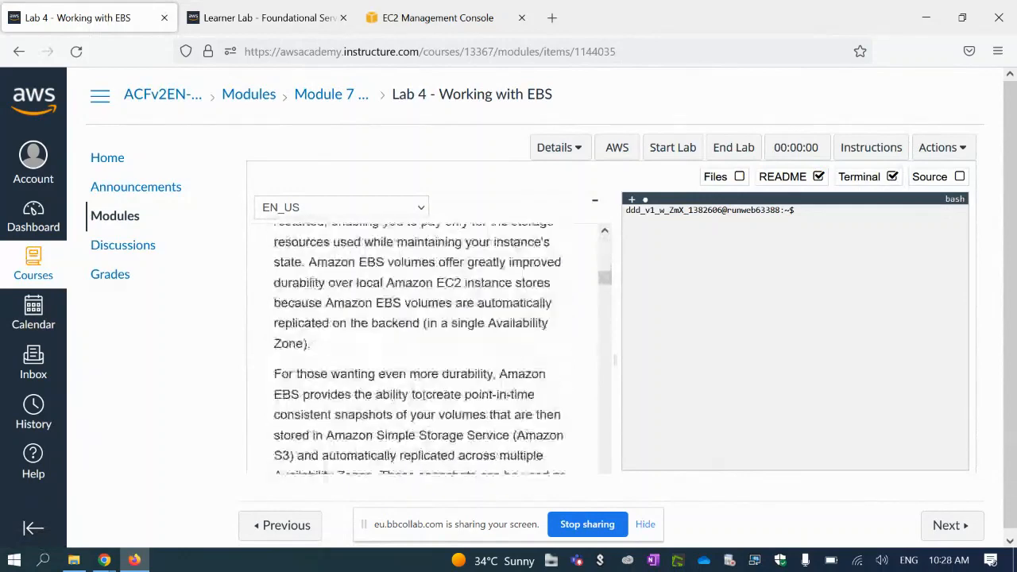
scroll(421, 401, down, 10)
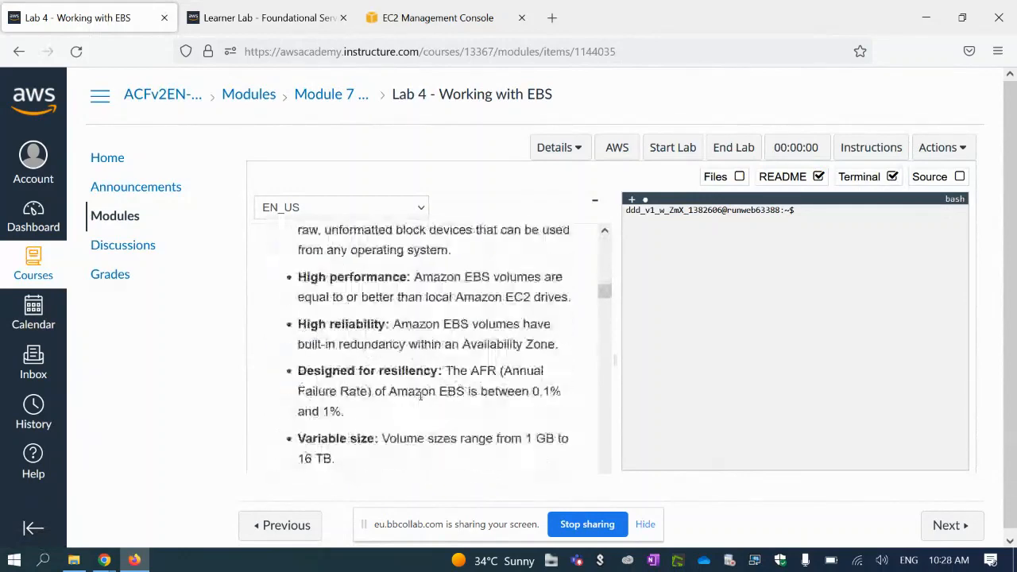
scroll(420, 398, down, 10)
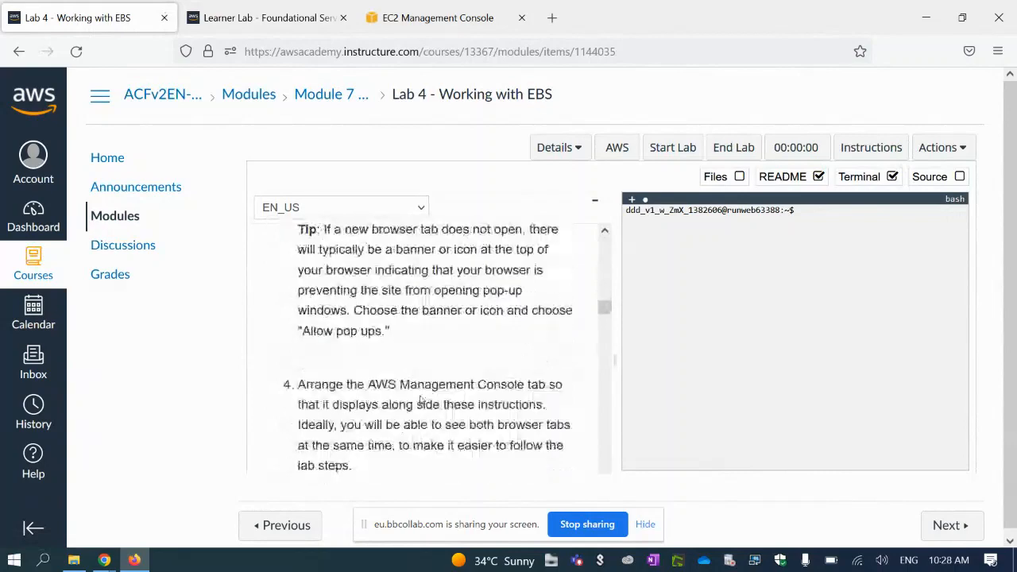
scroll(420, 397, up, 2)
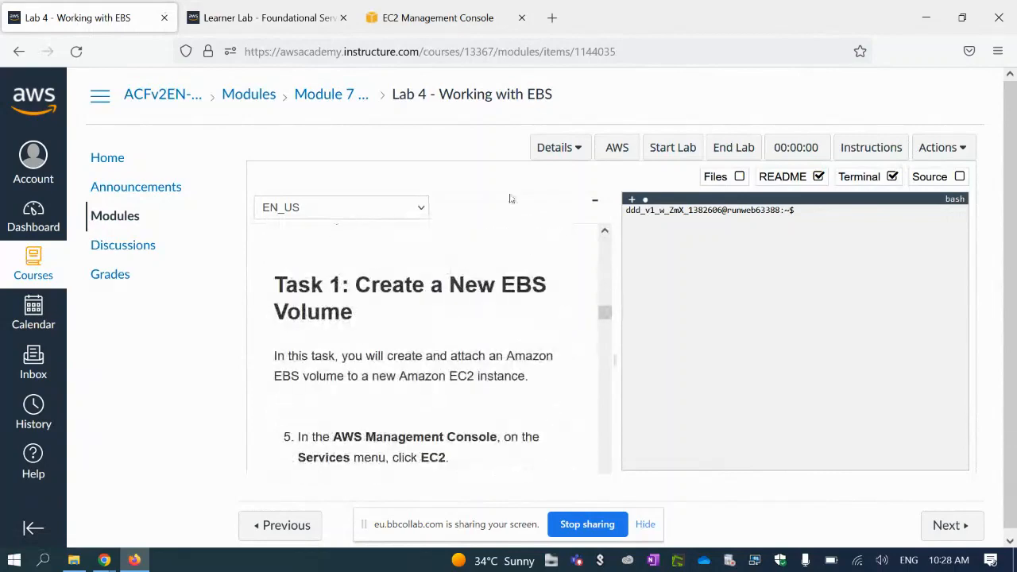
Switch to the EC2 console and open the list of Elastic Block Store volumes.
click(397, 17)
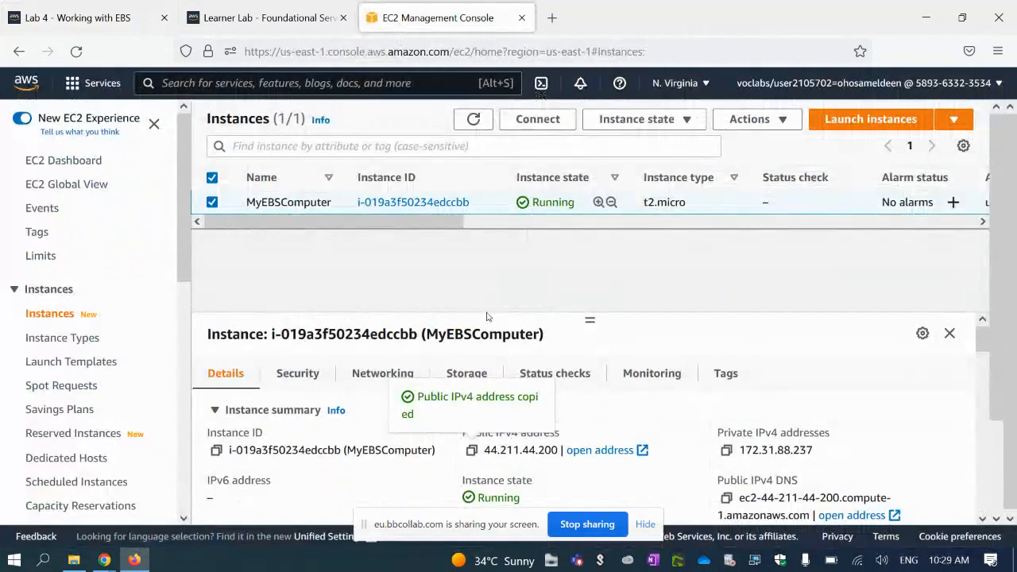
scroll(120, 304, down, 5)
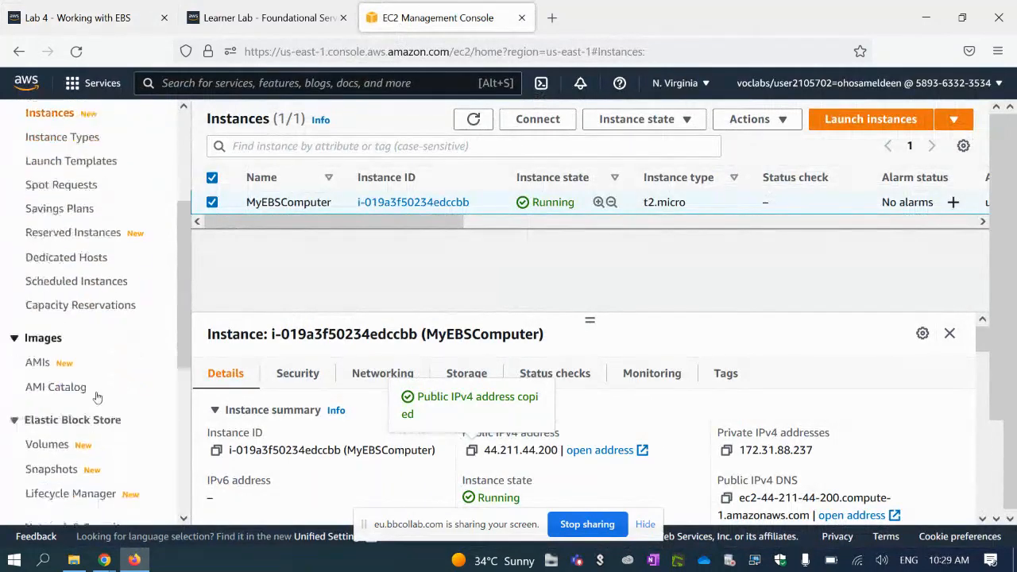
scroll(97, 396, down, 3)
click(50, 341)
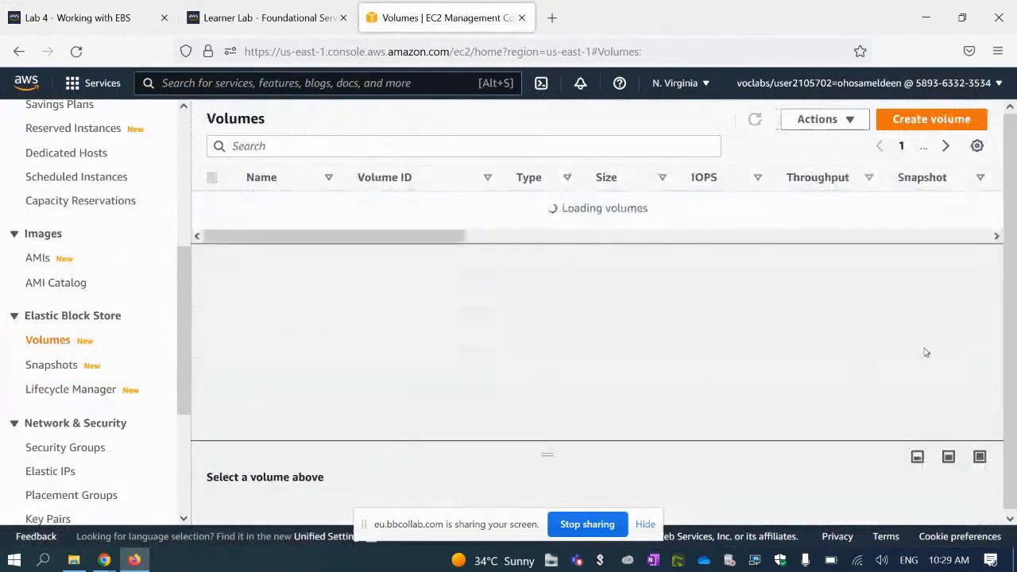
Begin creating a General Purpose SSD (gp2) volume with a size of 1 GiB and review its Availability Zone setting.
click(914, 120)
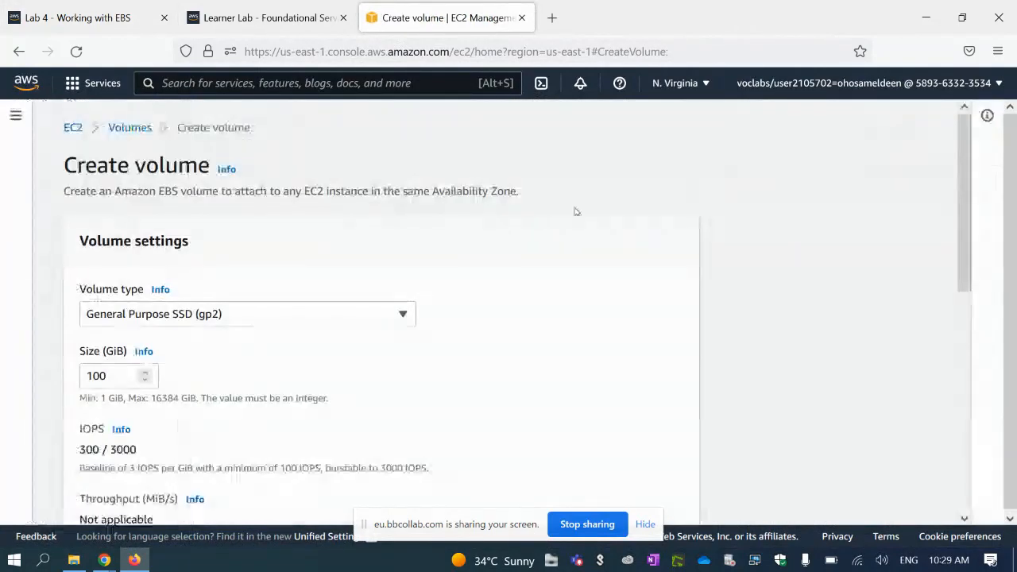
scroll(381, 254, down, 2)
click(324, 236)
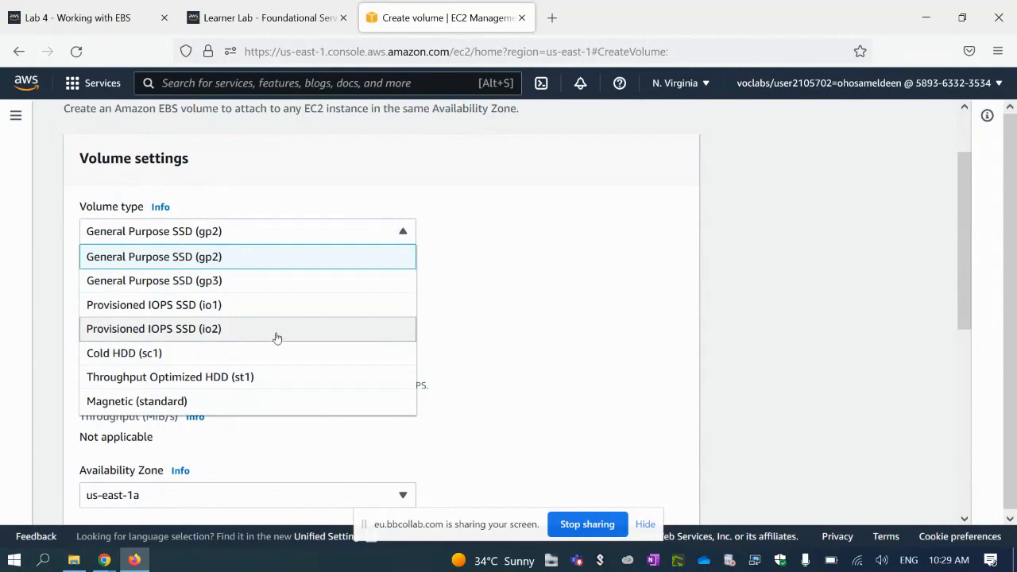
click(133, 264)
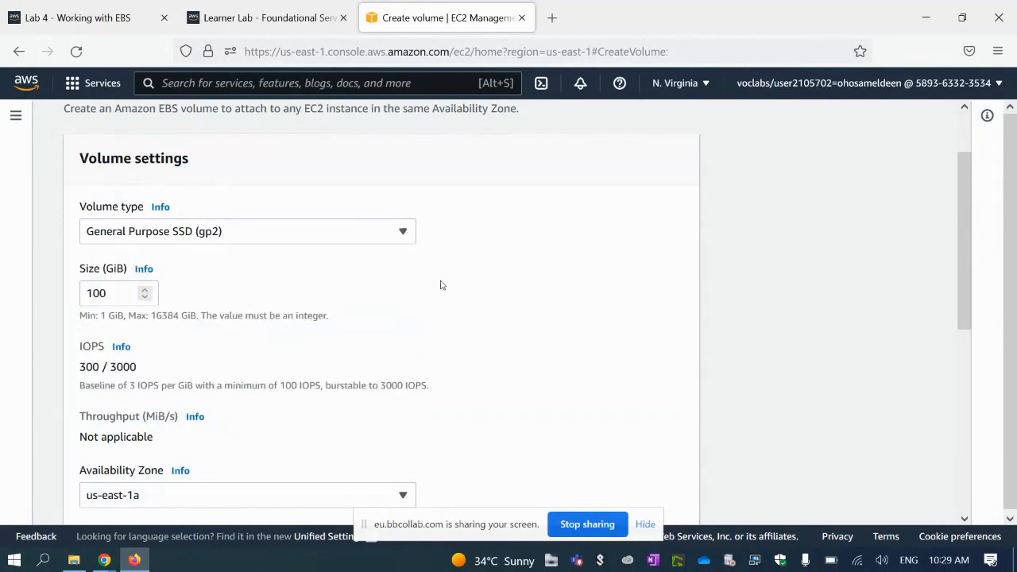
double_click(112, 295)
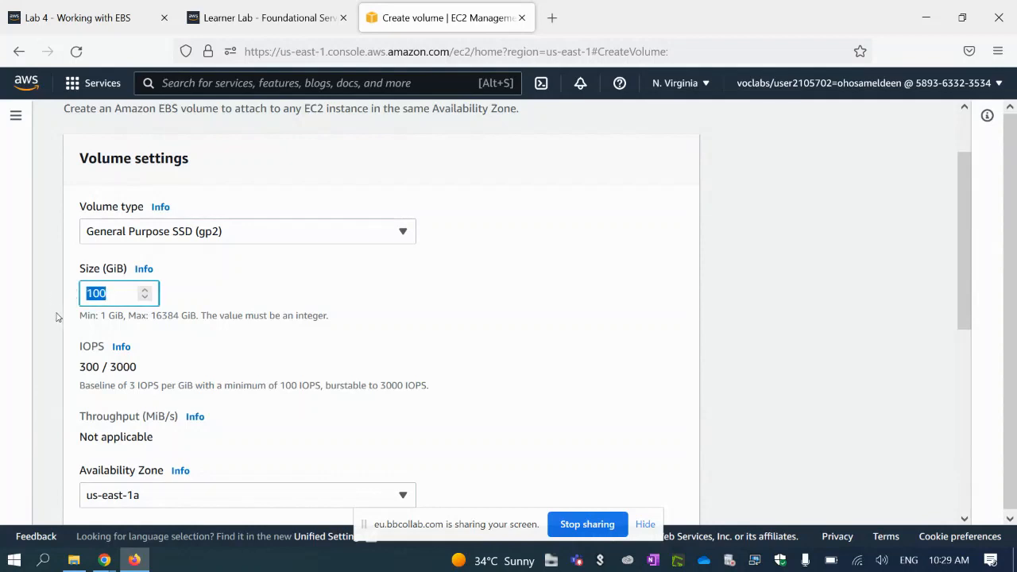
text(1)
click(385, 293)
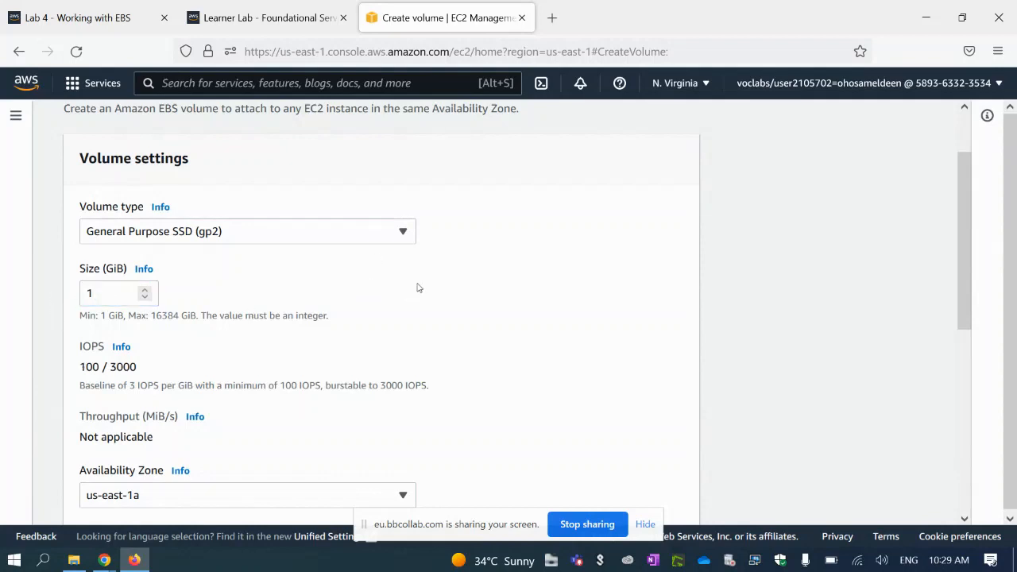
scroll(415, 286, down, 2)
scroll(236, 328, down, 1)
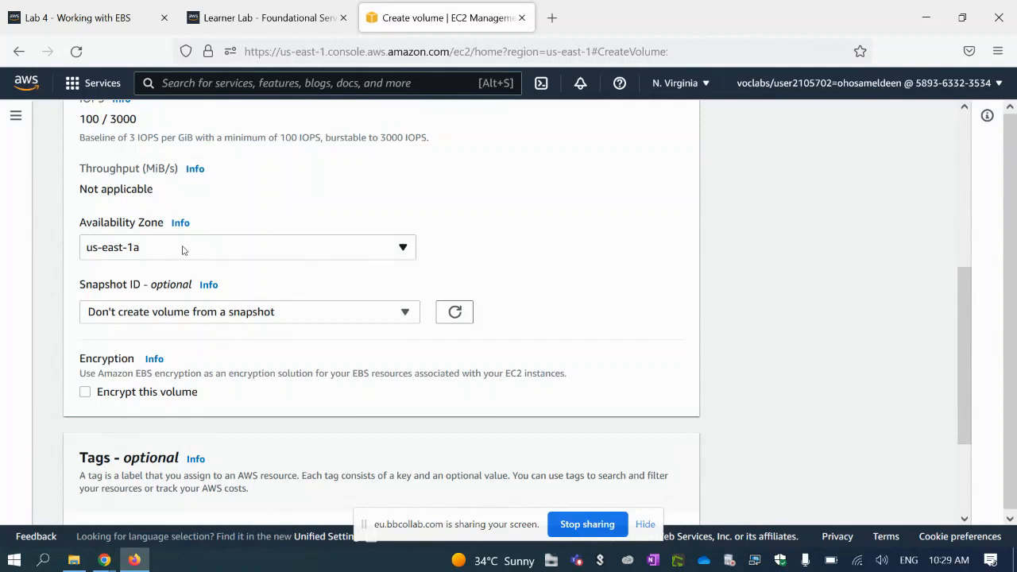
scroll(419, 242, up, 3)
scroll(236, 329, down, 3)
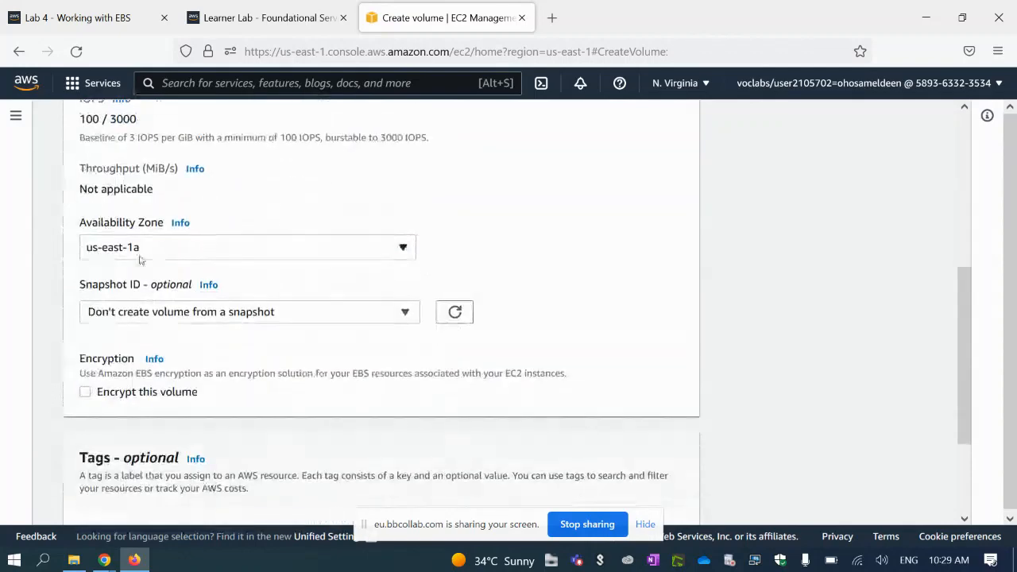
scroll(211, 291, up, 2)
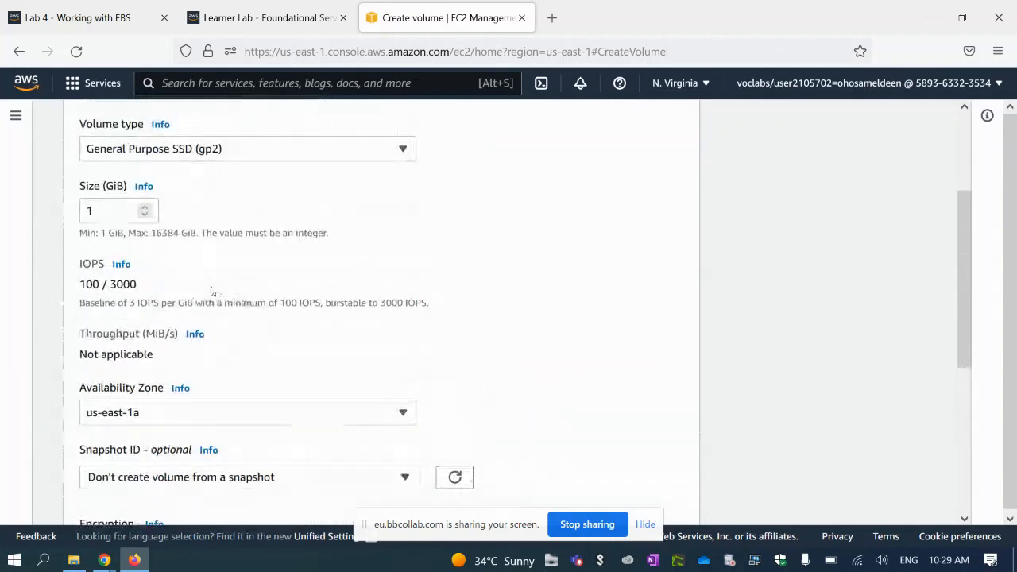
scroll(211, 290, up, 1)
Go back to the instances list and check the Availability Zone of MyEBSComputer.
click(16, 116)
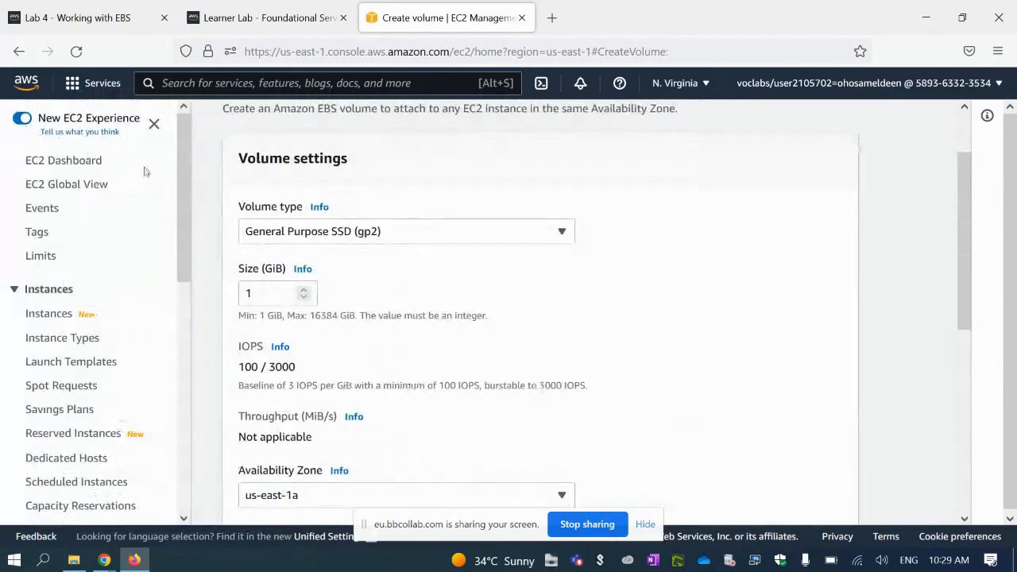
right_click(59, 316)
click(40, 314)
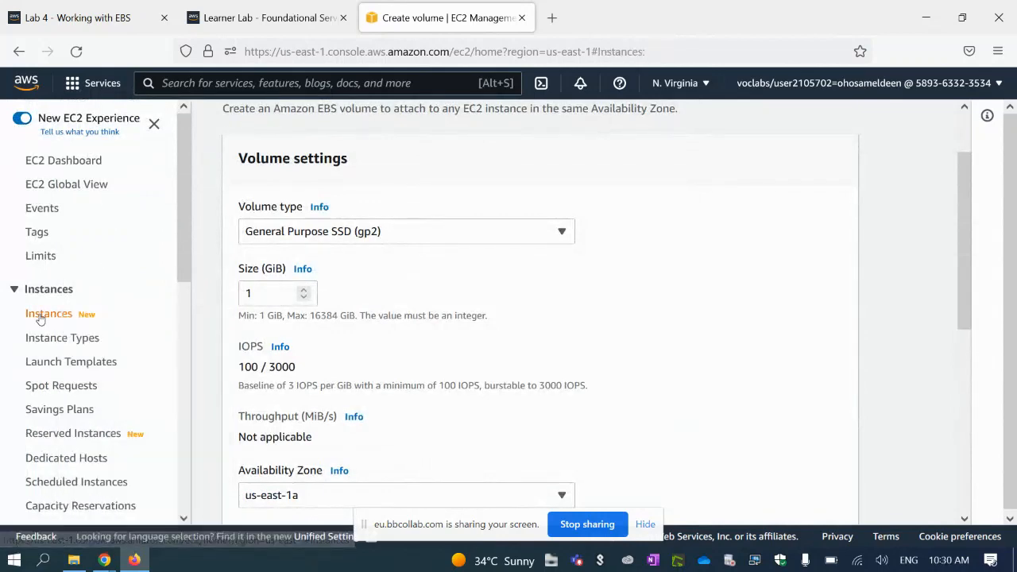
scroll(632, 301, down, 3)
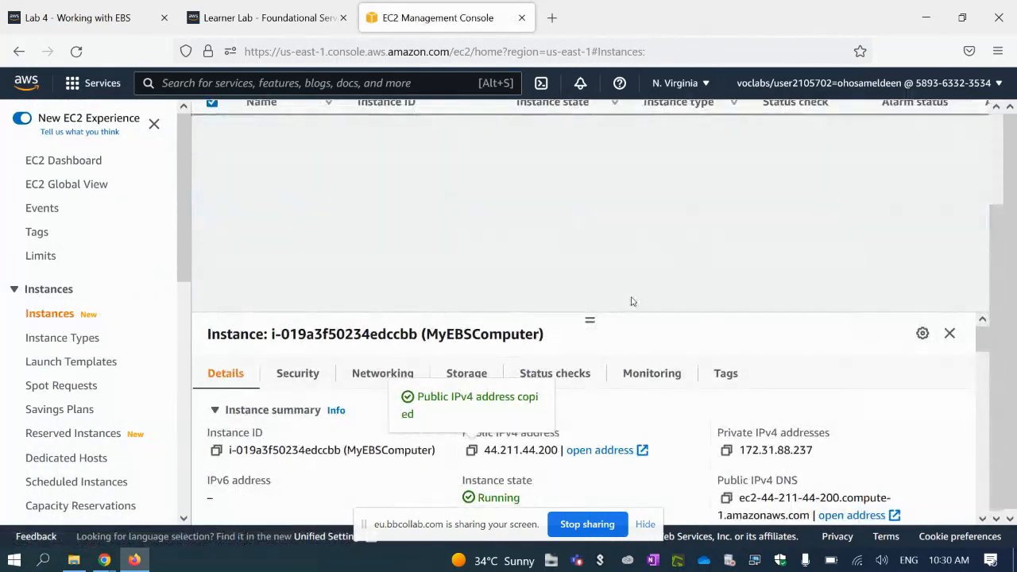
scroll(540, 270, up, 3)
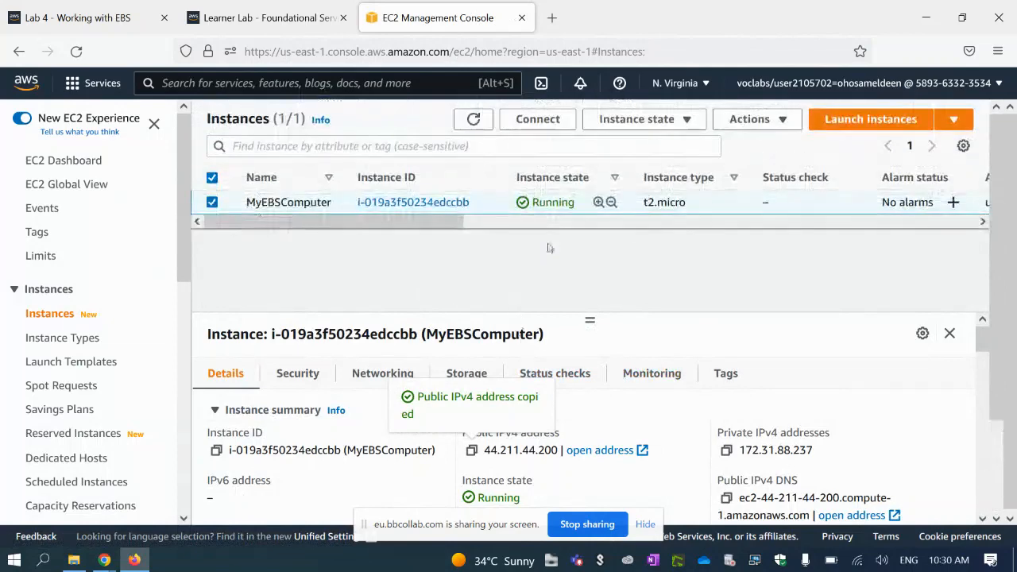
drag(405, 221, 494, 224)
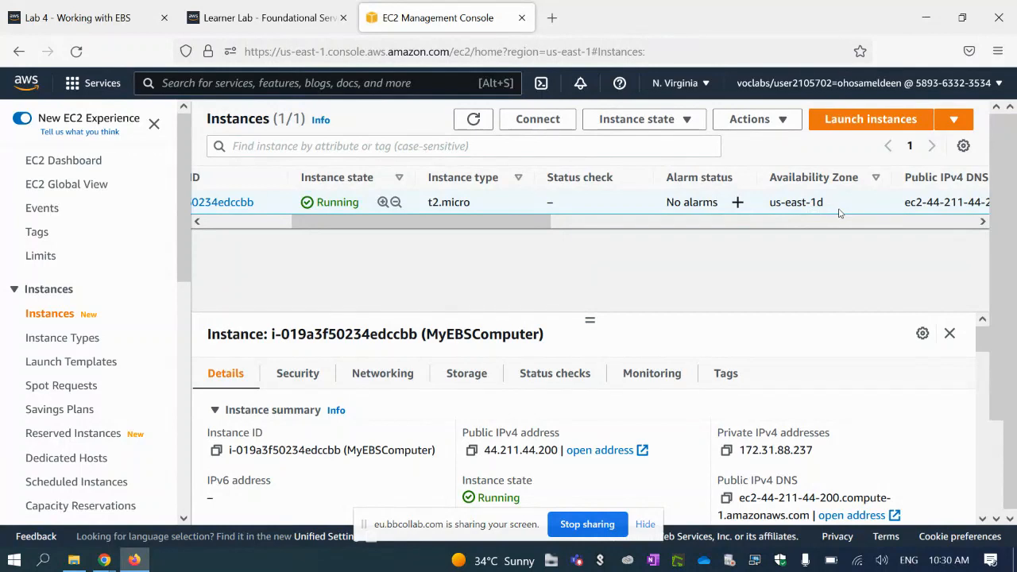
drag(830, 203, 823, 205)
drag(817, 203, 825, 204)
Start a new EBS volume from the volumes list and set its size to 1 GiB.
scroll(71, 381, down, 5)
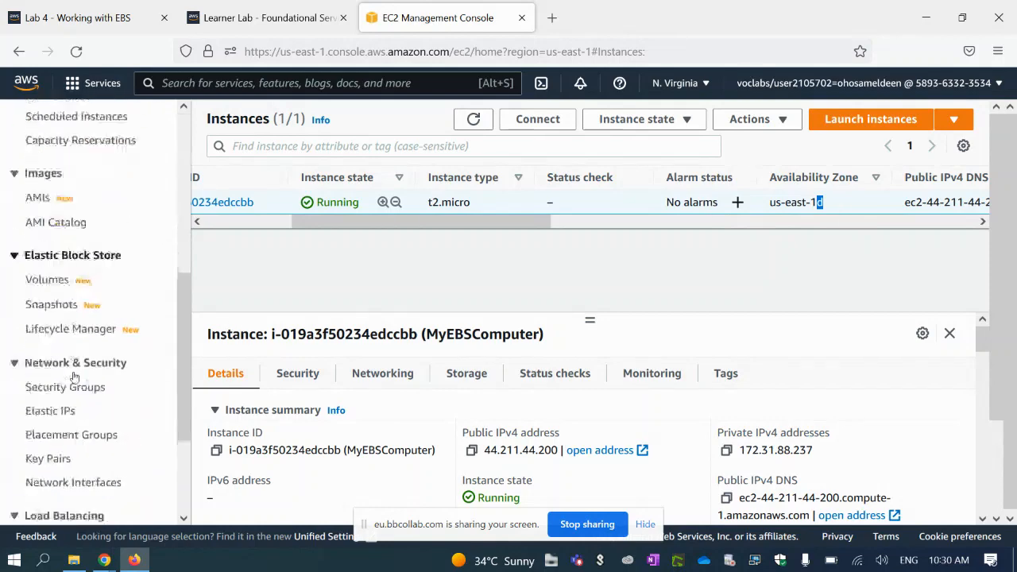
click(50, 264)
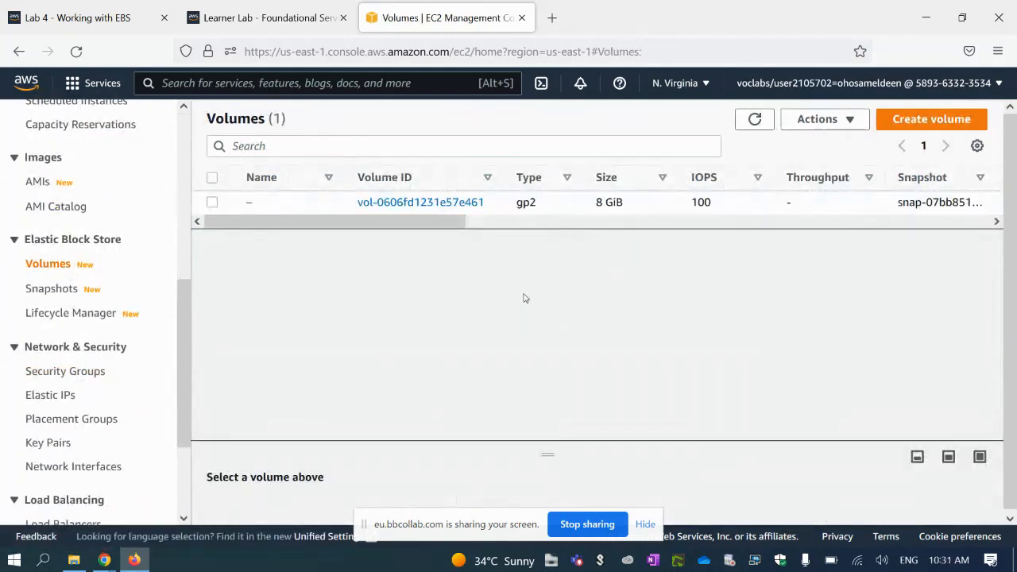
click(923, 121)
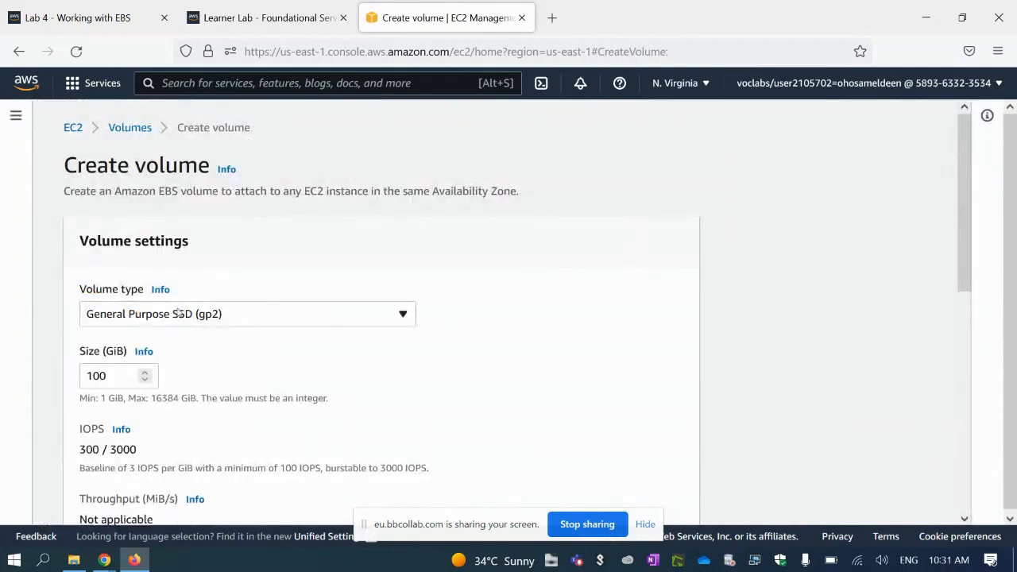
double_click(96, 376)
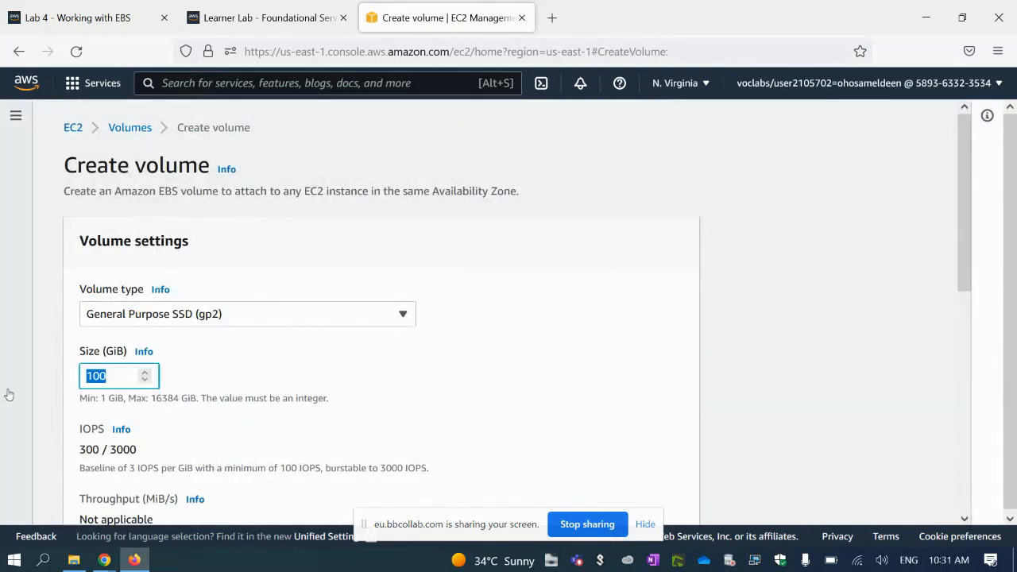
text(1)
scroll(386, 368, down, 2)
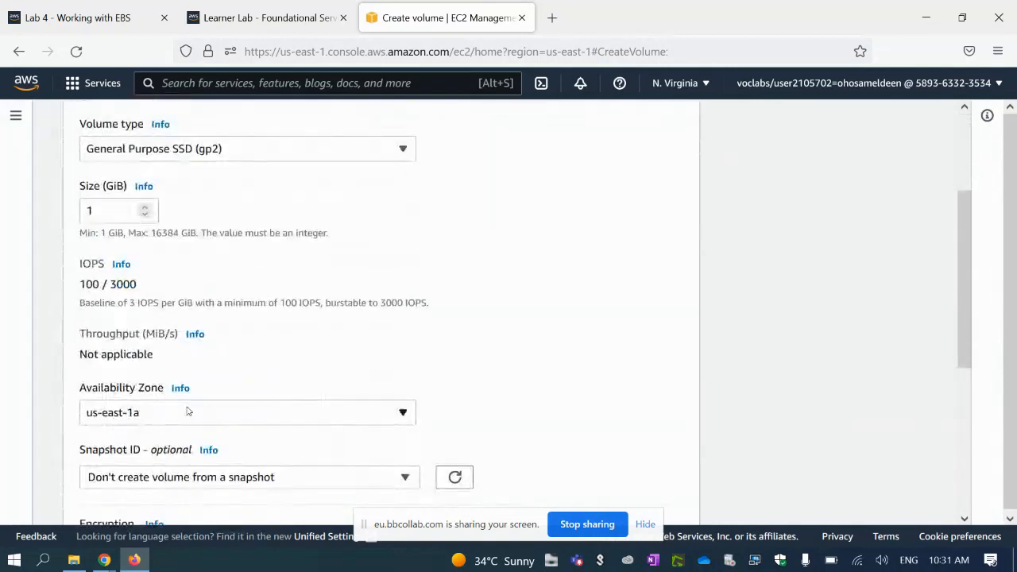
Set the new volume's Availability Zone to us-east-1d.
scroll(253, 318, down, 1)
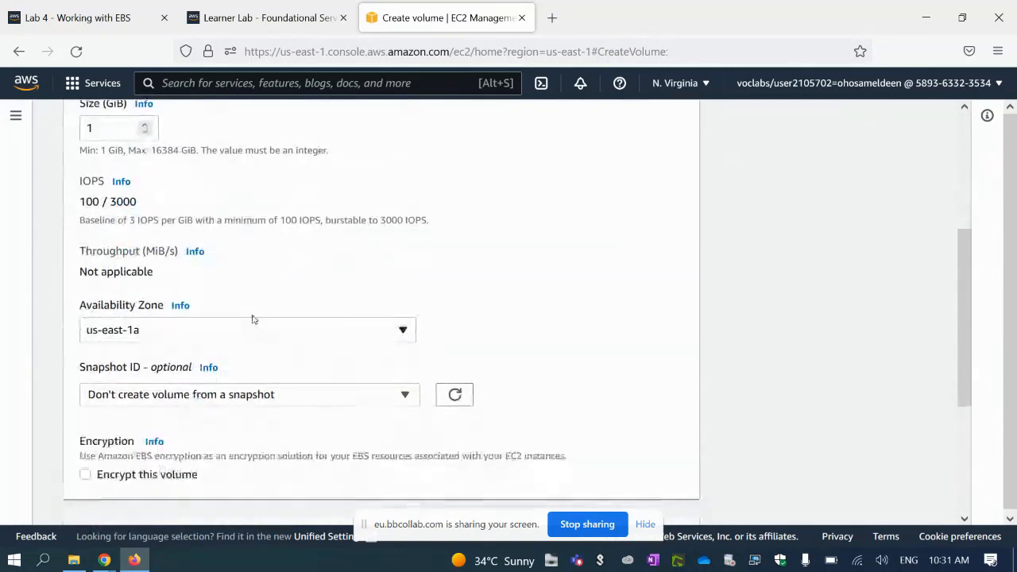
click(242, 328)
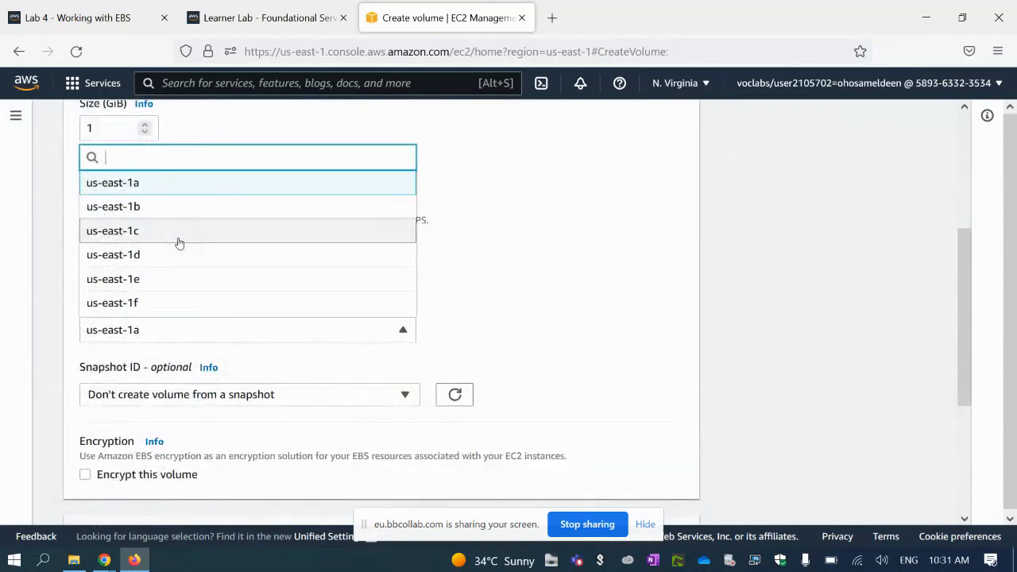
click(154, 256)
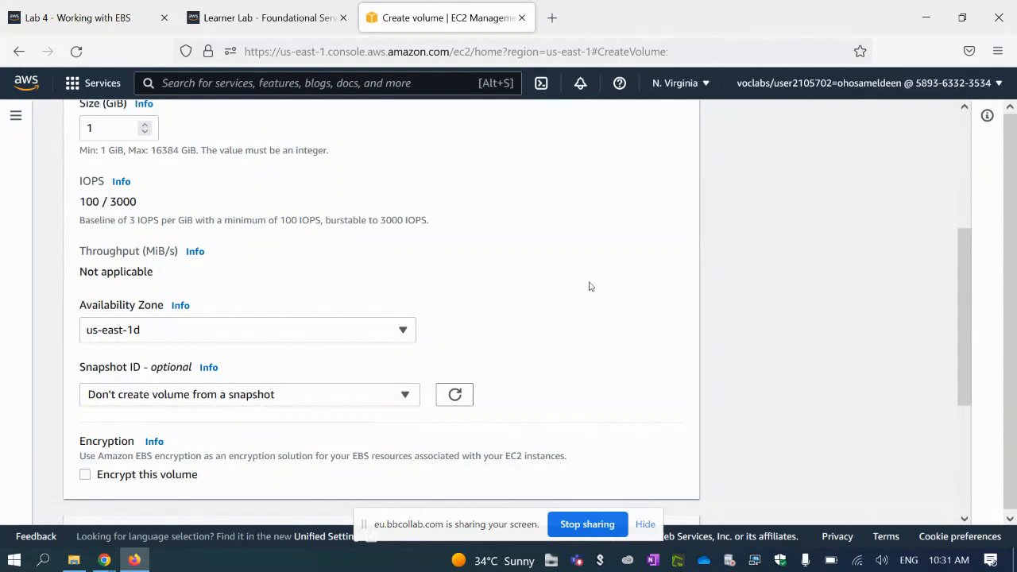
Add a tag to the volume and enter "my EBS Volume" as its key.
scroll(590, 286, down, 1)
scroll(548, 281, down, 1)
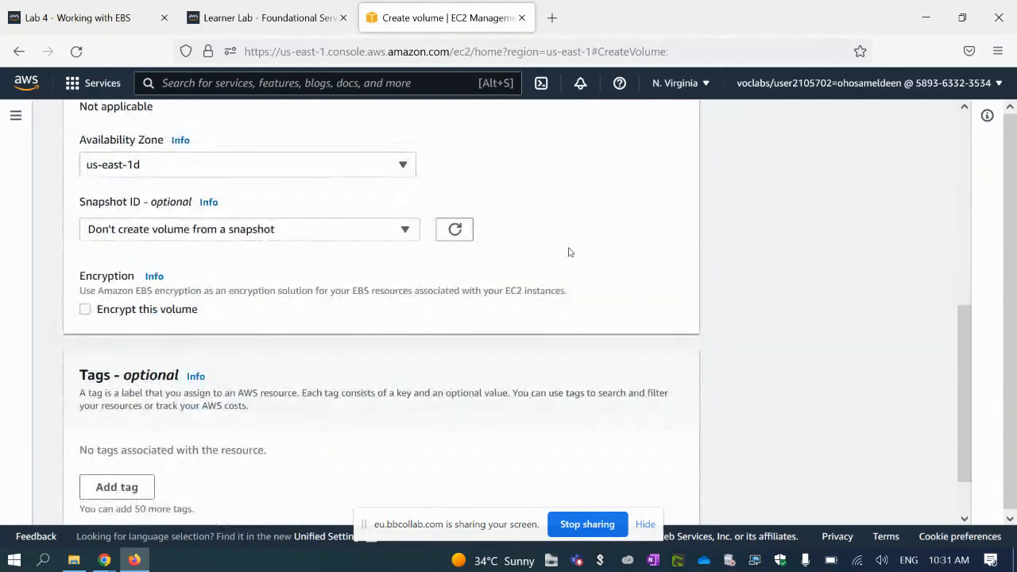
scroll(566, 256, up, 1)
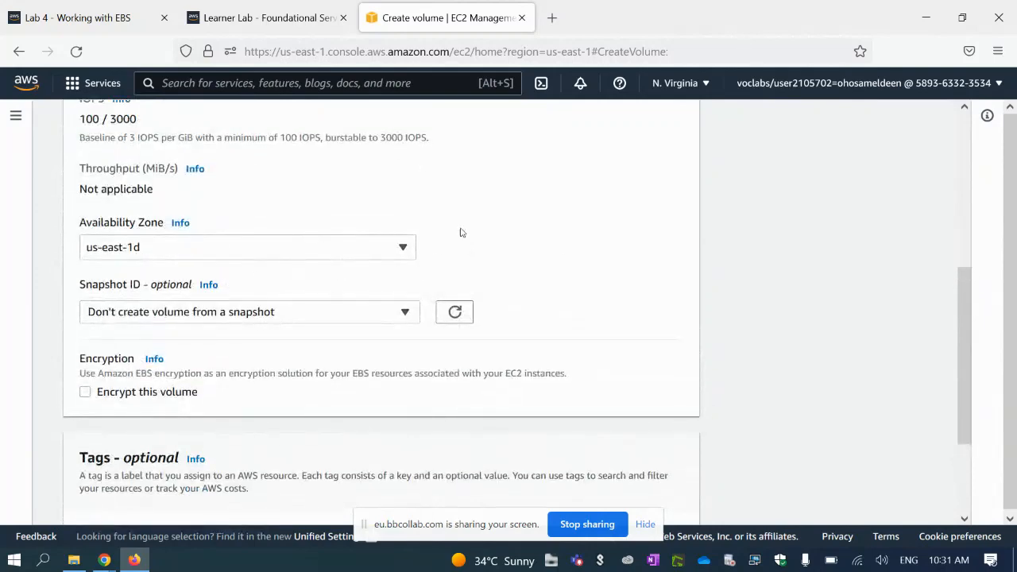
scroll(513, 266, down, 1)
scroll(556, 266, down, 1)
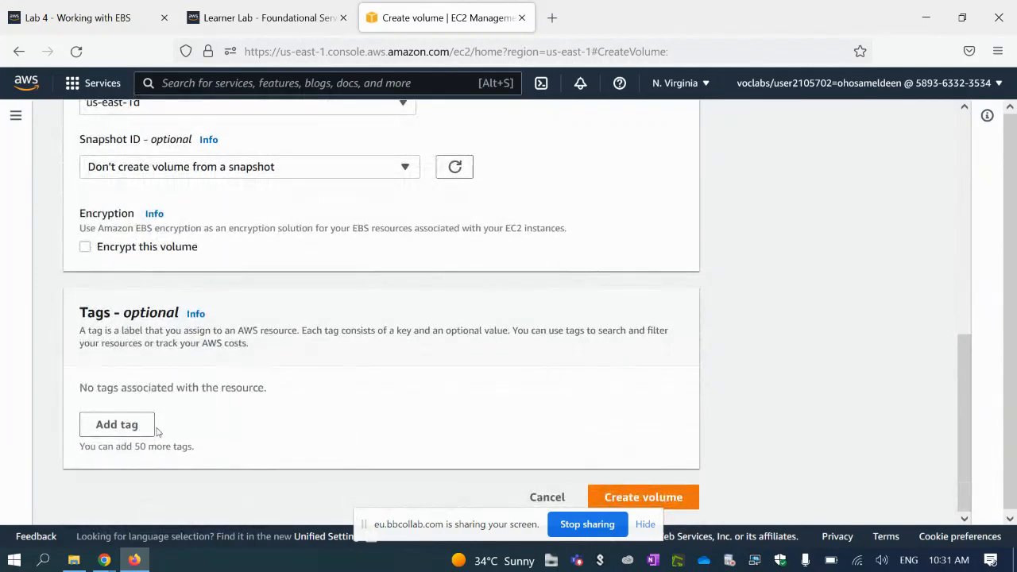
click(121, 433)
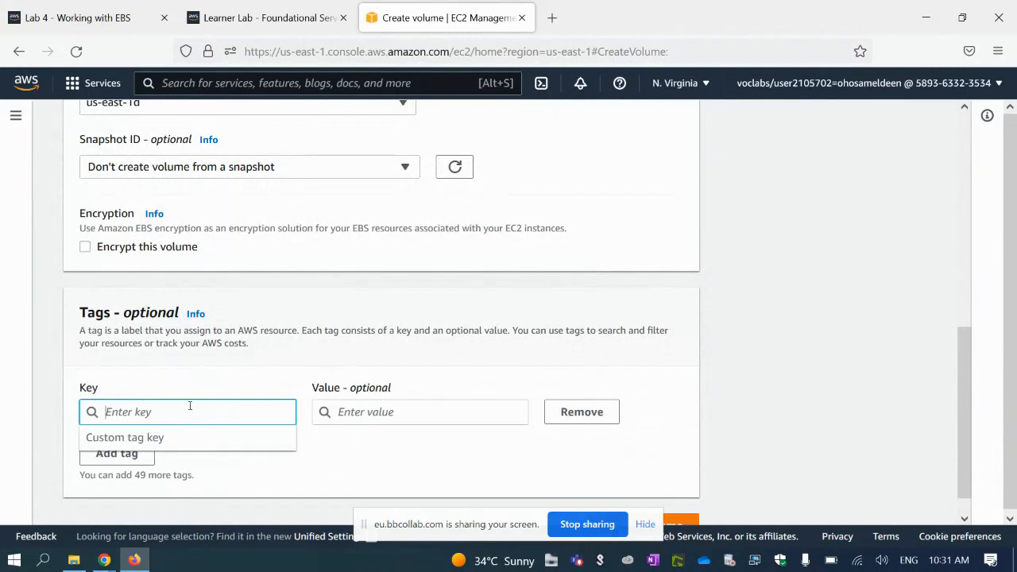
text(my Volume)
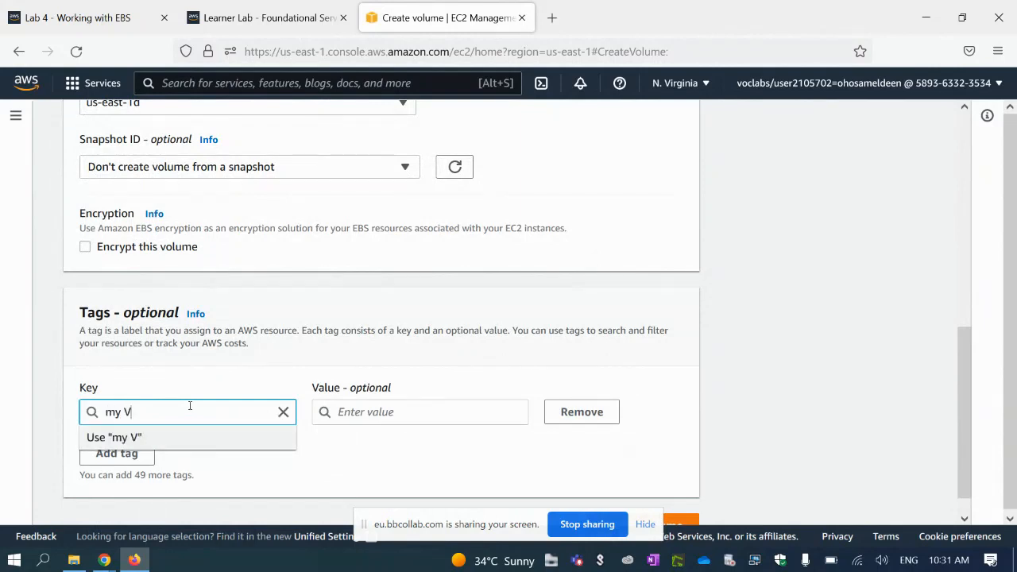
key(BackSpace)
key(BackSpace)
key(BackSpace)
key(BackSpace)
key(BackSpace)
key(BackSpace)
text(EB)
key(BackSpace)
text(BS Volume)
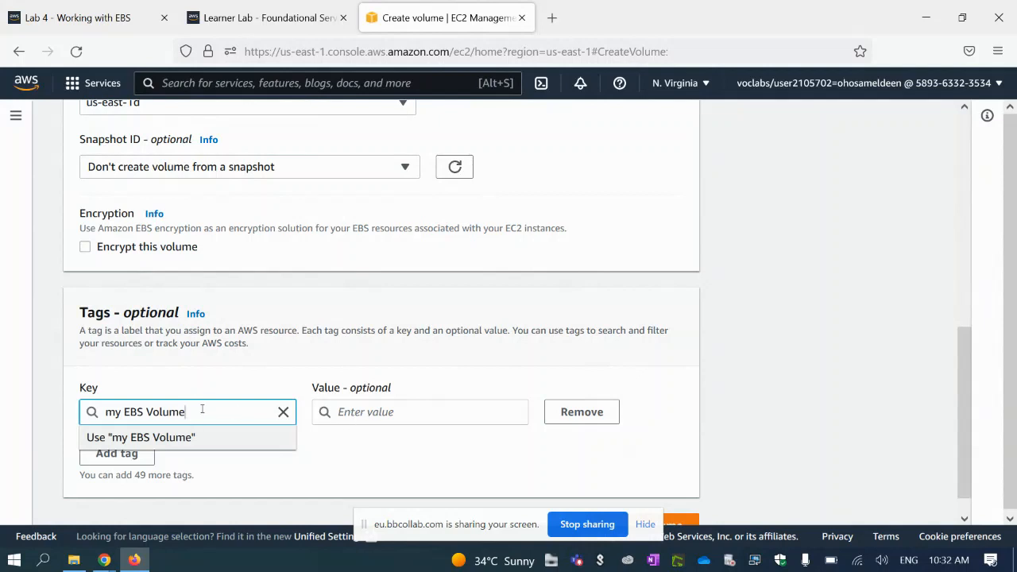
Copy the tag key text, replace the key with Name, and paste "my EBS Volume" as the tag's value.
drag(202, 409, 12, 406)
key(ctrl+c)
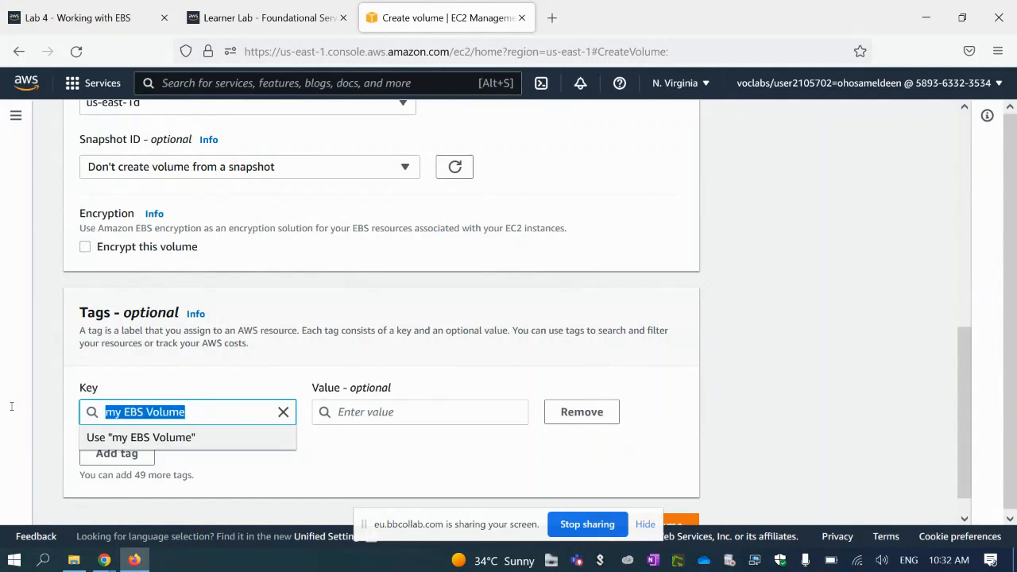
key(BackSpace)
text(Name)
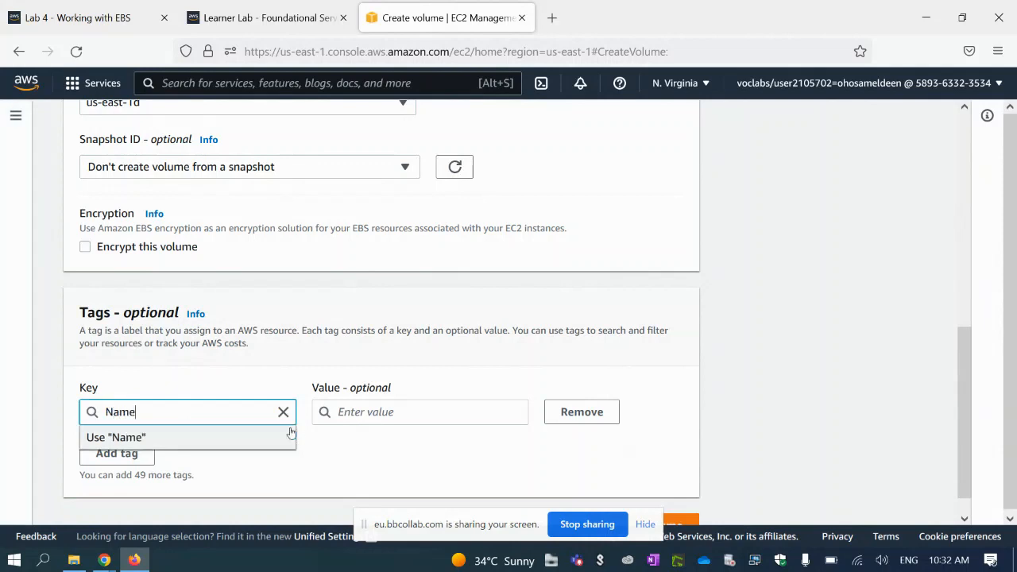
click(371, 415)
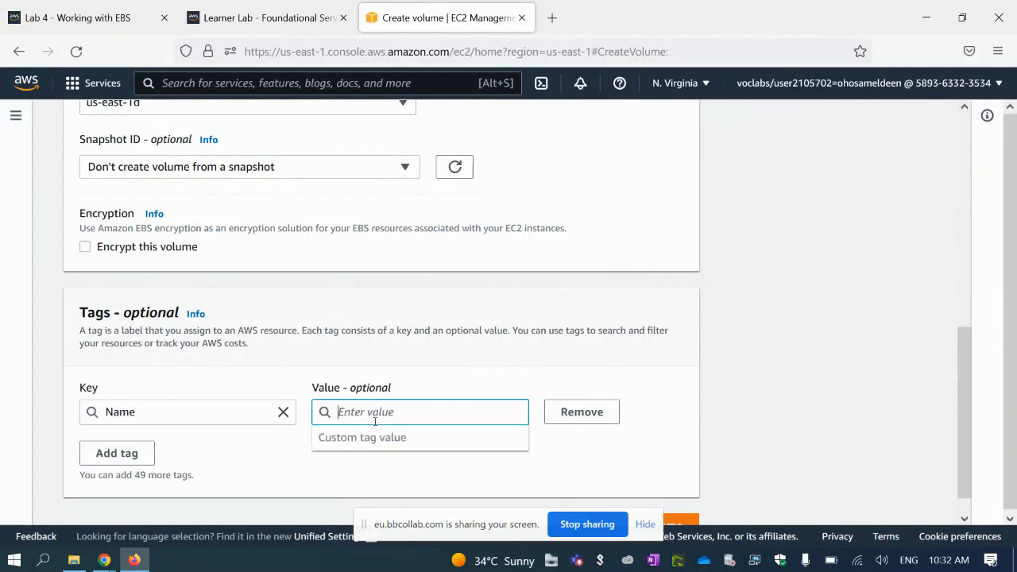
key(ctrl+v)
click(541, 369)
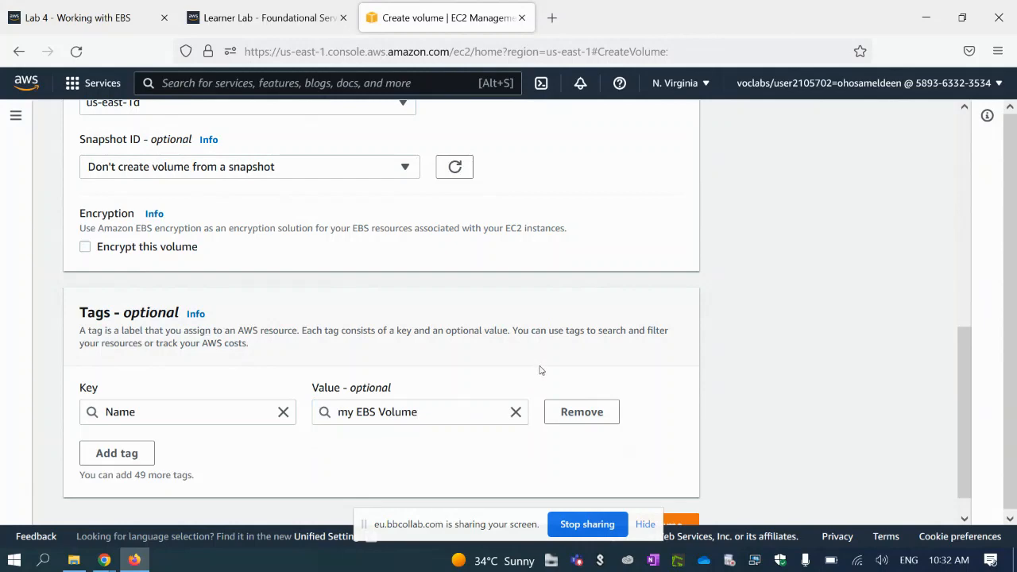
Review the volume settings and create the volume.
scroll(538, 368, down, 1)
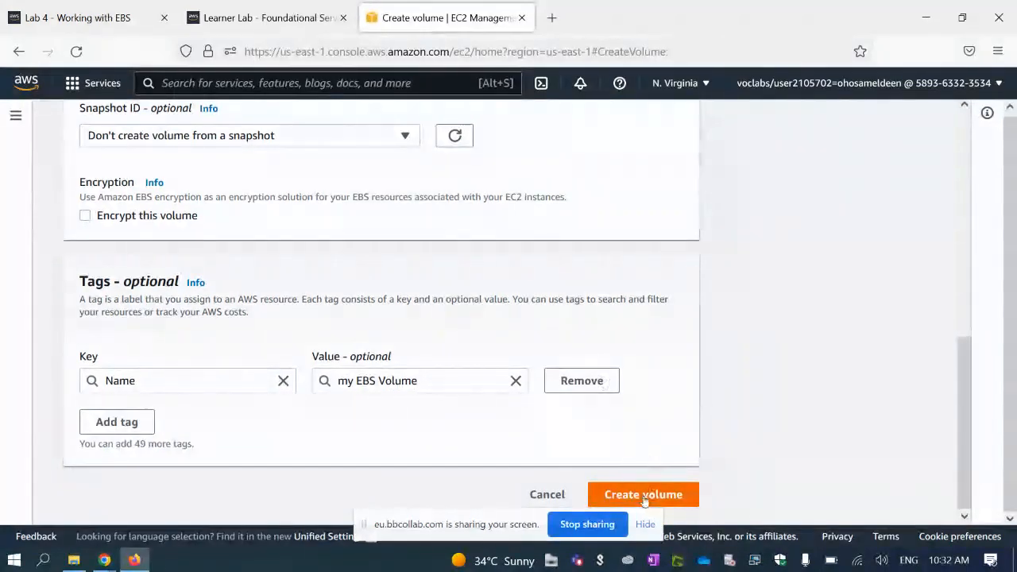
scroll(279, 309, up, 5)
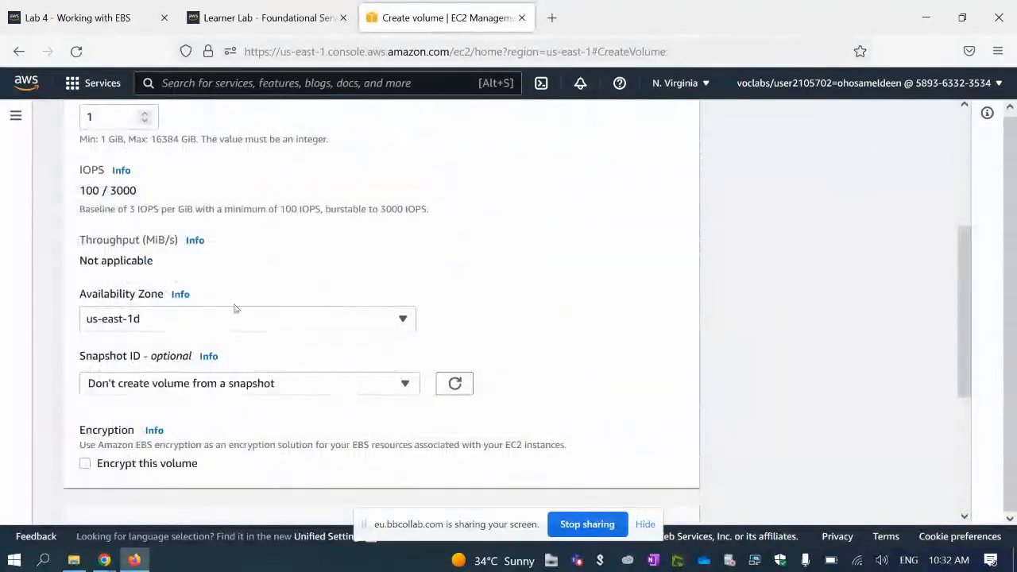
scroll(222, 306, up, 2)
scroll(191, 290, up, 4)
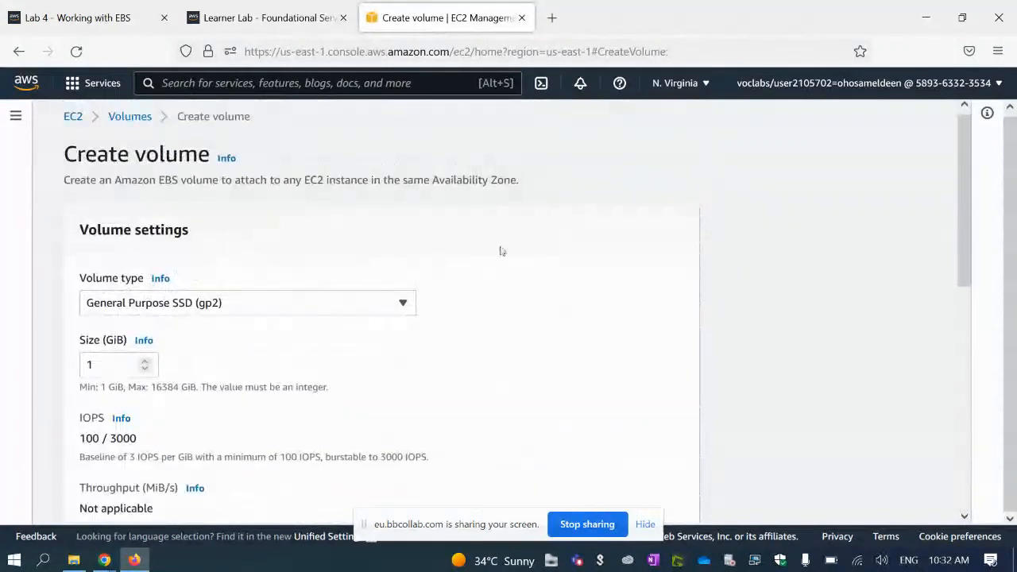
scroll(499, 249, down, 10)
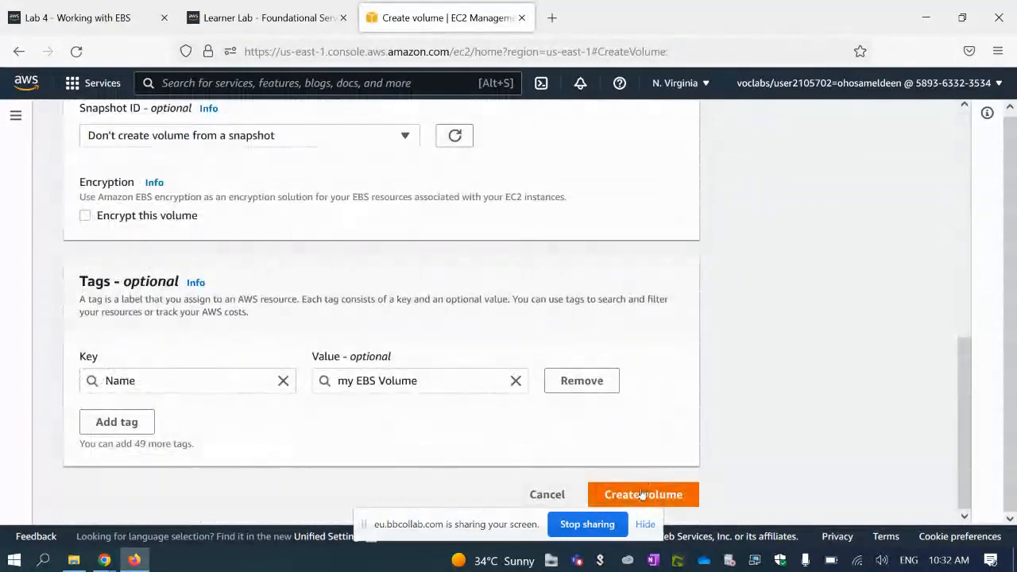
click(642, 494)
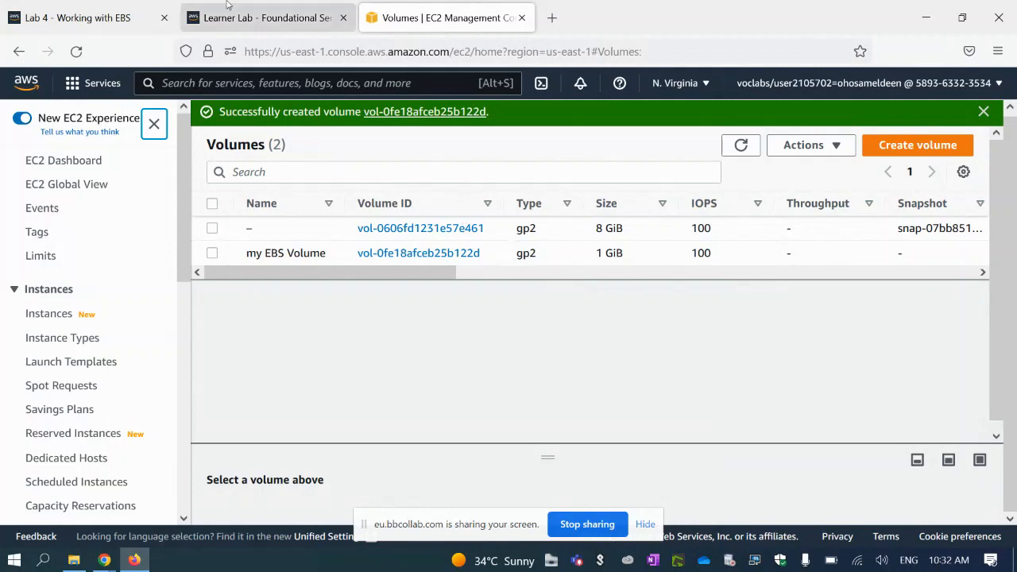
Switch to the Learner Lab terminal and list the mounted file systems with df -h.
click(243, 25)
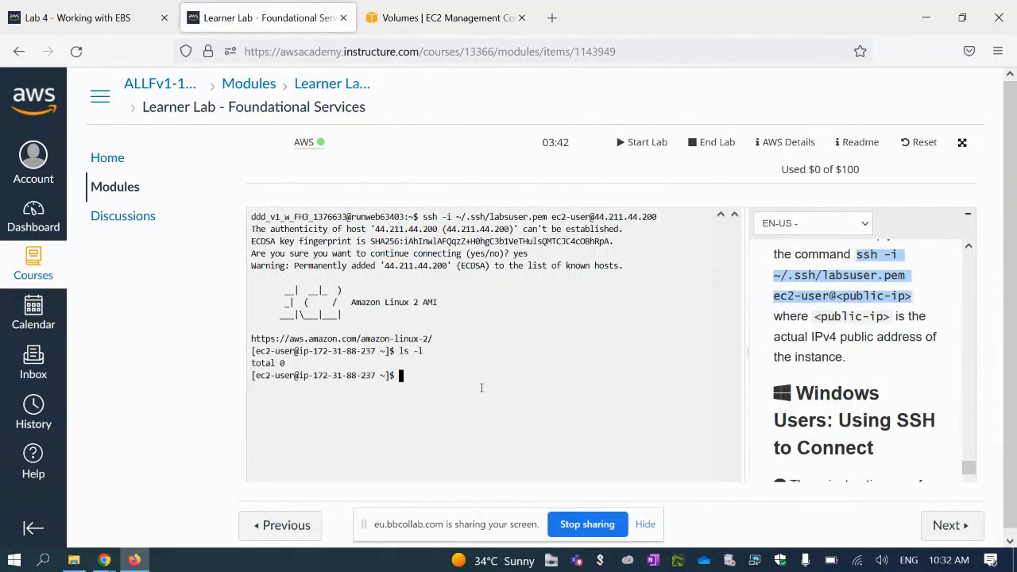
text(df -h)
key(Return)
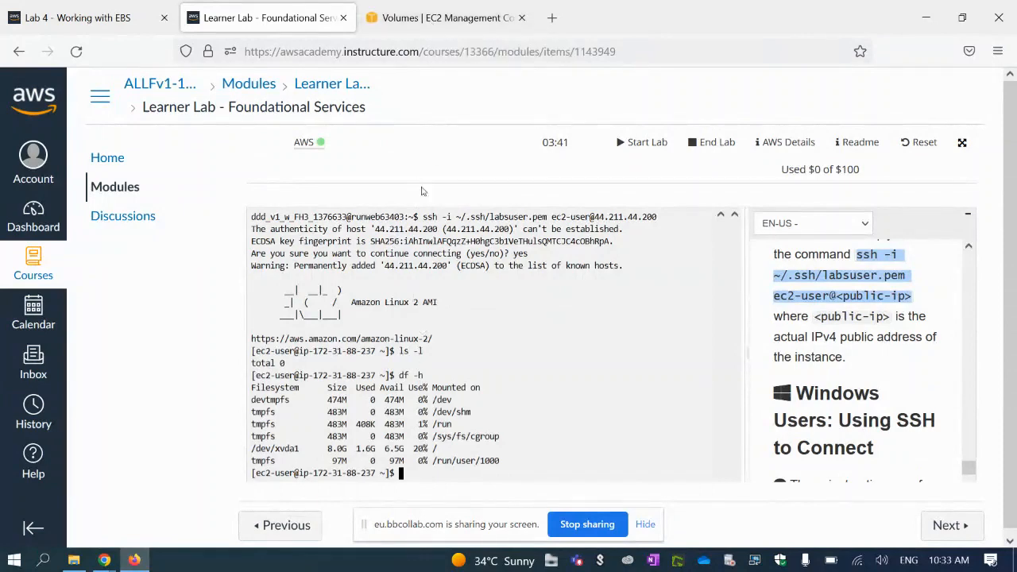
Return to the EC2 Volumes page and refresh the volume list.
click(427, 26)
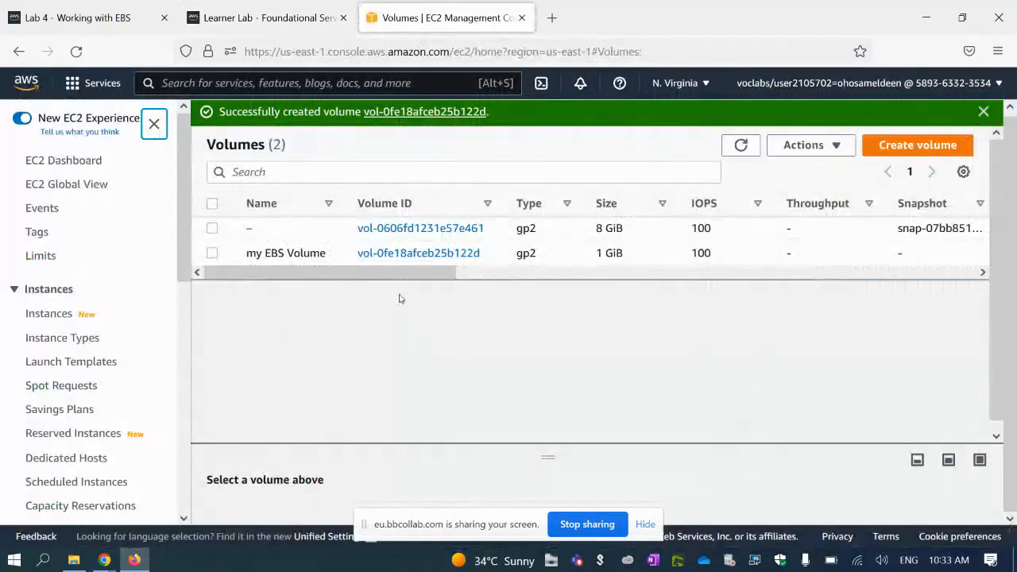
click(212, 253)
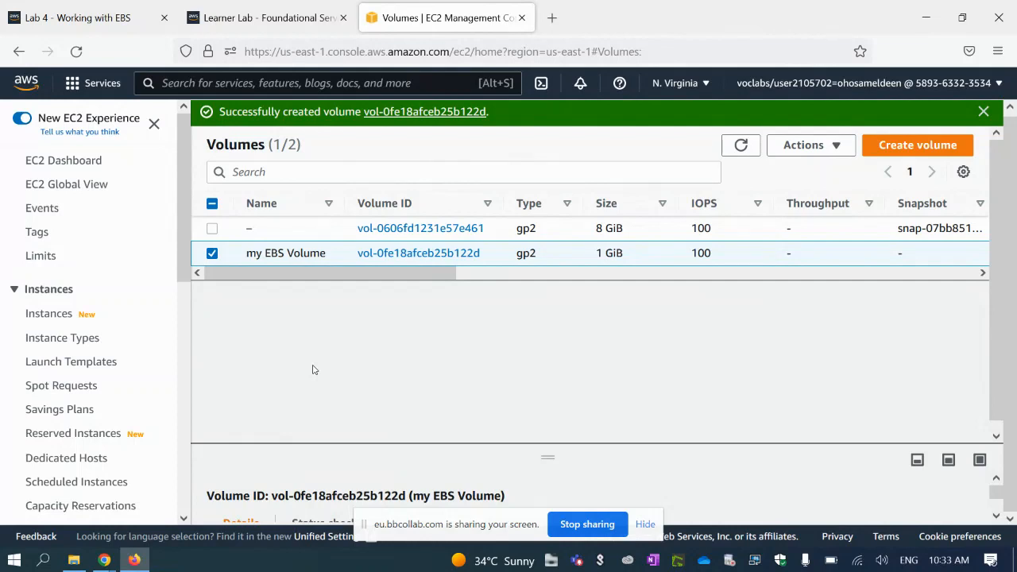
click(830, 151)
click(452, 348)
click(740, 145)
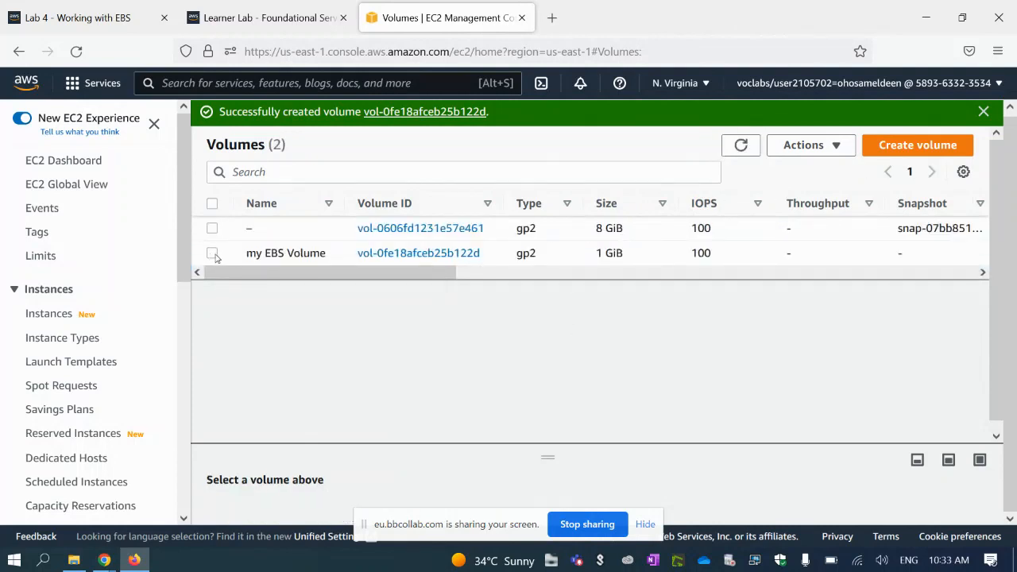
Select my EBS Volume and open its Attach volume form.
click(212, 253)
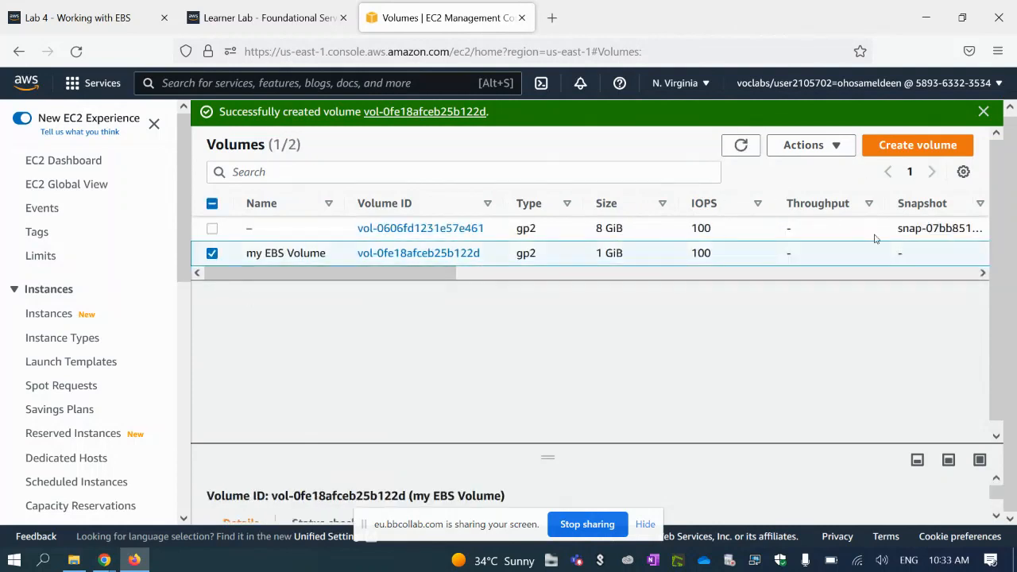
click(837, 148)
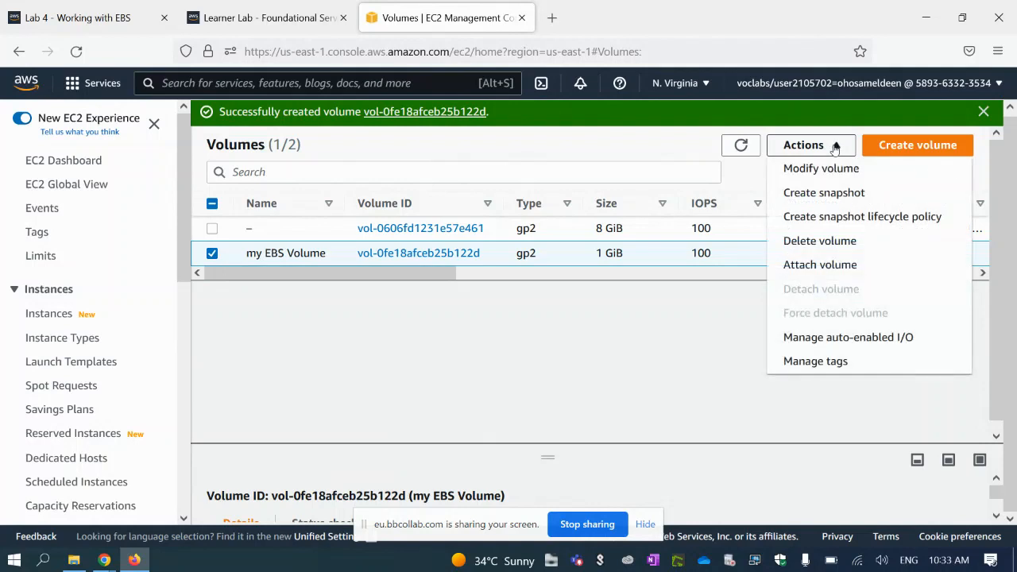
click(826, 265)
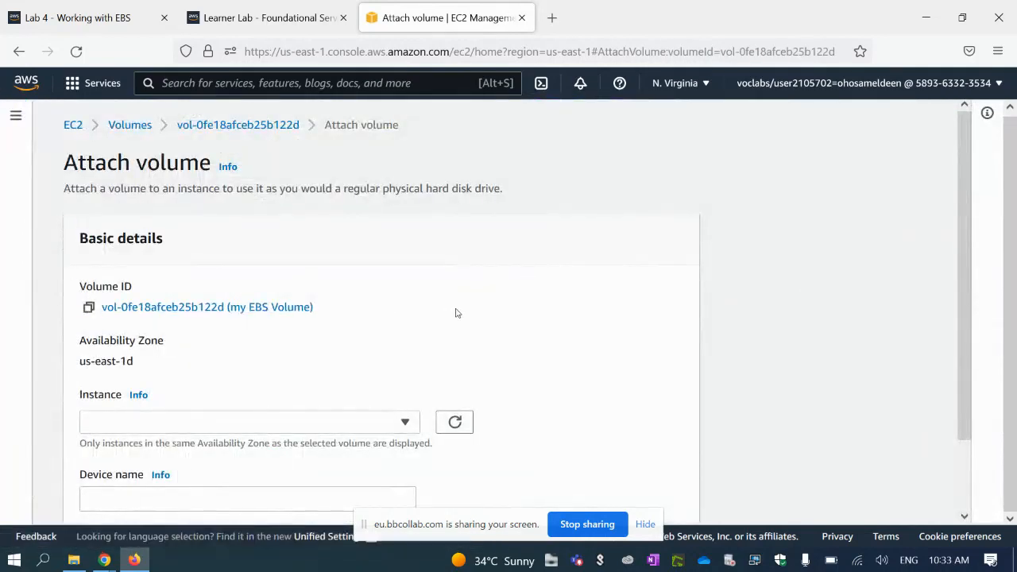
Check the volume's Availability Zone and choose the running MyEBSComputer instance as the attachment target.
scroll(445, 311, down, 2)
drag(139, 283, 78, 282)
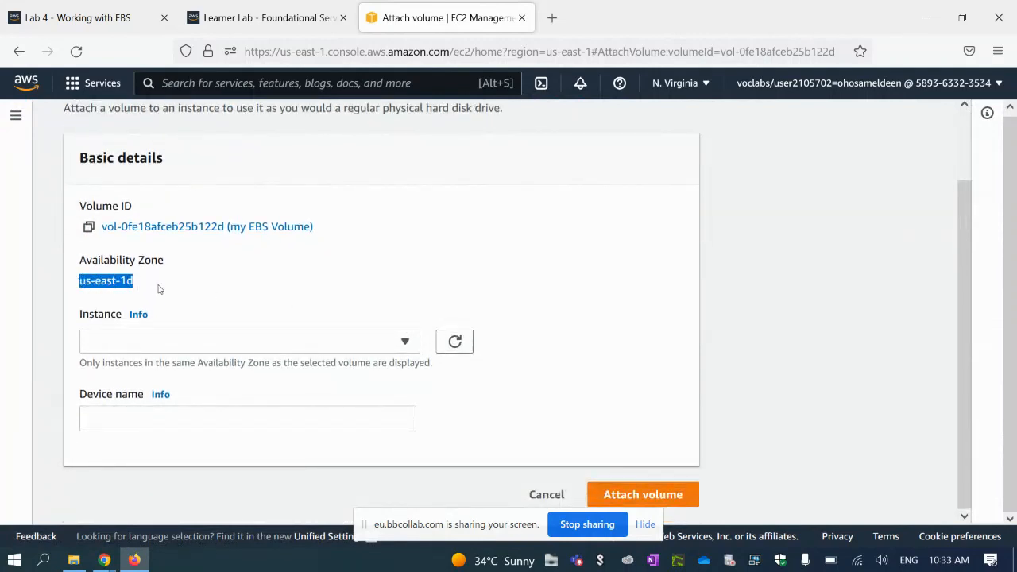
click(328, 344)
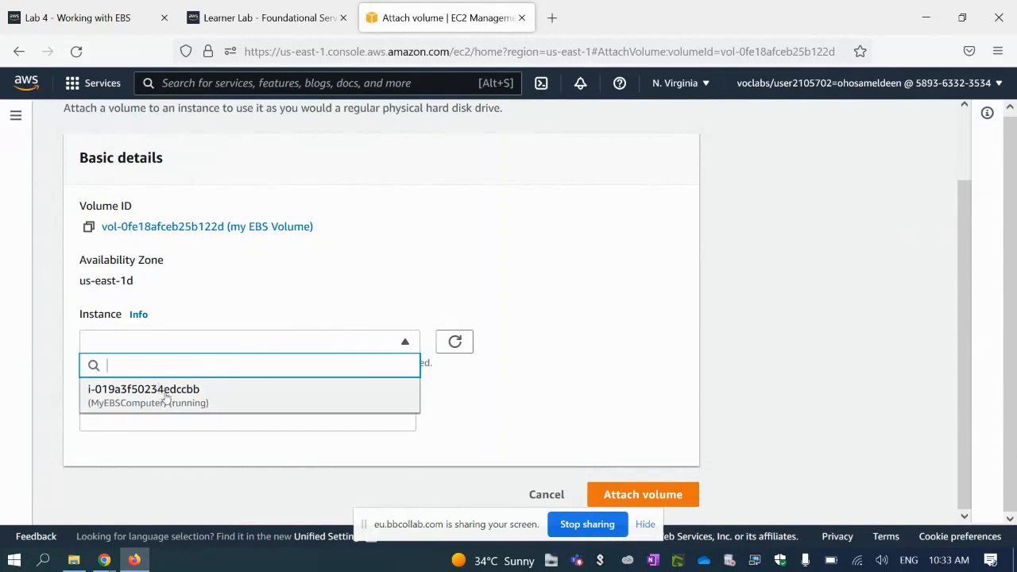
click(134, 305)
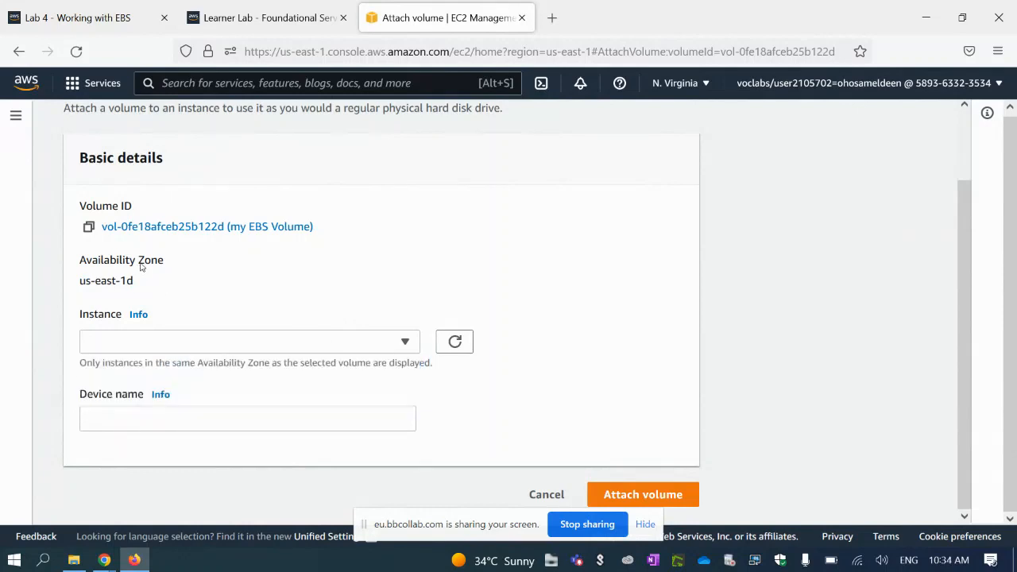
click(209, 349)
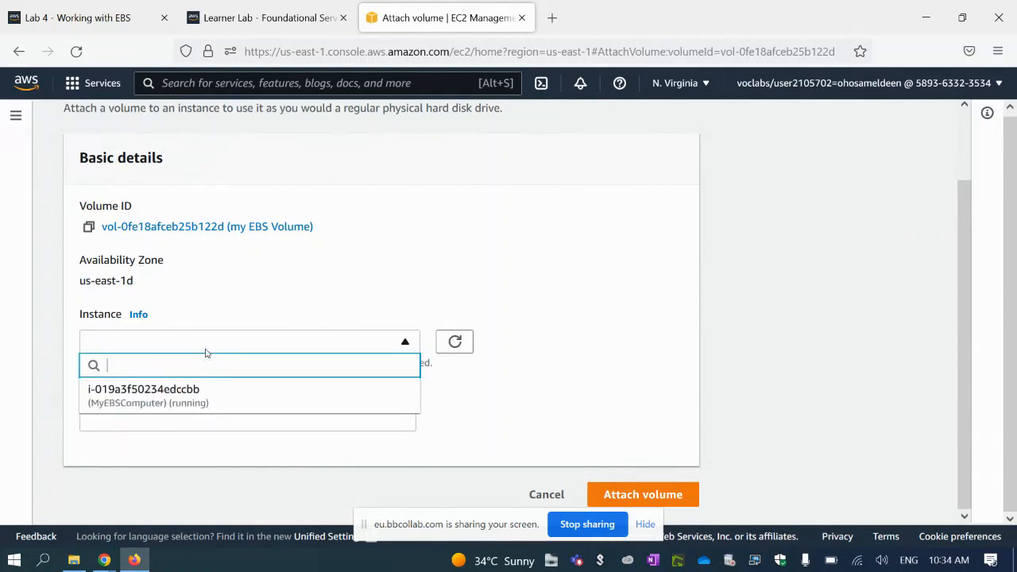
click(169, 397)
scroll(497, 243, down, 2)
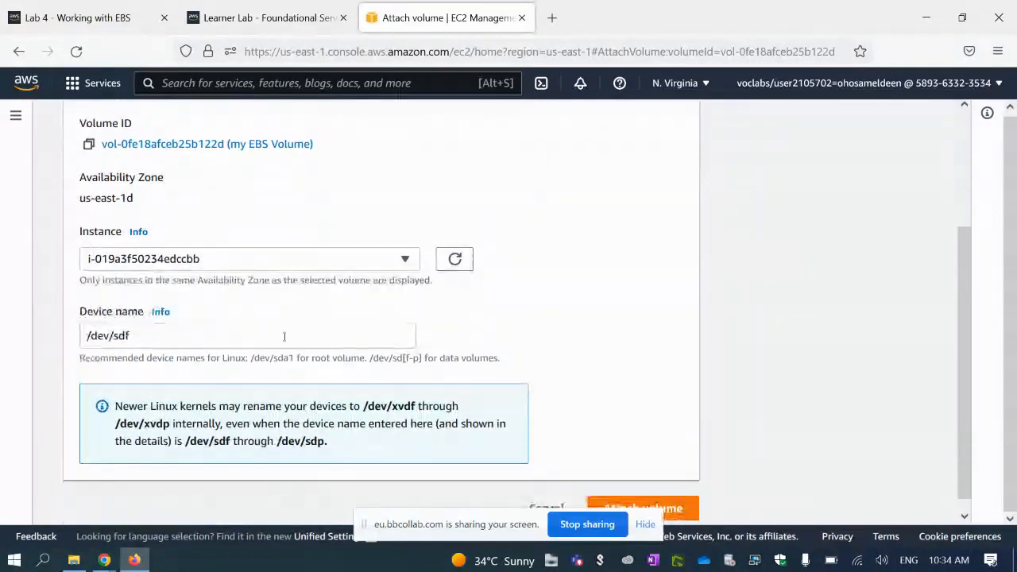
drag(136, 339, 73, 330)
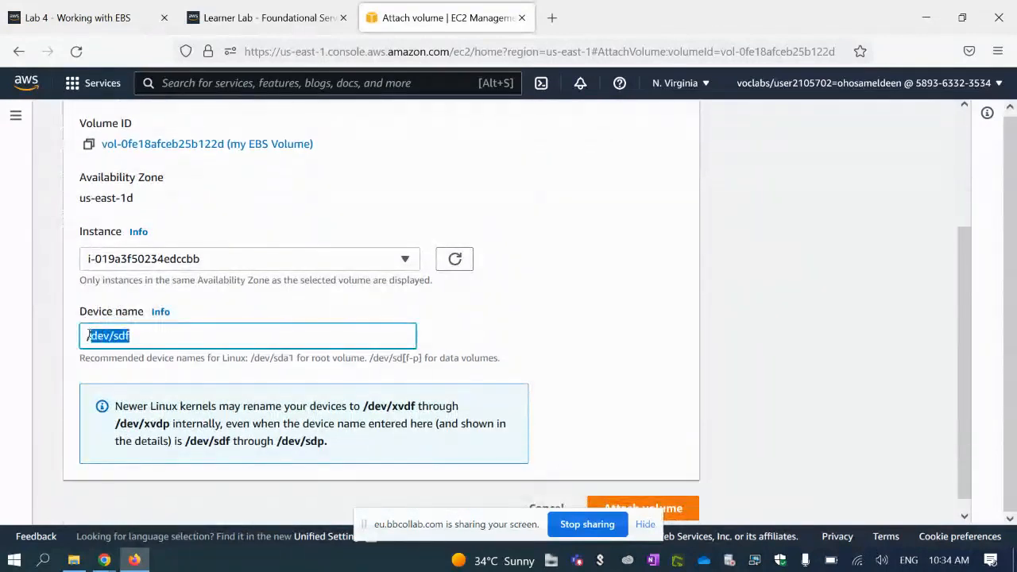
click(157, 336)
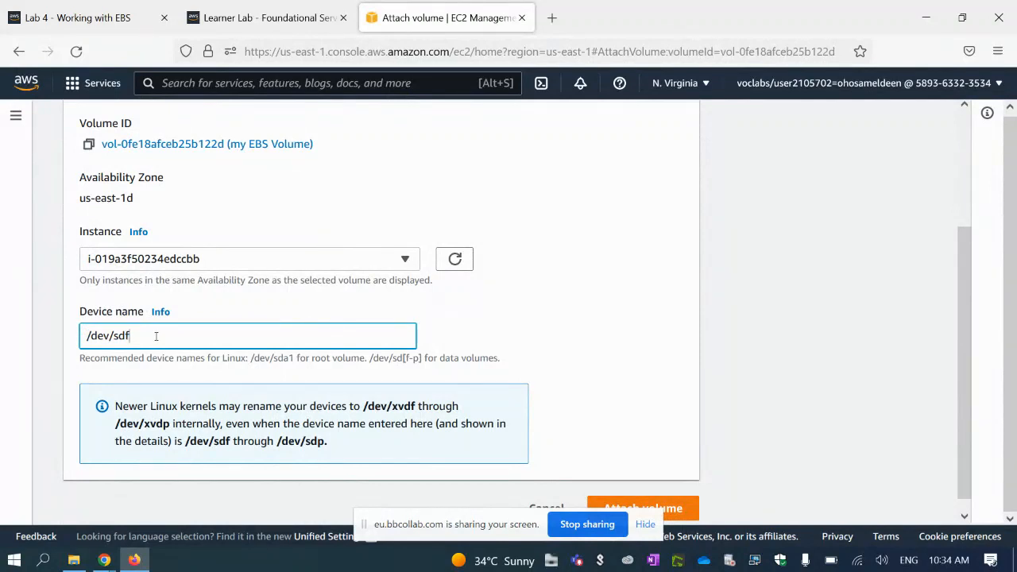
drag(131, 340, 82, 353)
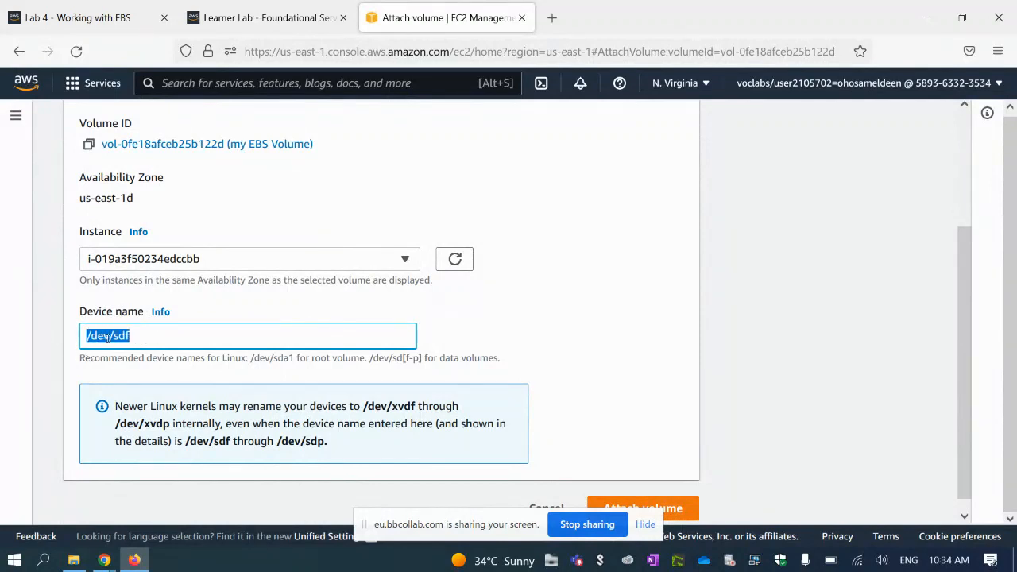
click(158, 333)
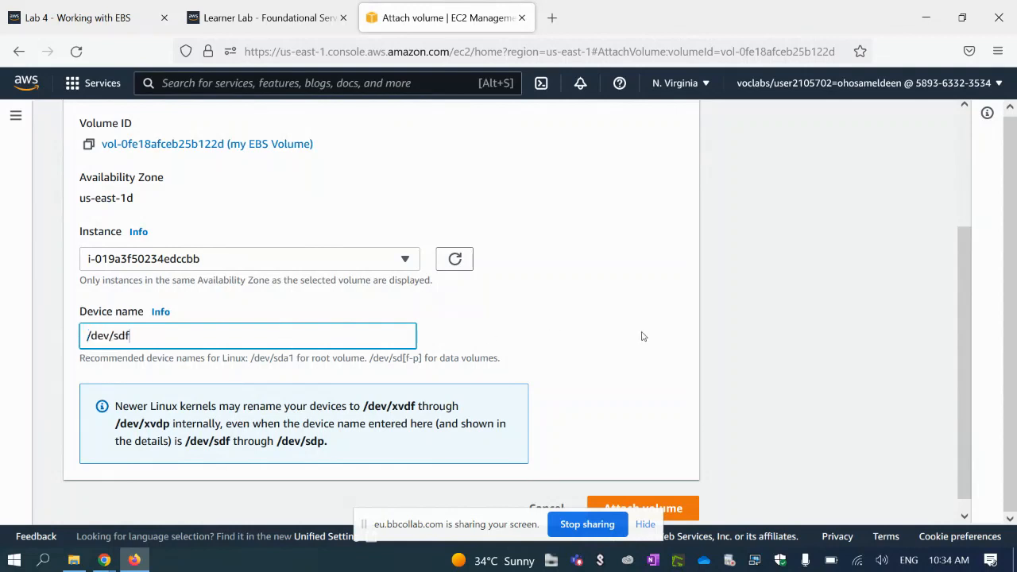
Attach my EBS Volume to the chosen instance with the device name /dev/sdf.
scroll(641, 336, down, 1)
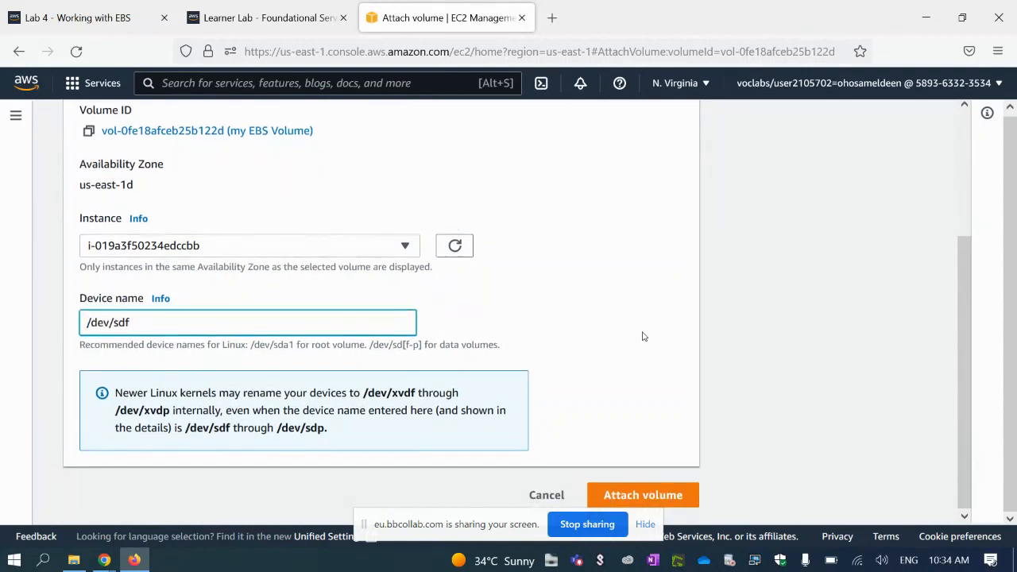
click(636, 494)
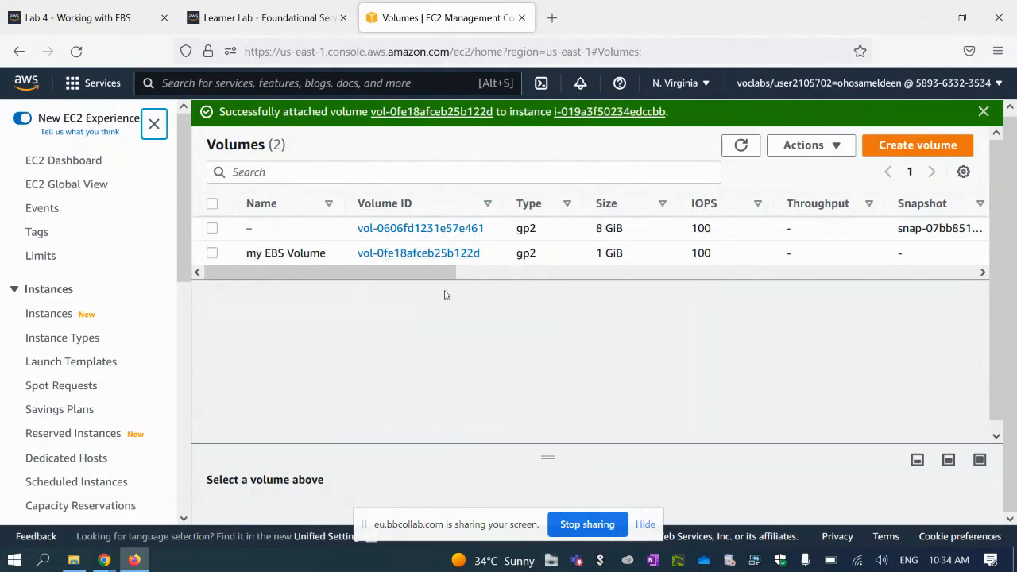
Open the Instances page, refresh the list and examine the block devices in MyEBSComputer's Storage details.
click(48, 315)
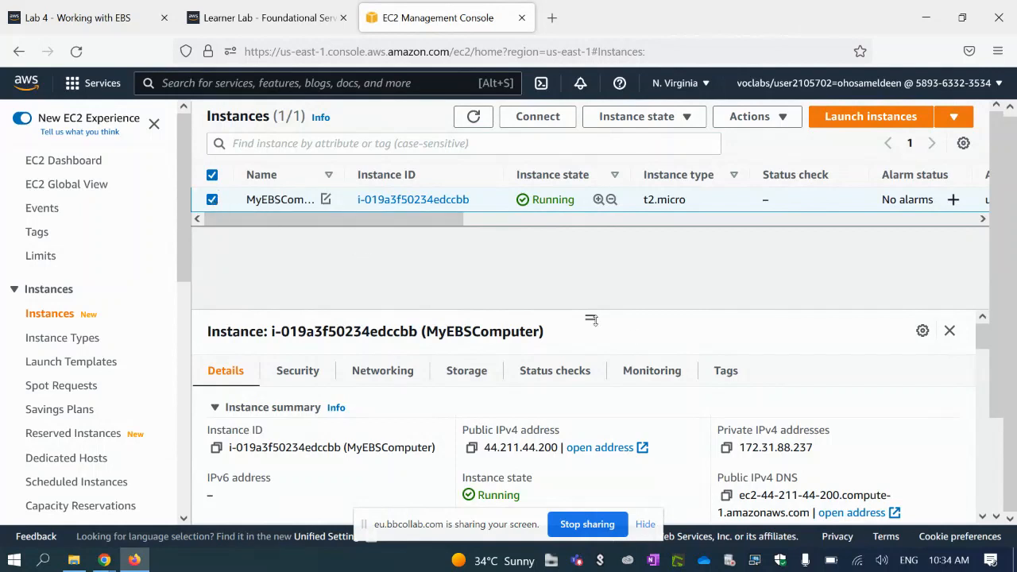
click(462, 371)
scroll(834, 413, down, 5)
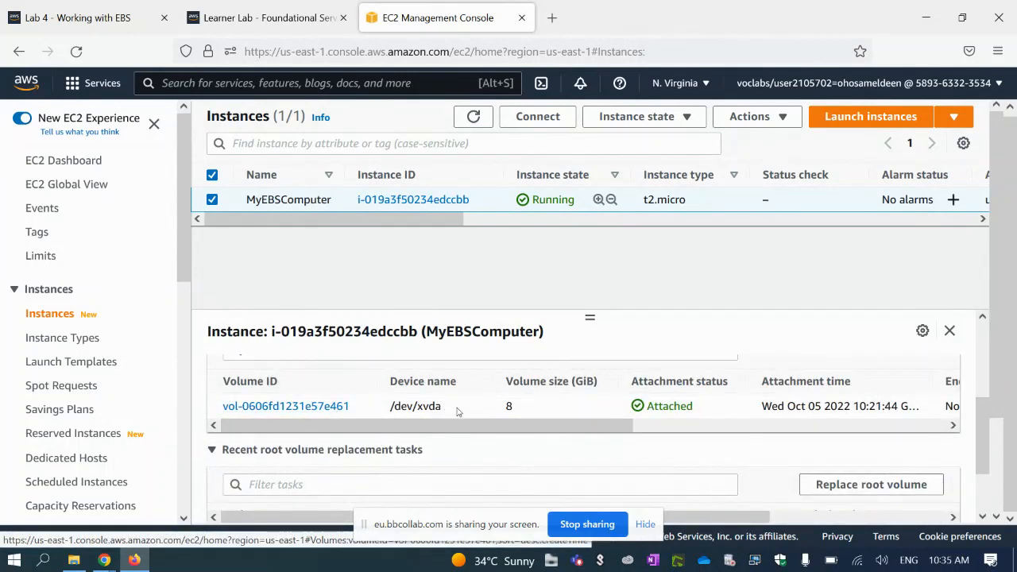
click(473, 118)
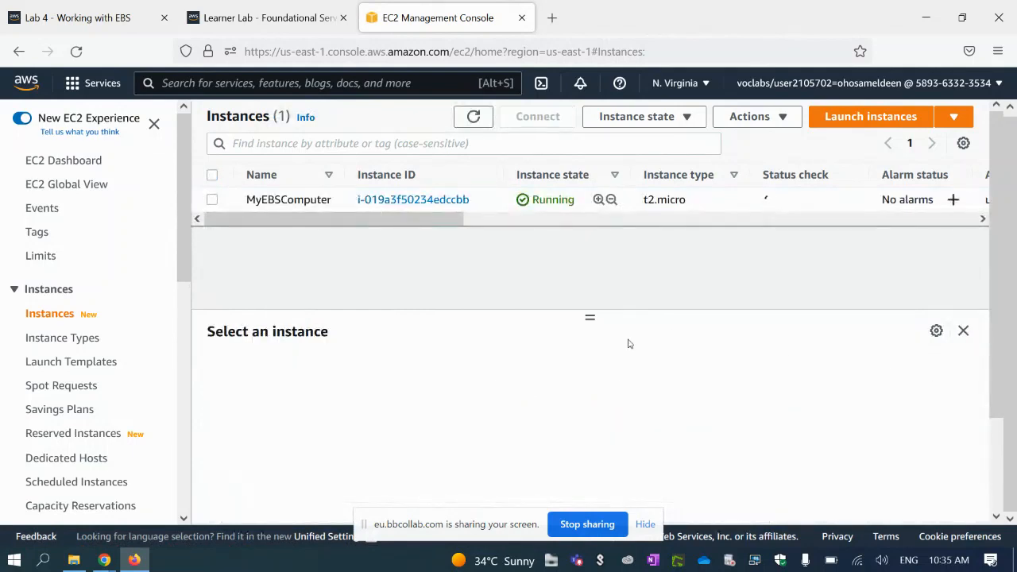
click(212, 202)
click(486, 375)
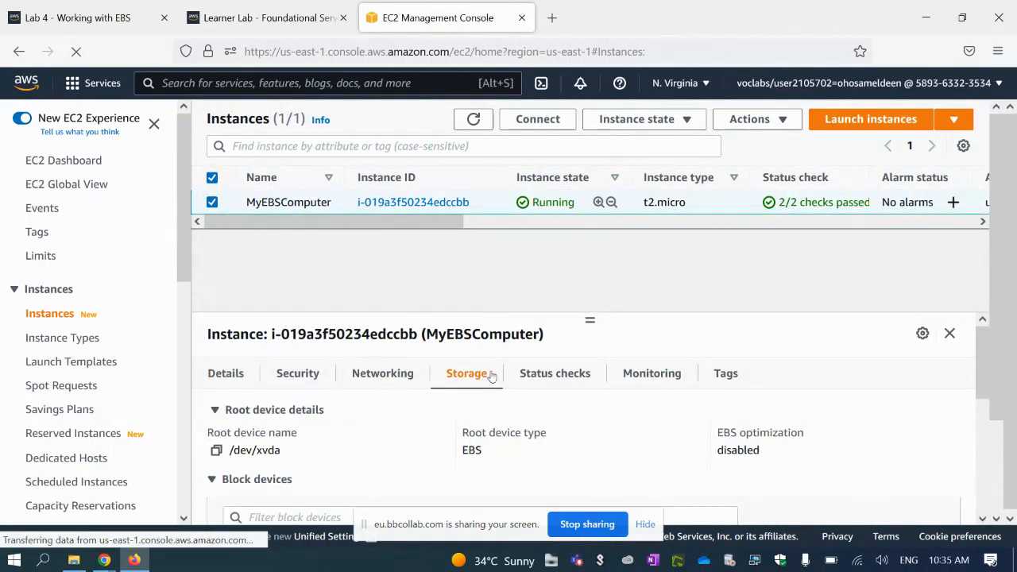
scroll(525, 409, down, 5)
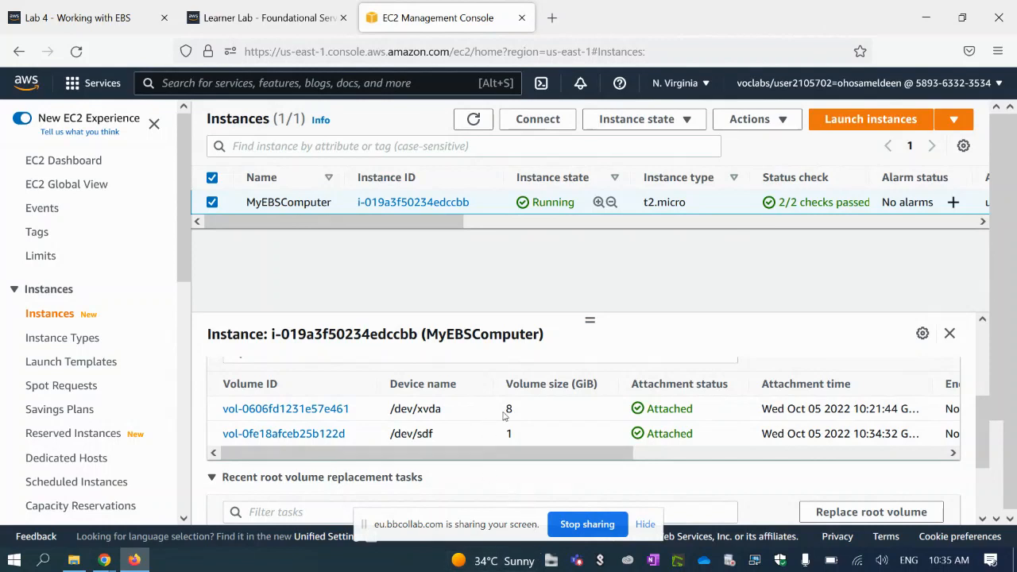
drag(505, 409, 530, 434)
Switch to the Learner Lab terminal, run df -h and compare its output with the earlier file system listing.
click(246, 15)
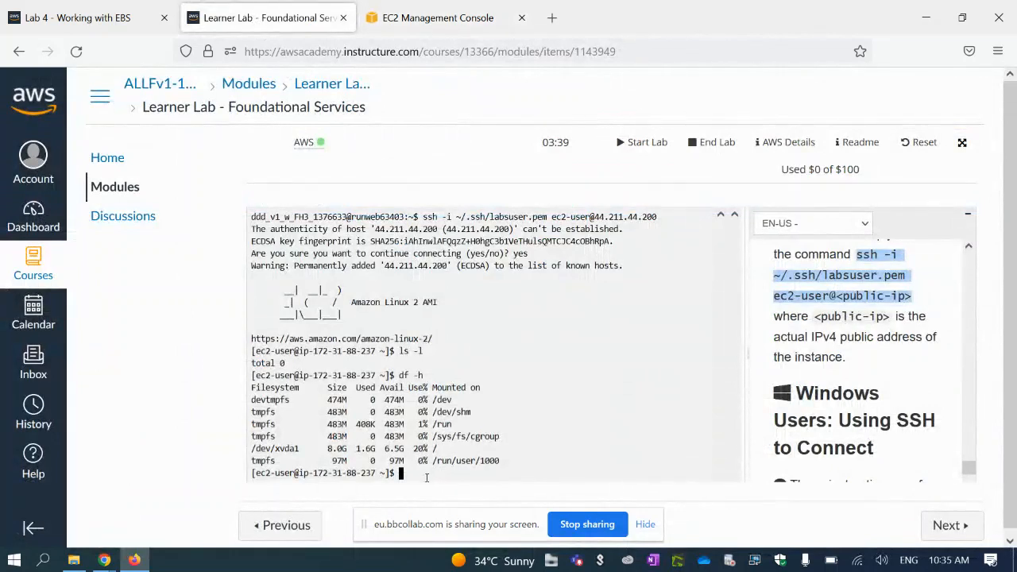
text(df -h)
key(Return)
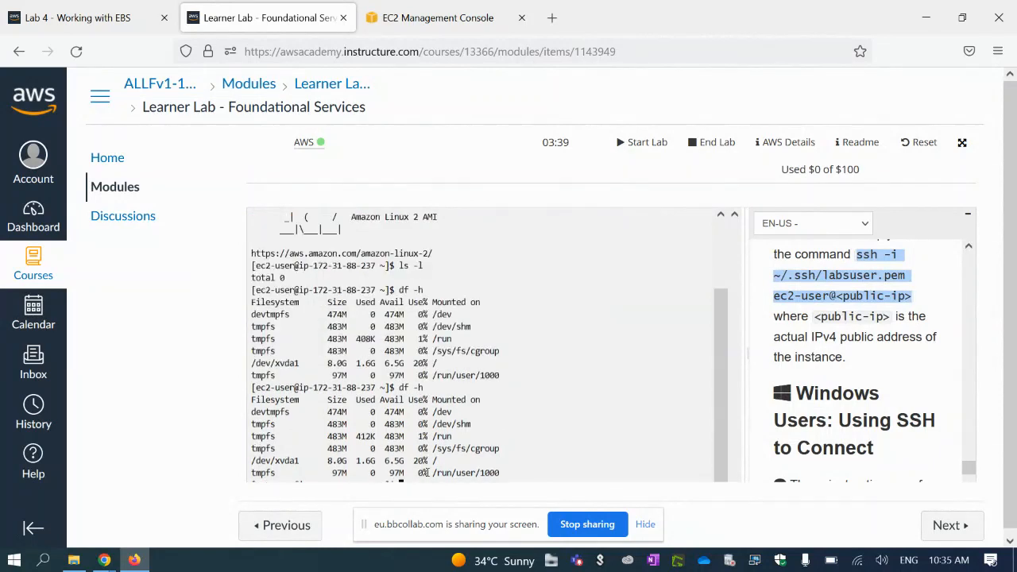
scroll(472, 429, down, 1)
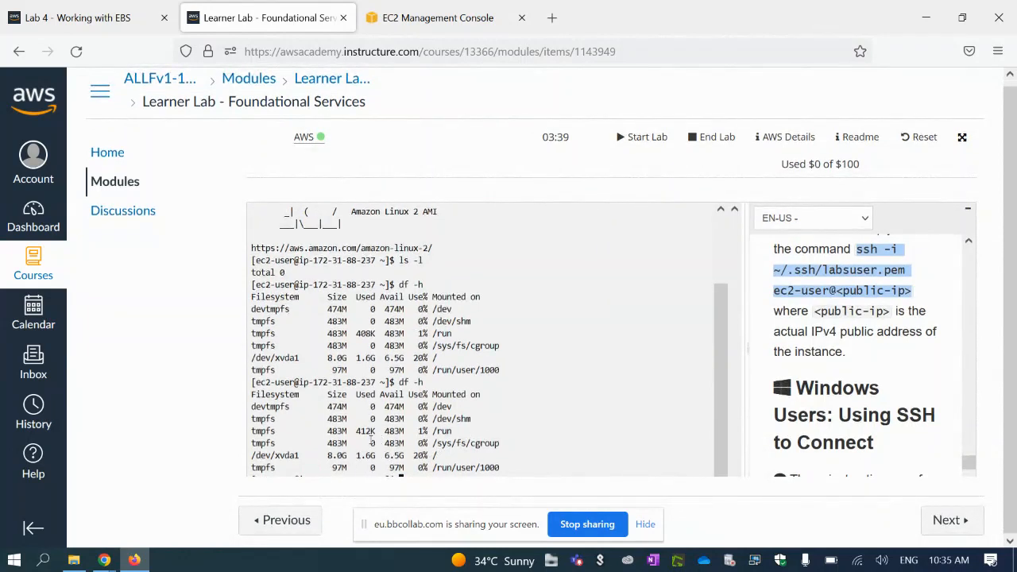
drag(326, 455, 350, 455)
drag(710, 346, 713, 381)
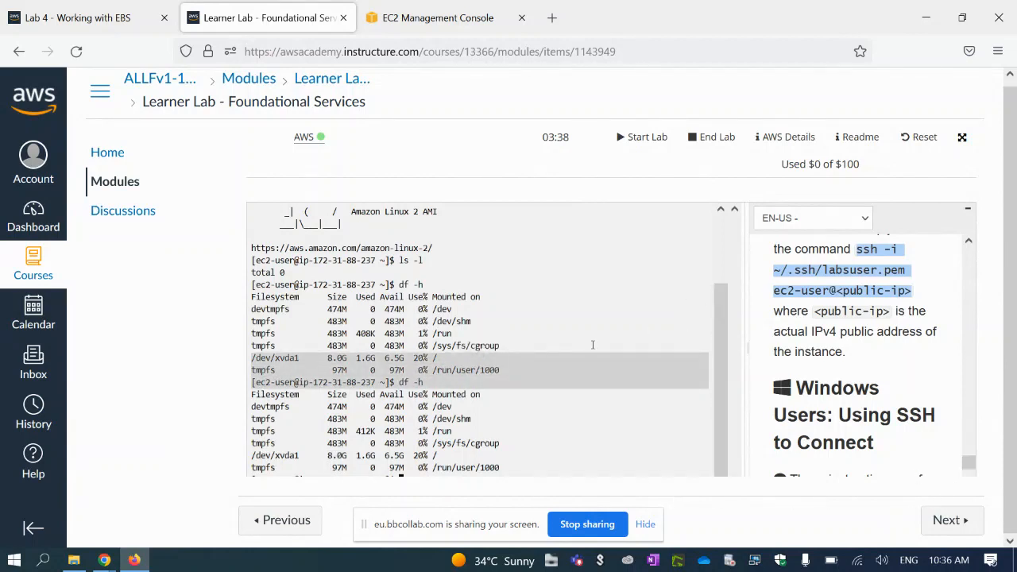
drag(407, 443, 407, 450)
scroll(405, 389, up, 2)
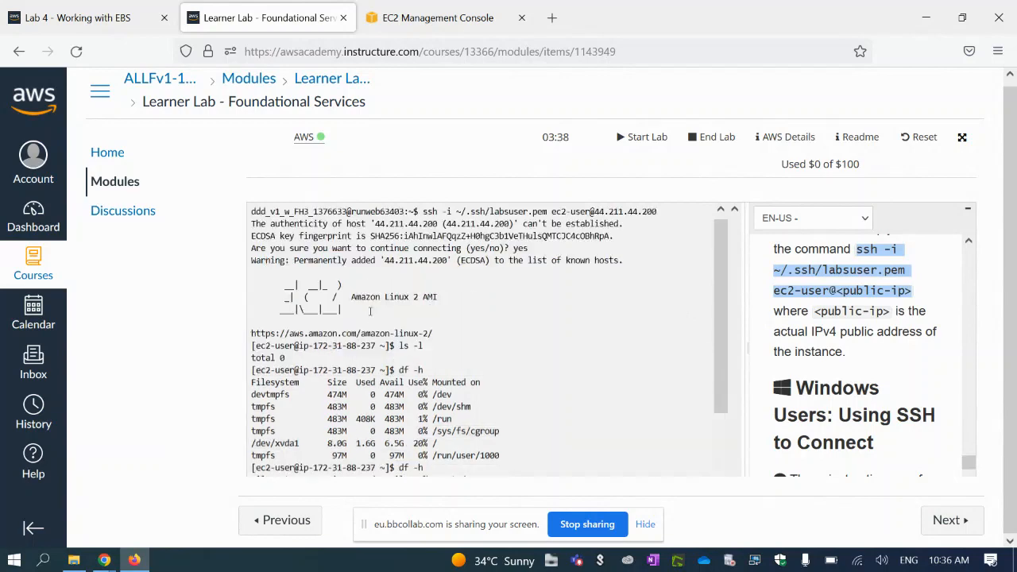
scroll(402, 342, down, 2)
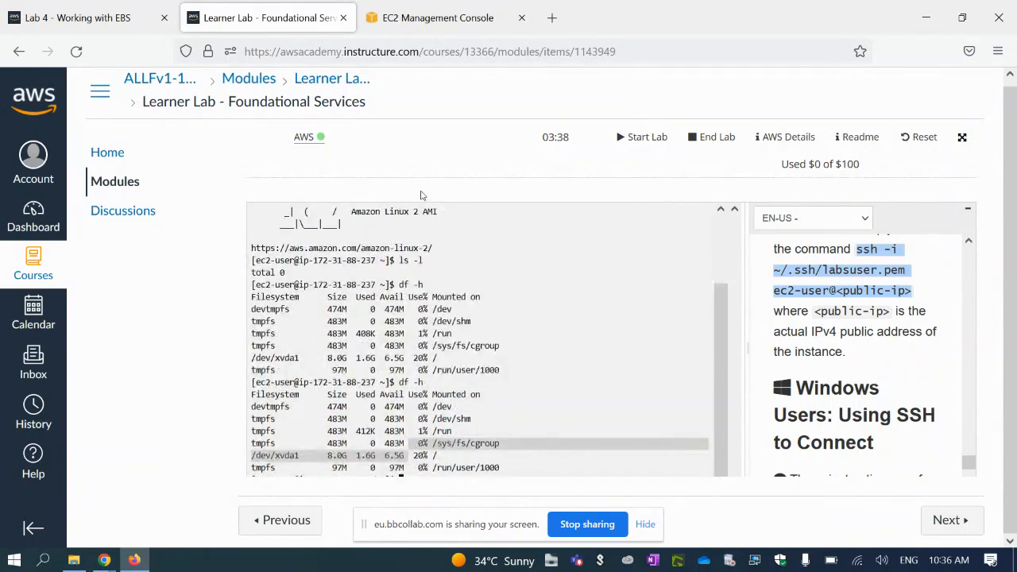
Reduce the browser window from full size and begin an mkfs -t command with a device path in the terminal.
click(972, 19)
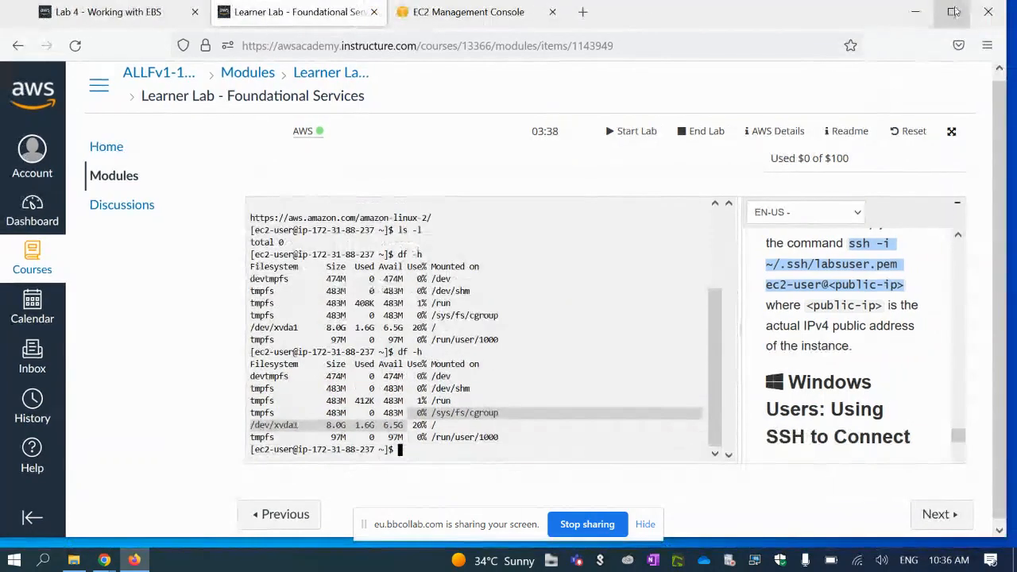
click(404, 453)
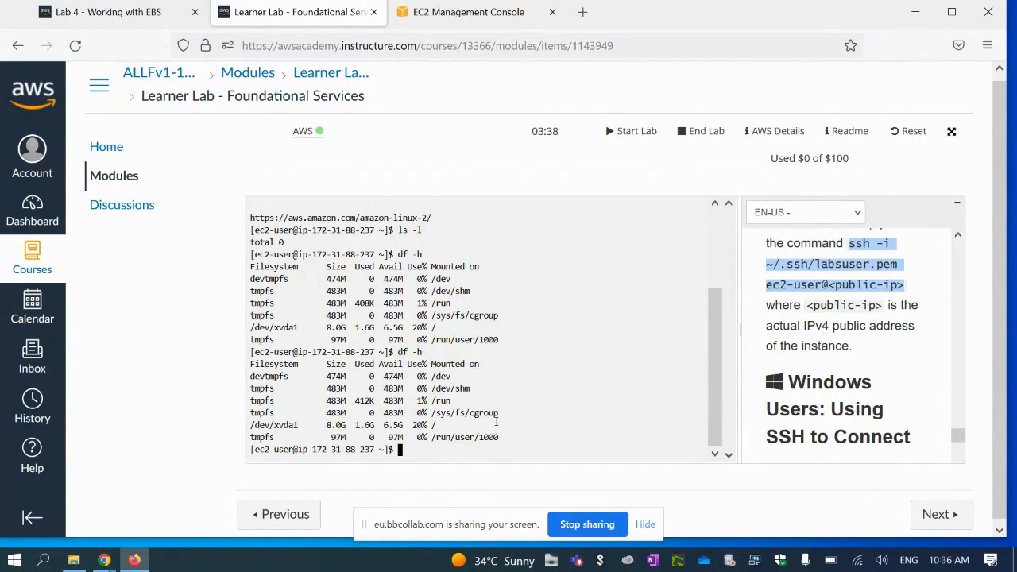
text(mkfs -t /)
Look up the attached 1 GiB volume's device name in MyEBSComputer's block devices in the EC2 console.
click(470, 13)
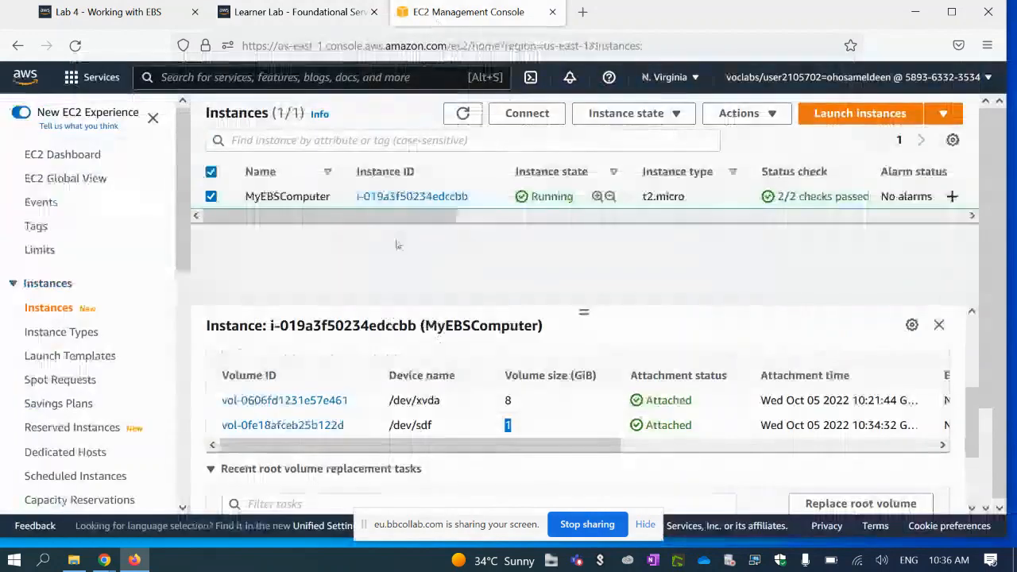
scroll(540, 365, down, 3)
scroll(403, 379, up, 4)
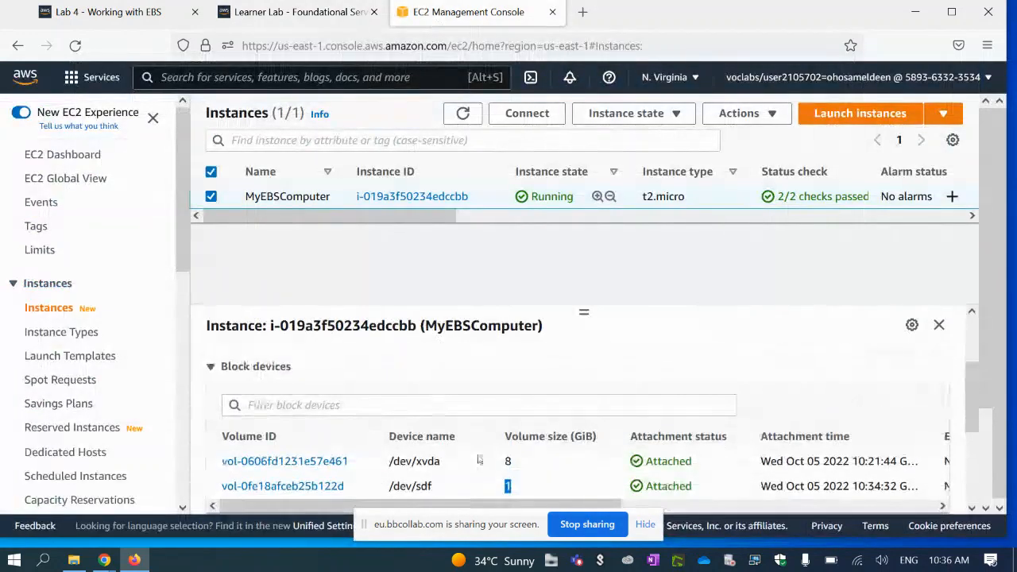
scroll(436, 430, down, 2)
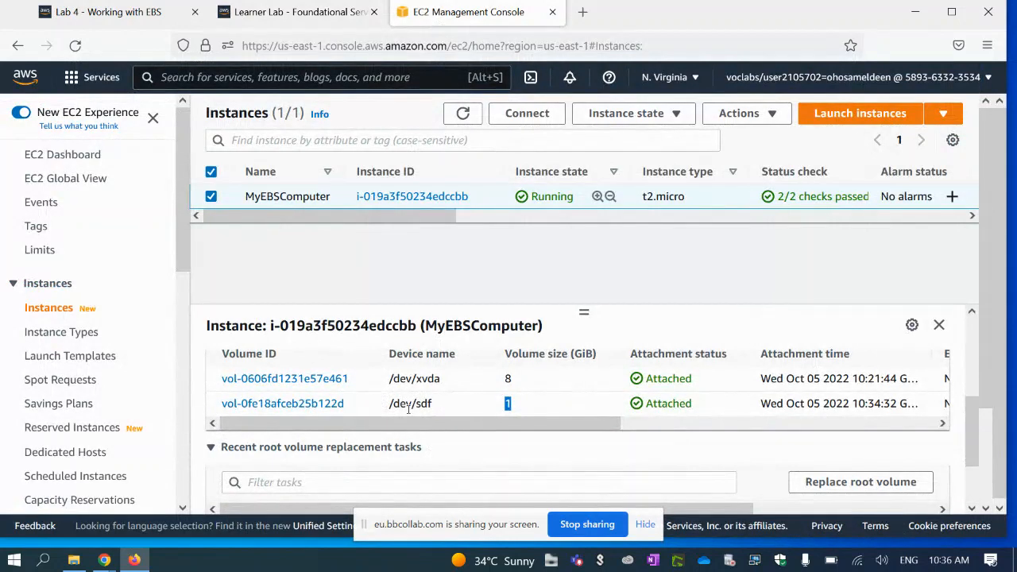
Return to the Learner Lab terminal and complete the unsent command as mkfs -t ext3 /dev/sdf.
click(334, 14)
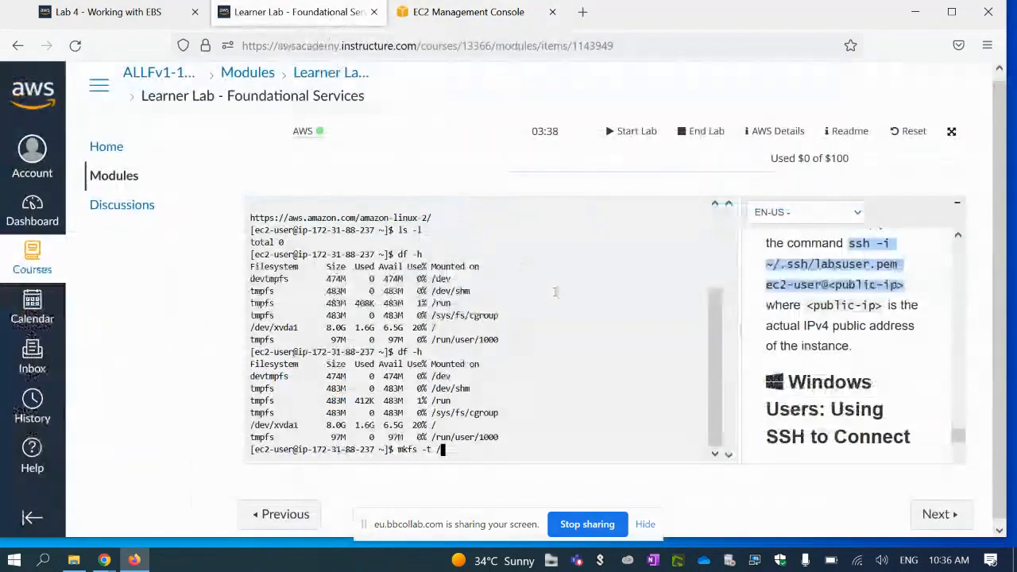
text(dev)
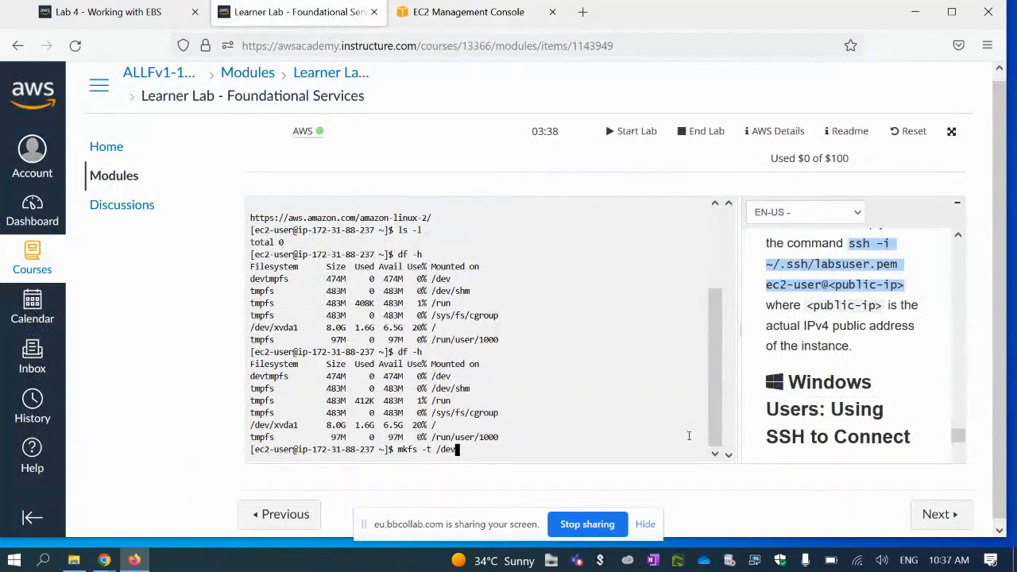
text(/sdf)
key(Left)
key(Left)
key(Left)
key(Left)
key(Left)
key(Left)
key(Left)
key(Left)
text(e)
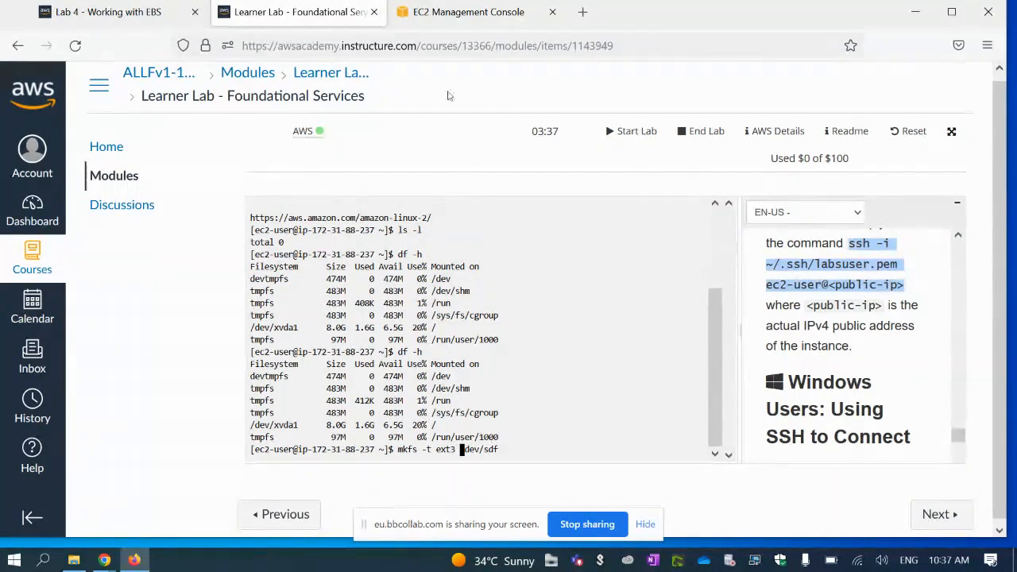
Find the instruction for creating an ext3 file system on the new volume in the Lab 4 - Working with EBS guide.
click(435, 15)
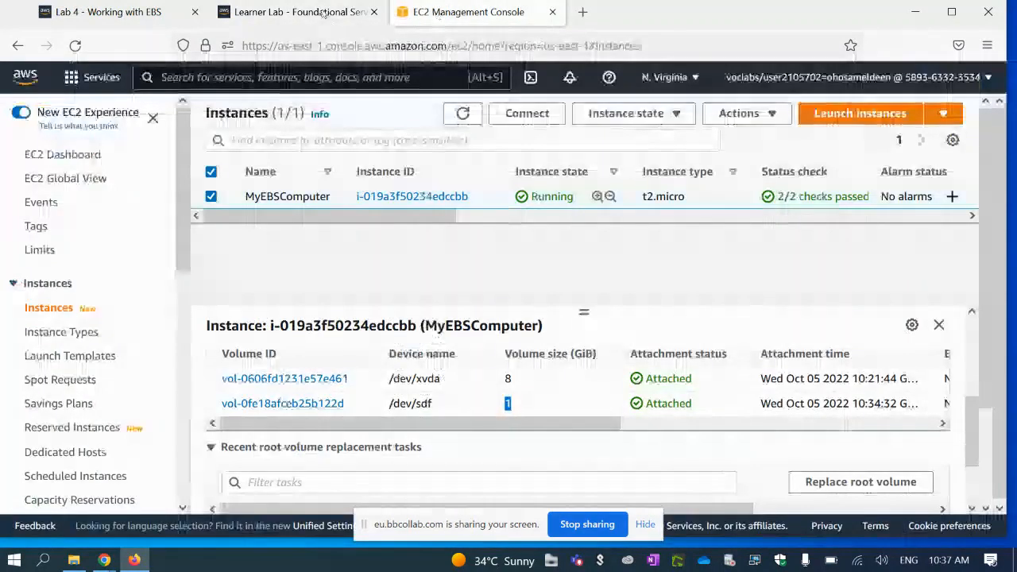
click(109, 12)
scroll(432, 408, down, 10)
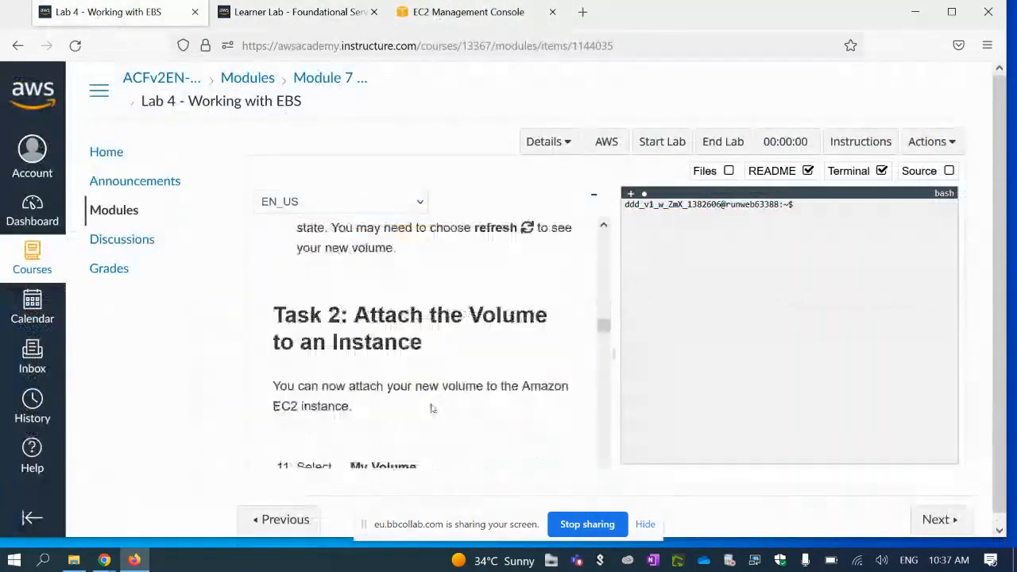
scroll(433, 408, down, 15)
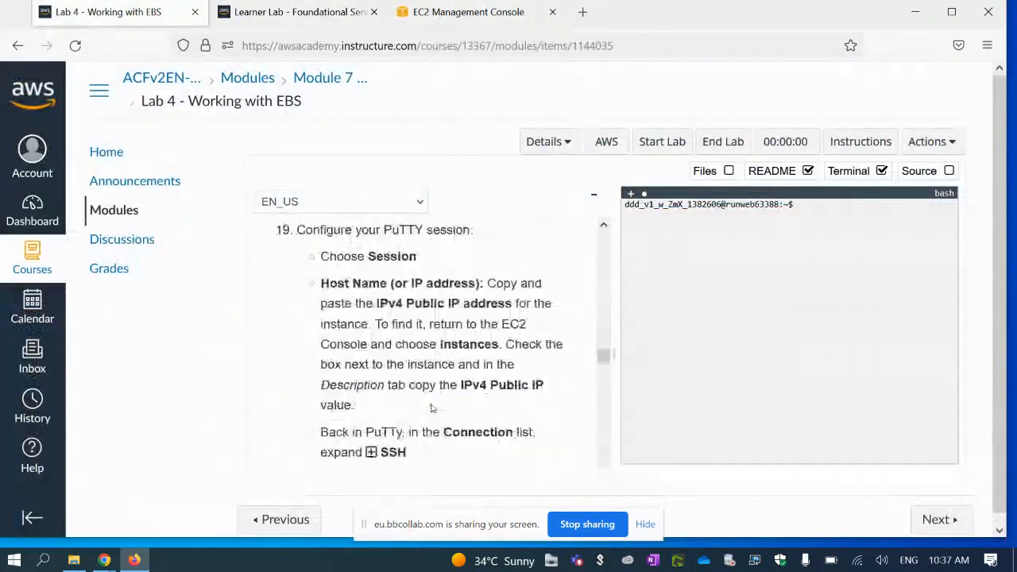
scroll(433, 408, down, 15)
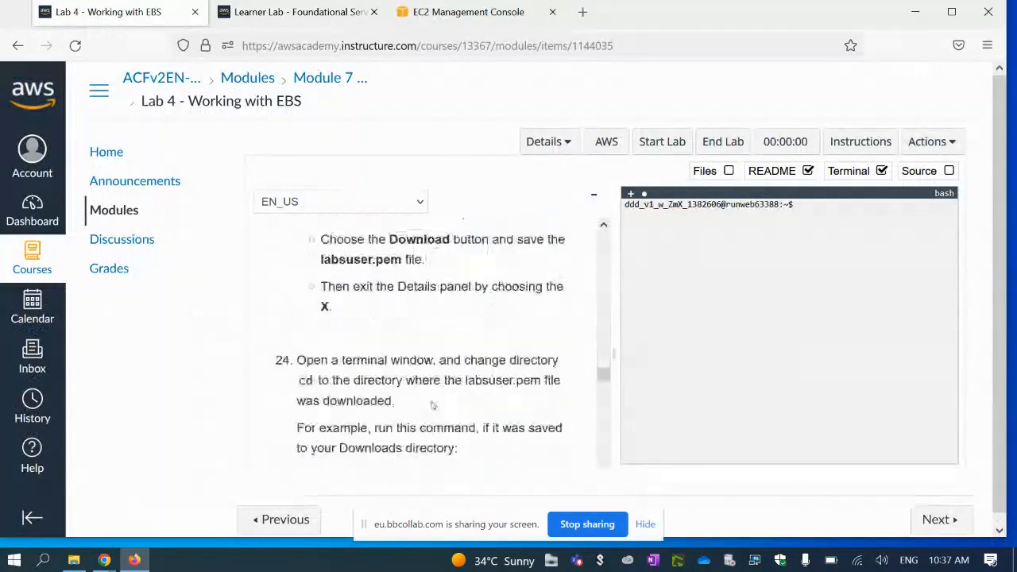
scroll(433, 405, down, 8)
scroll(428, 400, up, 4)
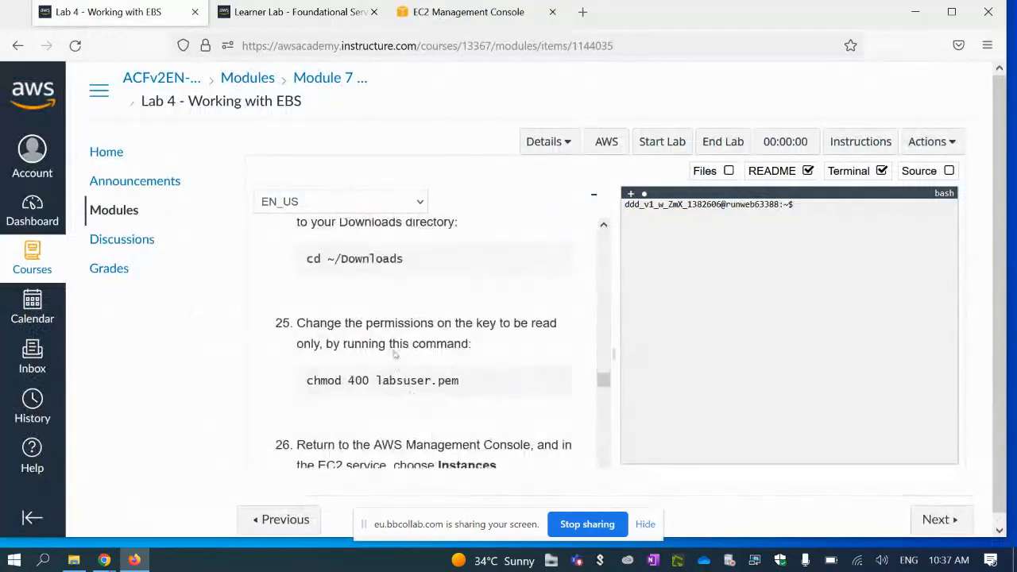
scroll(396, 354, down, 15)
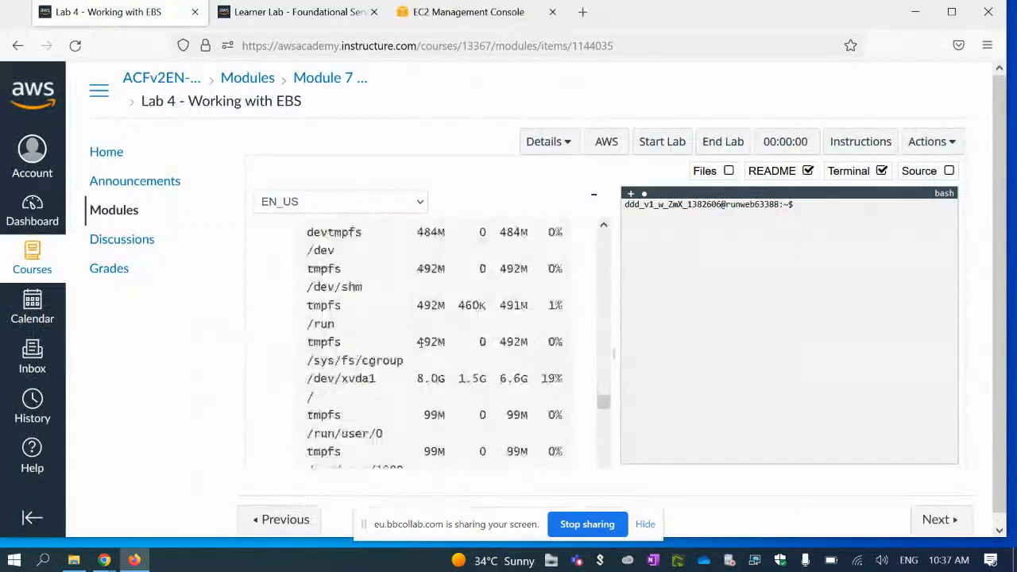
scroll(421, 343, up, 5)
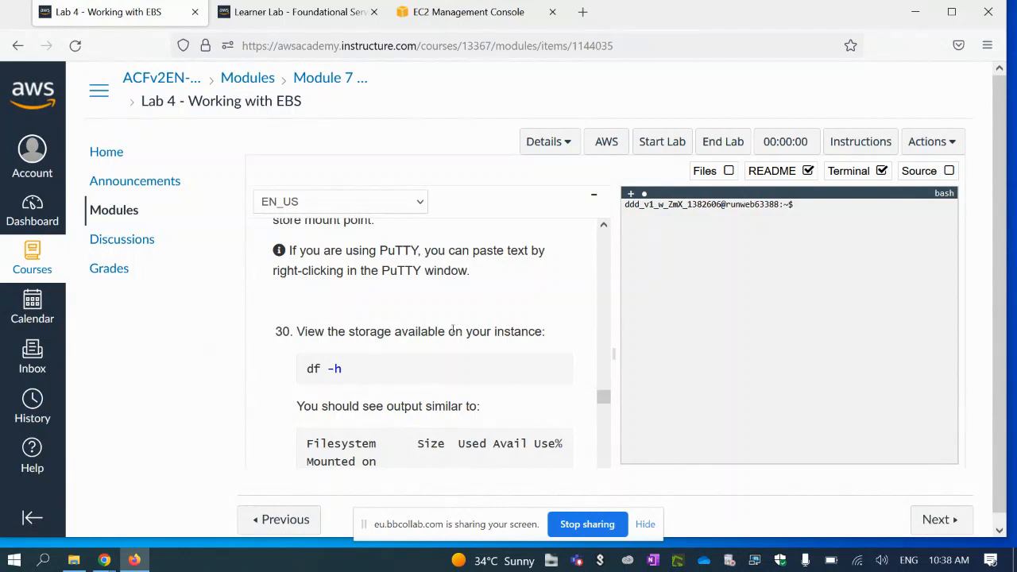
scroll(477, 317, down, 5)
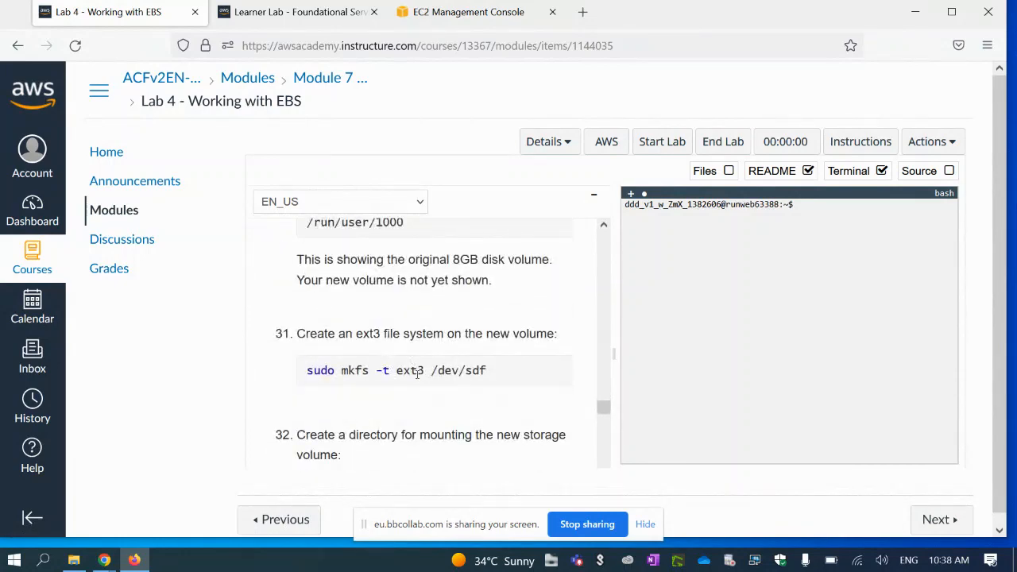
Back in the Learner Lab terminal, prefix the pending command with sudo and run sudo mkfs -t ext3 /dev/sdf.
click(438, 16)
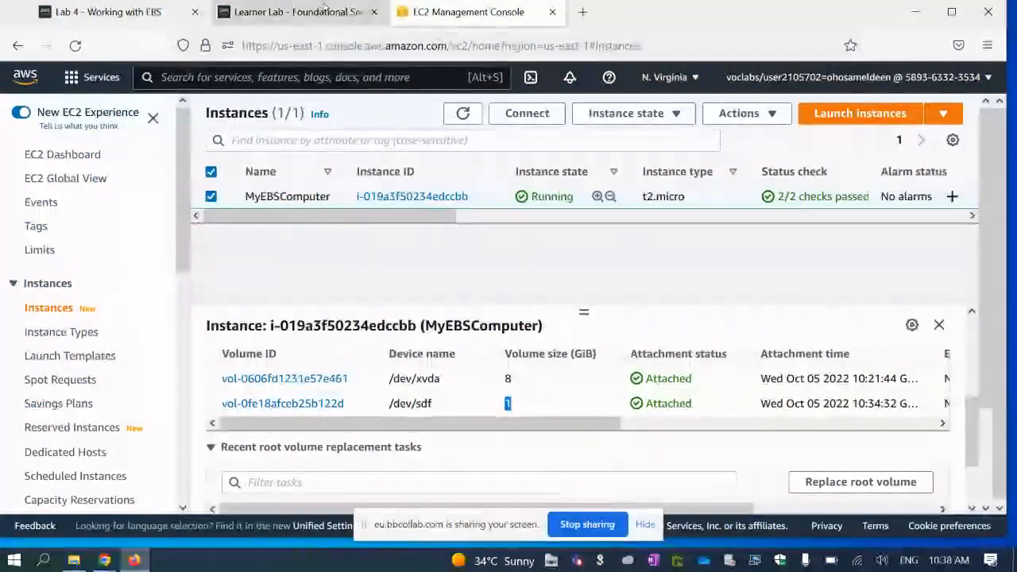
click(296, 12)
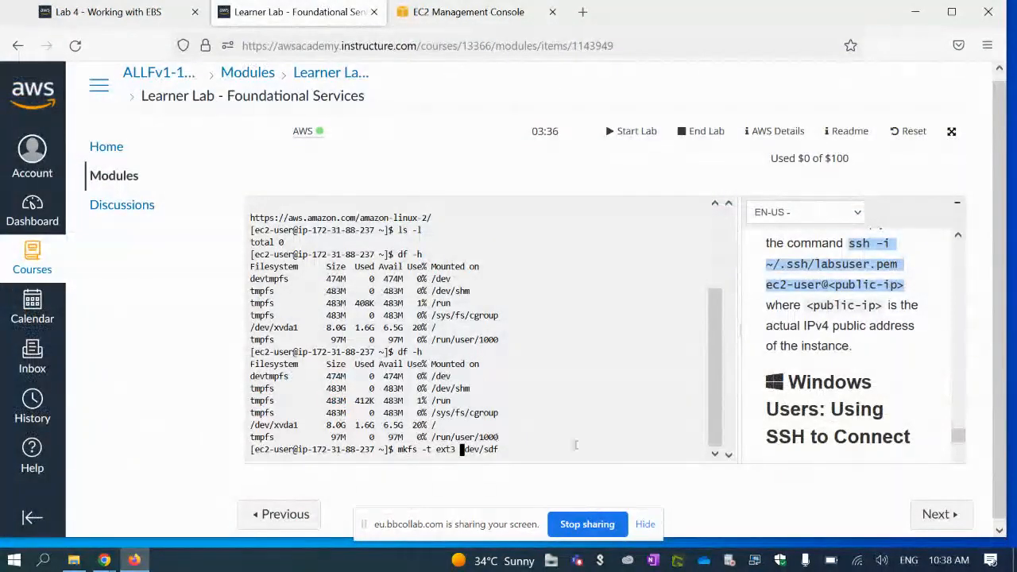
key(Left)
key(Left)
key(Left)
key(Left)
key(Left)
key(Left)
key(Left)
key(Left)
key(Left)
key(Left)
key(Left)
key(Left)
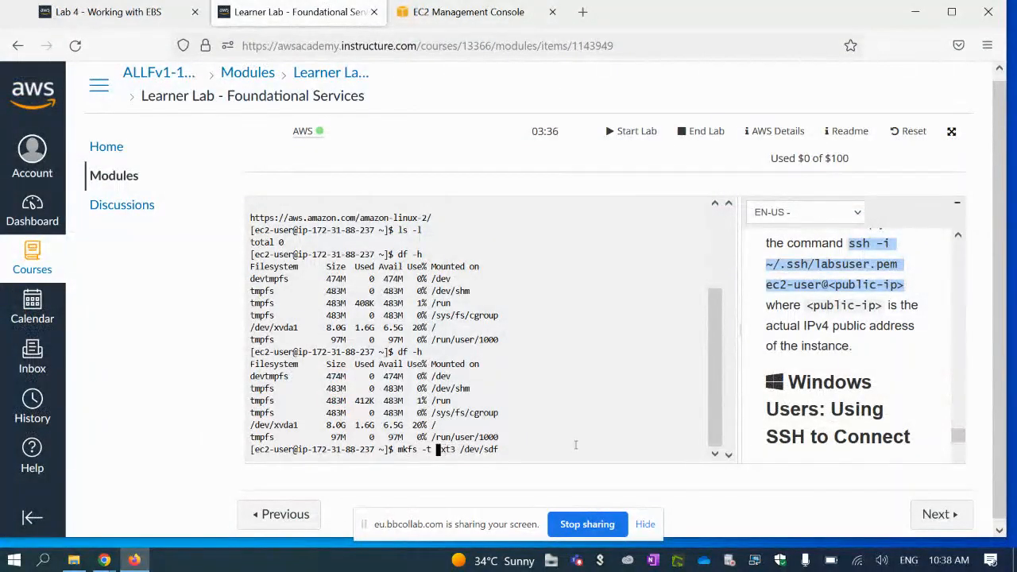
key(Left)
text(sudo)
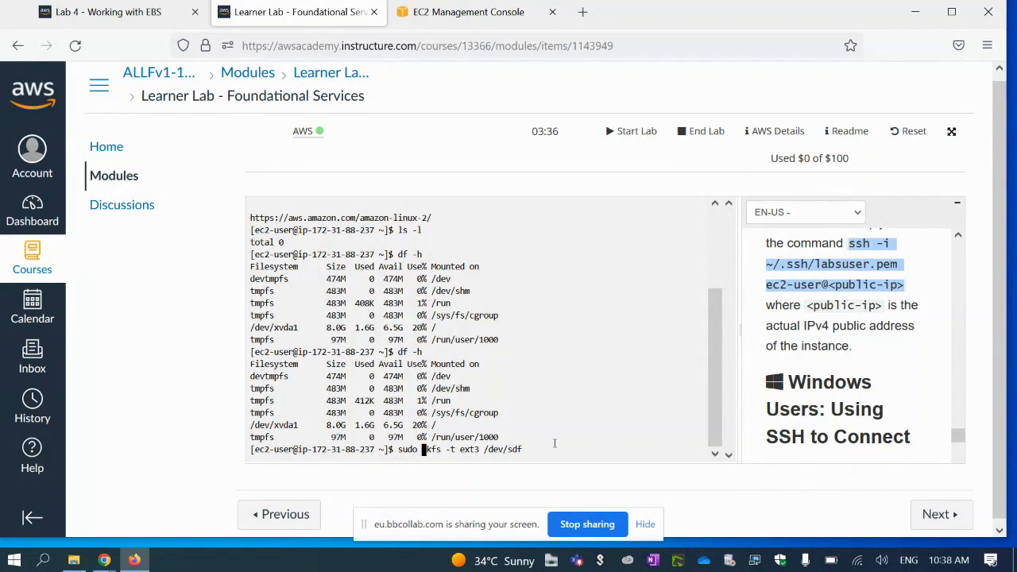
key(Right)
key(Right)
key(Right)
key(Right)
key(Right)
key(Right)
key(Right)
key(Right)
key(Right)
key(Right)
key(Right)
key(Right)
key(Right)
key(Right)
key(Right)
key(Right)
key(Right)
key(Right)
key(Right)
key(Right)
key(Right)
key(Return)
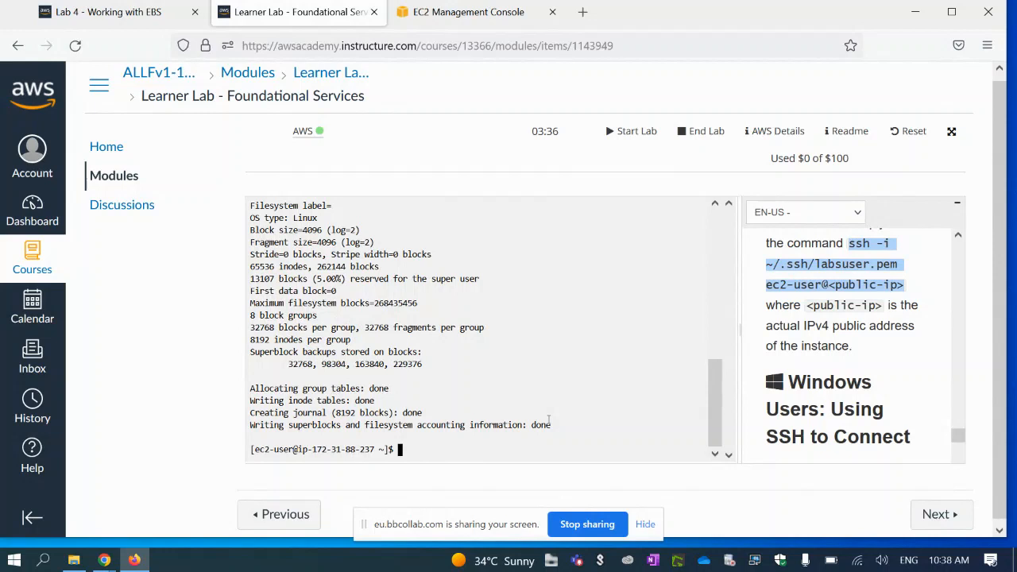
List the instance's mounted file systems again with df -h.
text(df -h)
key(Return)
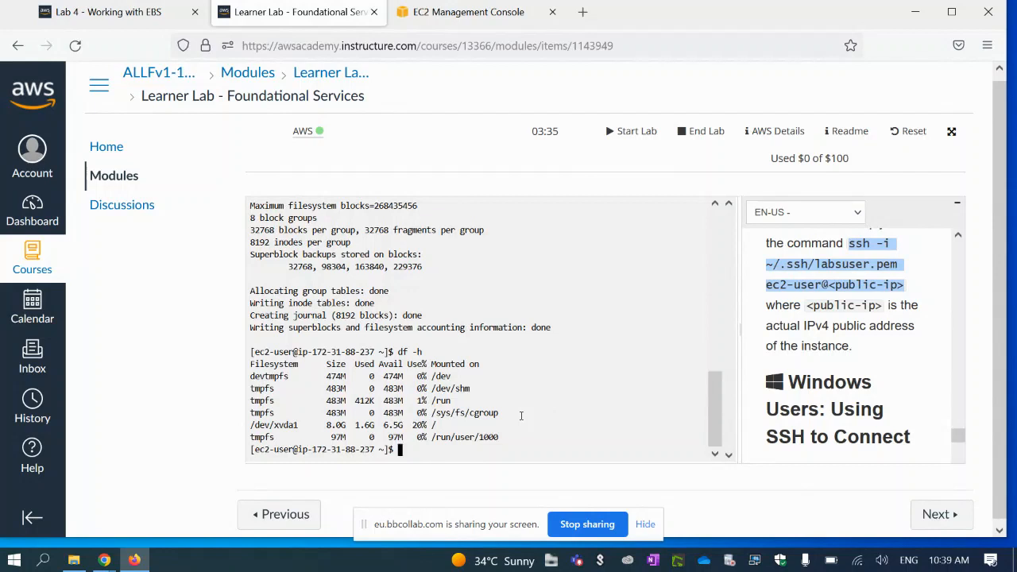
Create the mount point directory by running sudo mkdir /mnt/data-store.
text(suod m)
key(BackSpace)
key(BackSpace)
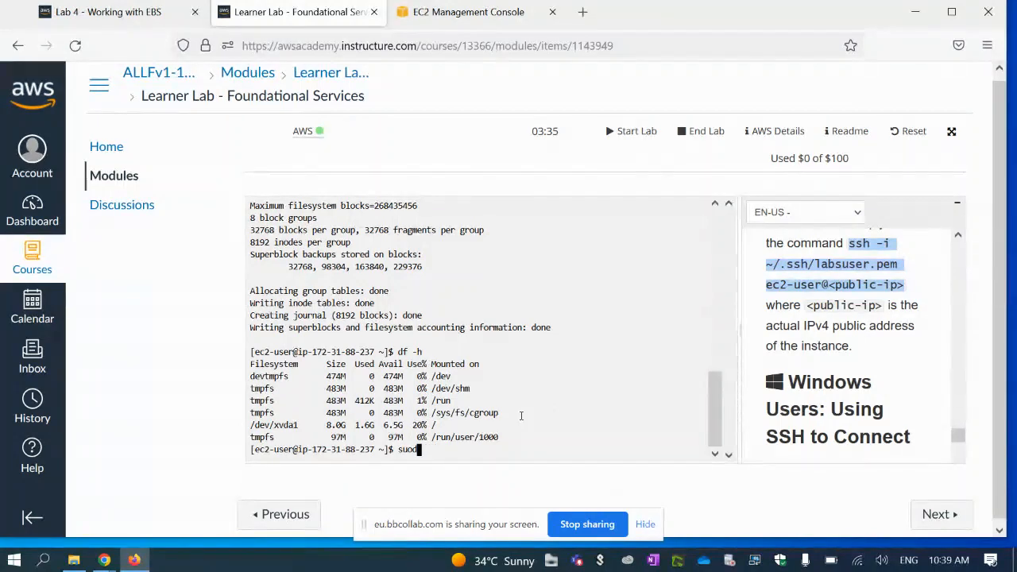
key(BackSpace)
key(BackSpace)
text(do m)
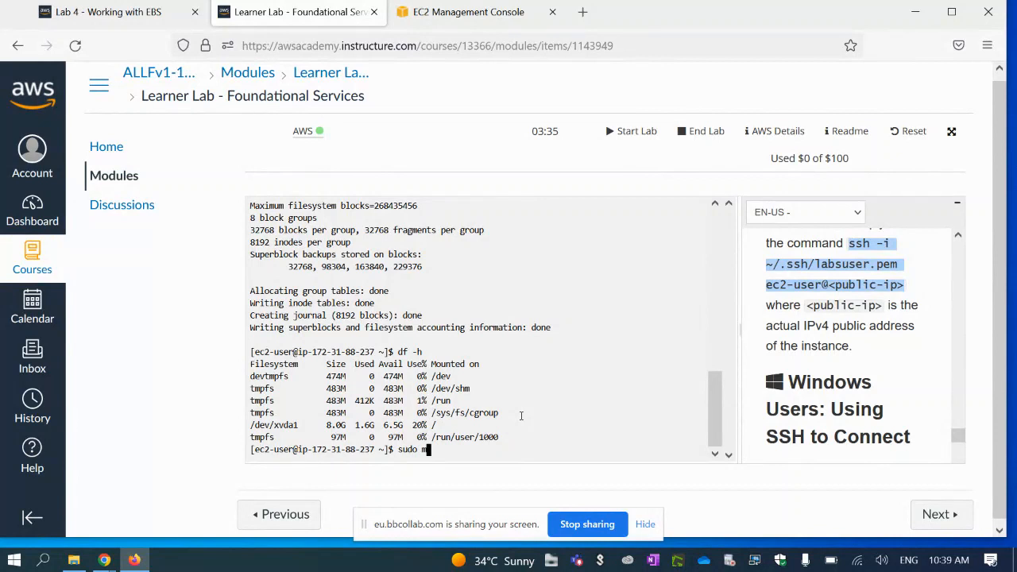
text(kdir /)
scroll(493, 445, up, 6)
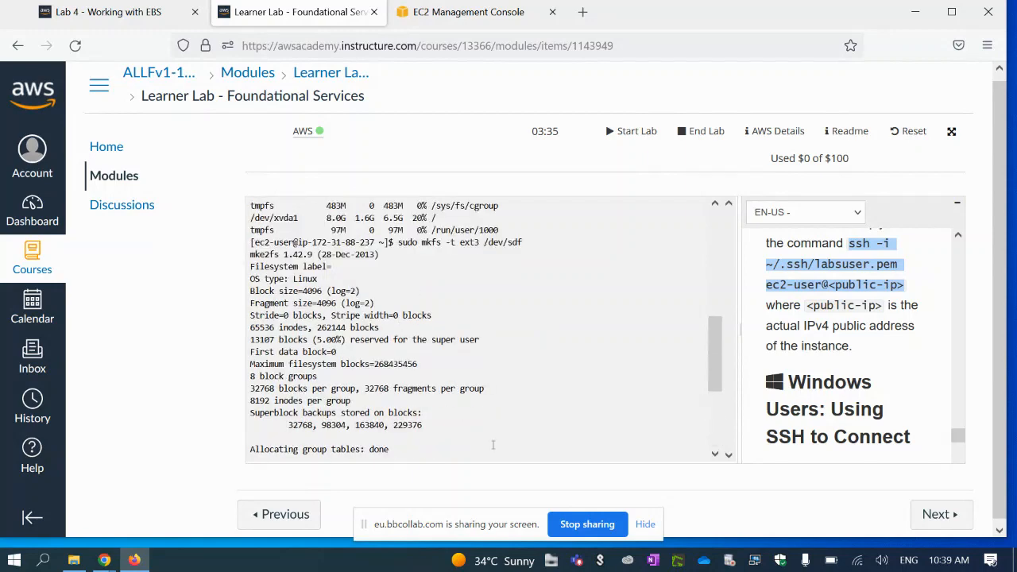
scroll(472, 401, down, 7)
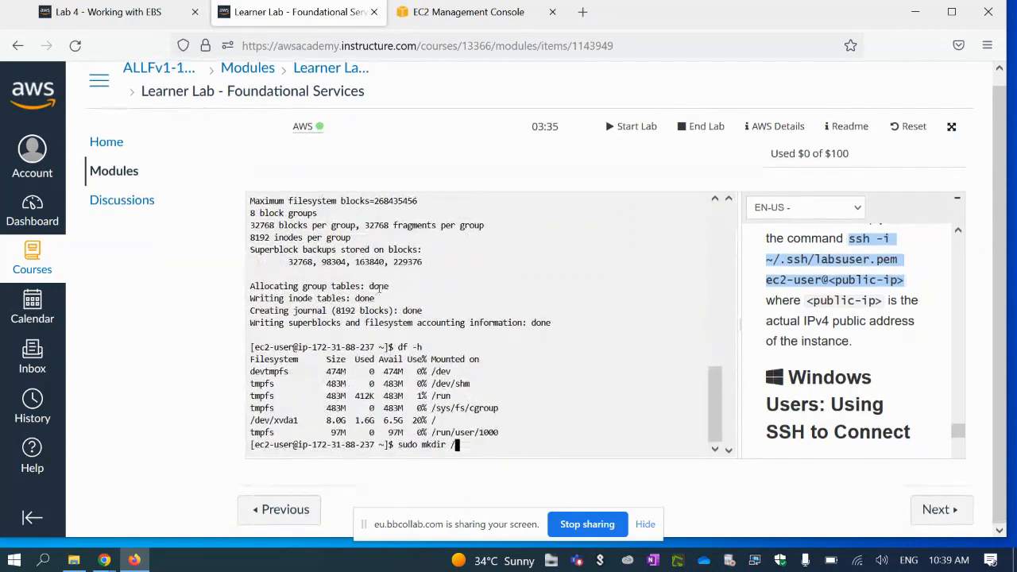
drag(546, 333, 545, 327)
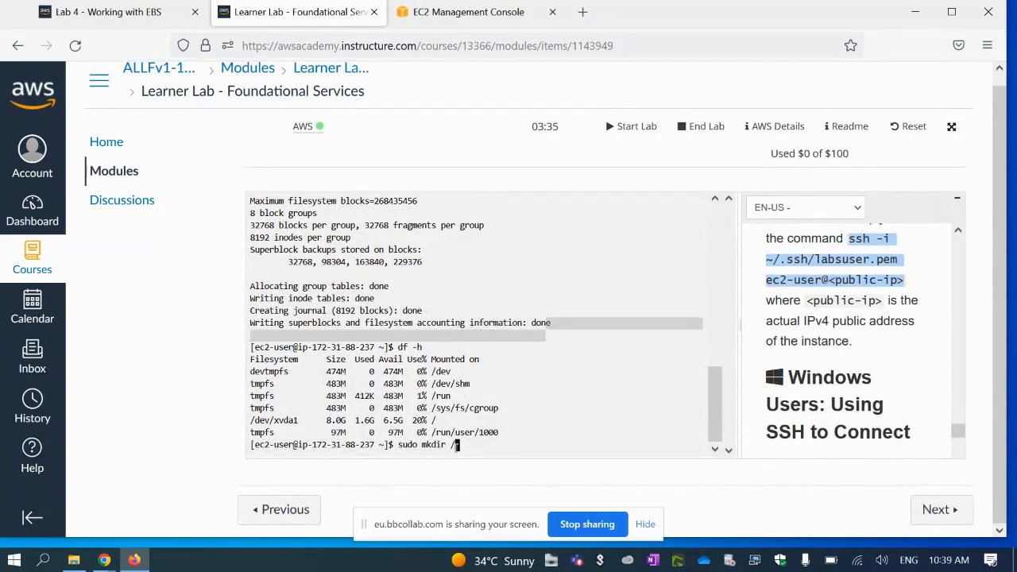
click(476, 443)
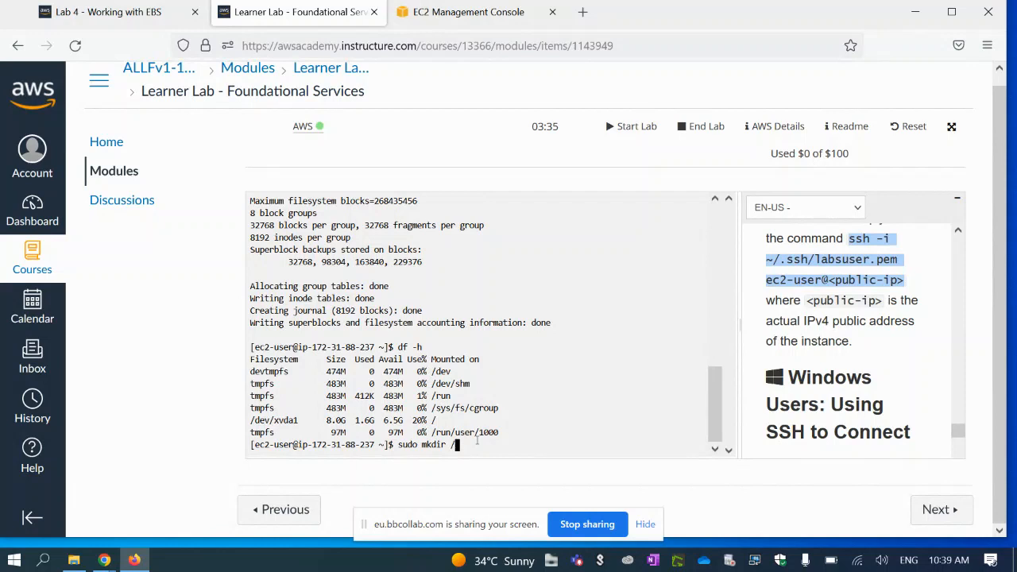
text(mnt/s)
key(BackSpace)
text(data-store)
key(Return)
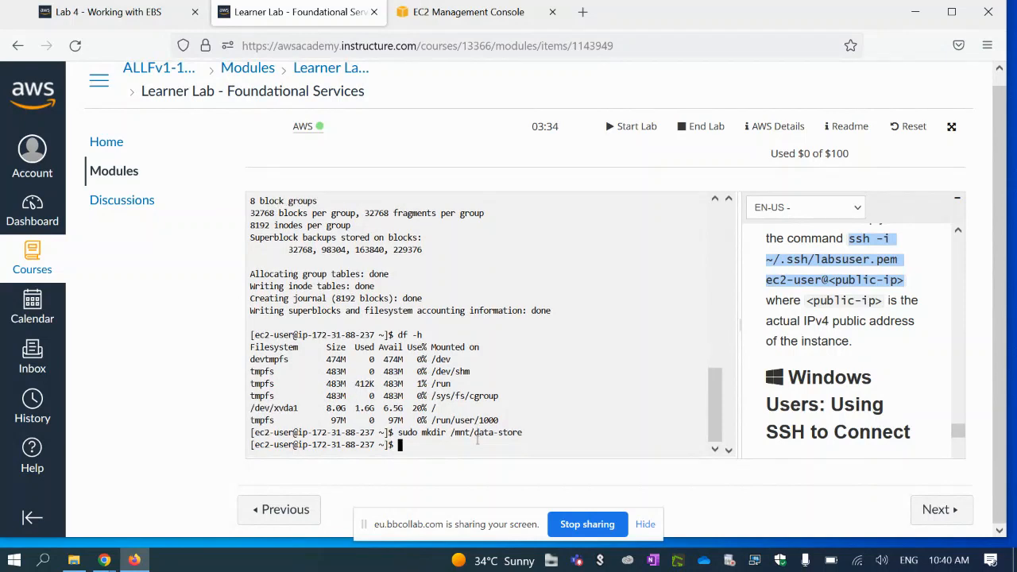
Mount the new volume with sudo mount /dev/sdf /mnt/data-store and list the mounted file systems with df -h.
text(sudo mou)
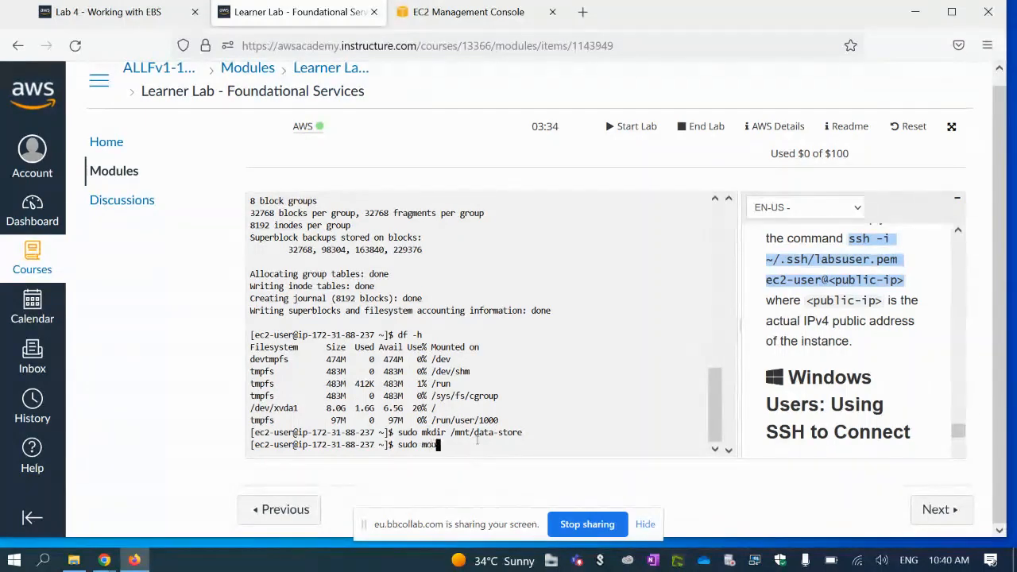
text(nt /)
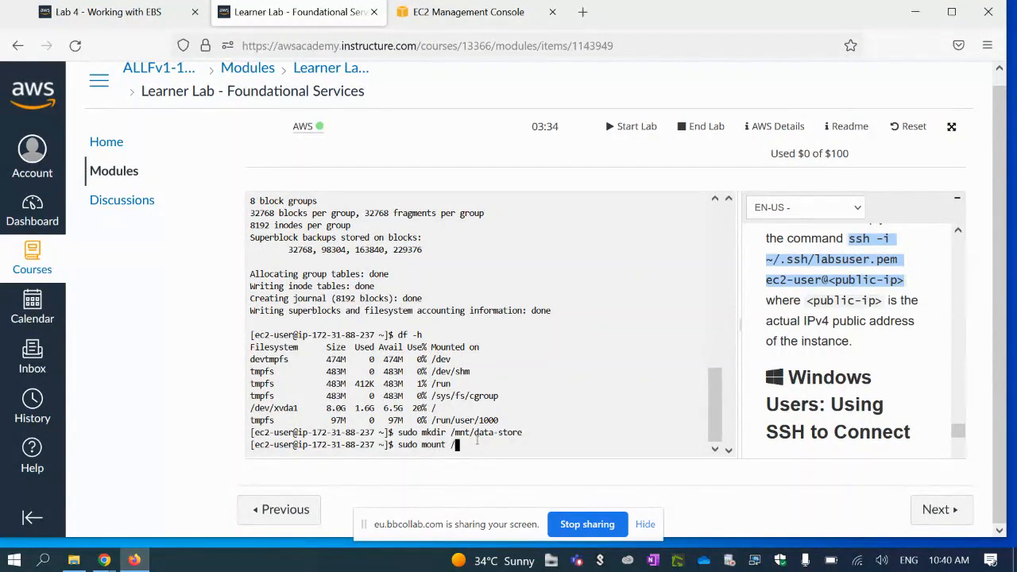
text(dev/sdf /mnt/s)
key(BackSpace)
text(data-store)
key(Return)
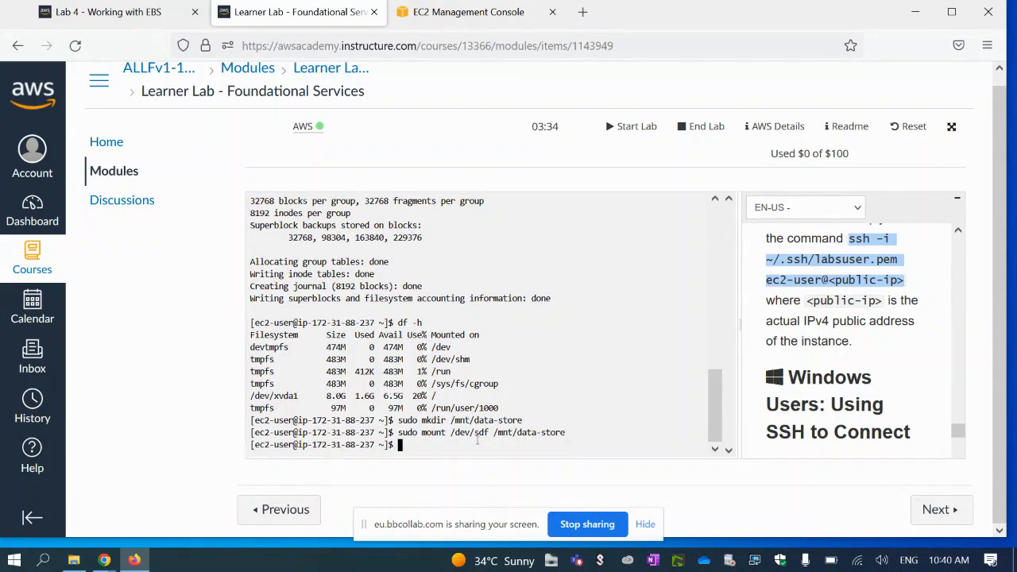
text(df -h)
key(Return)
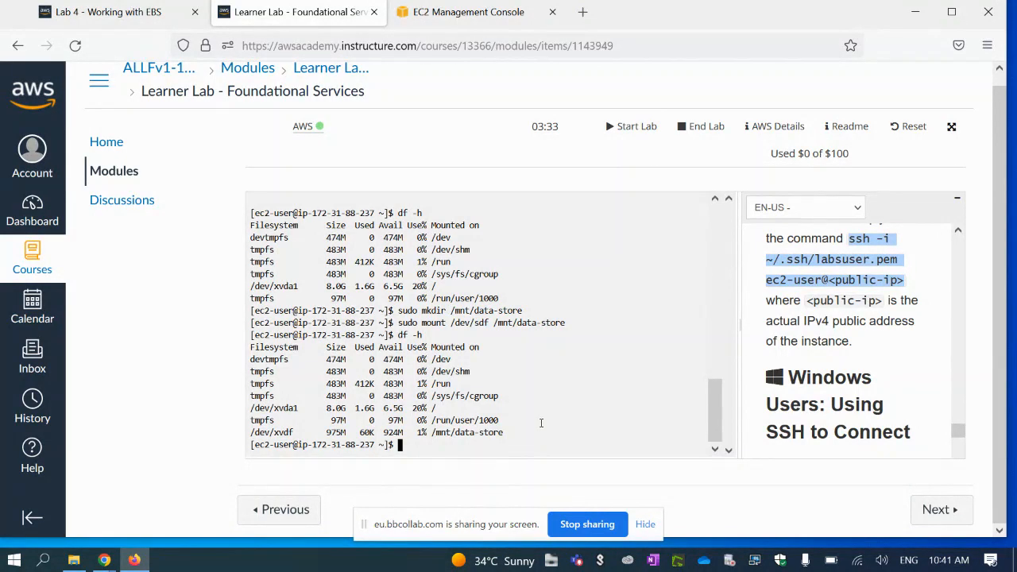
Start a sudo command, leave it unsent, and find the instruction for writing text to a file on the volume in the Lab 4 guide.
text(sudo)
click(111, 11)
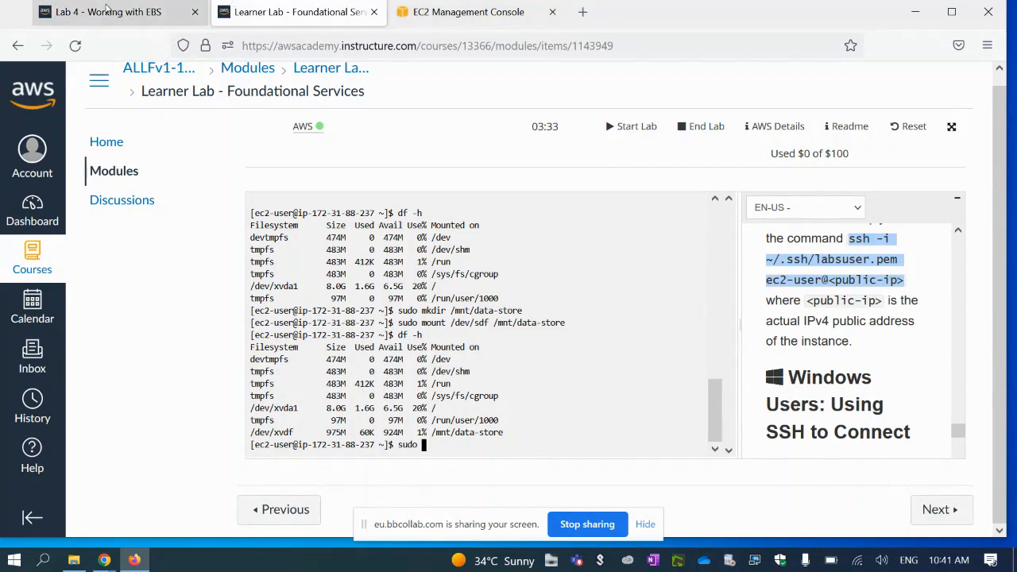
scroll(431, 343, down, 5)
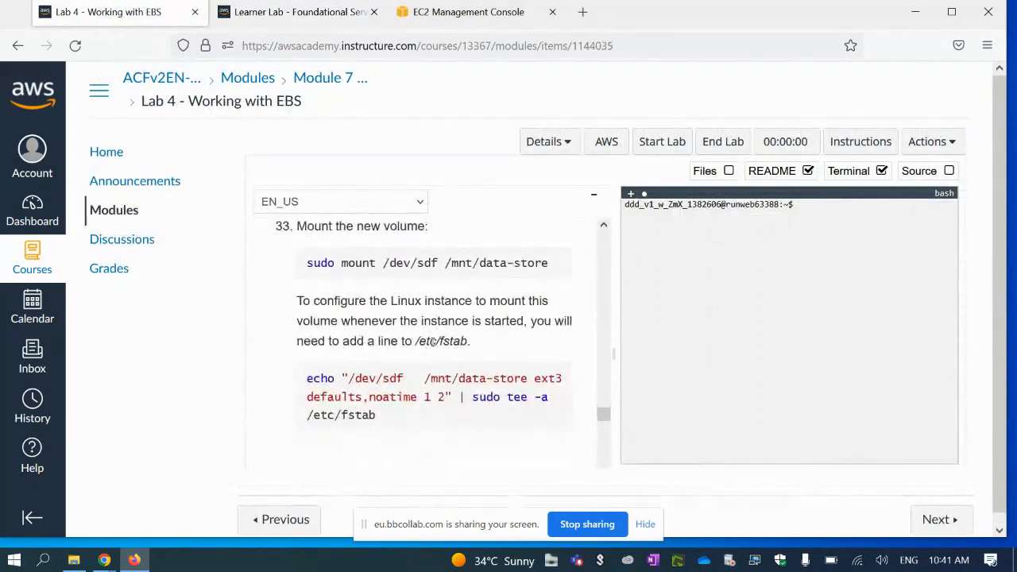
scroll(432, 342, down, 1)
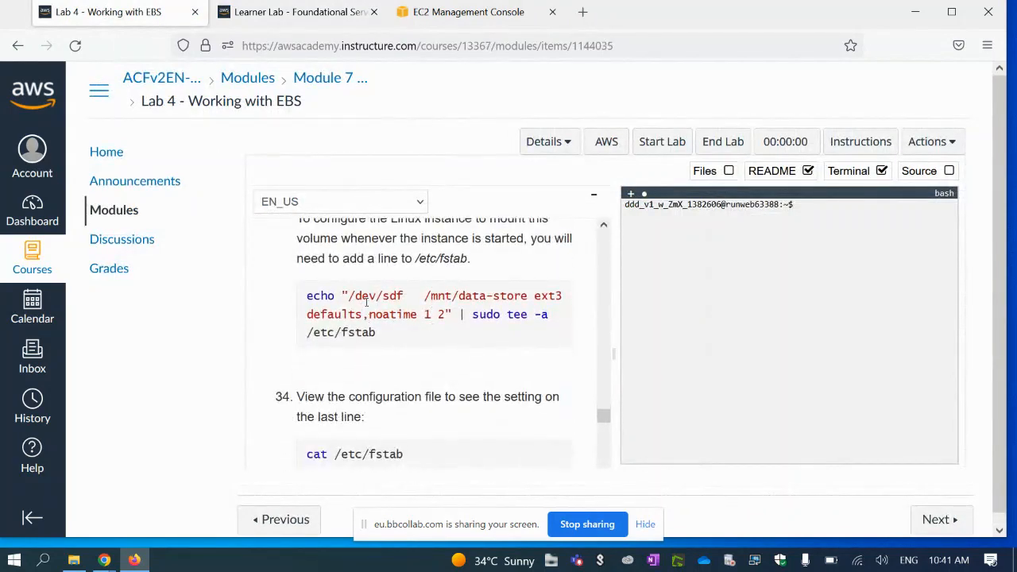
scroll(405, 339, down, 2)
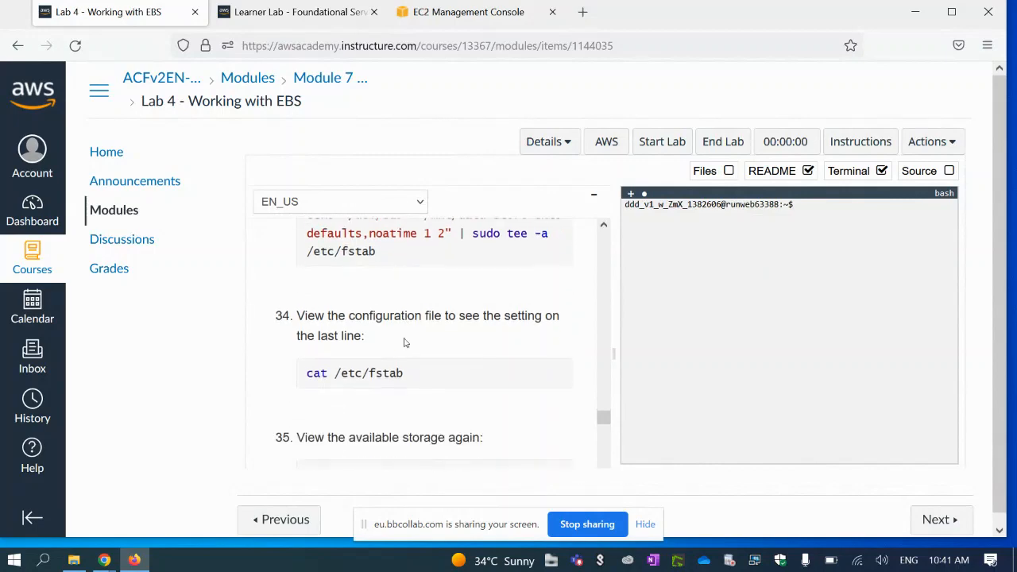
scroll(405, 342, down, 2)
scroll(404, 342, down, 7)
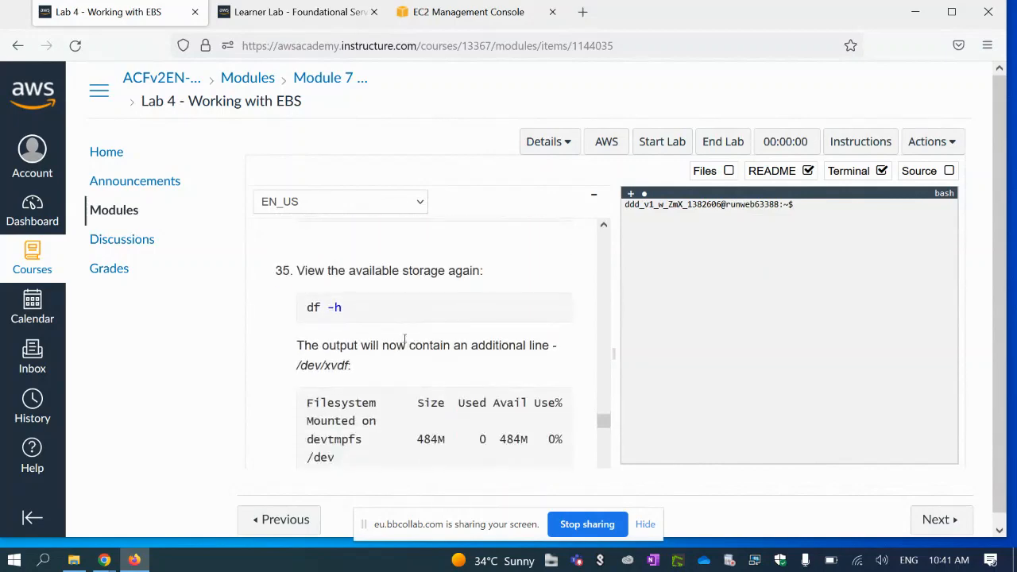
scroll(404, 339, down, 3)
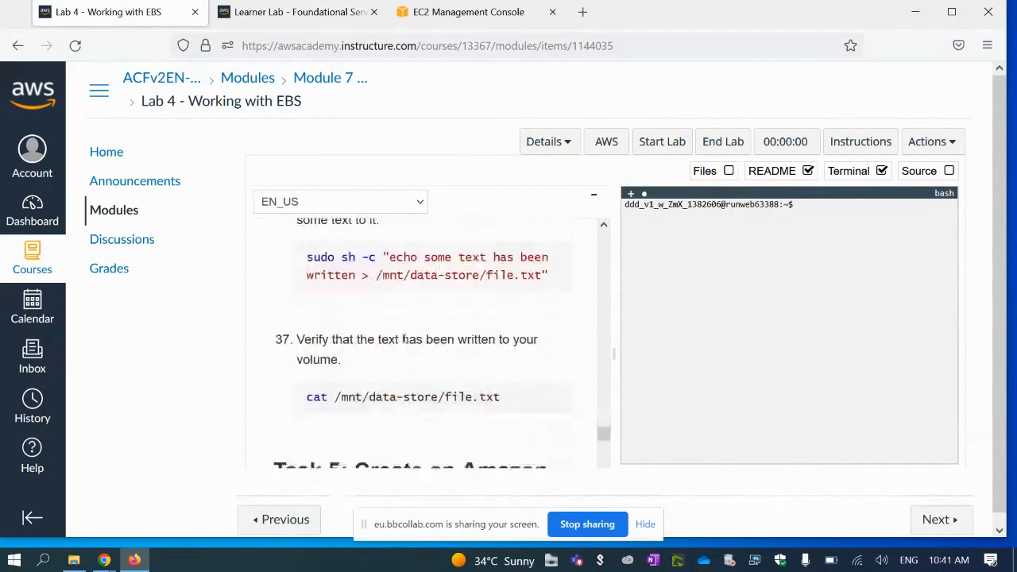
drag(307, 257, 368, 255)
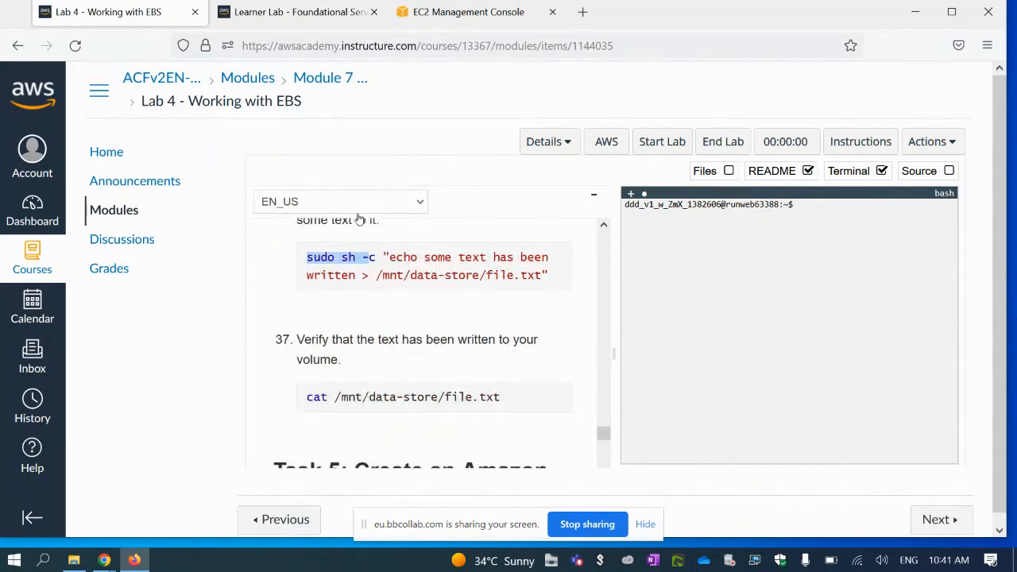
click(369, 256)
drag(343, 257, 383, 257)
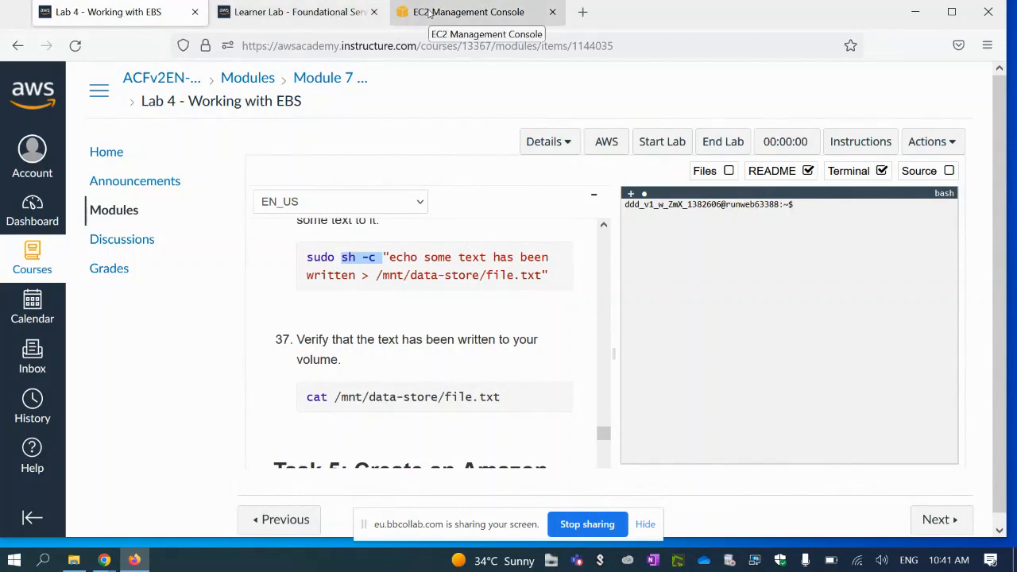
In the Learner Lab terminal, extend the pending command with sh -c and a quoted echo of a short sentence about the file's owner, redirected to /mnt/data-store.
click(300, 12)
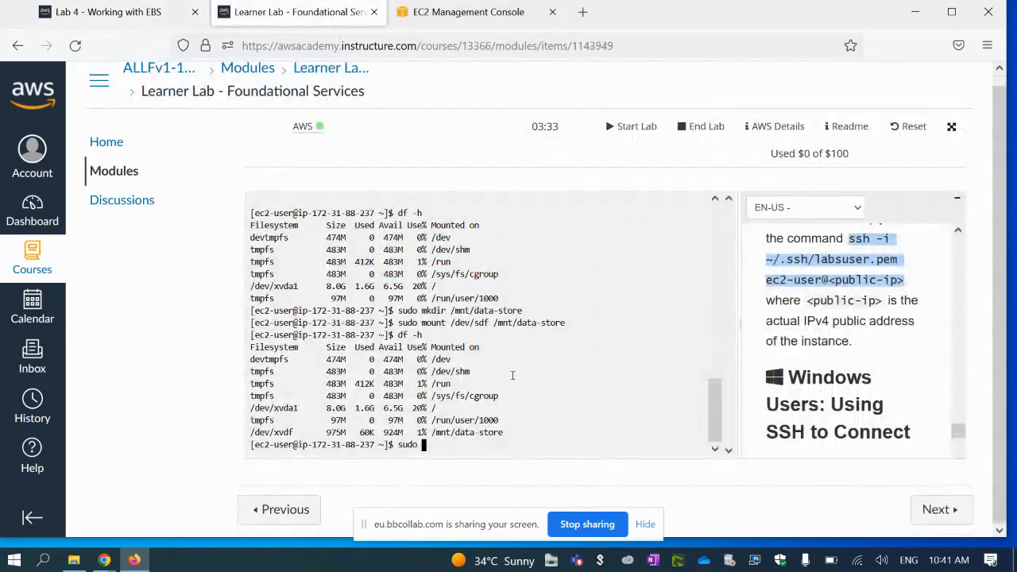
text(sh -c ")
click(102, 22)
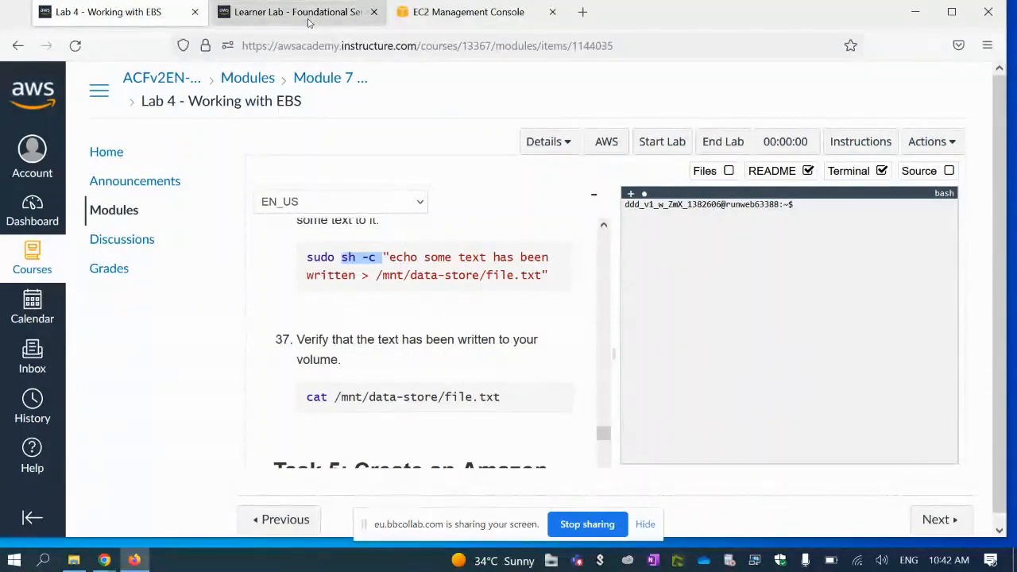
click(444, 12)
click(300, 12)
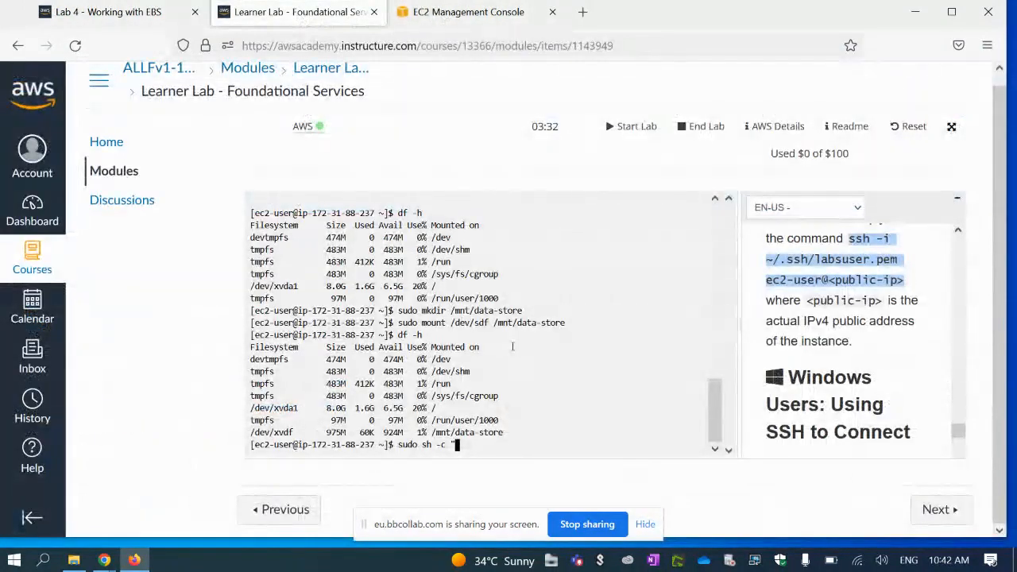
text(echo )
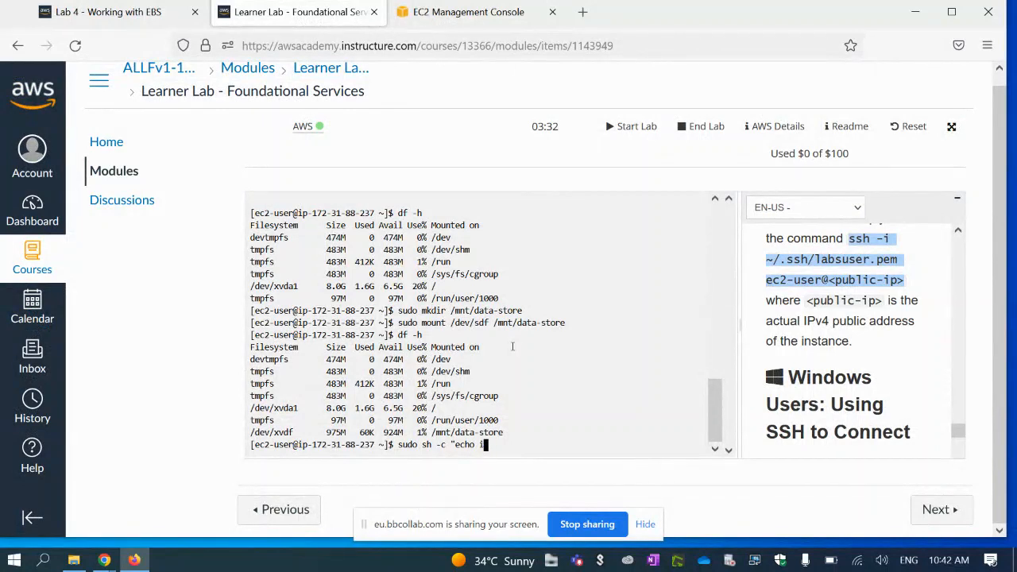
text(this is osama file > /mnt/data-store")
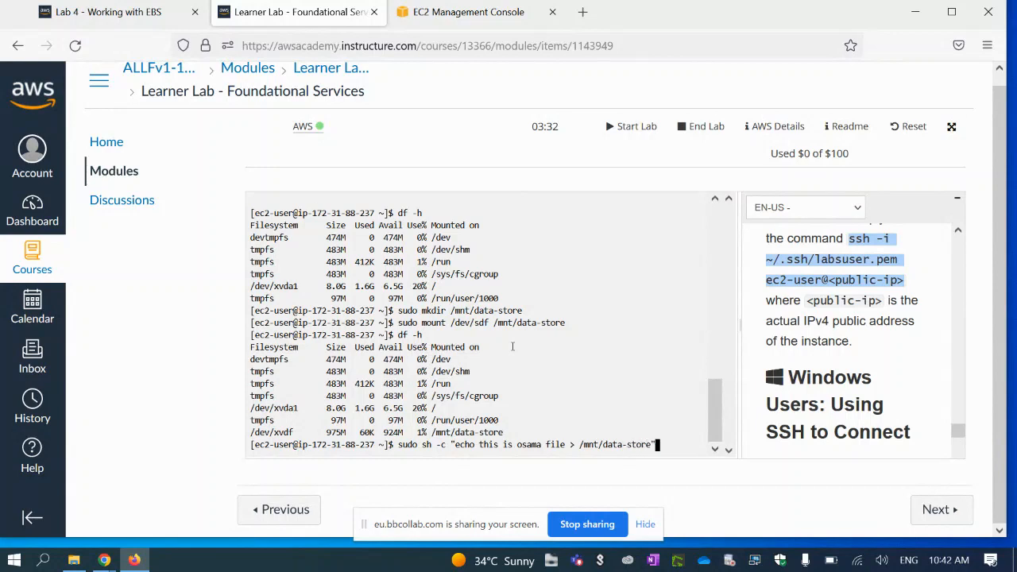
Check the file path in the Lab 4 guide, change the pending command's redirect target to /mnt/data-store/file1.txt, and run it.
click(106, 8)
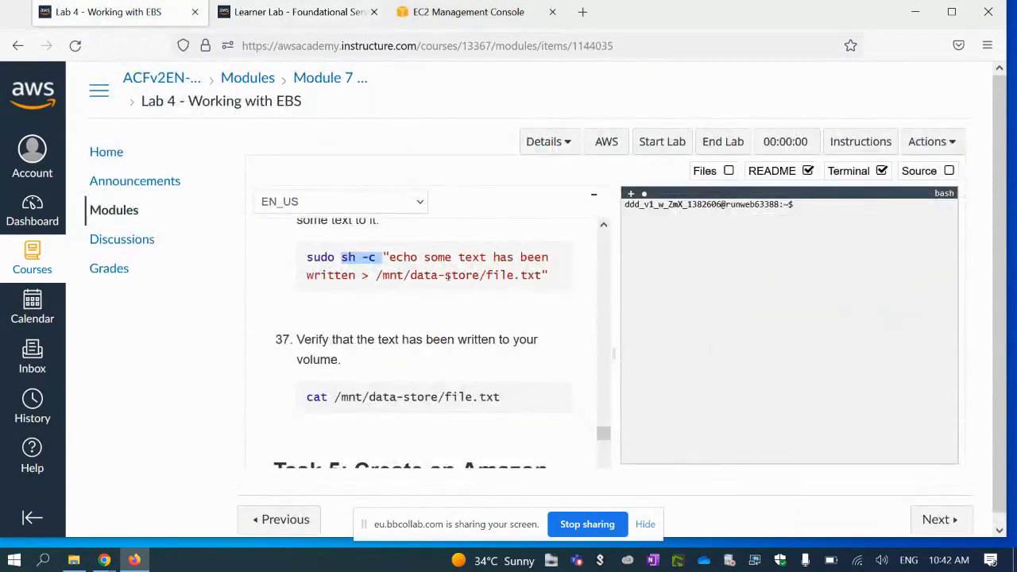
click(315, 16)
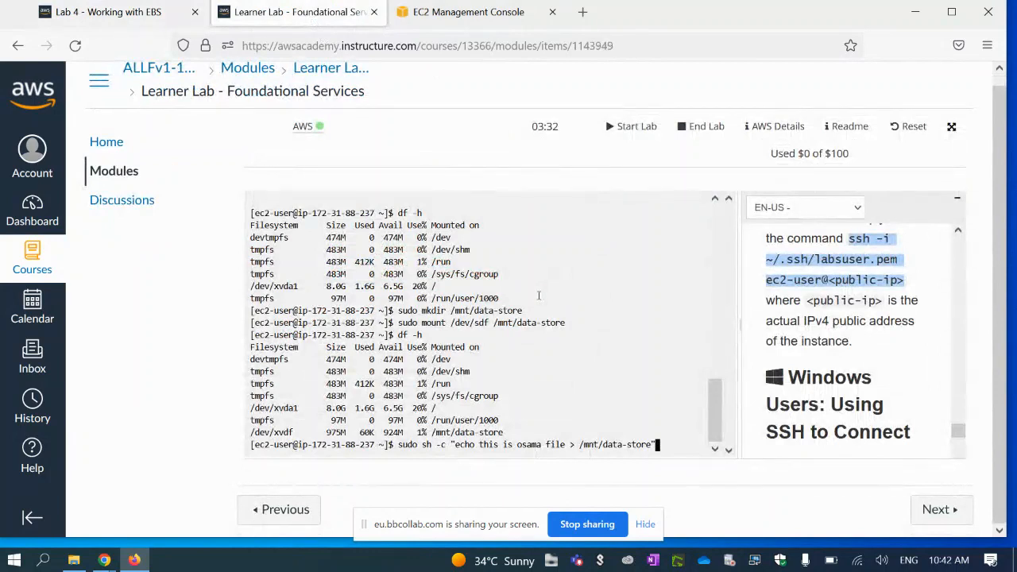
key(BackSpace)
text(/file1.txt)
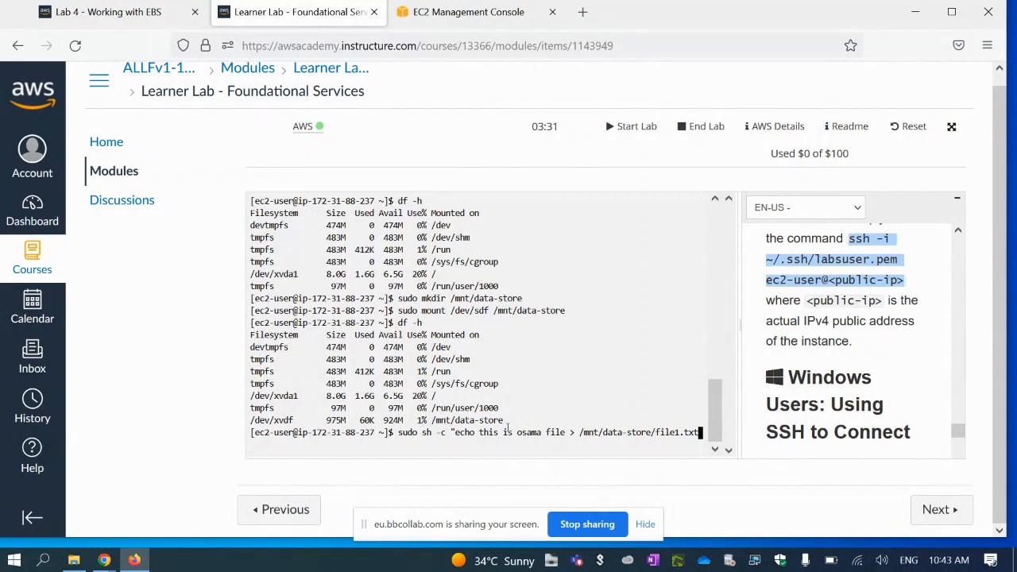
drag(457, 433, 482, 424)
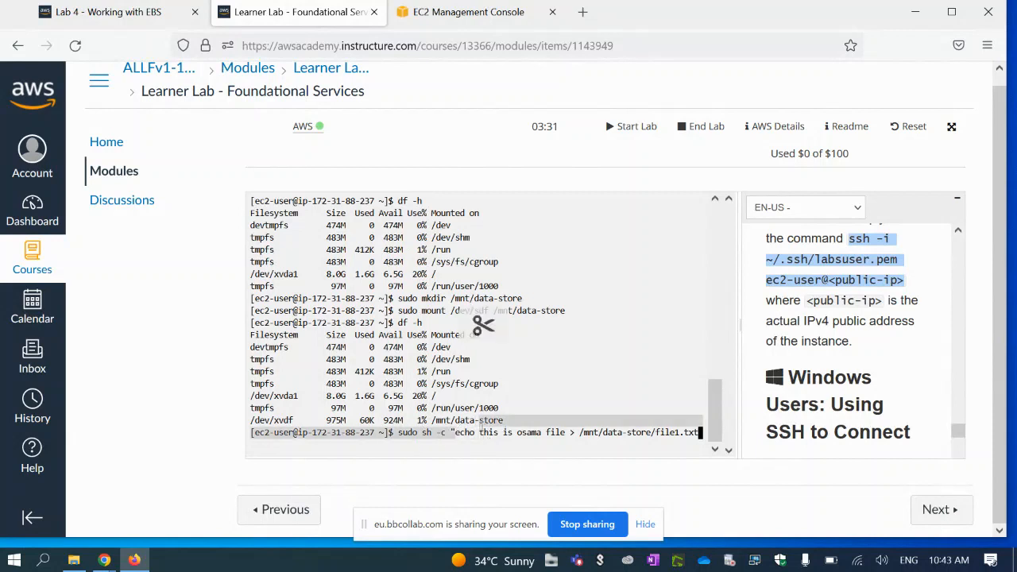
click(484, 429)
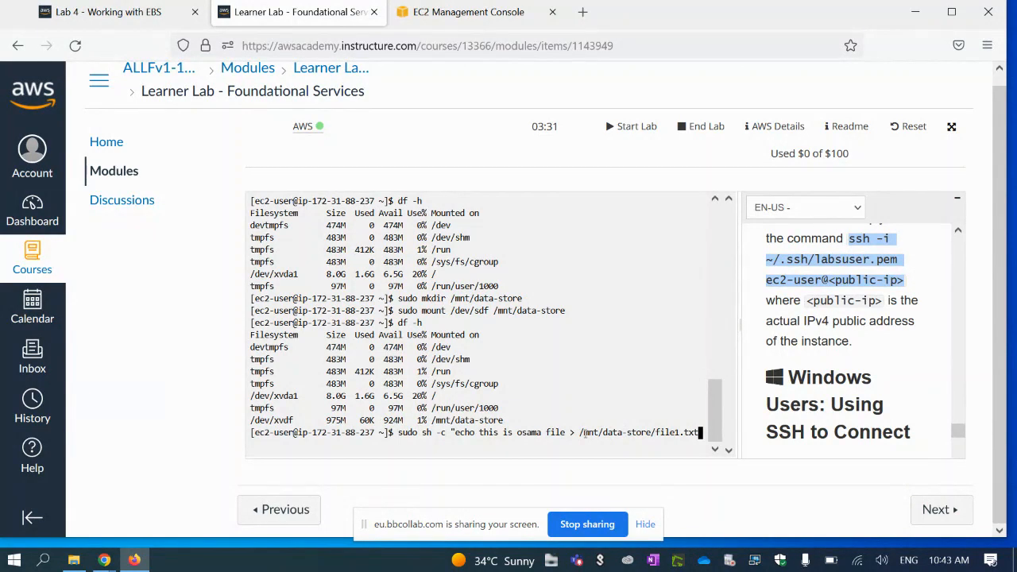
key(Return)
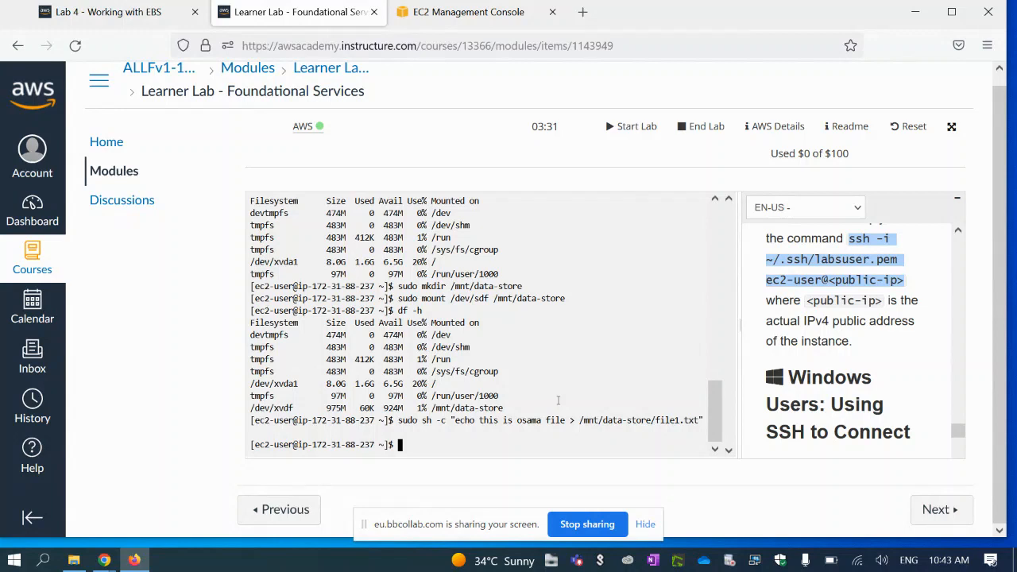
Change to the /mnt/data-store directory and list its contents with ls.
text(cd /mnt/data-store)
key(Return)
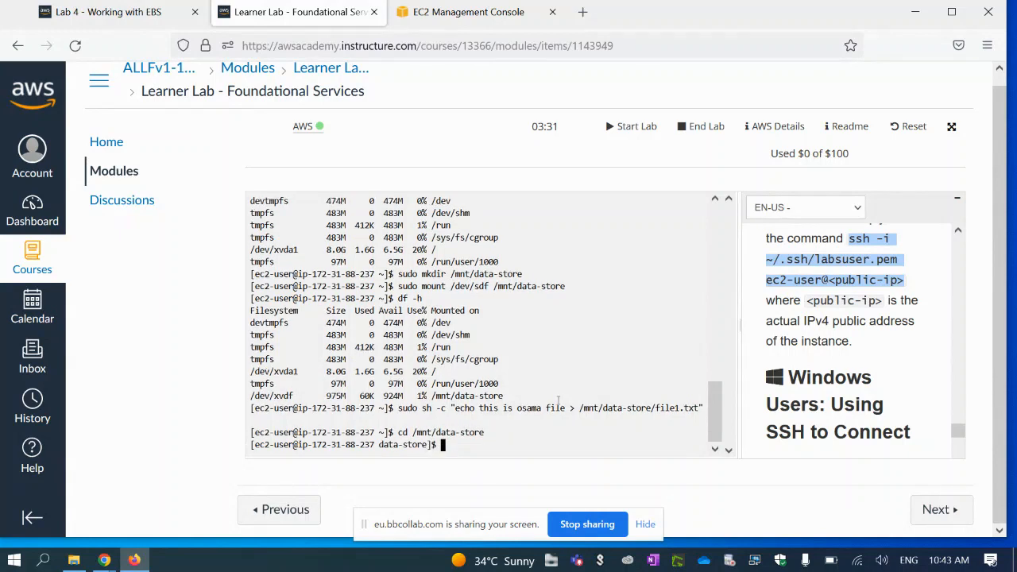
text(ls)
key(Return)
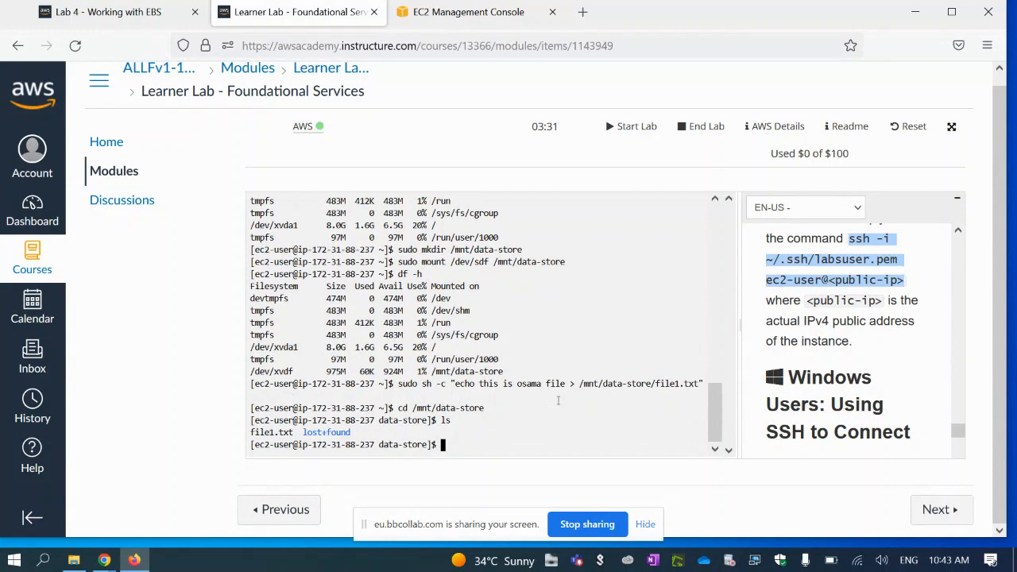
Display the contents of file1.txt in /mnt/data-store with cat and check the written text.
drag(293, 432, 246, 436)
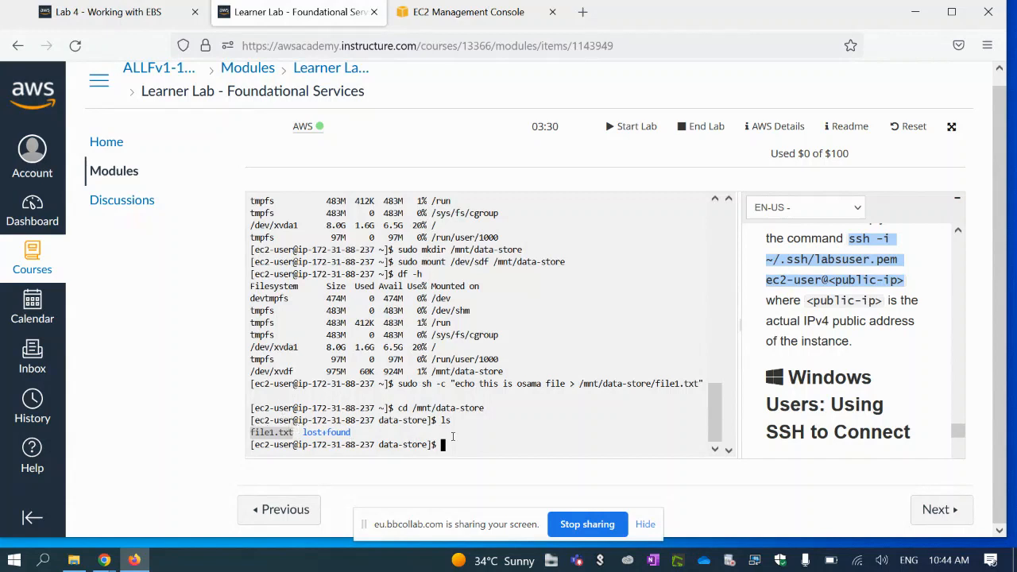
click(485, 434)
text(cat f)
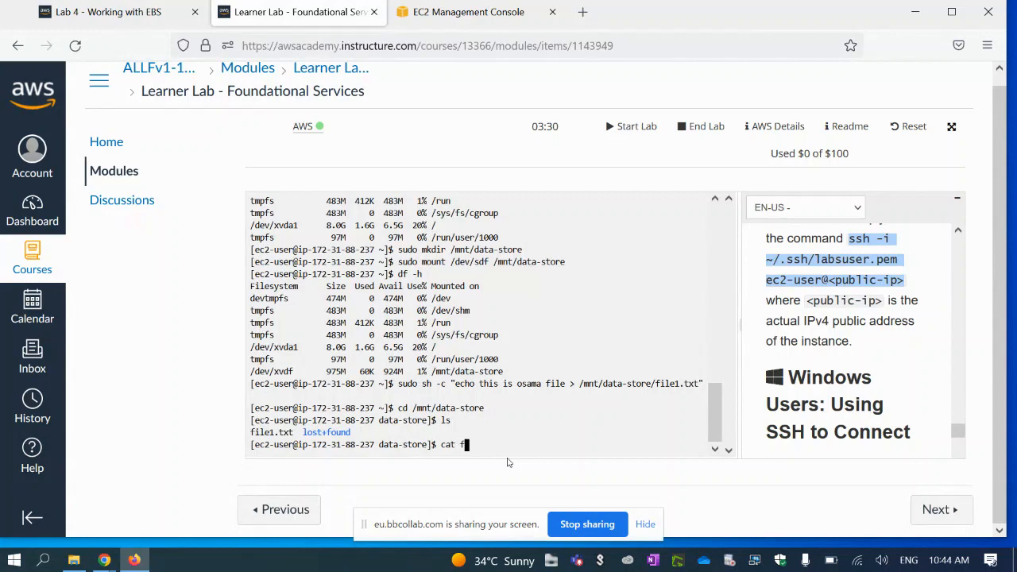
text(ile1.)
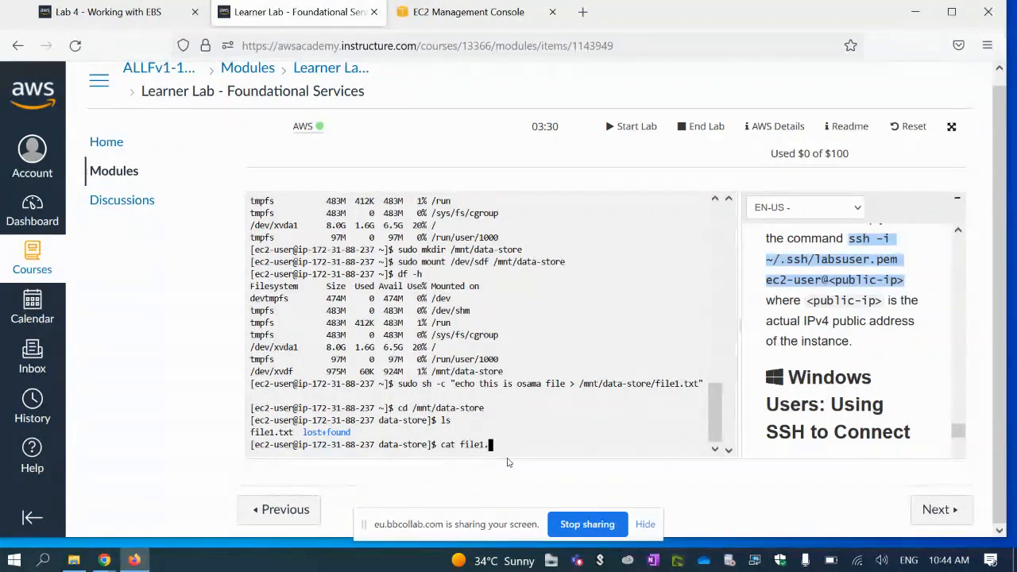
text(txt)
key(Return)
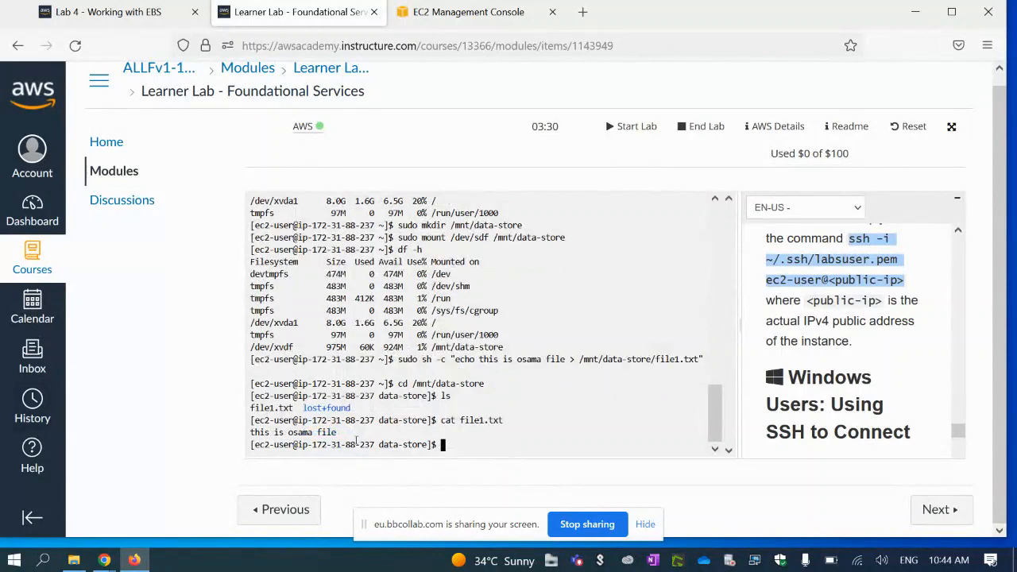
drag(359, 434, 244, 434)
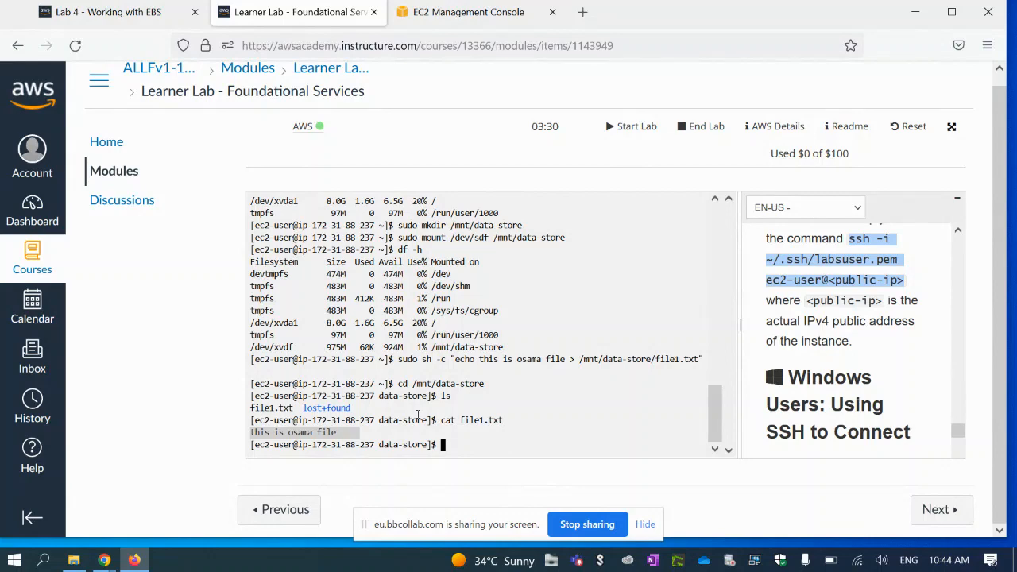
Check the Lab 4 guide's Task 5 on EBS snapshots, and open the Elastic Block Store volumes list in the EC2 console.
click(95, 12)
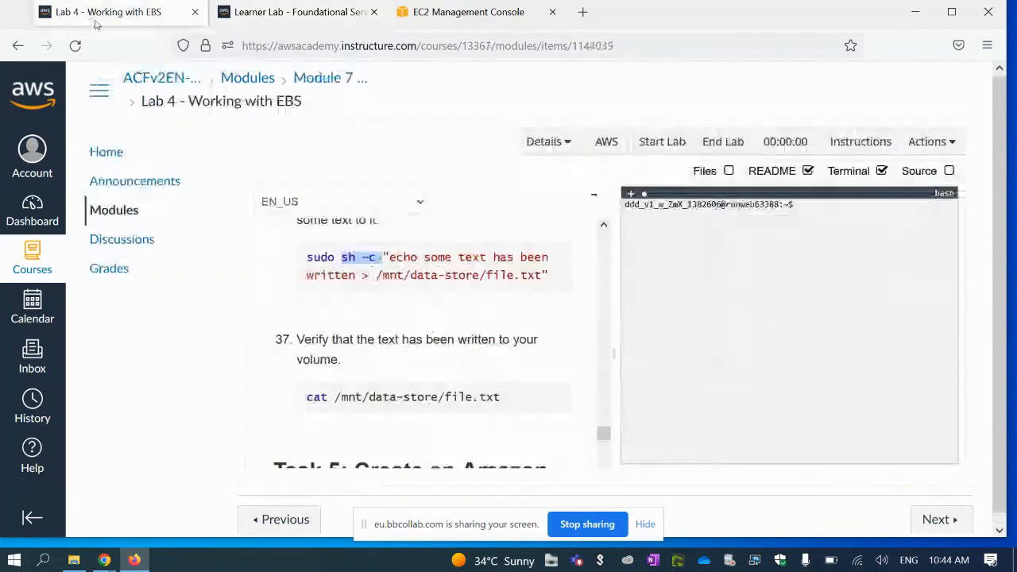
scroll(475, 328, up, 3)
scroll(445, 310, down, 6)
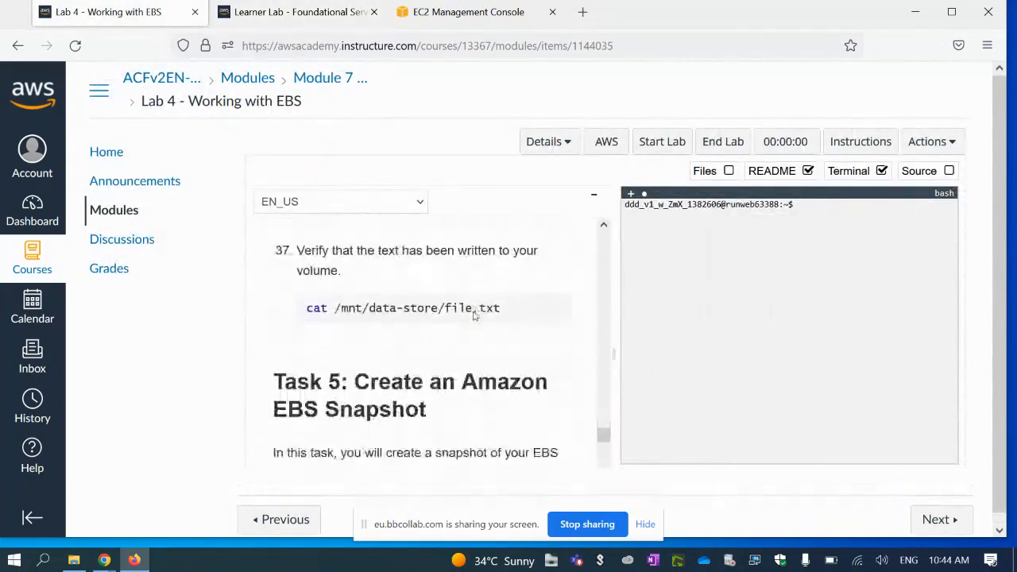
scroll(417, 289, up, 1)
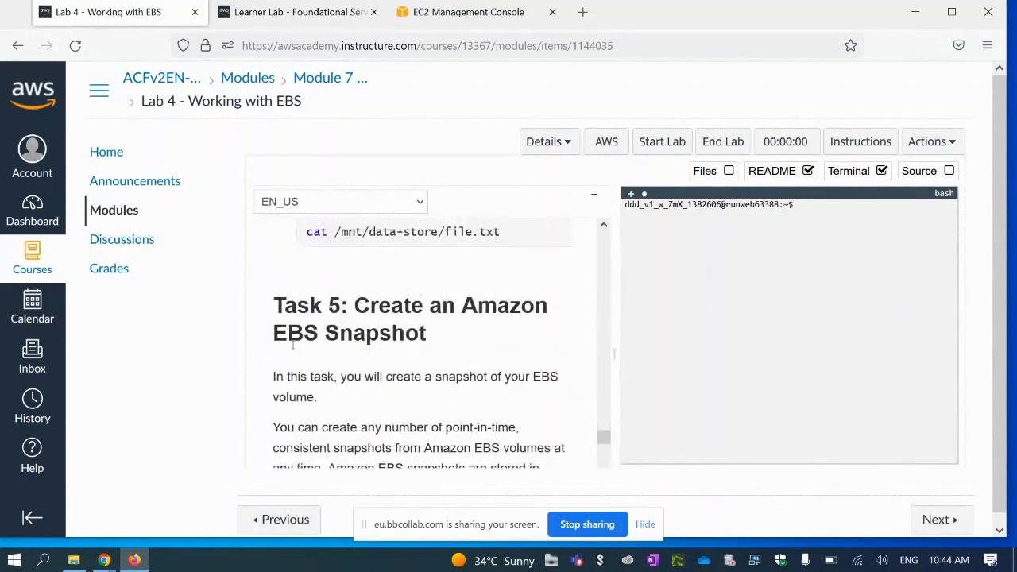
click(467, 14)
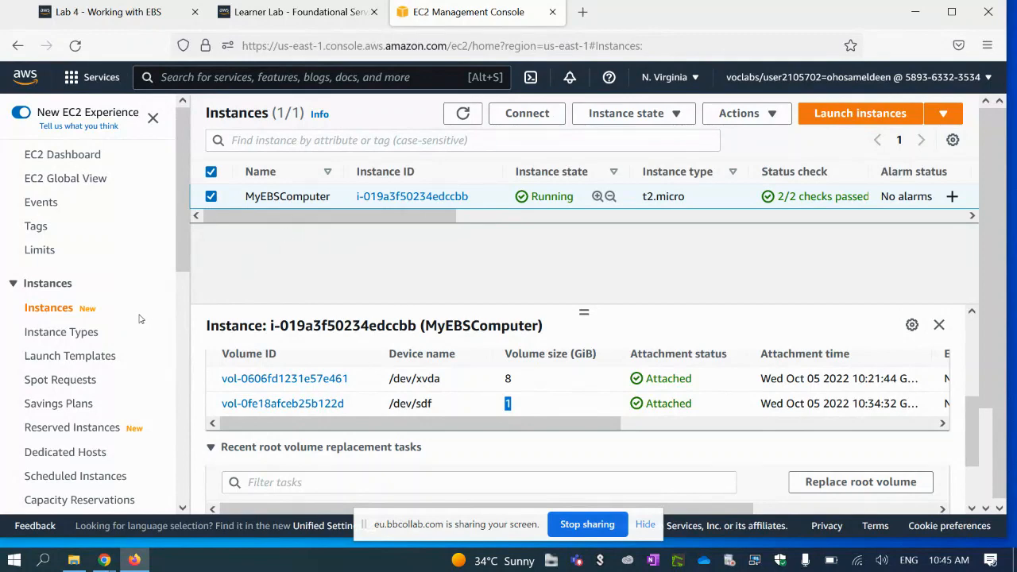
scroll(117, 335, down, 5)
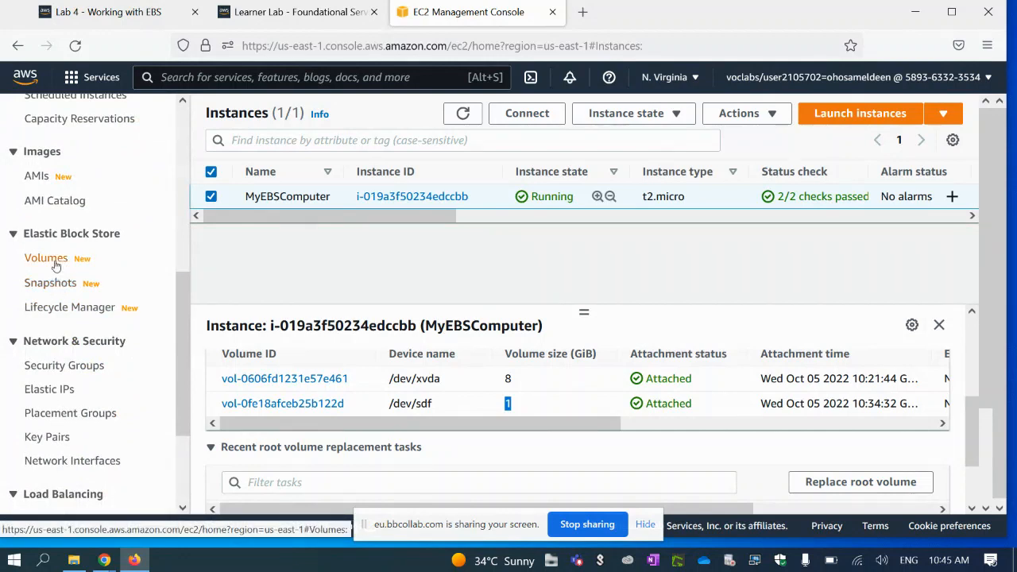
click(56, 265)
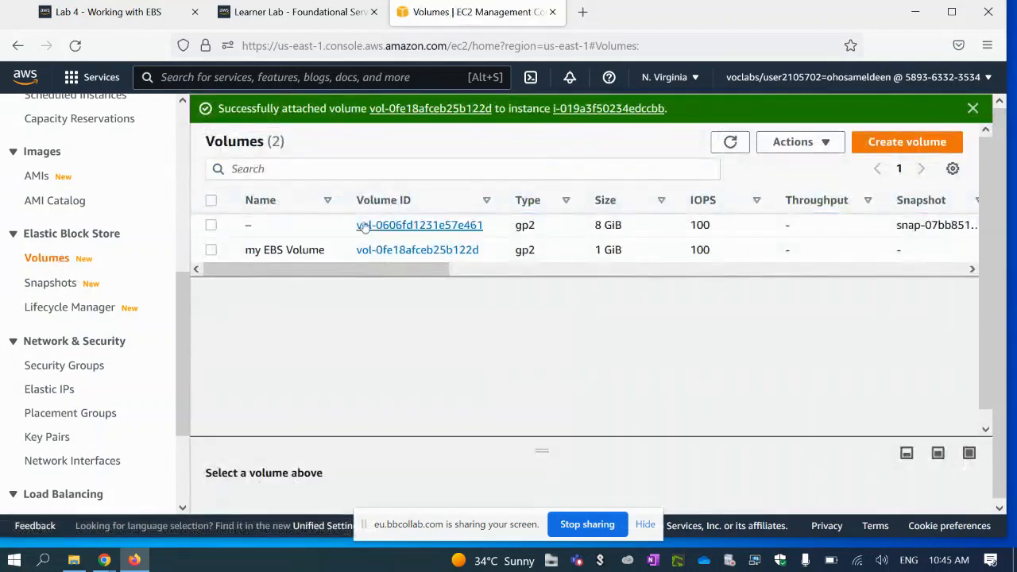
Start creating a snapshot from the 1 GiB volume named my EBS Volume.
click(211, 251)
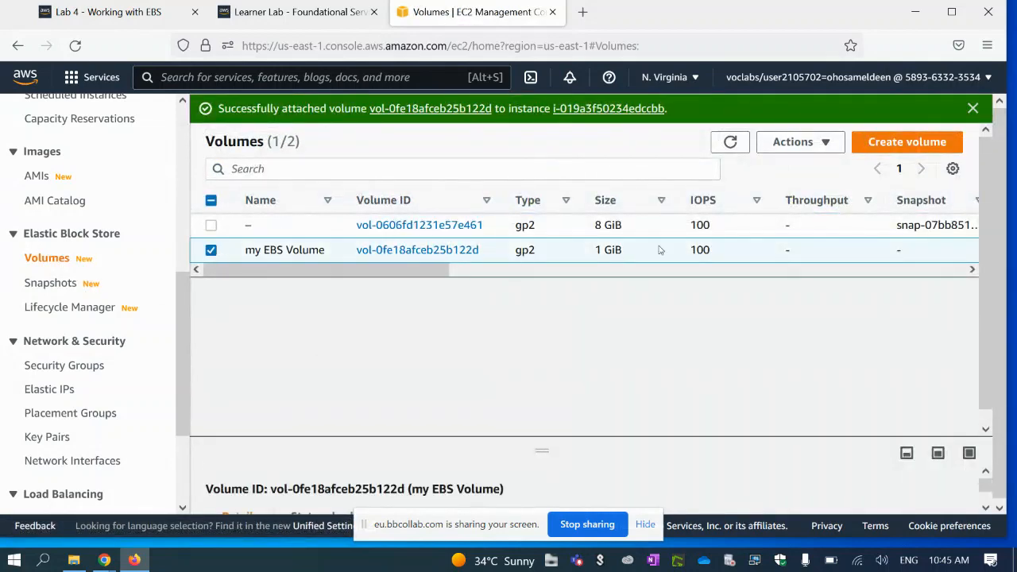
click(792, 143)
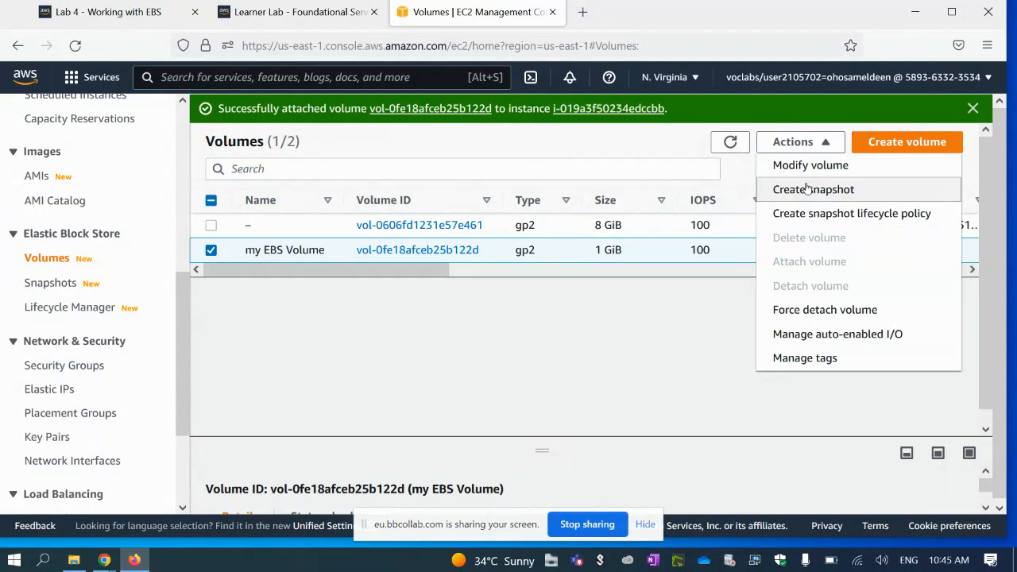
click(406, 342)
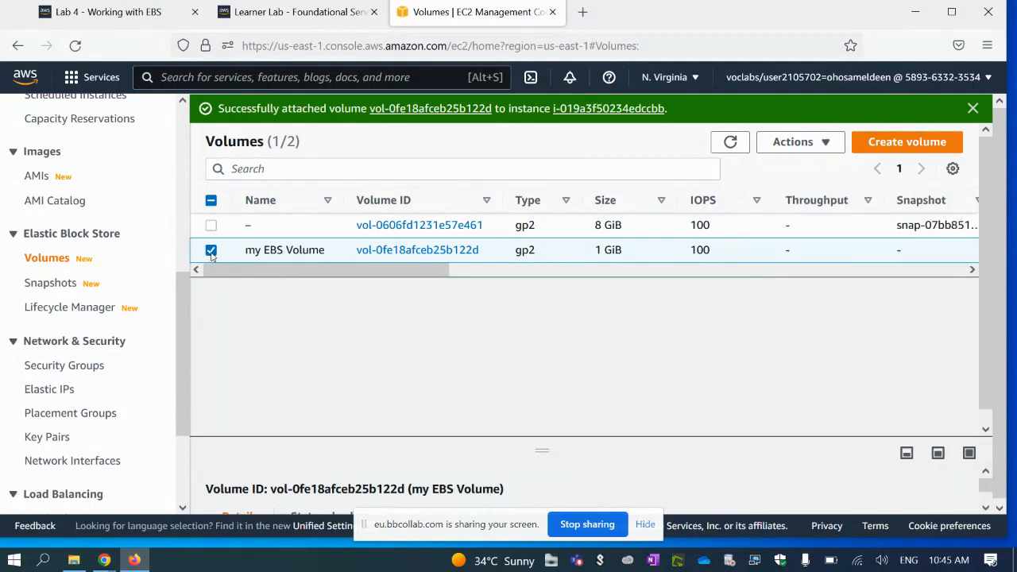
click(823, 143)
click(807, 191)
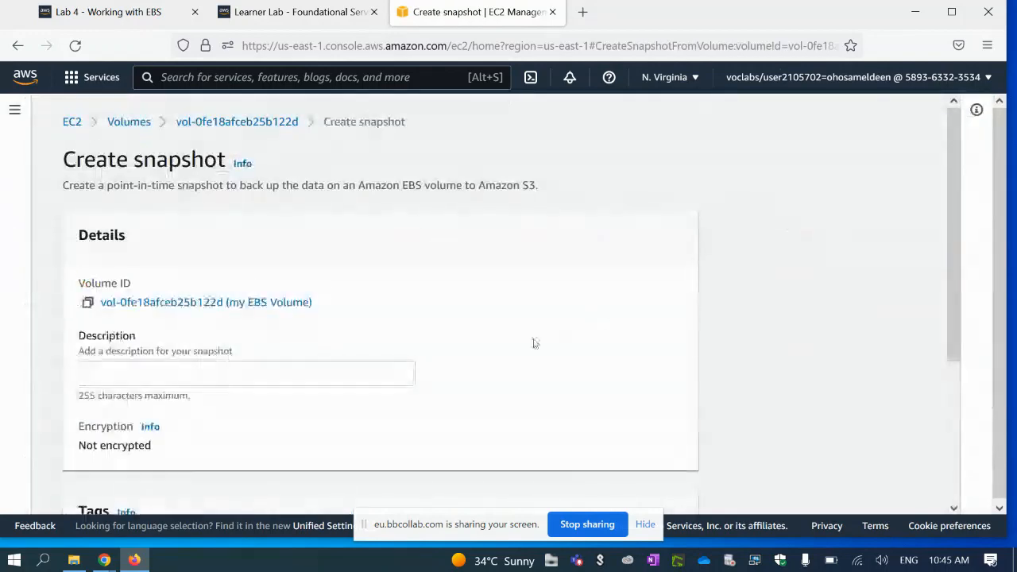
Add a tag with key Name and value myEBS_snapshot, and create the snapshot.
scroll(506, 315, down, 5)
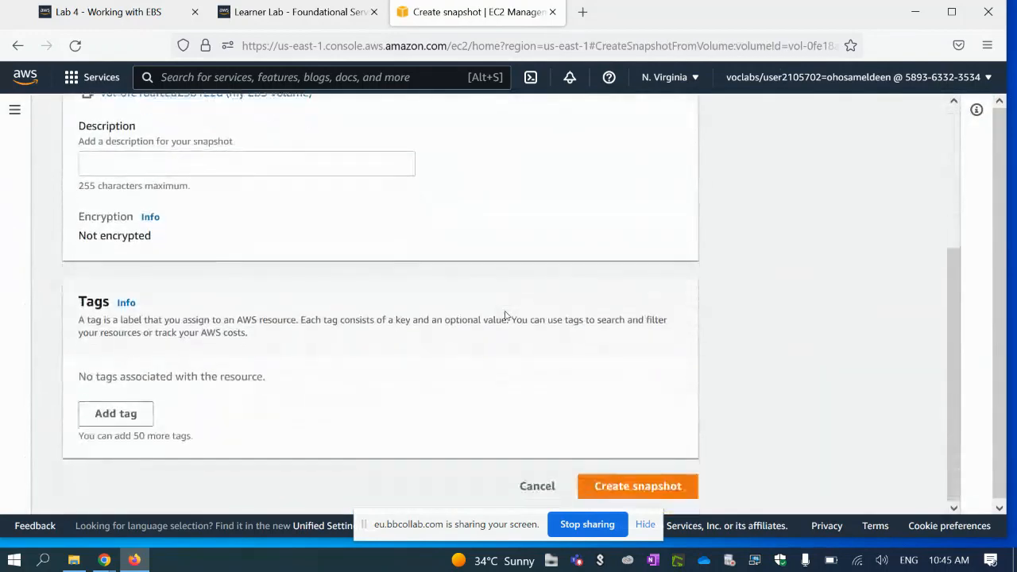
scroll(505, 316, up, 3)
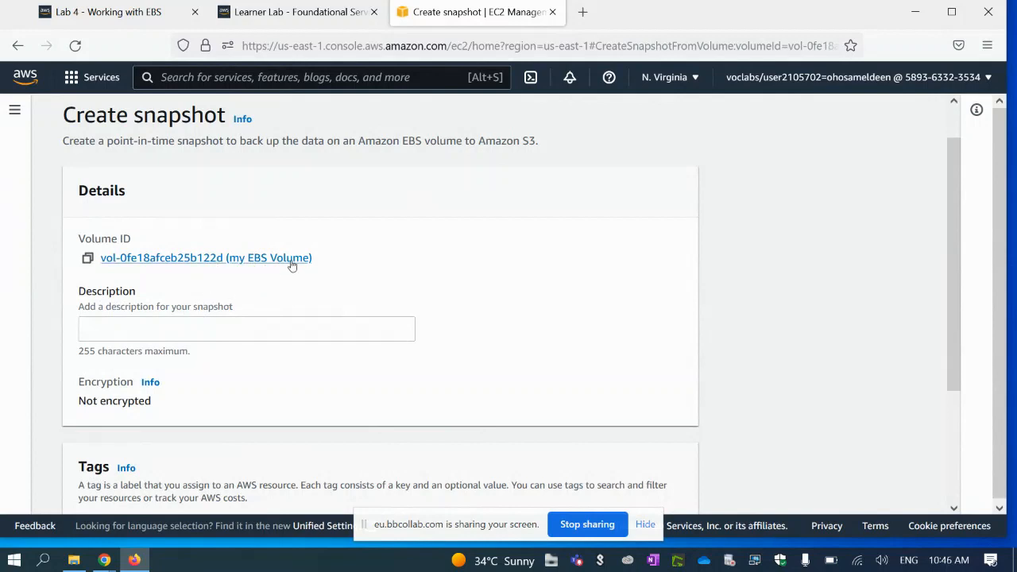
scroll(238, 318, down, 2)
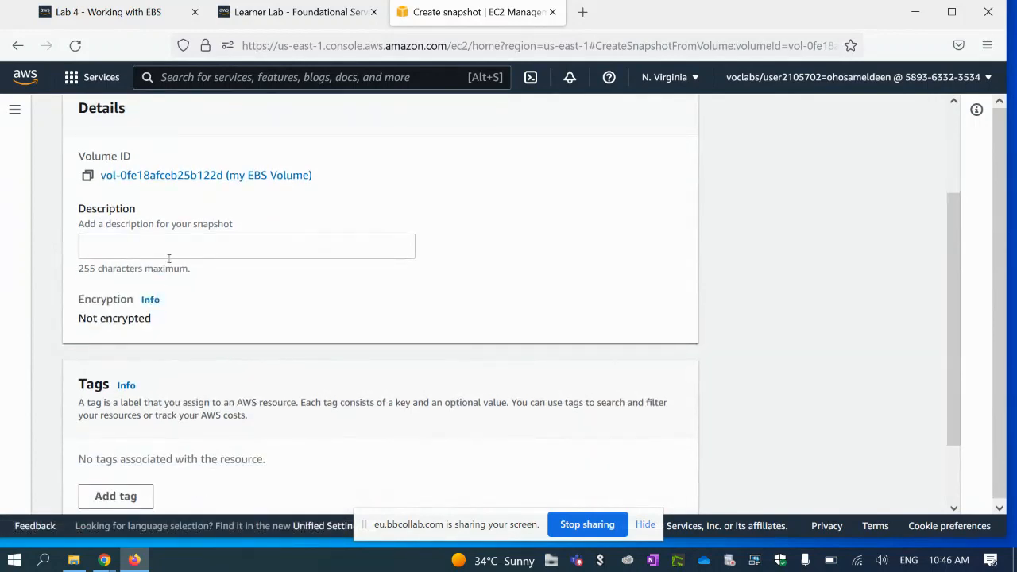
scroll(162, 242, down, 2)
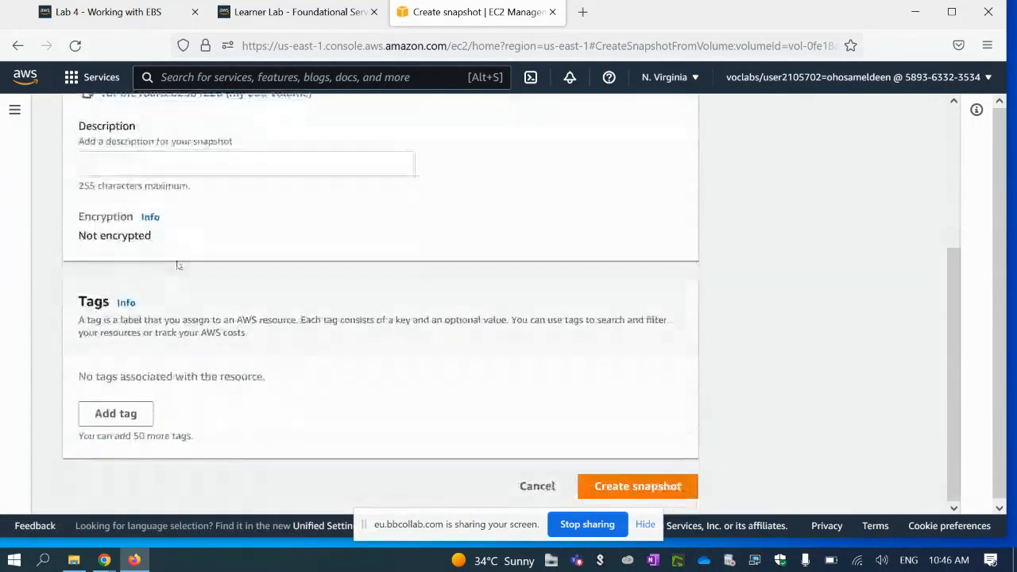
click(133, 418)
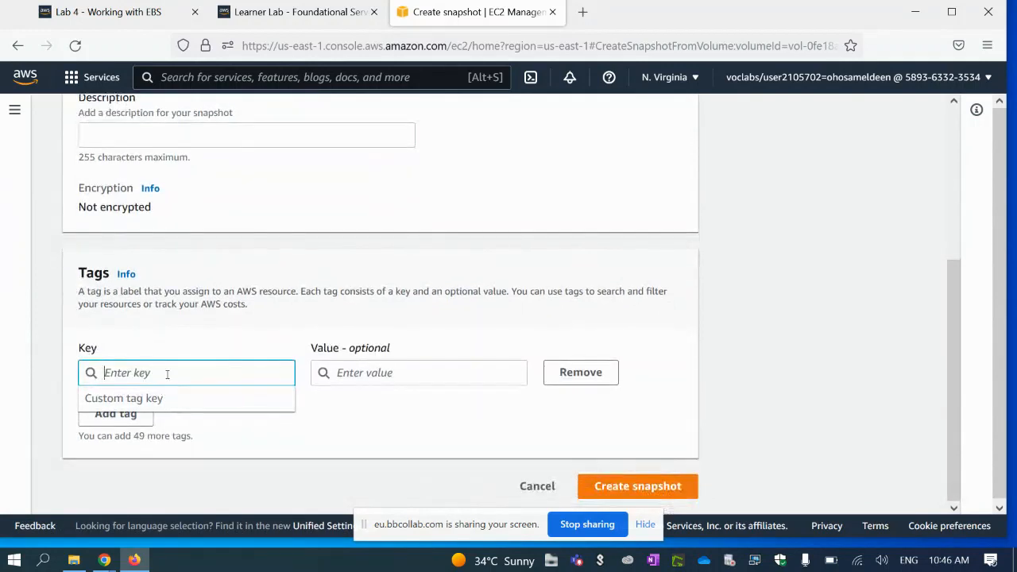
text(Name)
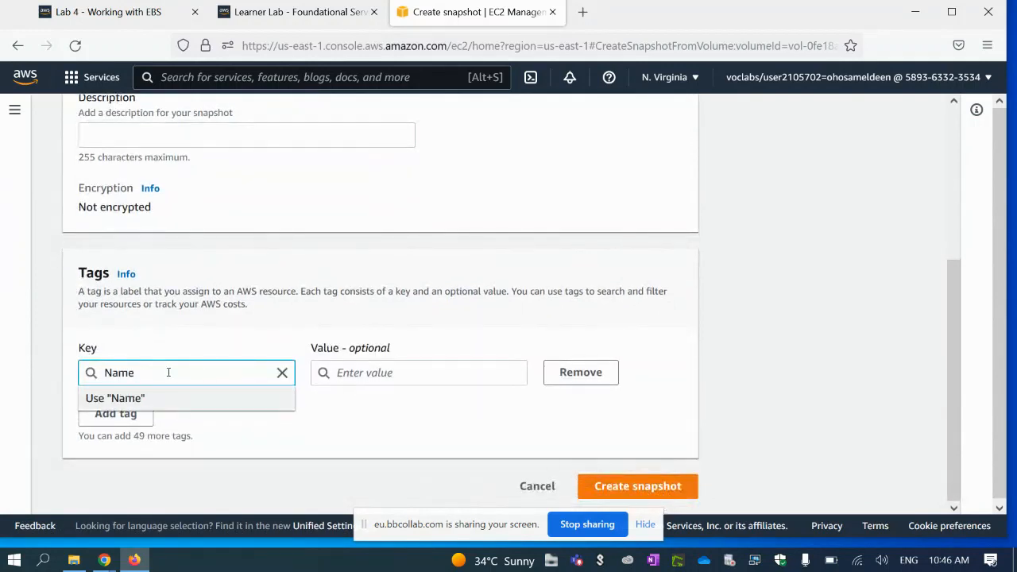
click(370, 365)
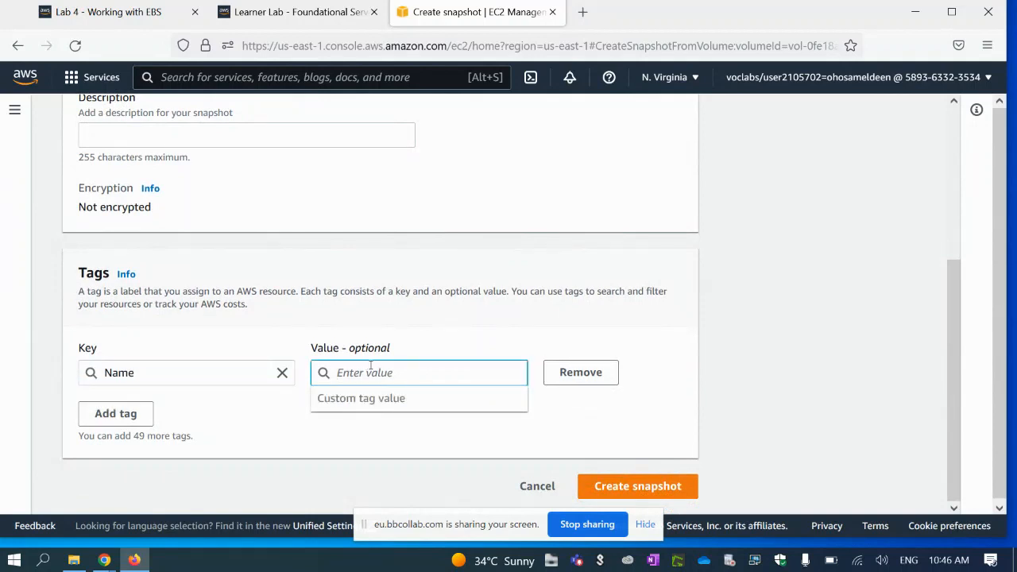
text(myEBS)
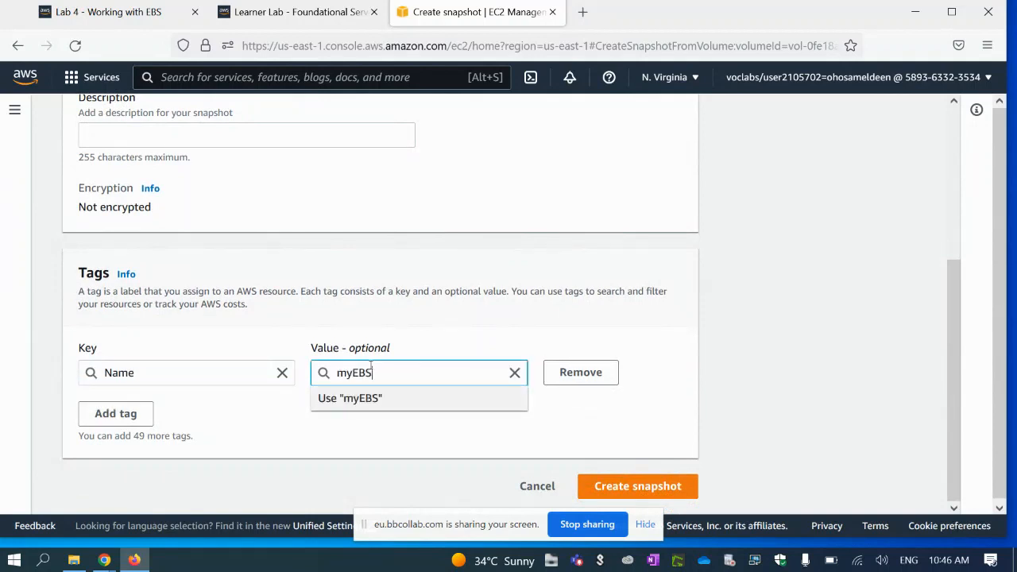
text(_snapshot)
click(616, 423)
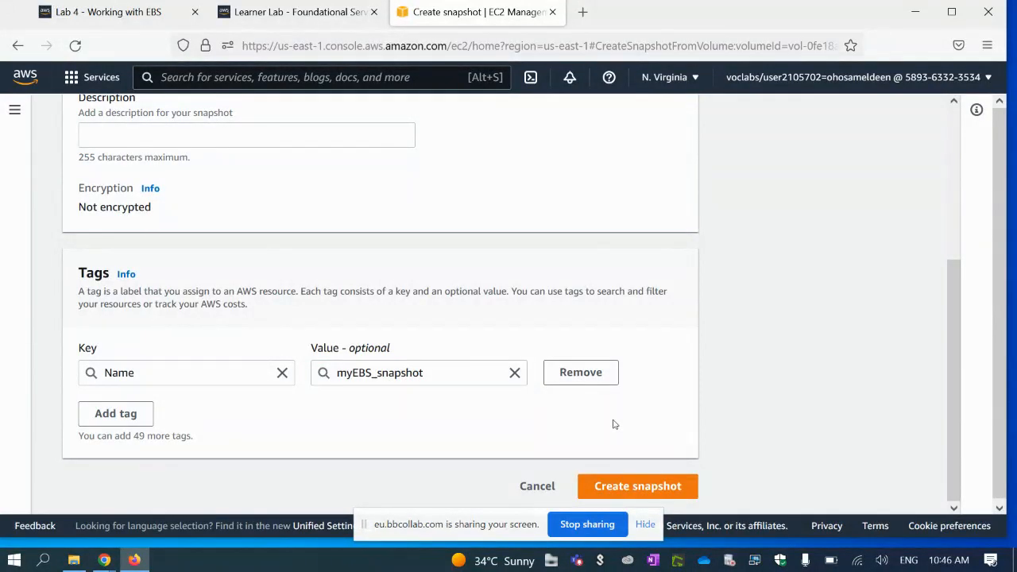
click(645, 487)
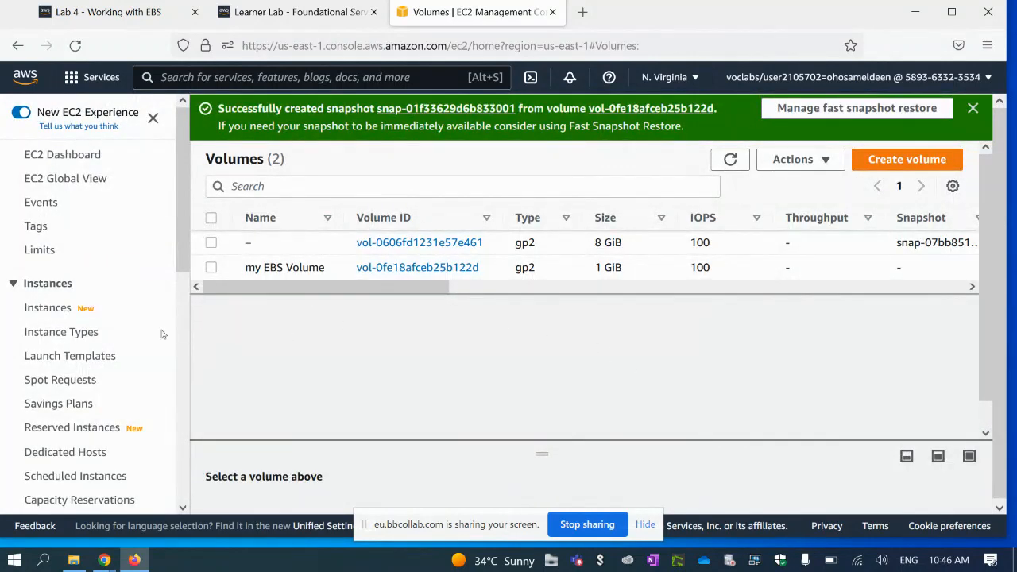
Open the Elastic Block Store snapshots list and refresh it repeatedly to check the new snapshot's status.
scroll(78, 333, down, 3)
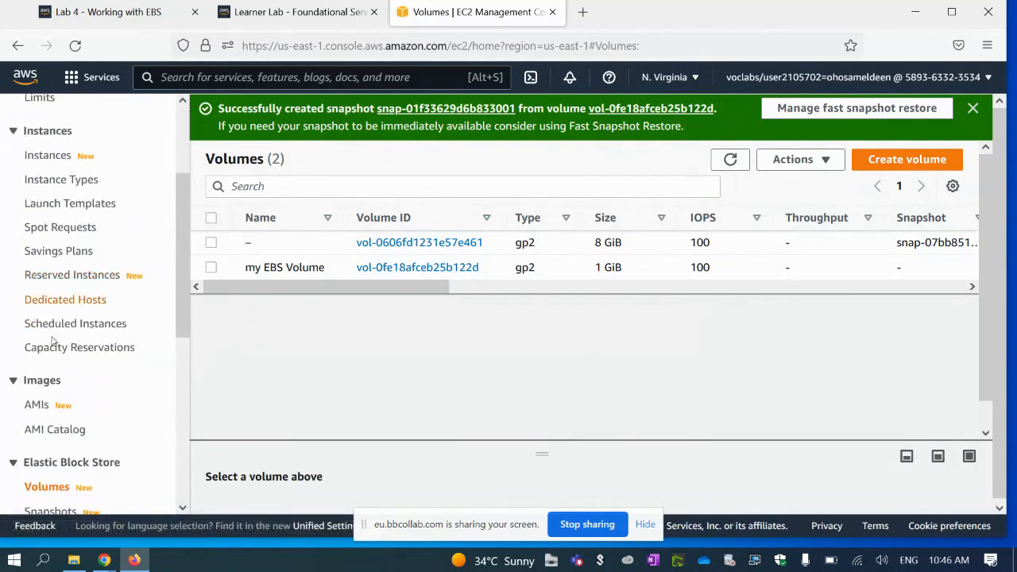
scroll(56, 365, down, 3)
click(50, 282)
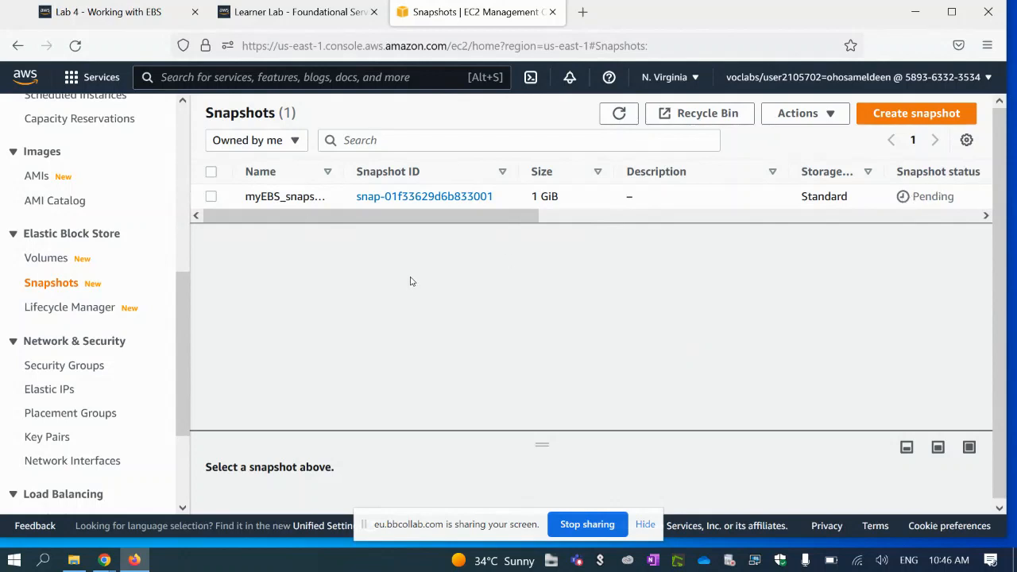
click(632, 120)
click(623, 116)
click(620, 116)
click(620, 116)
click(621, 118)
click(619, 116)
View myEBS_snapshot's details in an enlarged details pane, refreshing the list to check its progress.
click(915, 197)
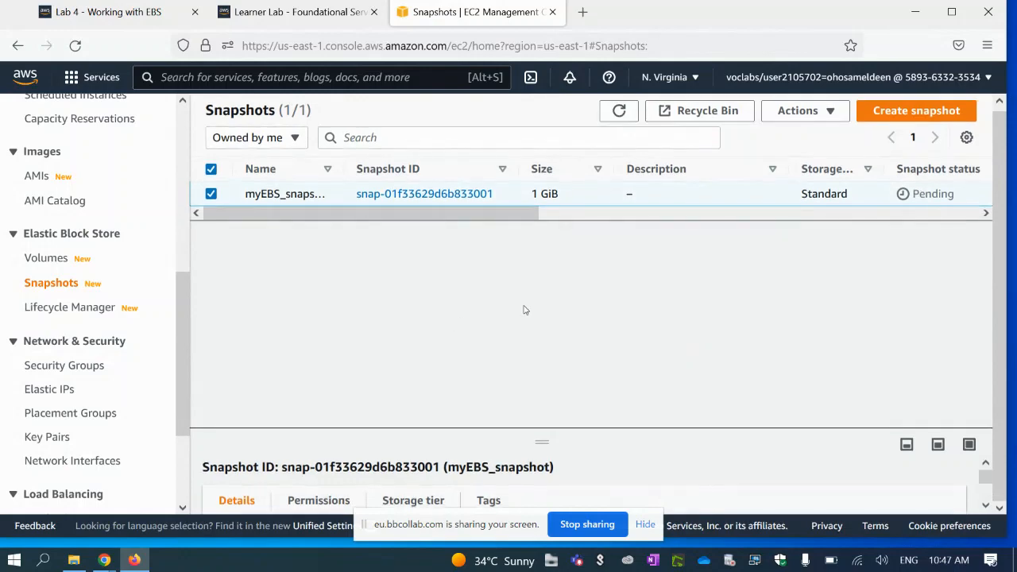
drag(580, 429, 589, 230)
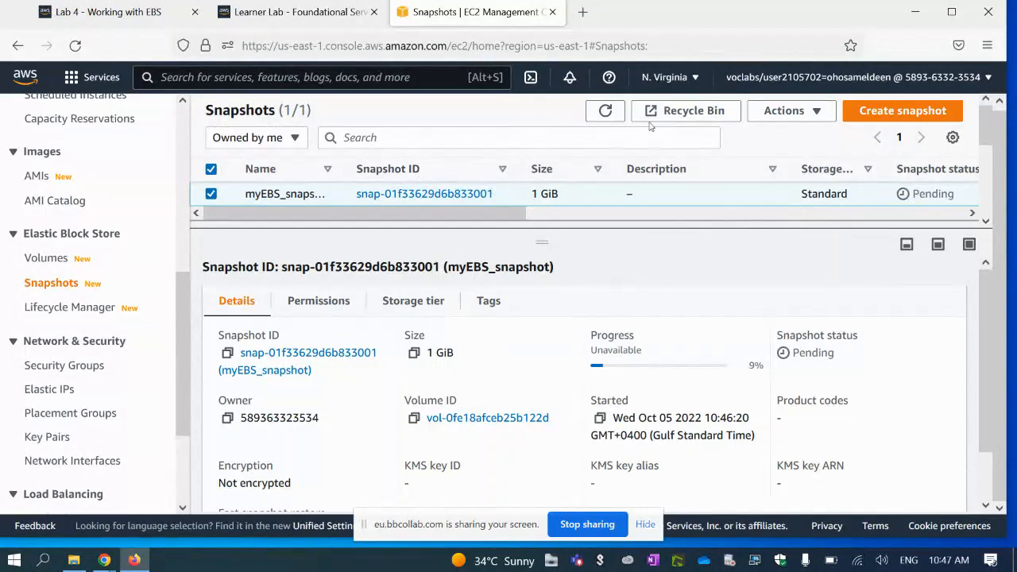
click(606, 112)
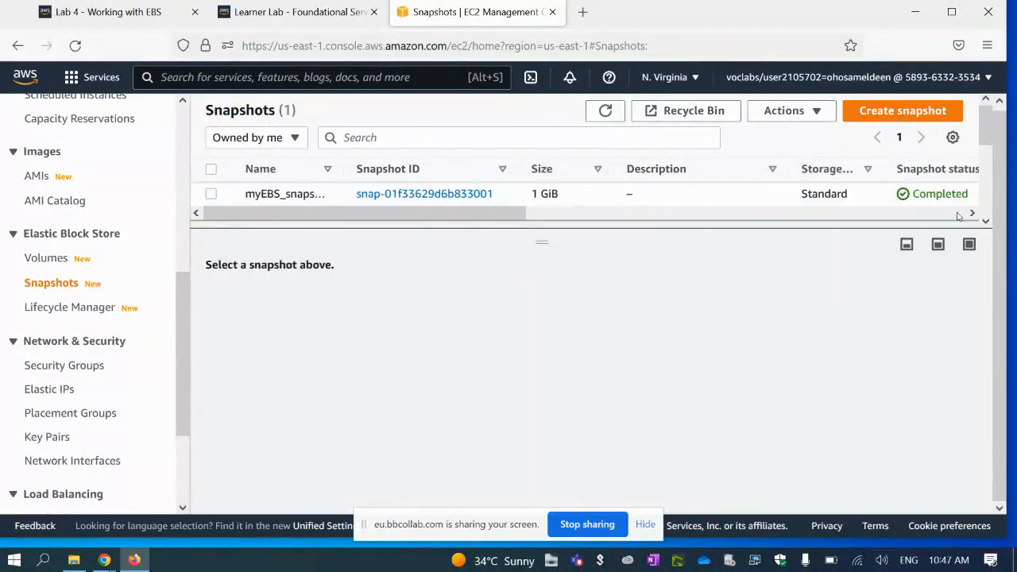
click(213, 196)
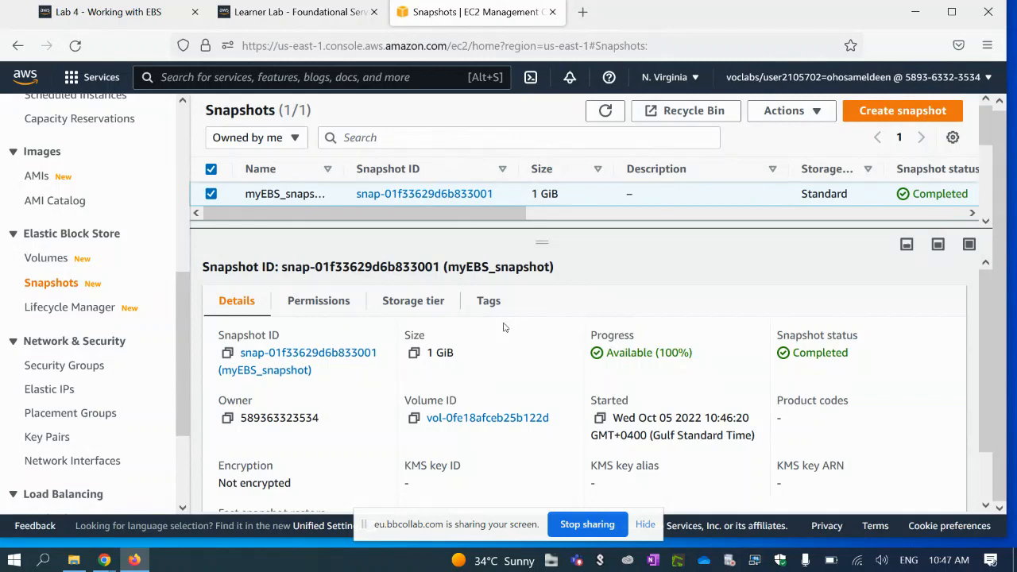
Switch back to the Learner Lab terminal and try to remove file1.txt with plain rm, answering y to the removal.
click(268, 14)
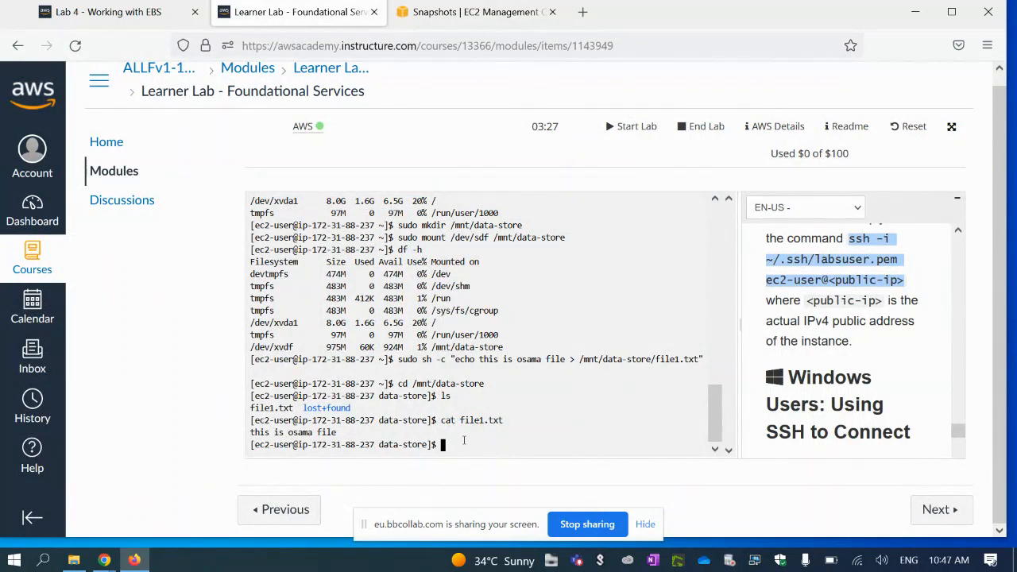
text(rm file1.txt)
key(Return)
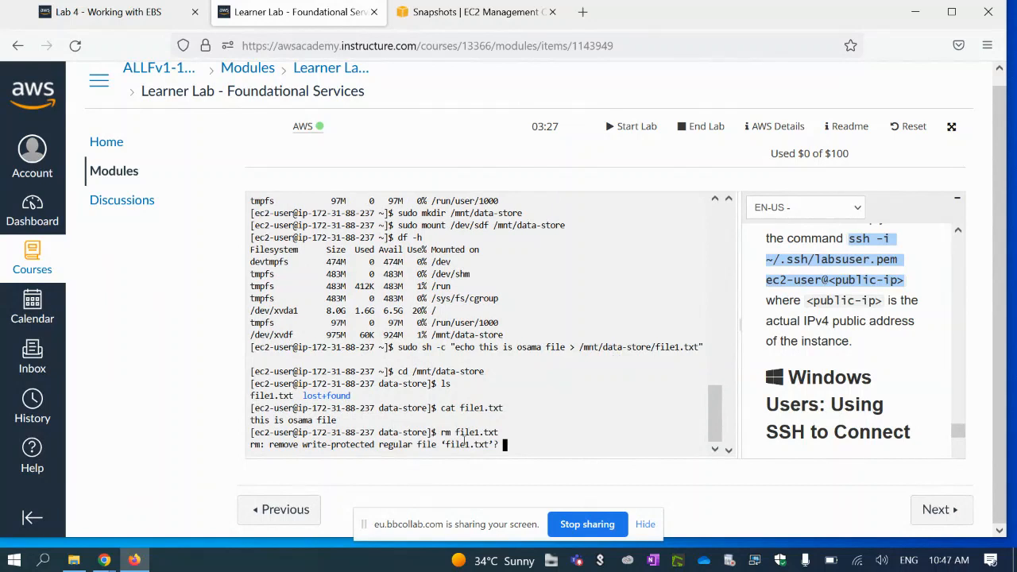
text(y)
key(Return)
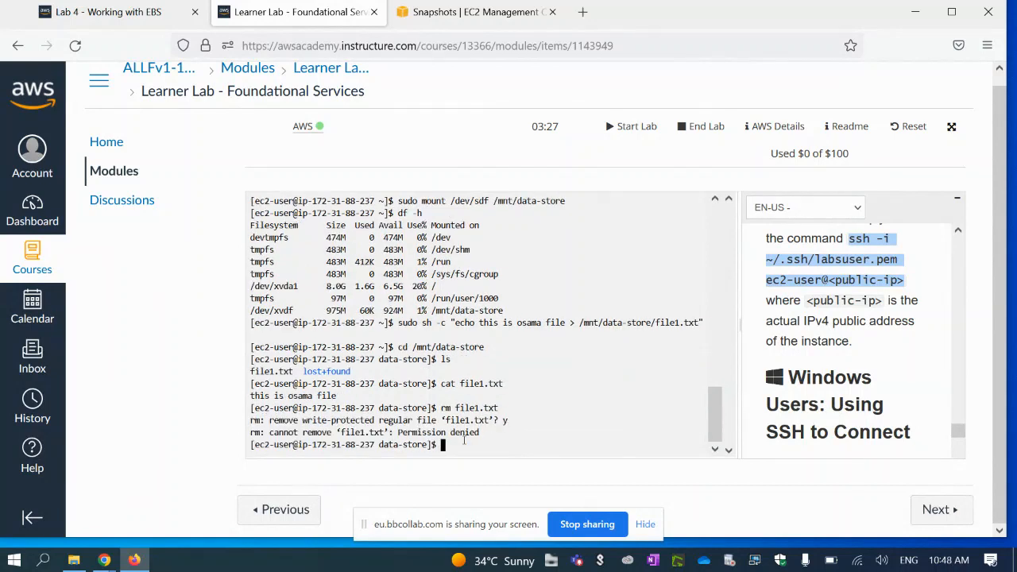
Recall the rm command, prefix it with sudo, and run sudo rm file1.txt to delete the file.
key(Up)
key(Left)
key(Left)
key(Left)
key(Left)
key(Left)
key(Left)
key(Left)
key(Left)
key(Left)
key(Left)
key(Left)
key(Left)
text(sudo)
key(Return)
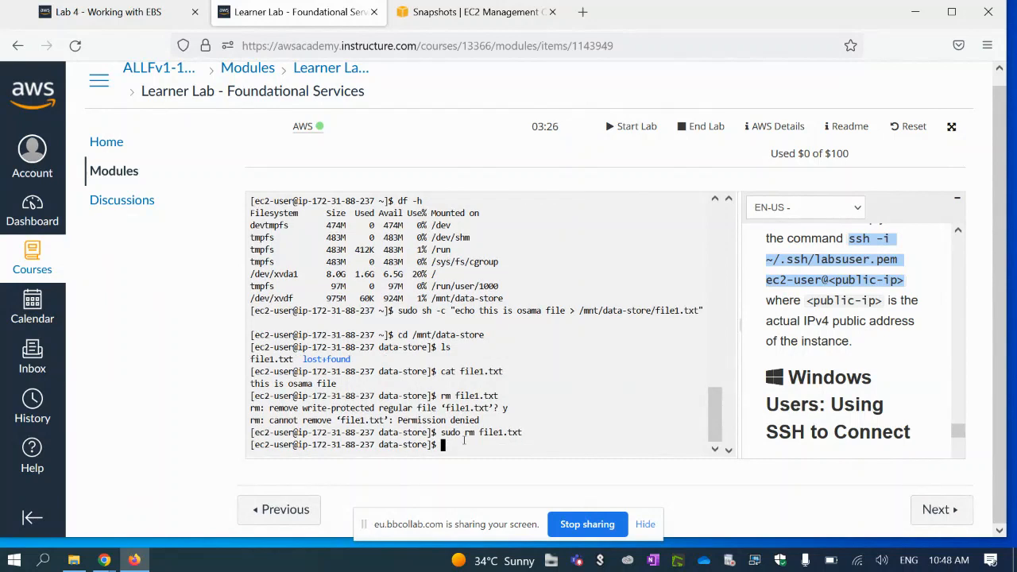
List the data-store directory with ls to check whether file1.txt is still there.
text(ls)
key(Return)
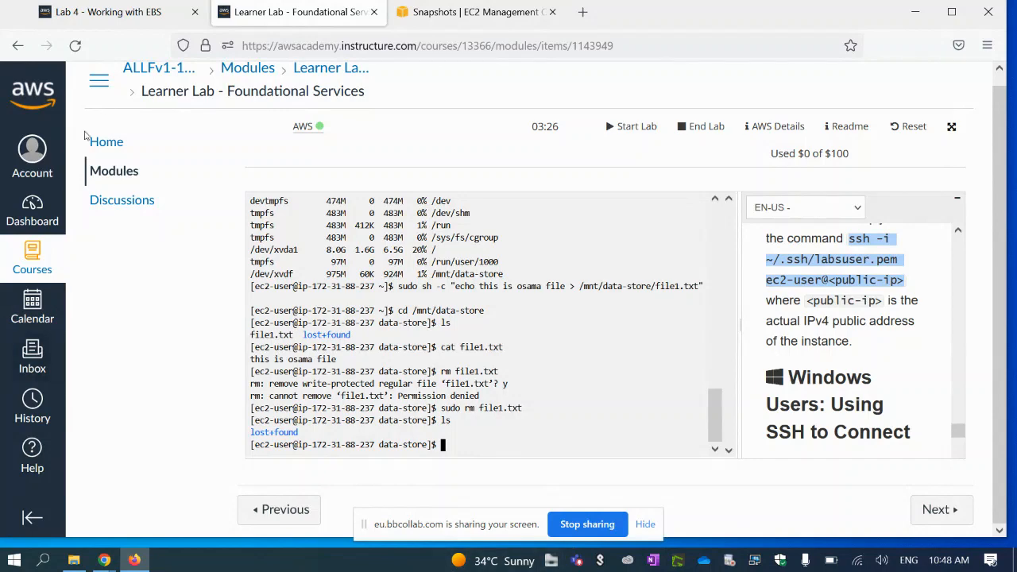
Return to the EC2 snapshots list, select myEBS_snapshot, and start creating a volume from it.
click(444, 10)
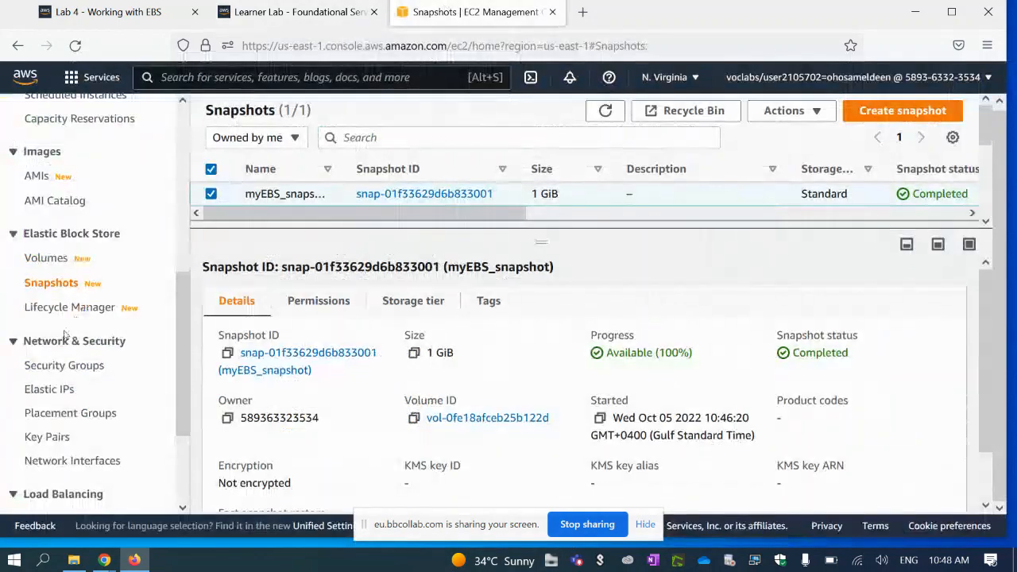
scroll(84, 313, down, 3)
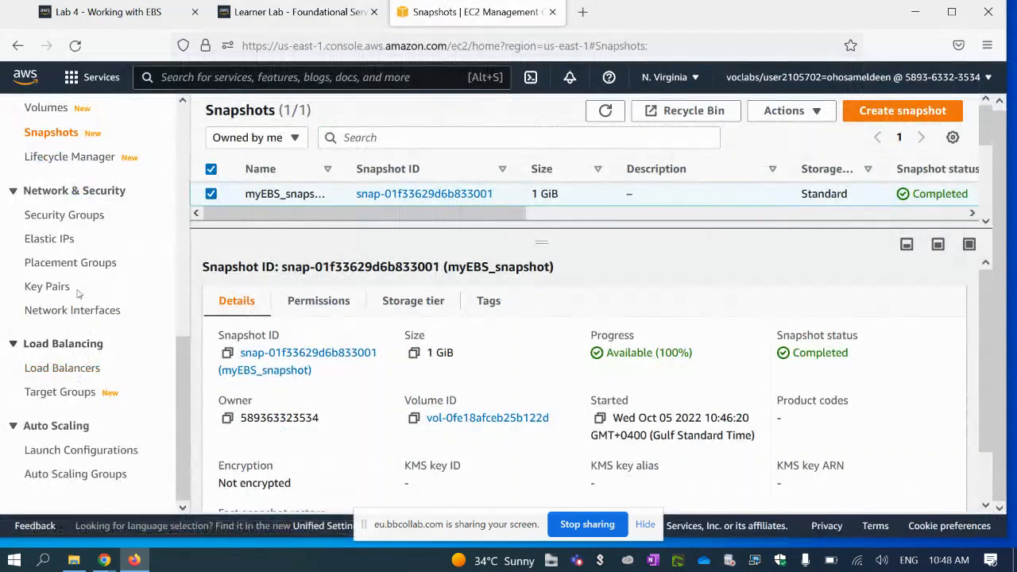
scroll(73, 246, up, 3)
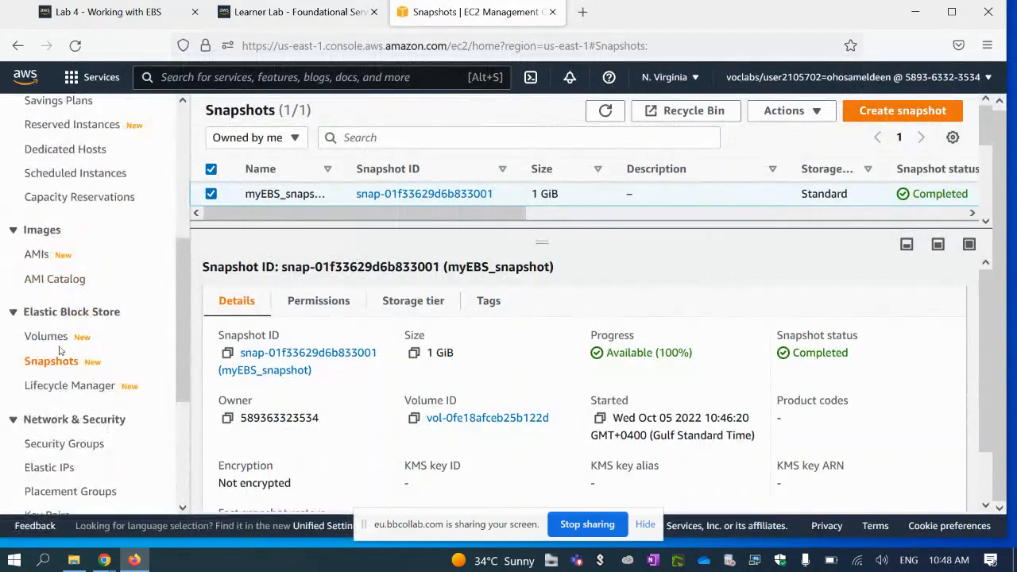
click(52, 338)
click(58, 361)
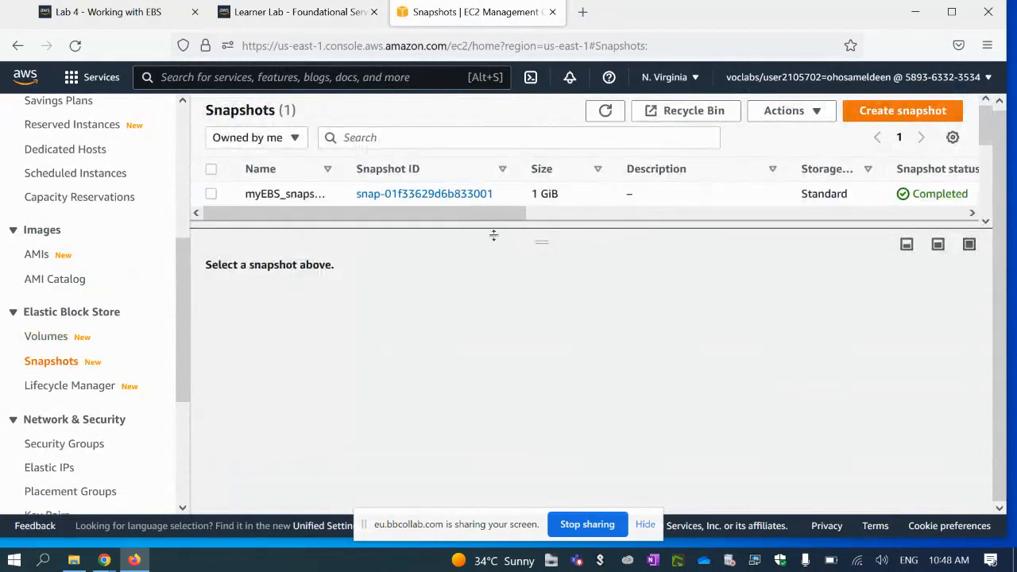
click(211, 194)
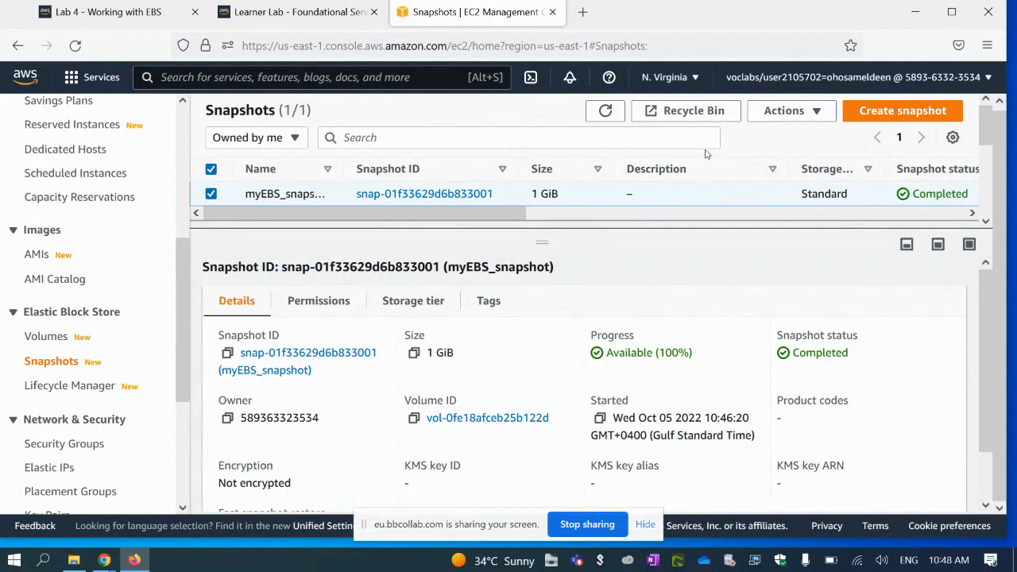
click(779, 113)
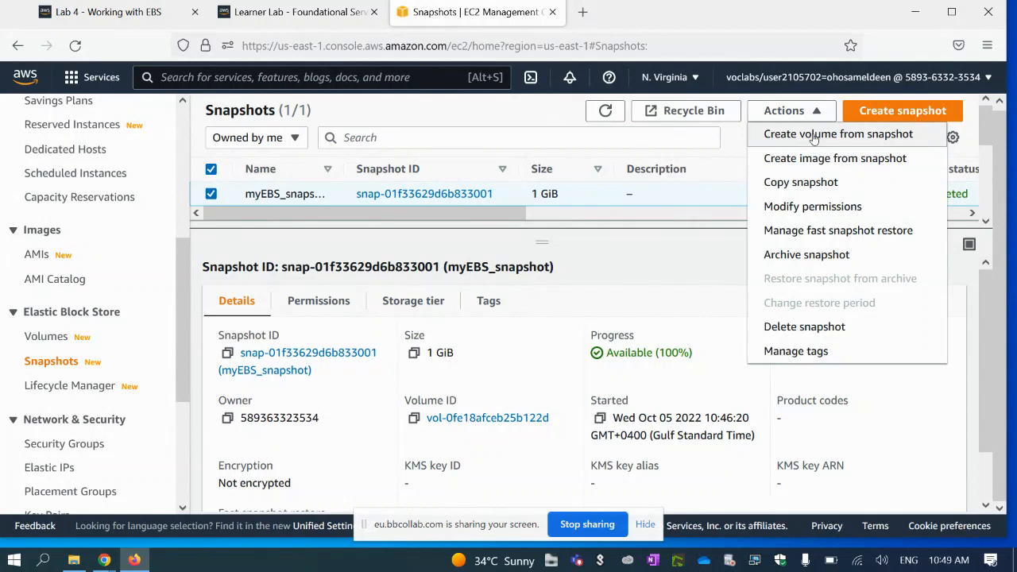
click(814, 138)
Set the new volume's Availability Zone to us-east-1d and check its size and remaining settings.
scroll(330, 240, down, 2)
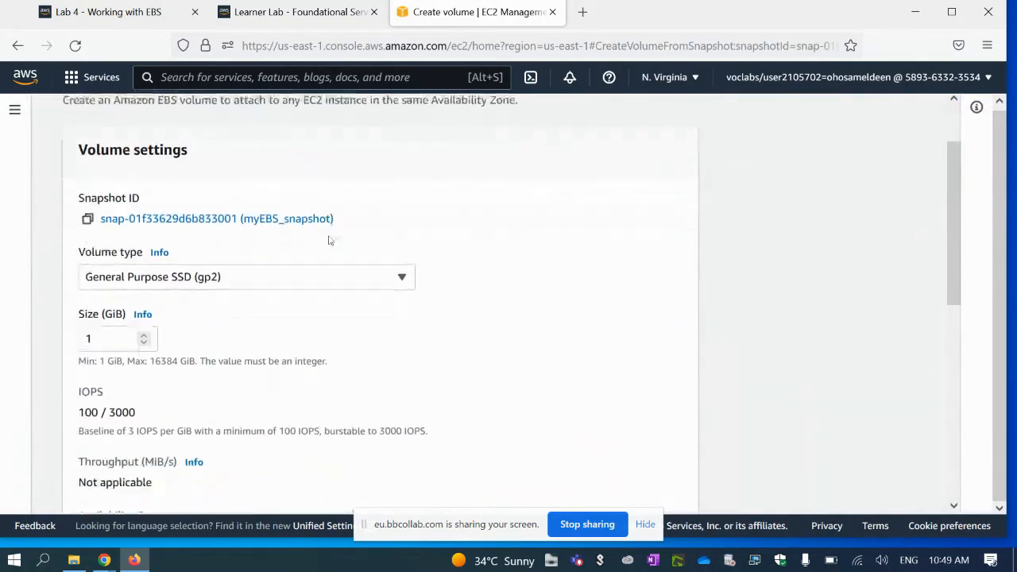
scroll(404, 302, down, 4)
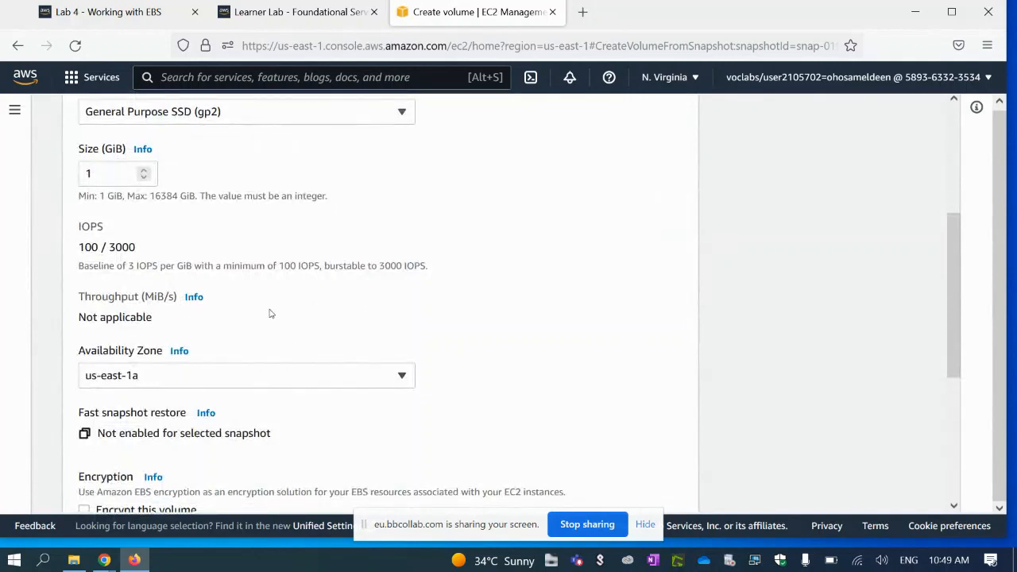
click(229, 375)
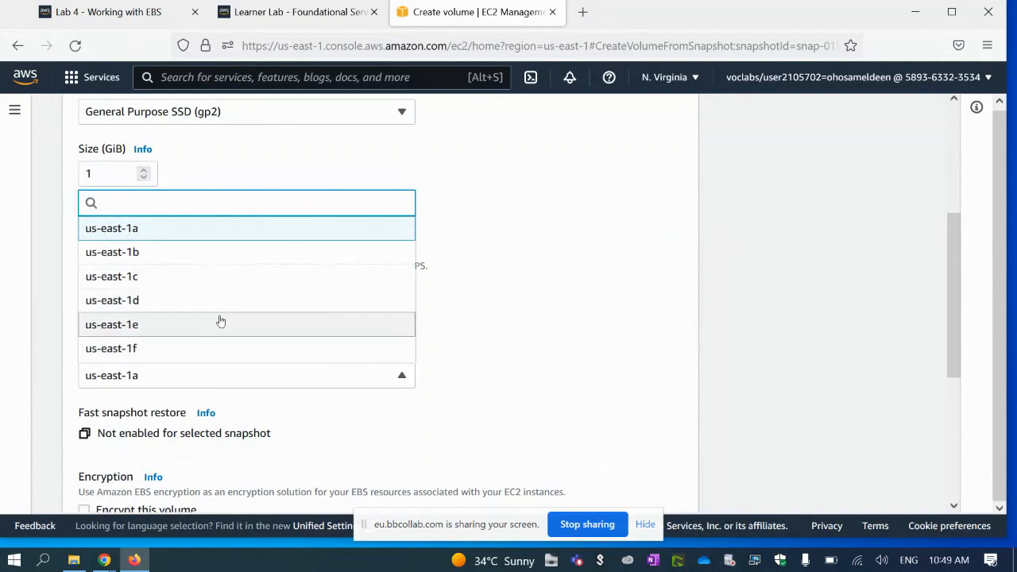
click(141, 307)
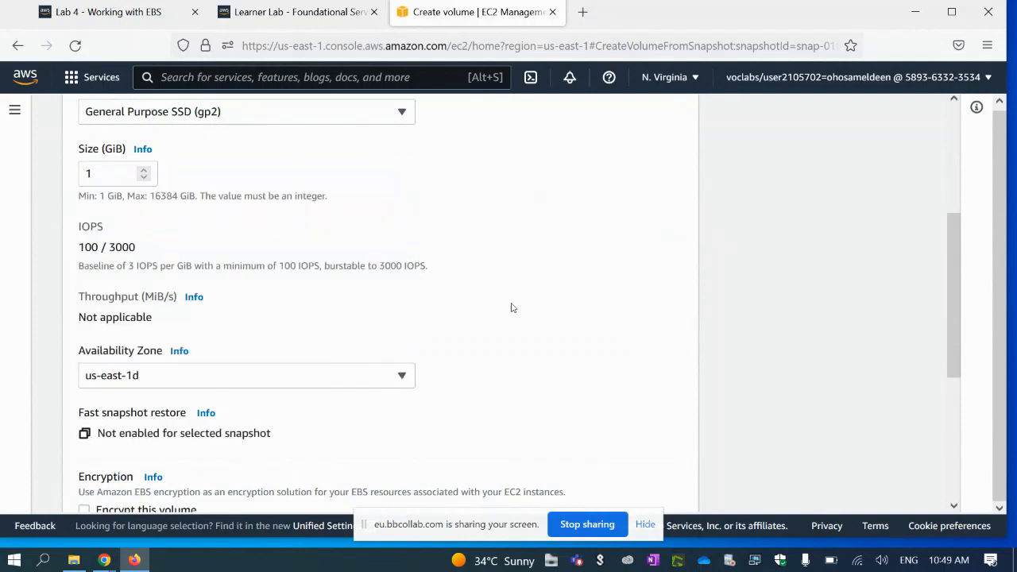
scroll(538, 302, up, 2)
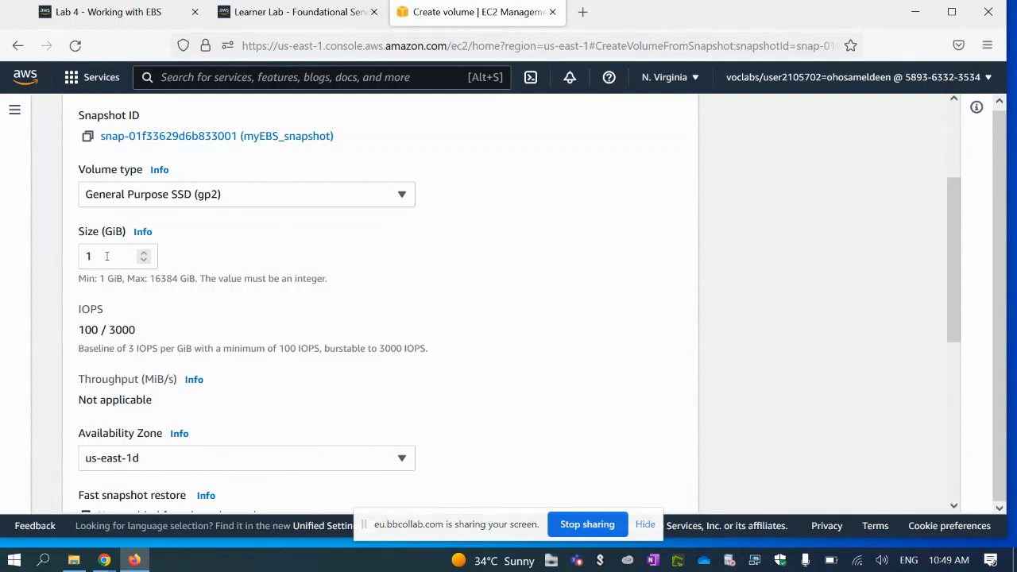
drag(106, 257, 54, 256)
click(358, 284)
scroll(358, 284, down, 2)
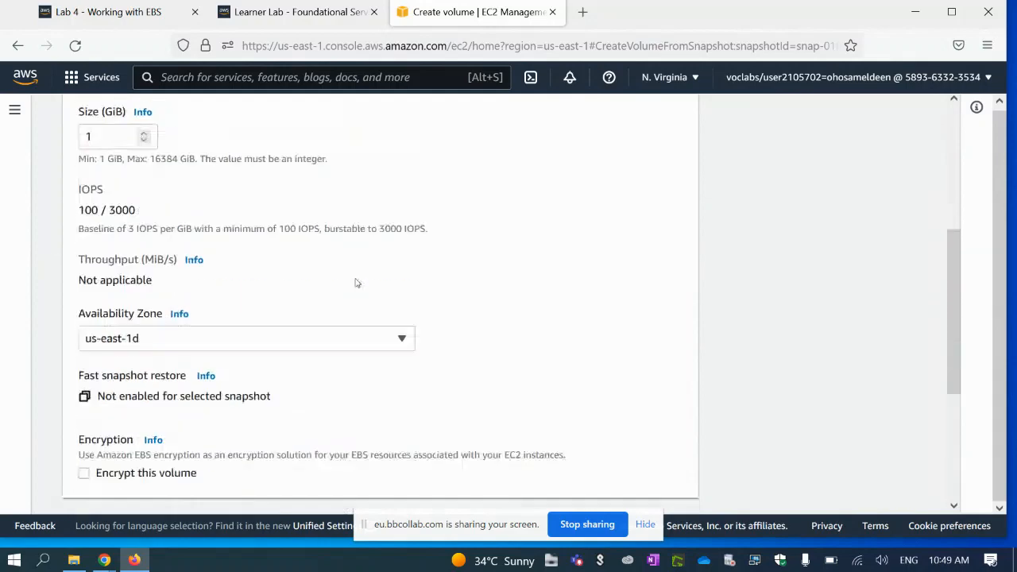
scroll(356, 282, down, 2)
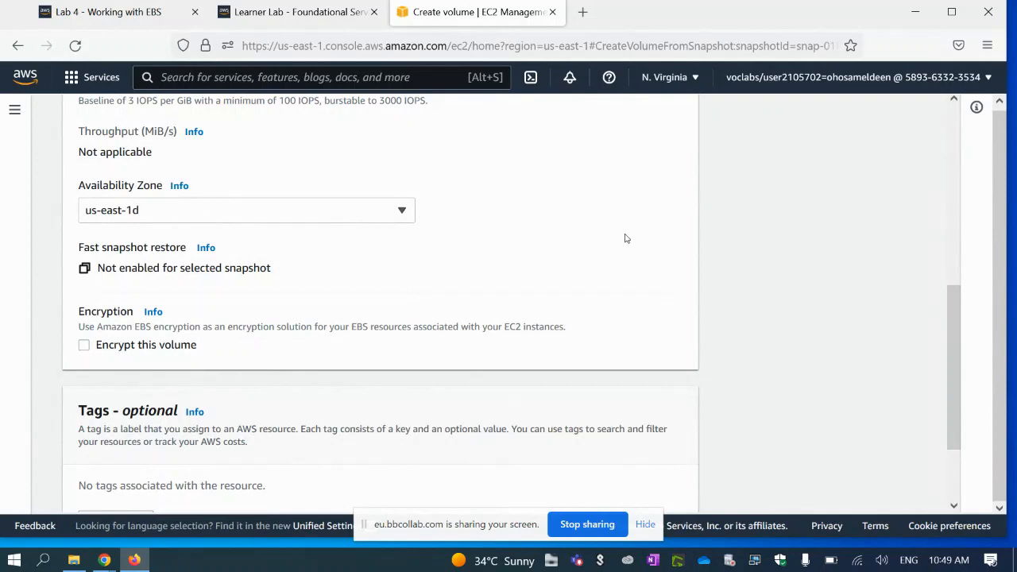
scroll(548, 235, down, 2)
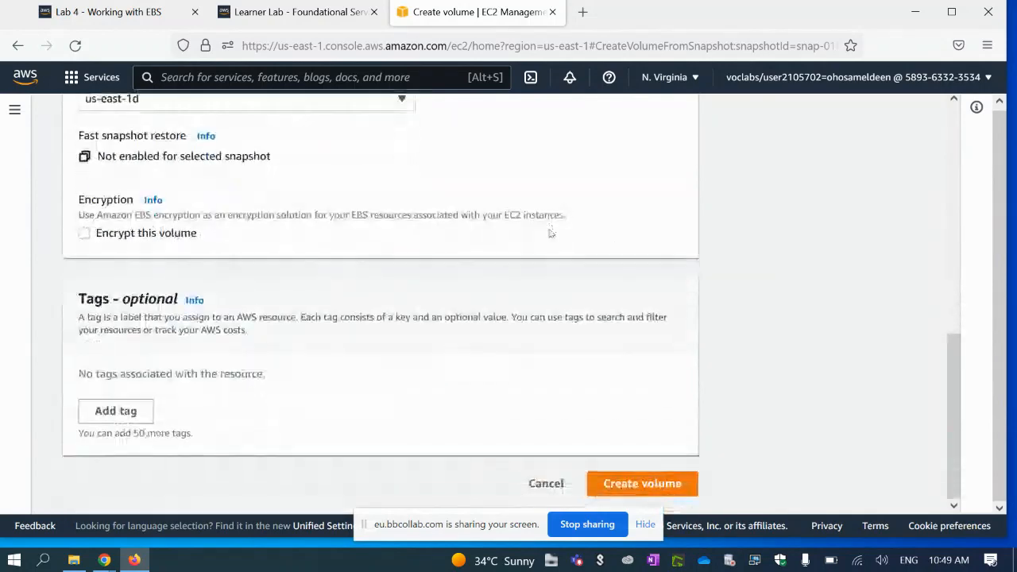
Add a tag with key Name and value my_restored_volume, and create the volume.
click(129, 412)
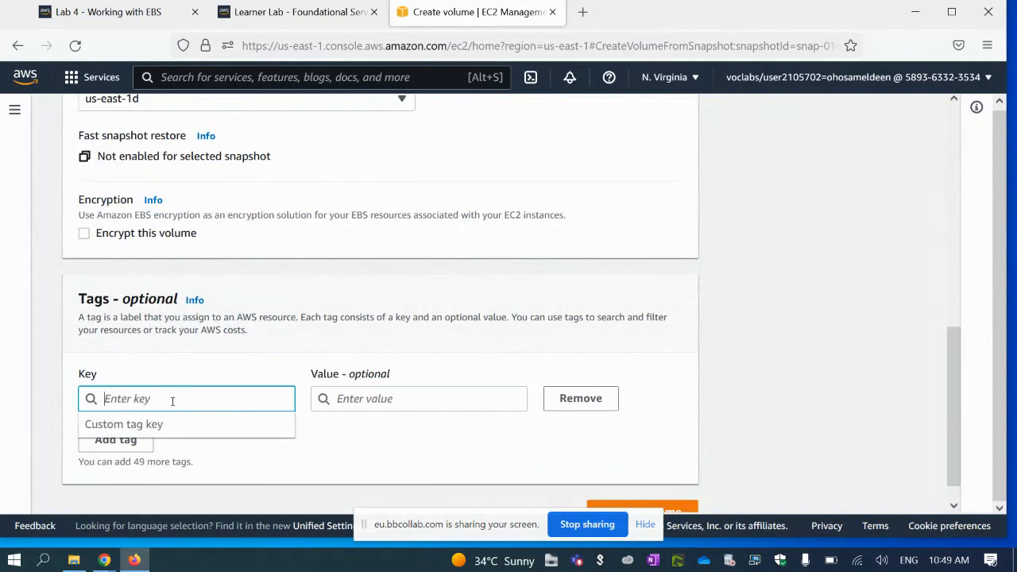
text(Name)
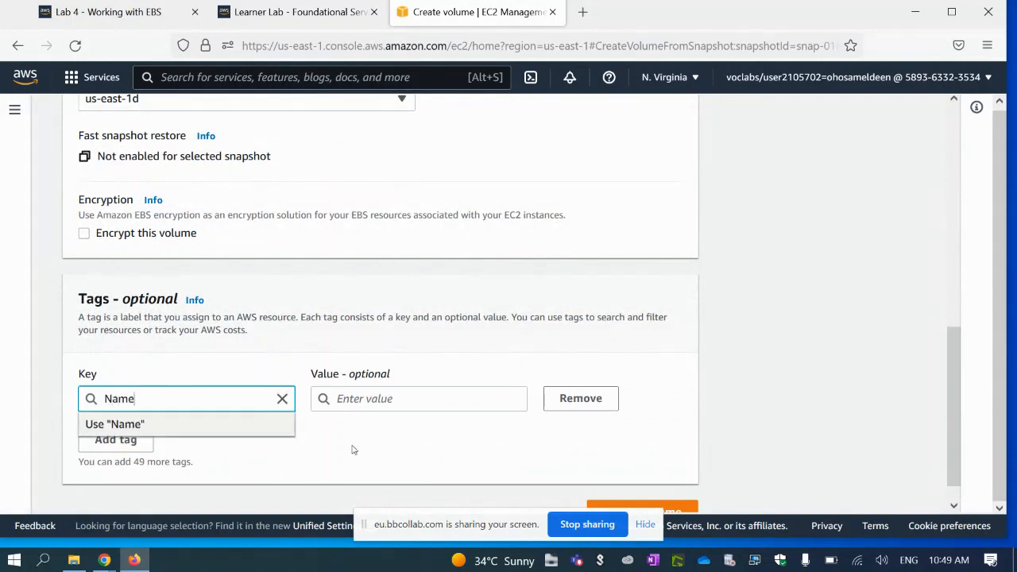
click(389, 397)
text(my)
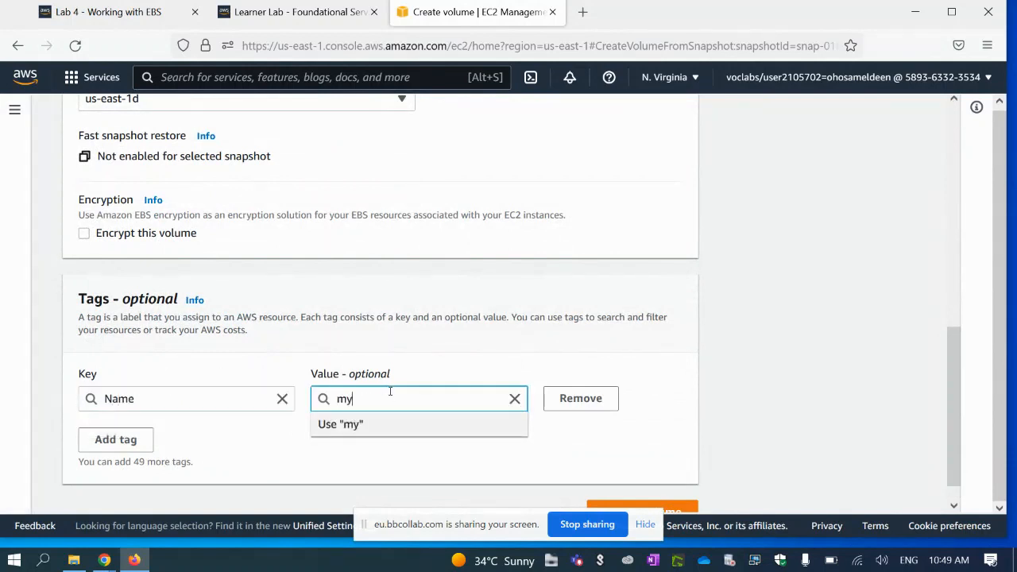
text(_restored_volume)
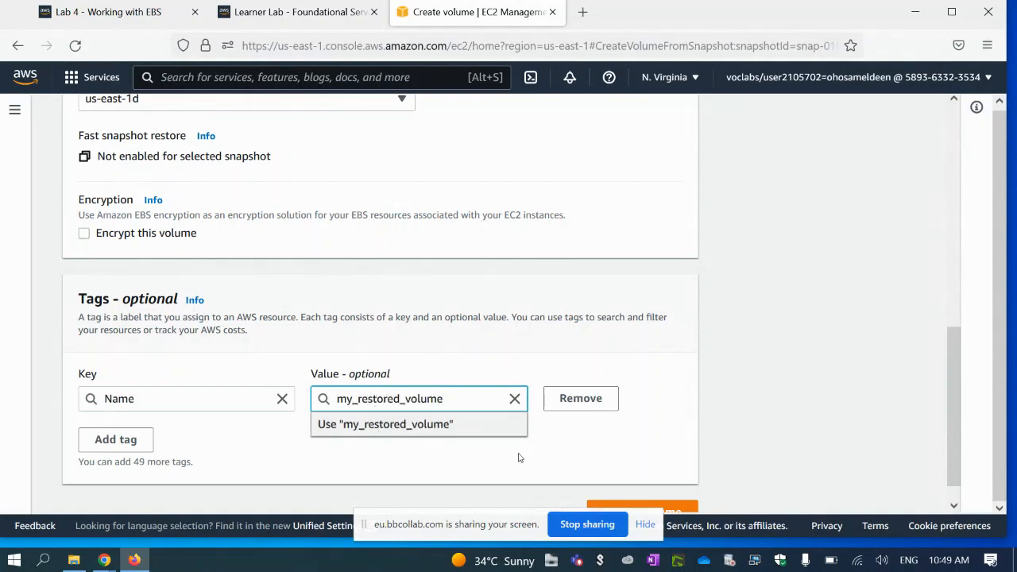
click(583, 435)
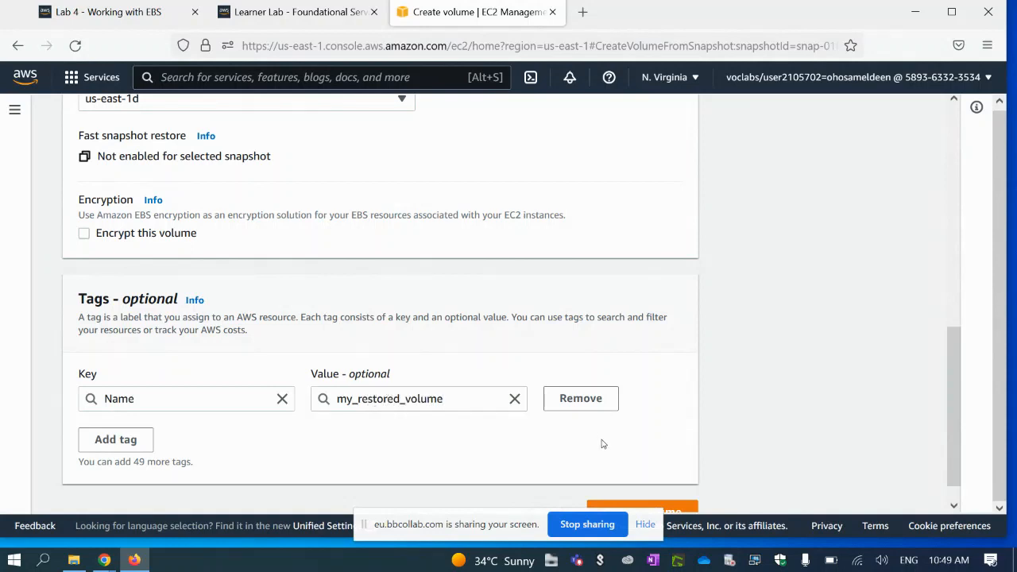
scroll(602, 443, down, 1)
click(657, 487)
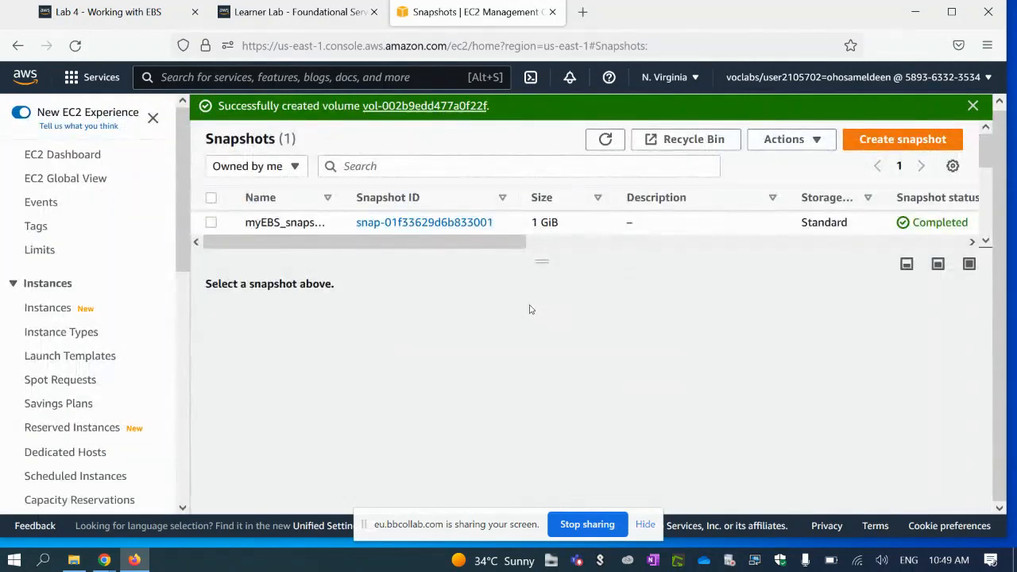
Open the Elastic Block Store volumes list and refresh it to look for the restored volume.
scroll(55, 358, down, 5)
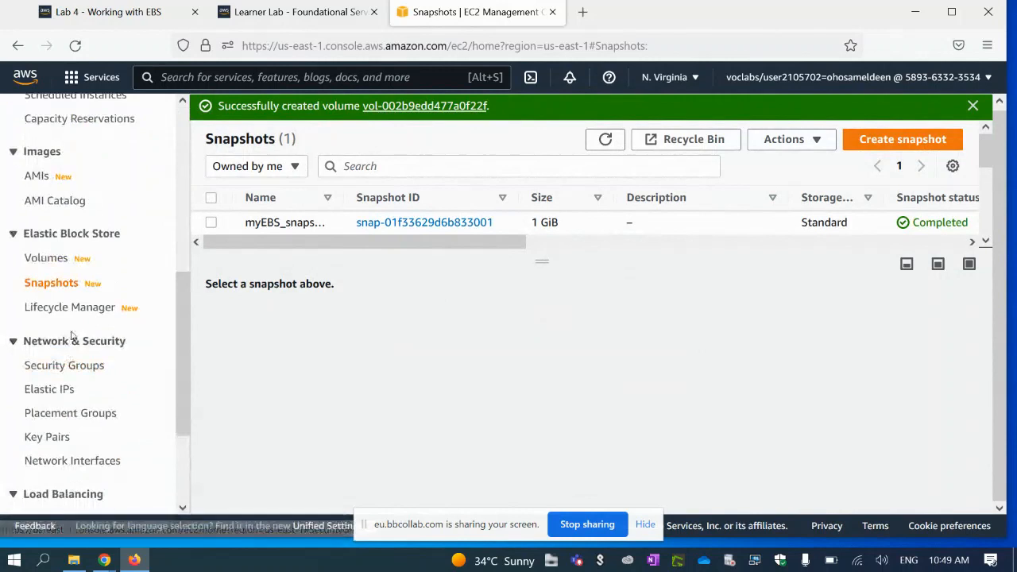
click(54, 258)
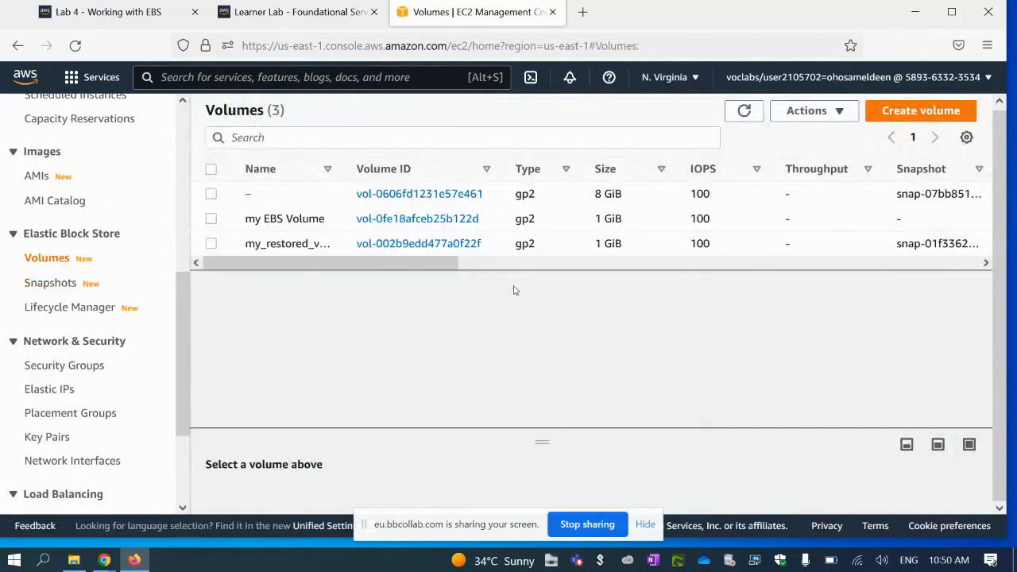
click(744, 113)
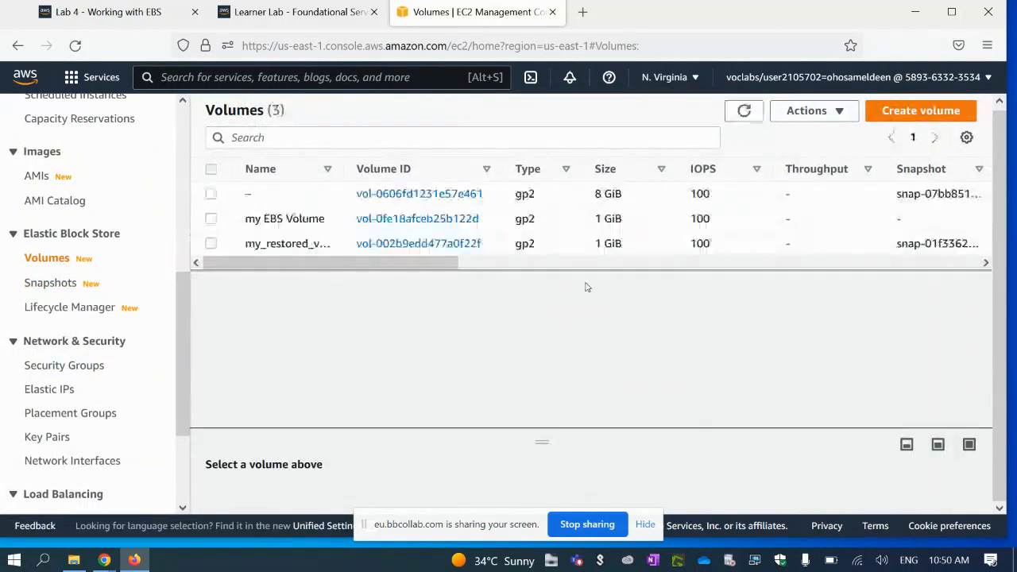
click(754, 119)
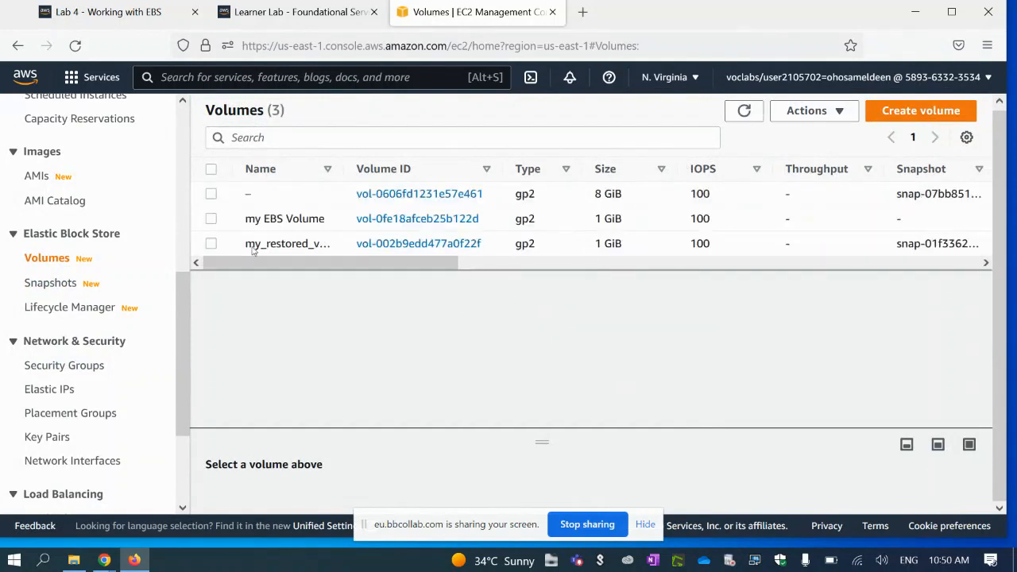
View my_restored_volume's details in an enlarged details pane and check its attached instances.
click(212, 243)
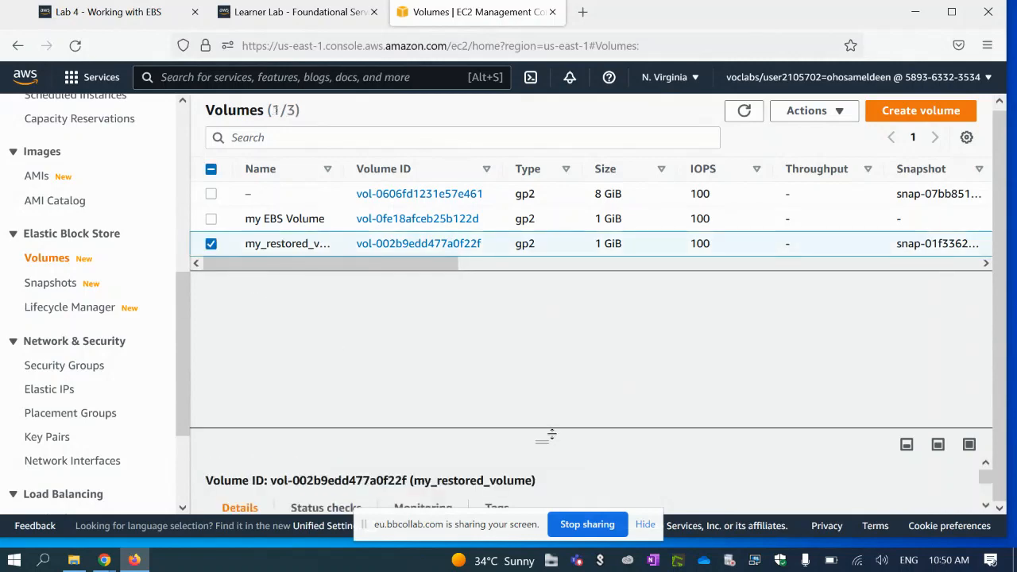
drag(542, 440, 543, 307)
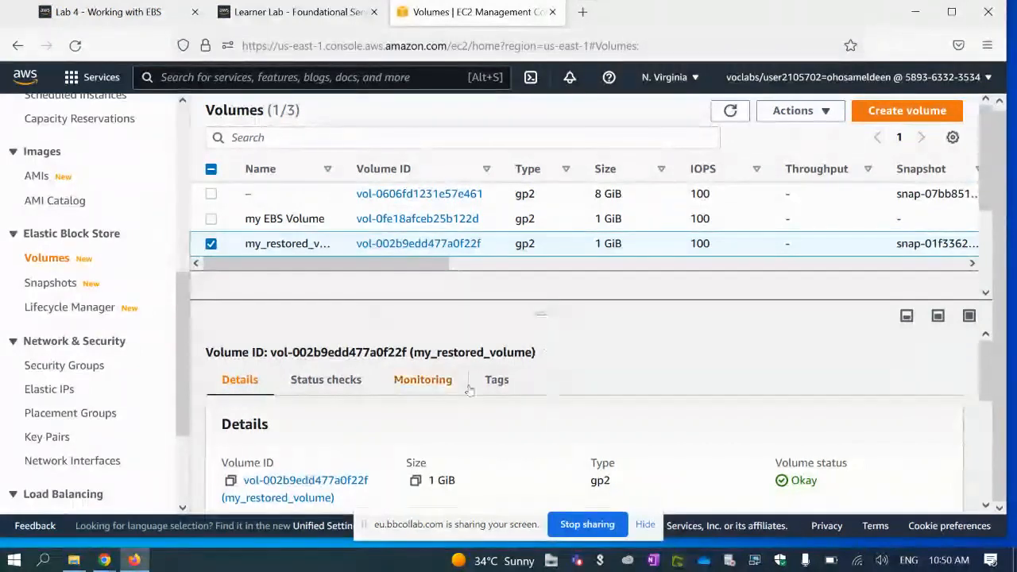
scroll(556, 441, down, 5)
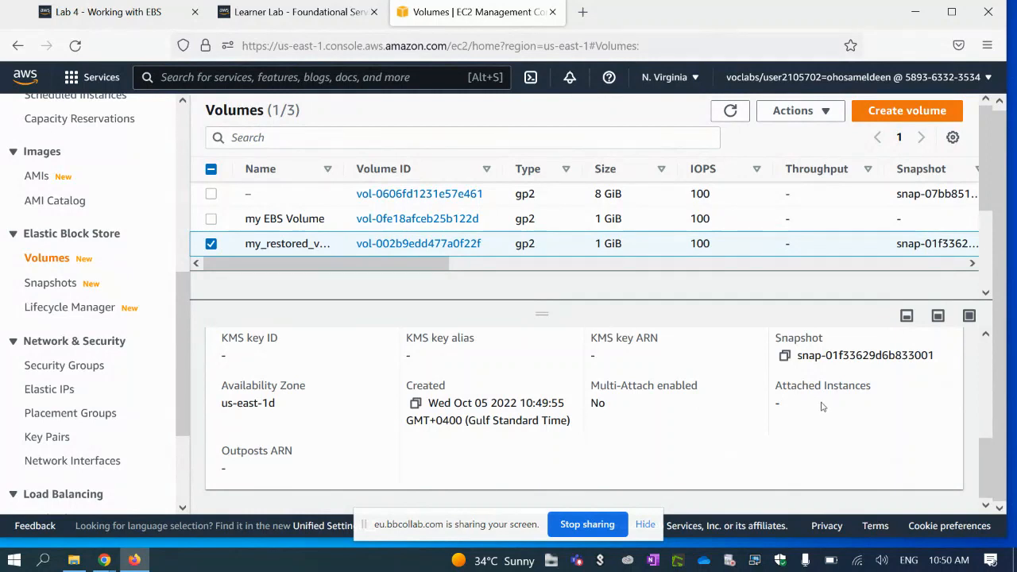
drag(855, 387, 772, 395)
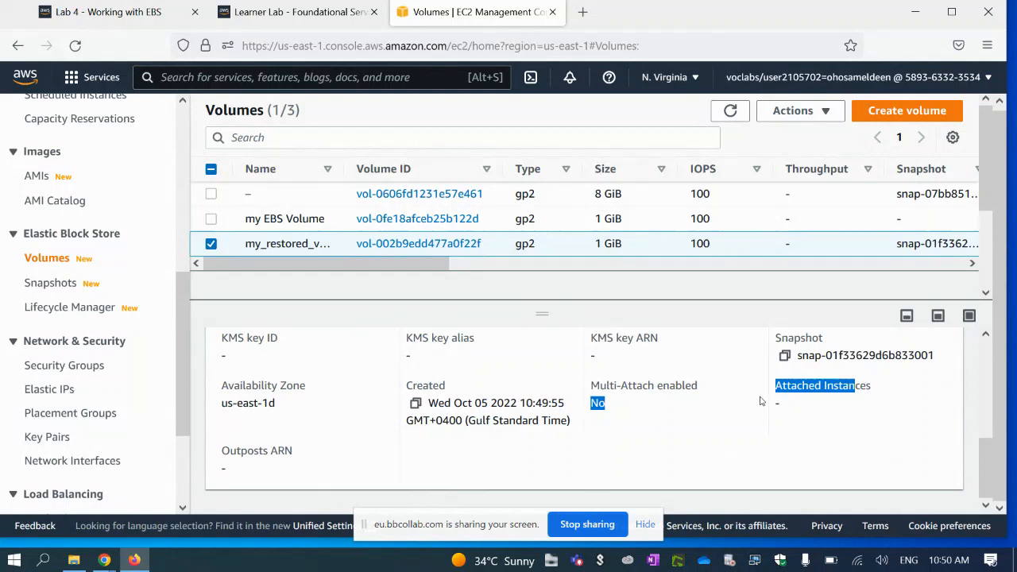
click(799, 412)
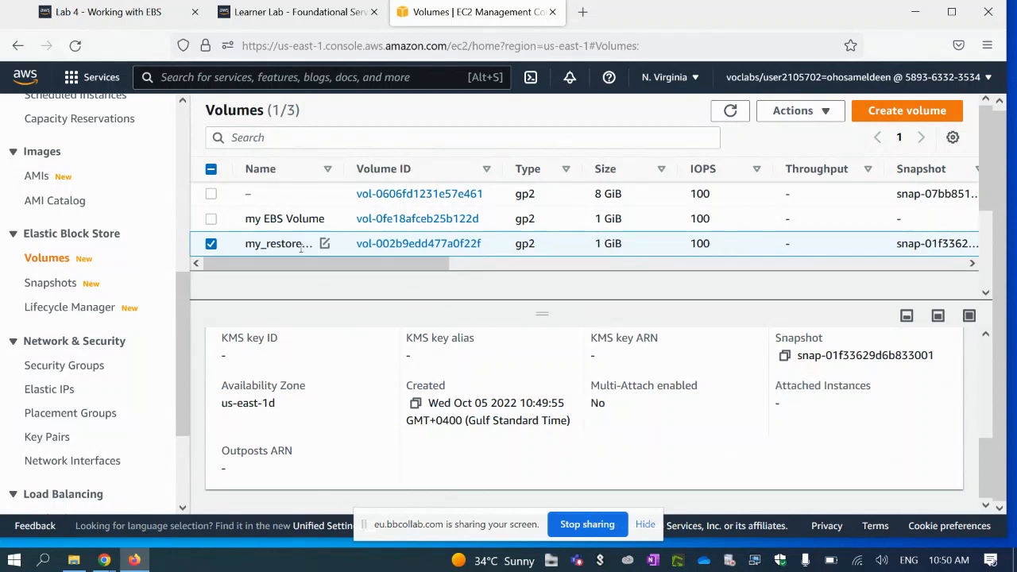
Attach my_restored_volume to the MyEBSComputer instance with the device name /dev/sdg.
click(815, 116)
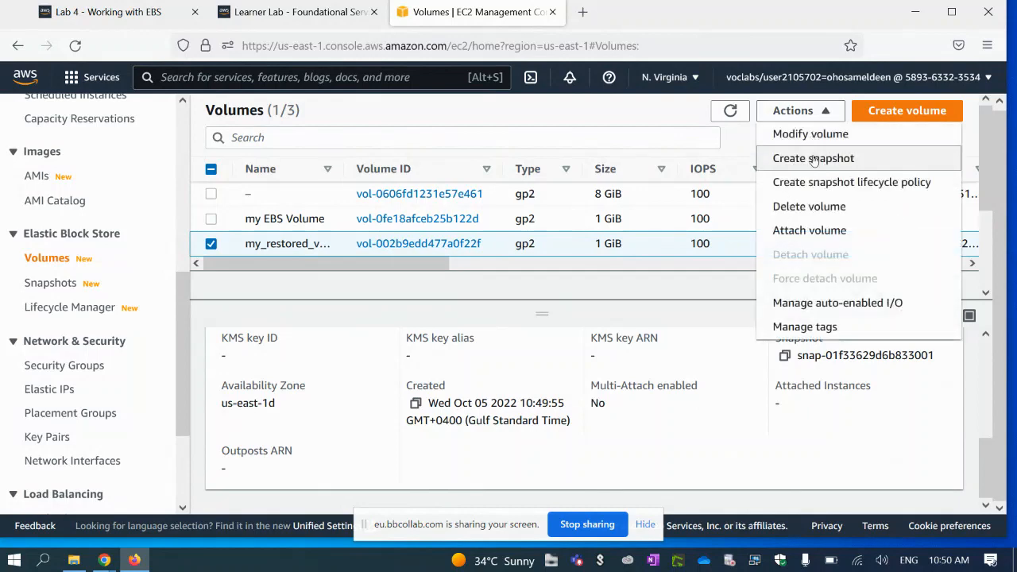
click(810, 230)
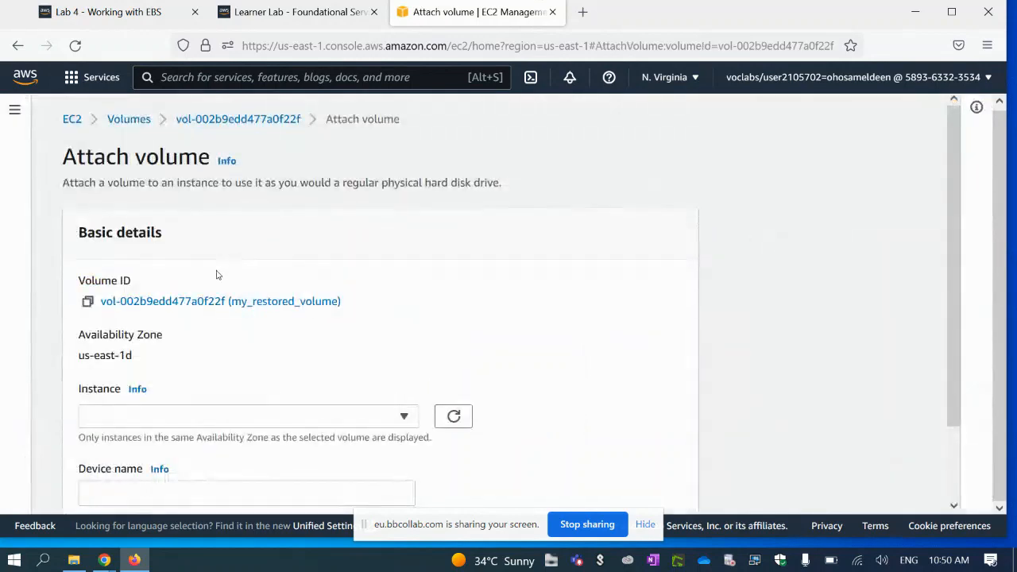
scroll(283, 283, down, 2)
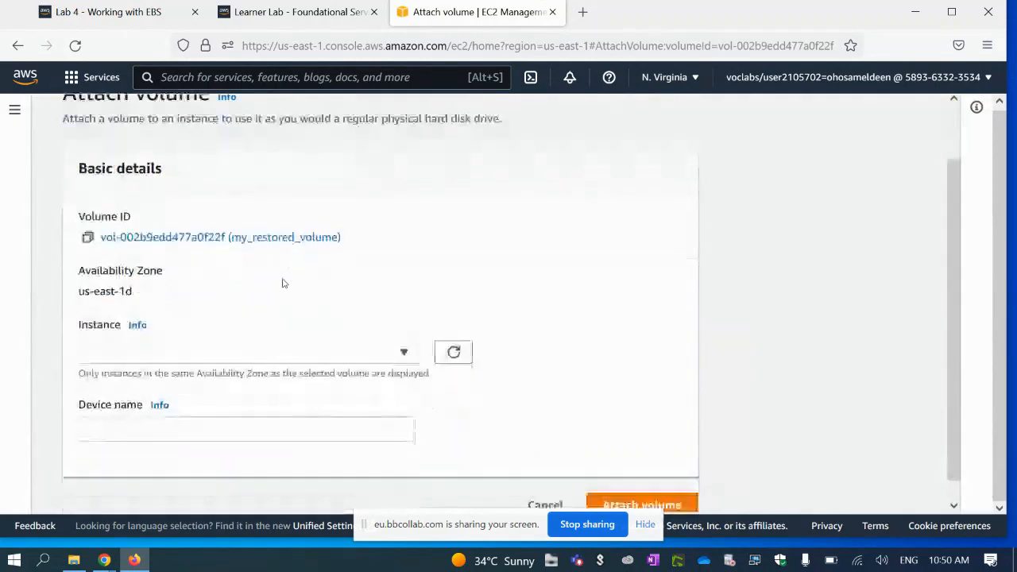
click(189, 331)
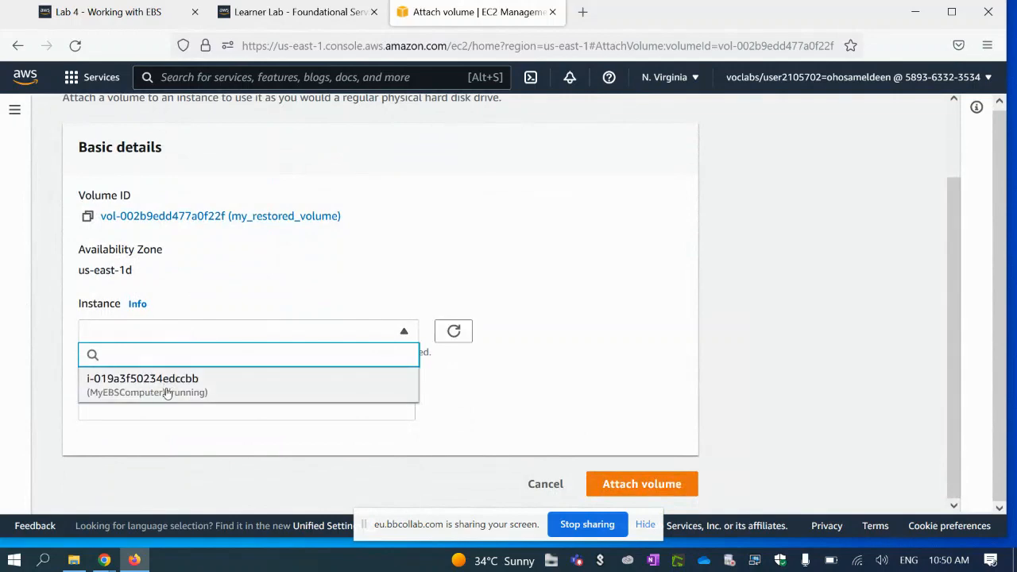
click(167, 392)
scroll(609, 324, down, 2)
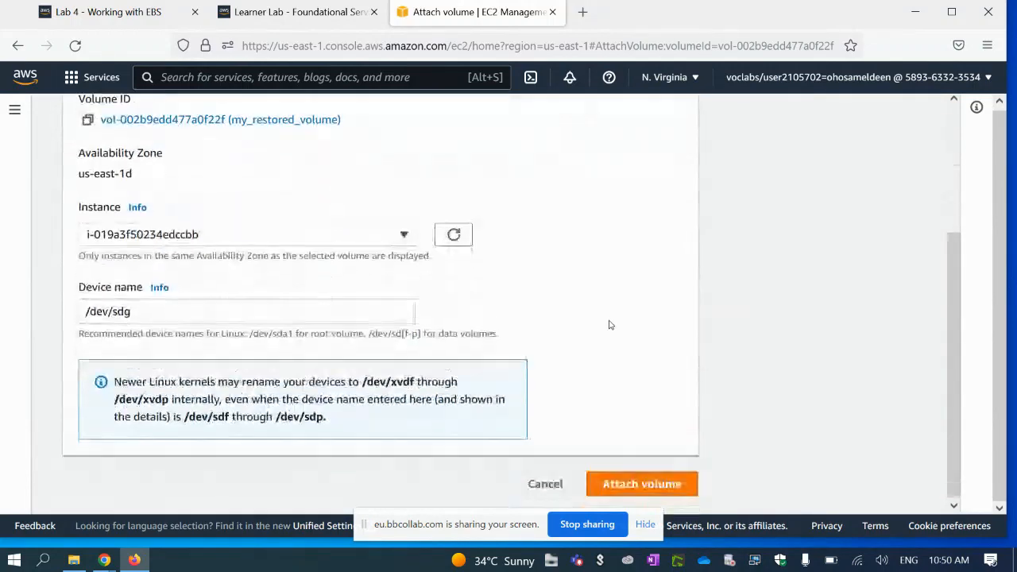
click(132, 312)
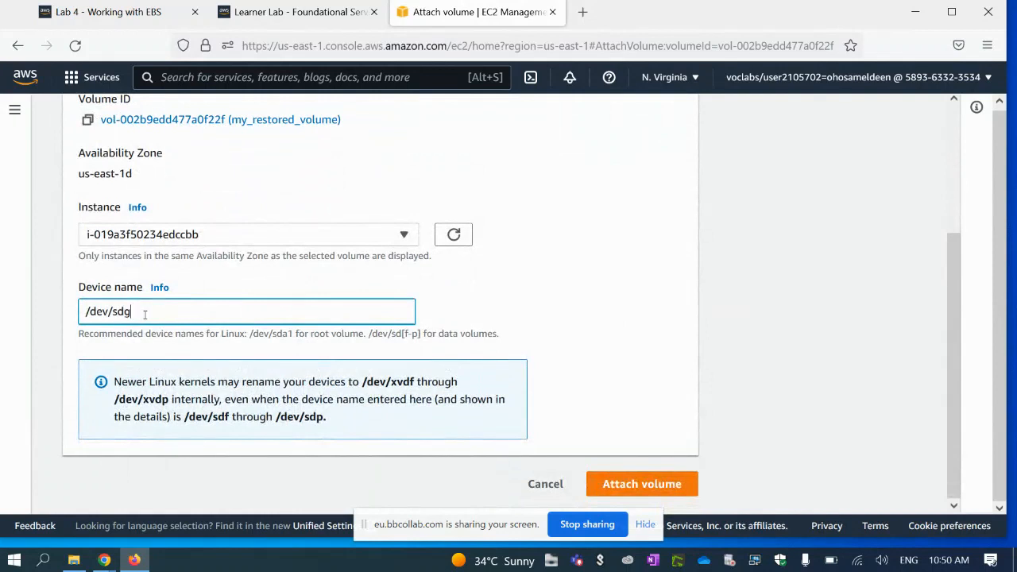
mouse_move(132, 311)
mouse_down()
mouse_move(102, 315)
mouse_move(125, 323)
mouse_up()
drag(144, 316, 109, 314)
click(144, 312)
click(650, 483)
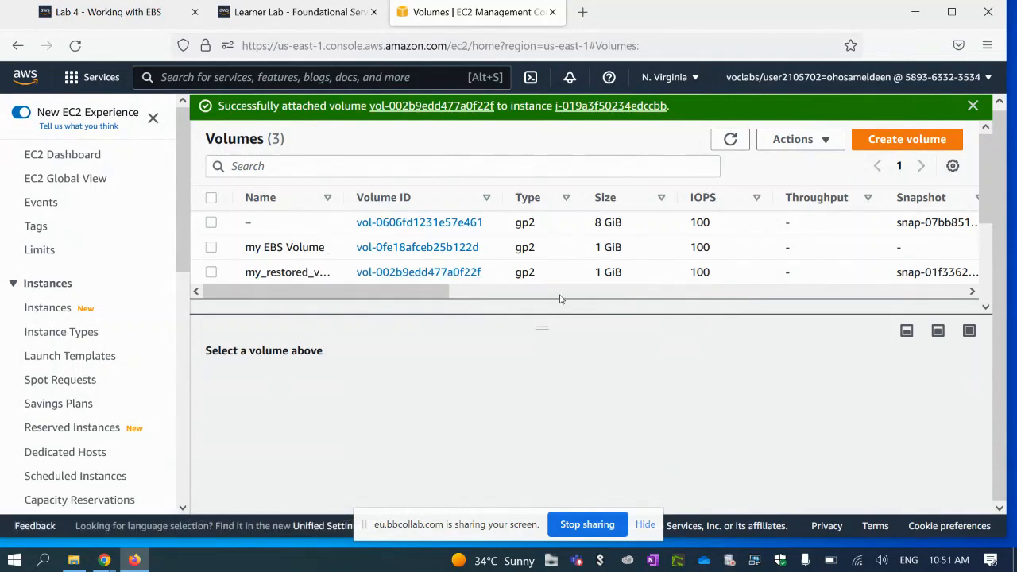
View my_restored_volume's details and check its attached instance and device name.
click(210, 272)
scroll(631, 405, down, 3)
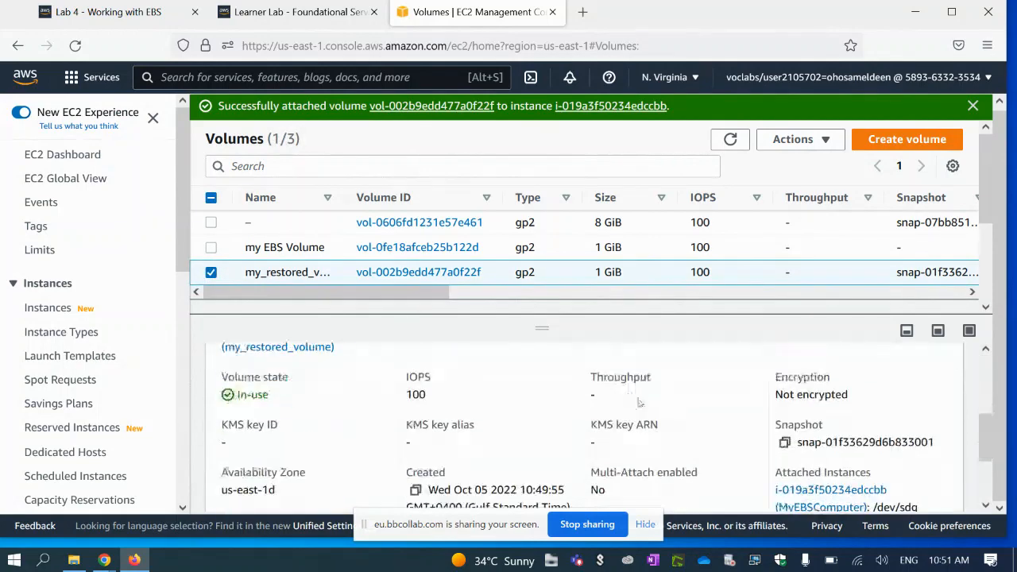
scroll(698, 410, down, 2)
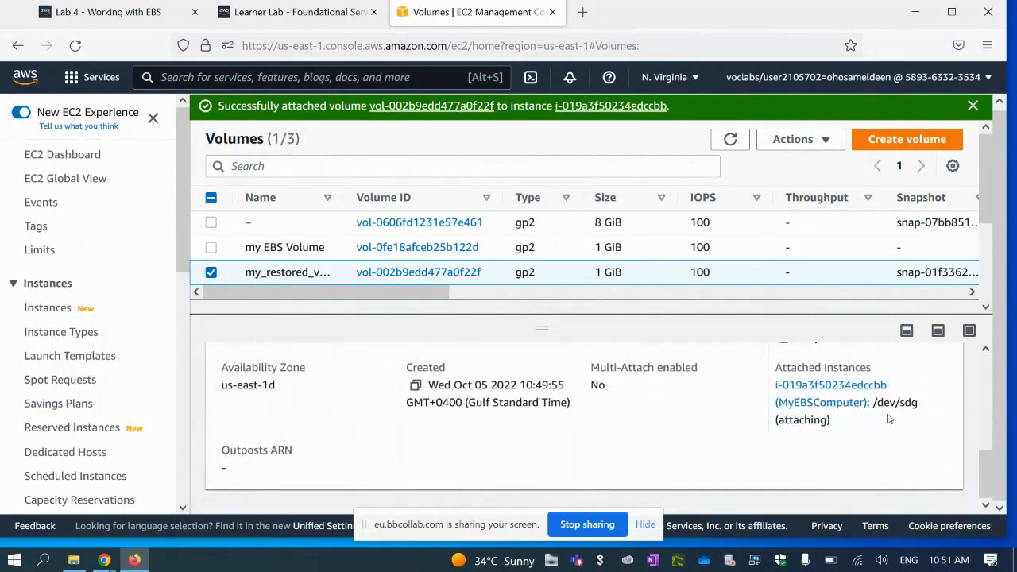
drag(879, 402, 922, 408)
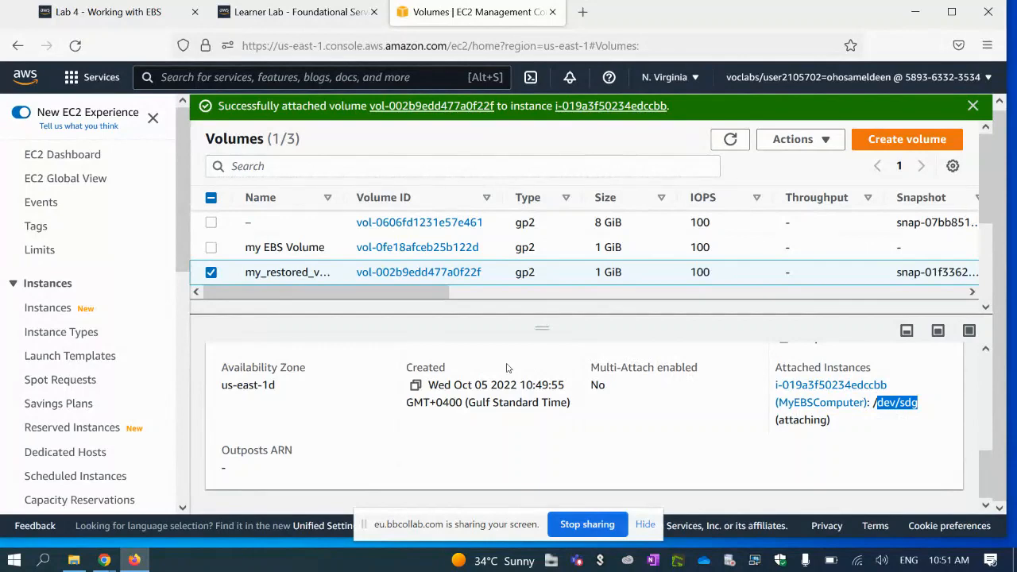
Refresh the instances list and display the storage block devices of the MyEBSComputer instance.
click(47, 307)
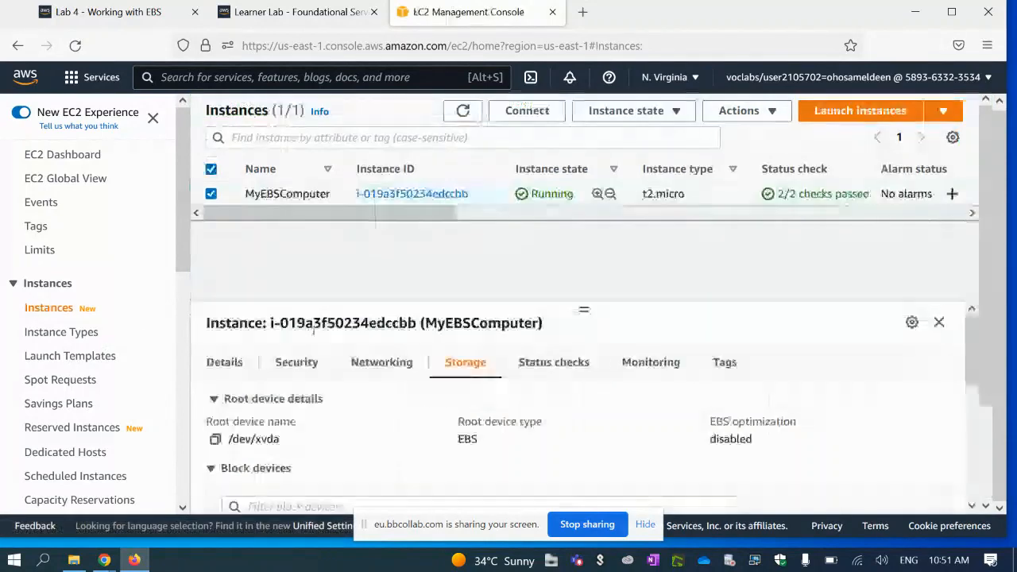
click(210, 193)
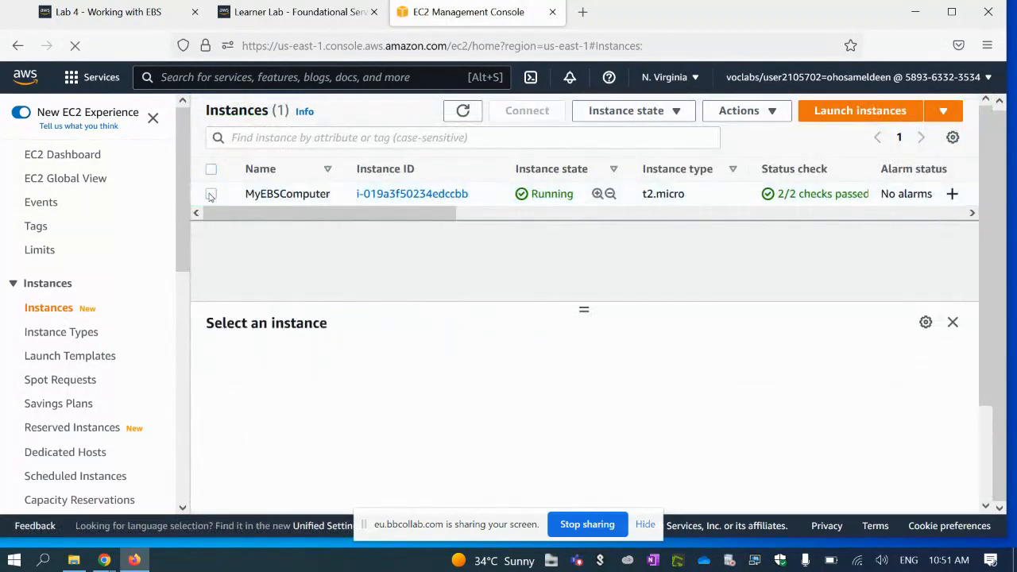
click(210, 194)
click(462, 110)
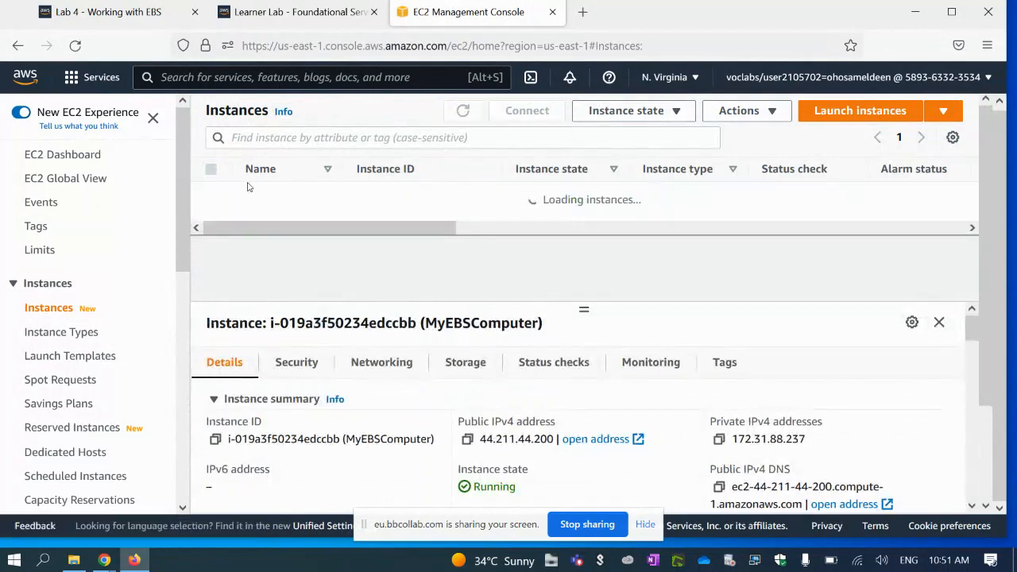
click(211, 193)
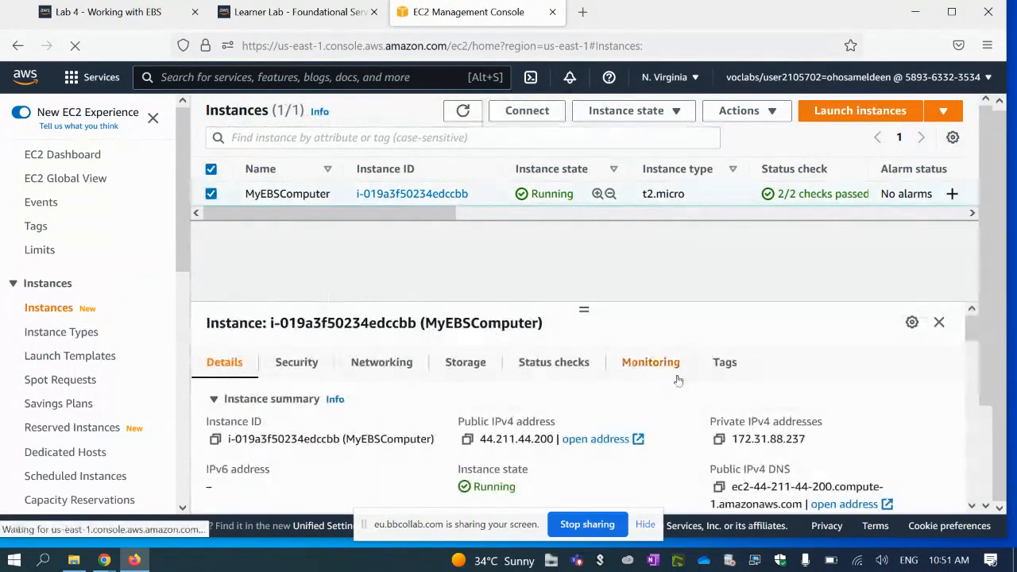
click(466, 362)
scroll(646, 442, down, 5)
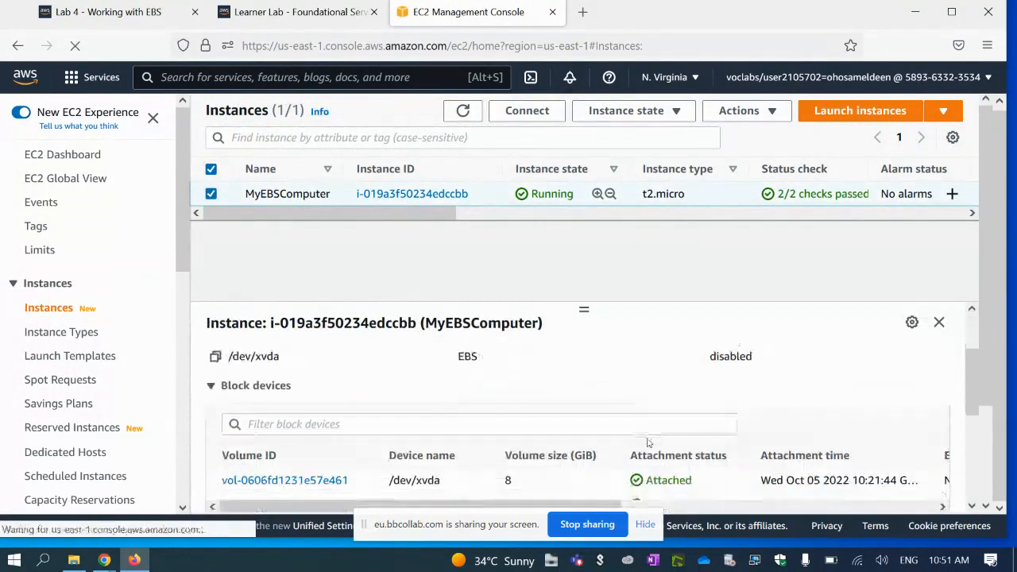
scroll(648, 439, up, 2)
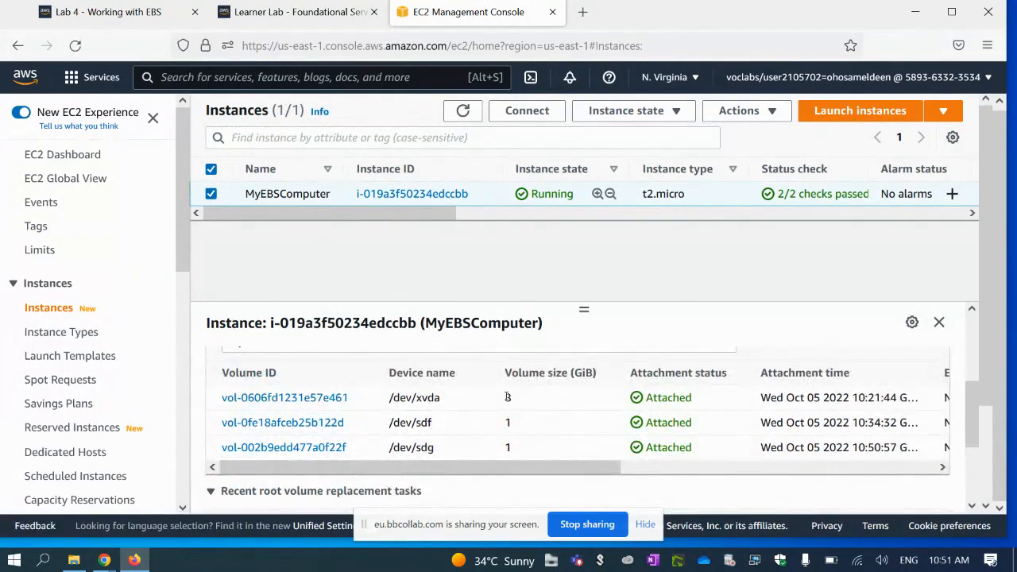
Compare the sizes and device names of the volumes attached to MyEBSComputer.
double_click(508, 397)
drag(526, 425, 492, 448)
click(459, 428)
drag(455, 404, 383, 402)
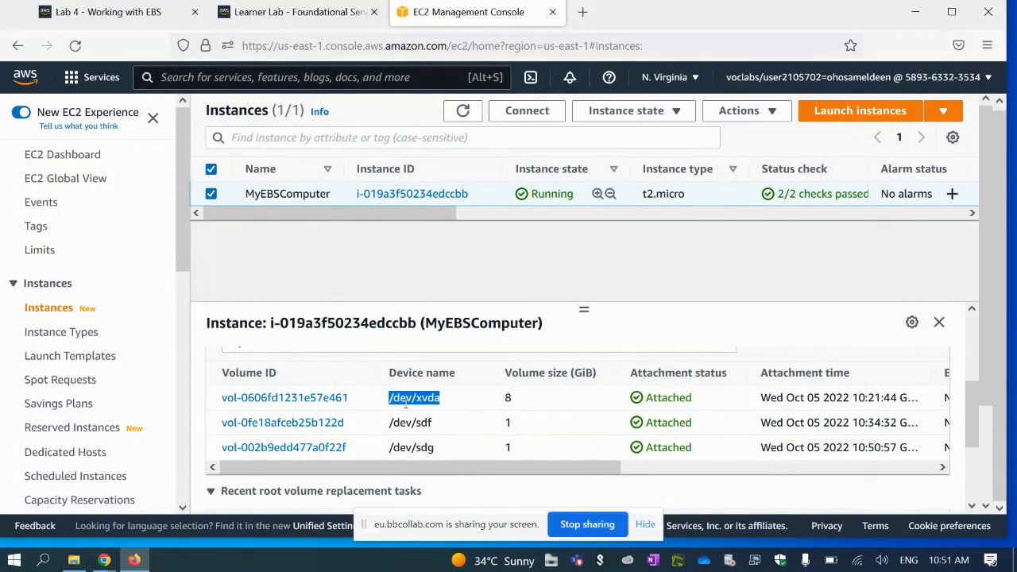
drag(441, 421, 380, 427)
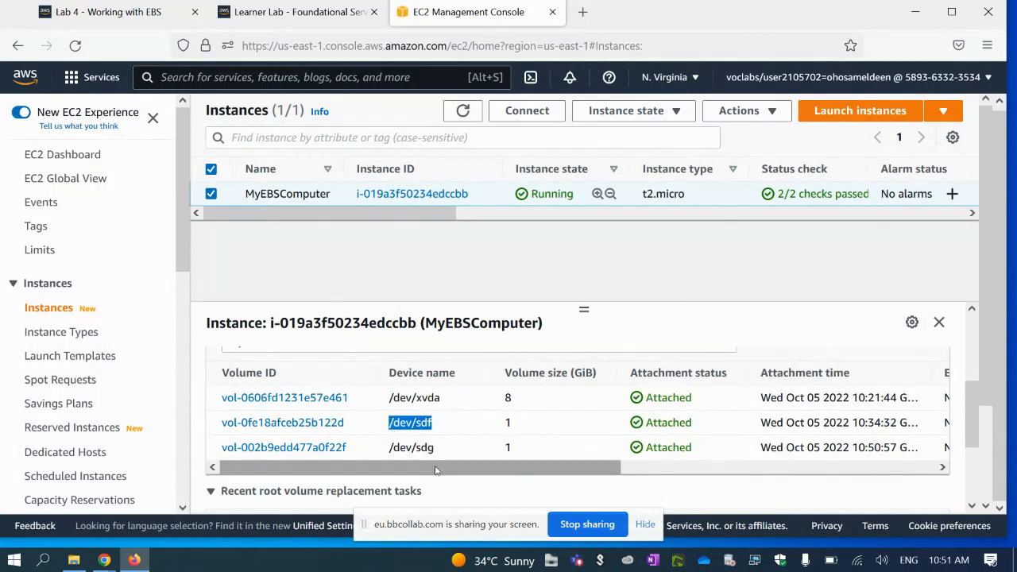
drag(449, 451, 391, 450)
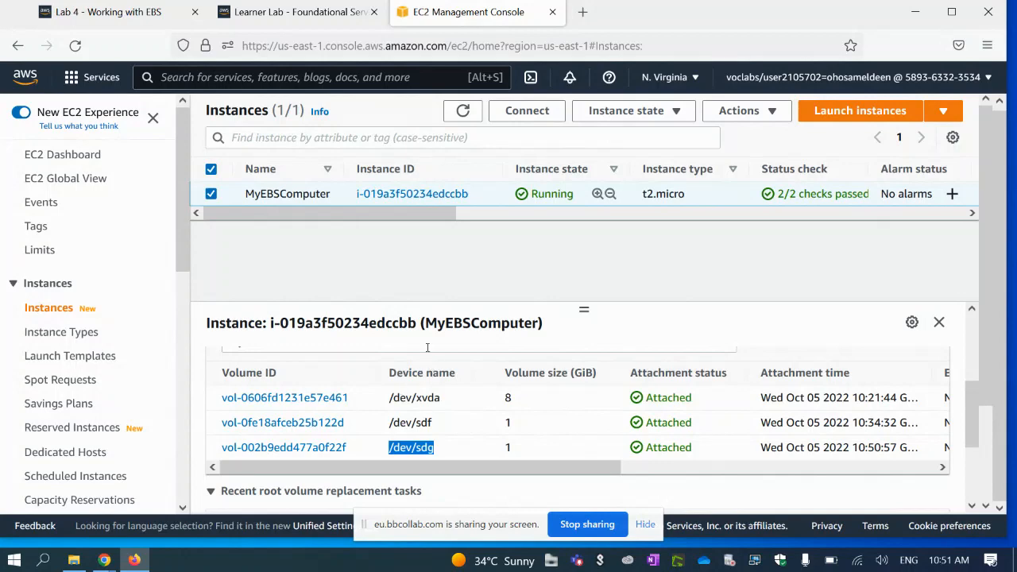
Switch to the Learner Lab terminal and create the mount directory with sudo mkdir /mnt/data-store1.
click(276, 10)
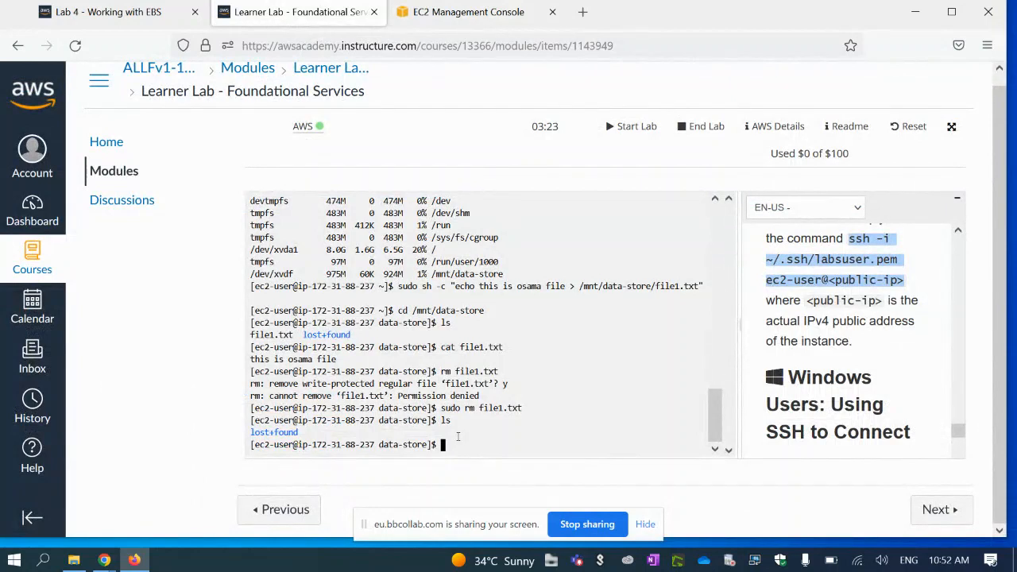
text(d)
key(BackSpace)
text(sudo mkdir /mnt)
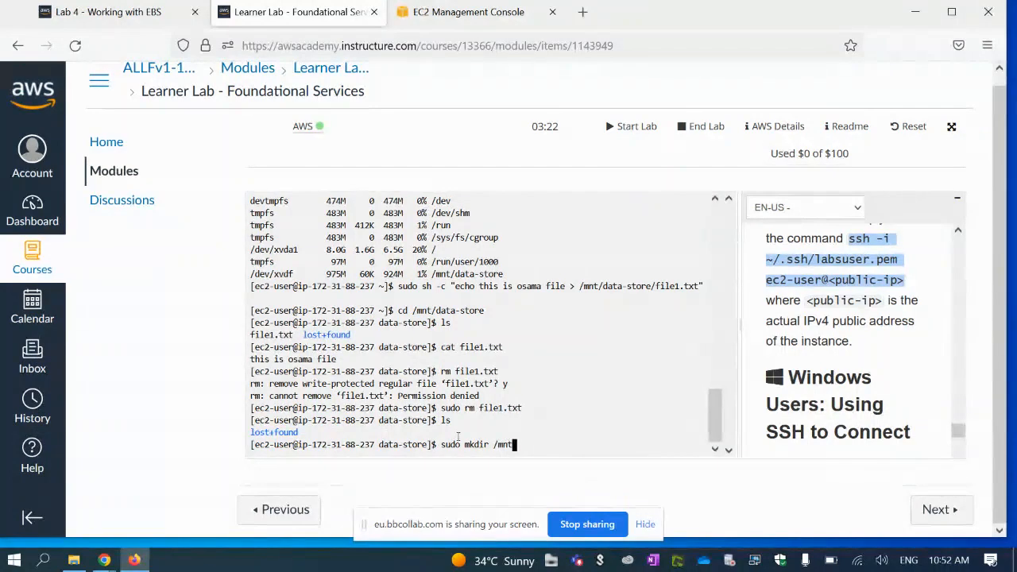
text(/data)
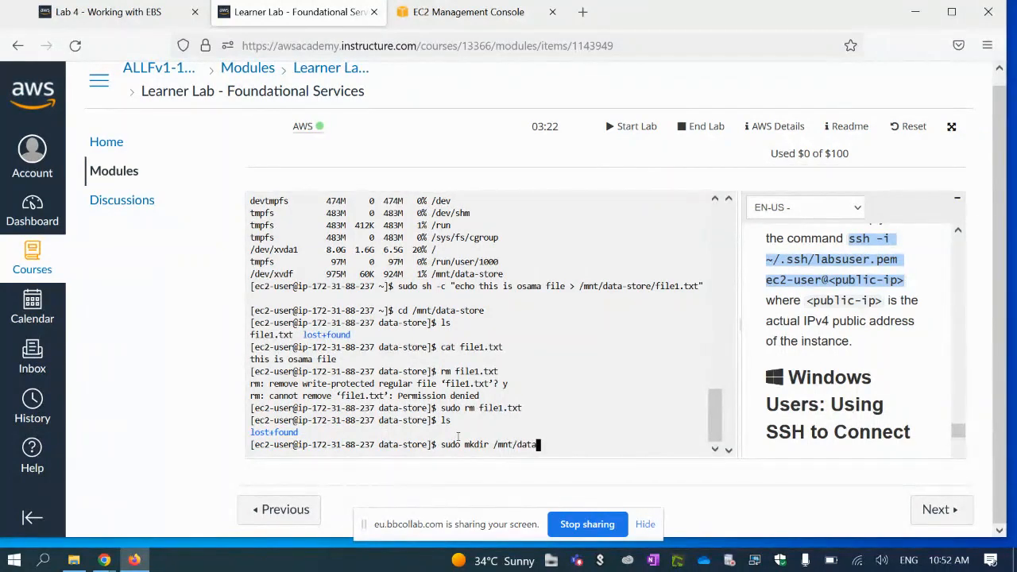
text(-store1)
key(Return)
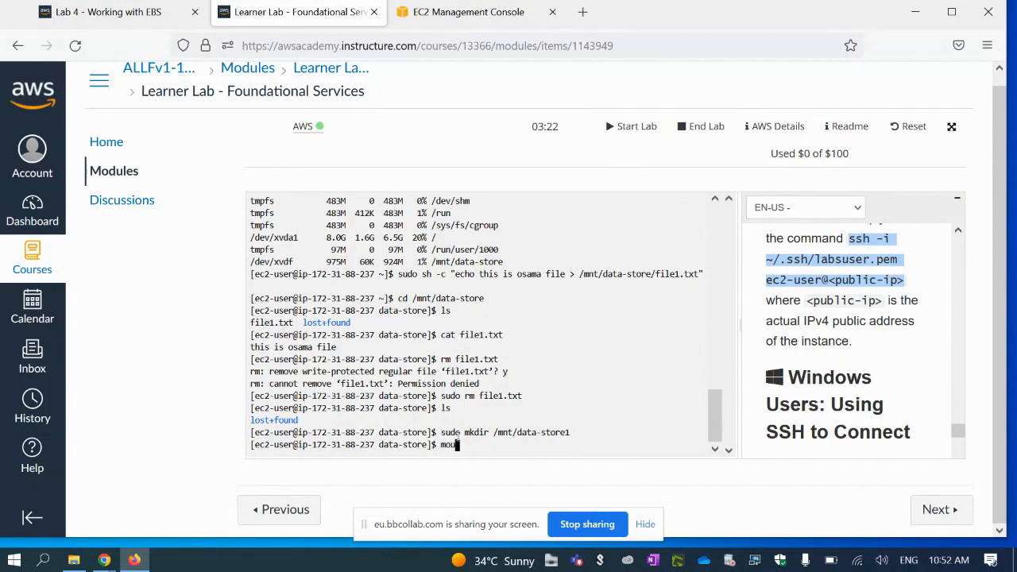
Mount the restored volume on the new directory with sudo mount /dev/sdg /mnt/data-store1.
text(sudo)
text(mount /dev/d)
key(BackSpace)
text(sdg /mnt/data-store2=1)
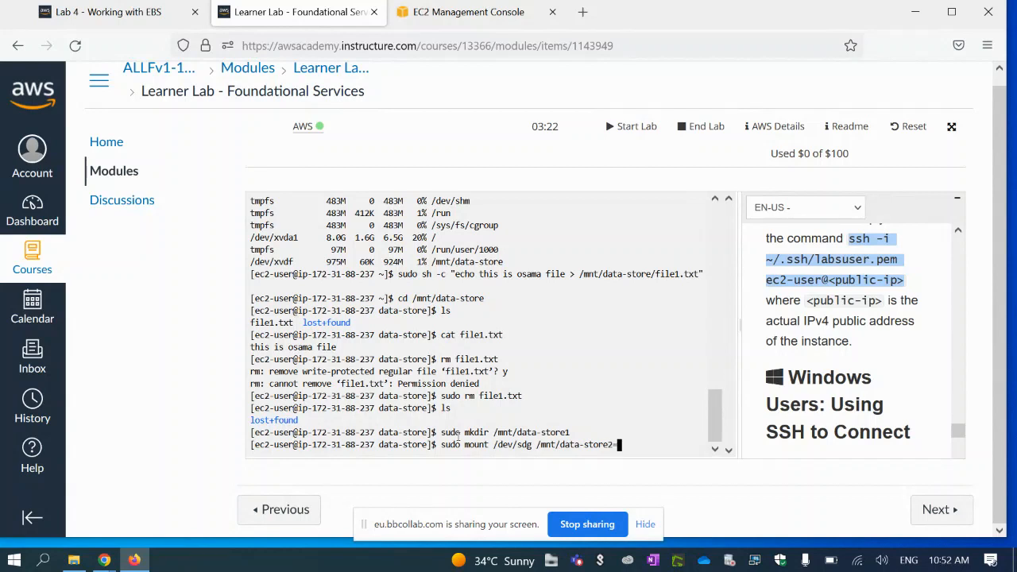
key(BackSpace)
key(BackSpace)
key(BackSpace)
text(1)
key(Return)
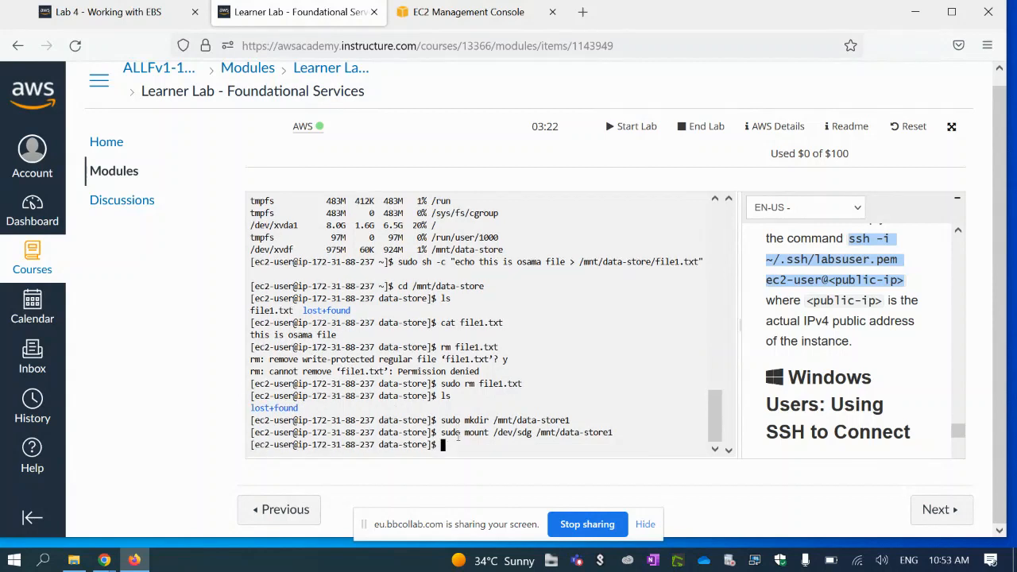
List the mounted file systems with df -h and check the restored volume's device and mount point.
text(df -h)
key(Return)
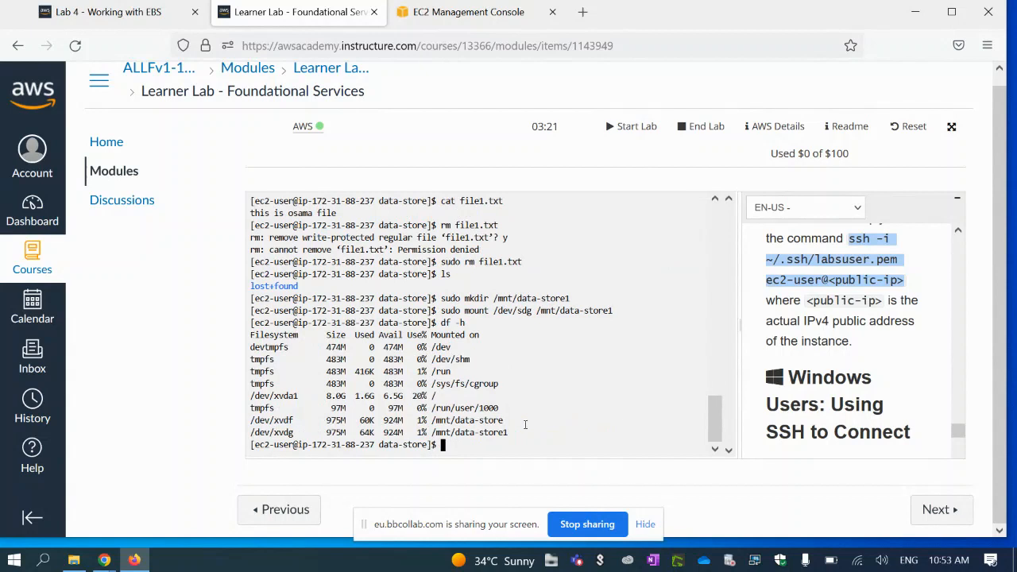
drag(251, 432, 497, 449)
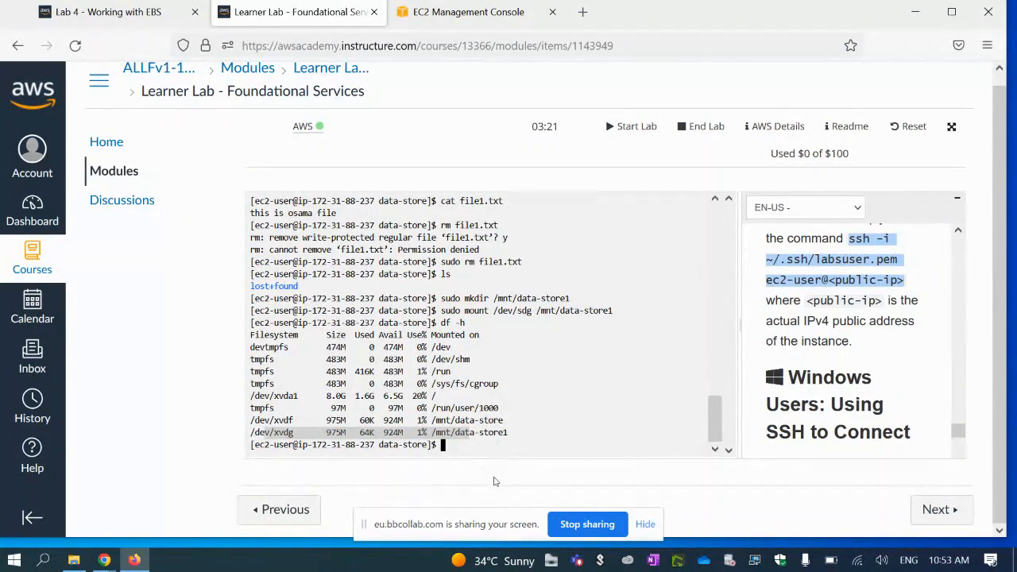
click(453, 445)
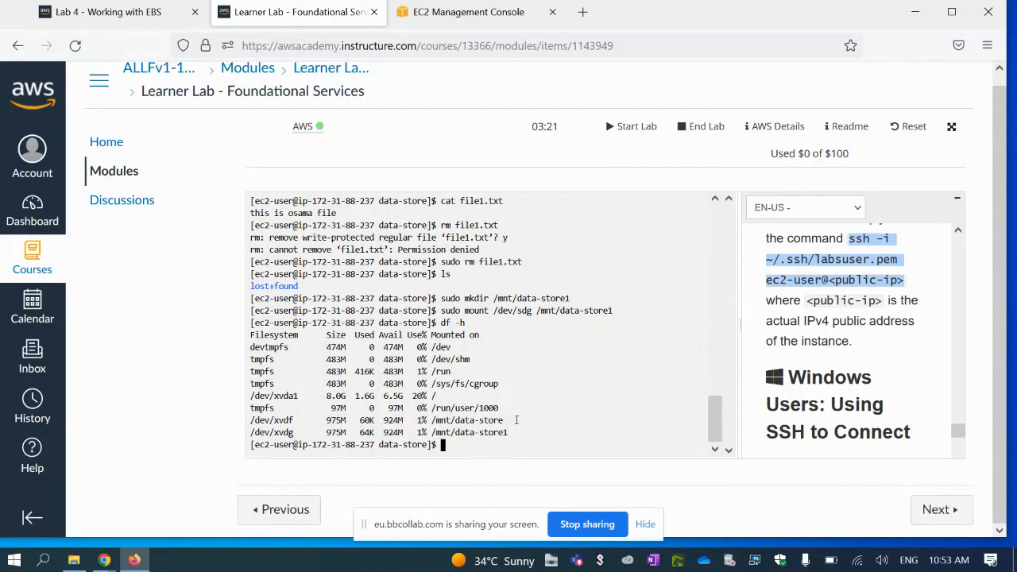
drag(511, 434, 434, 437)
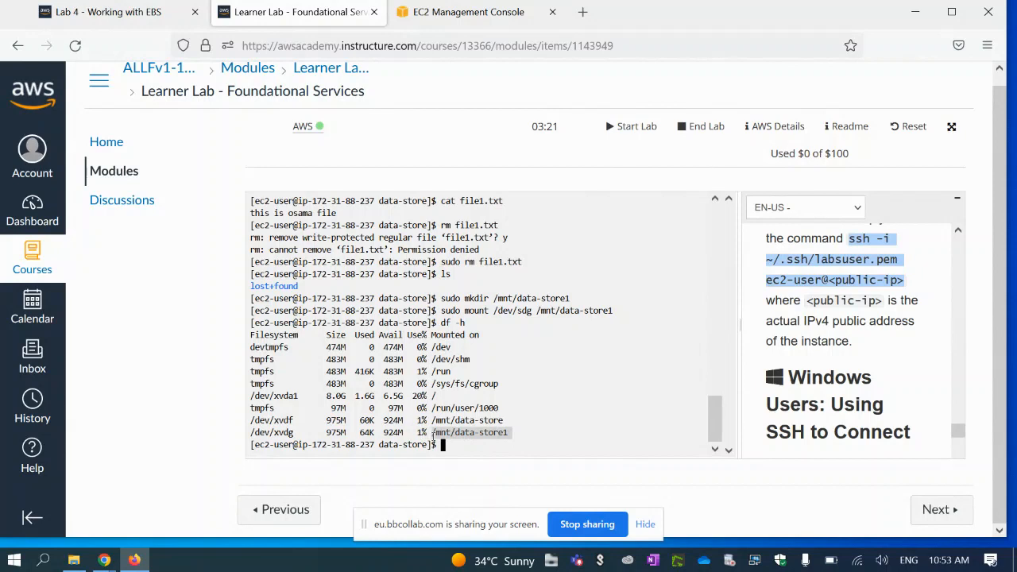
click(453, 436)
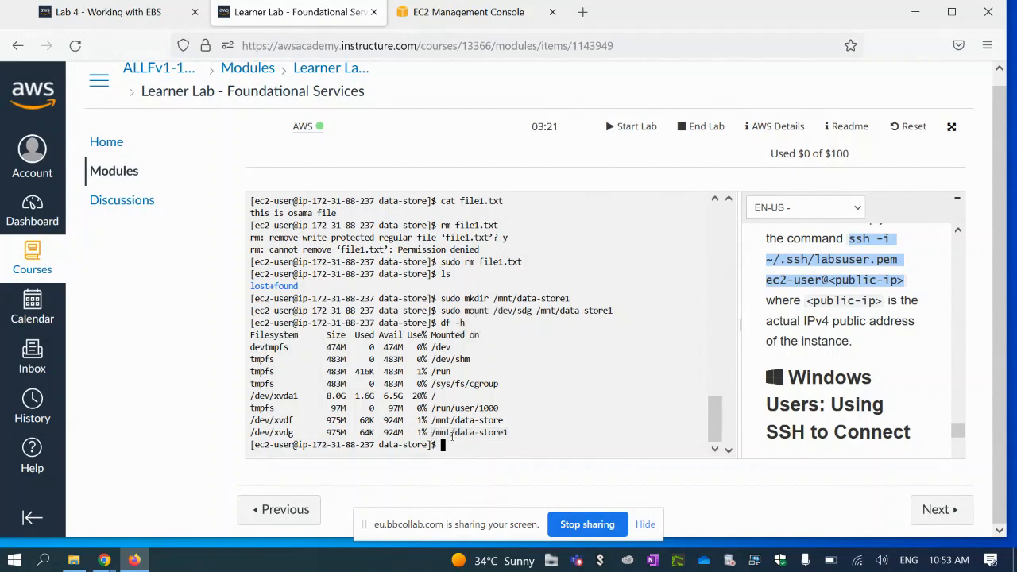
Change to the /mnt/data-store1 directory and list its contents.
text(cd /mnt/data-store1)
key(Return)
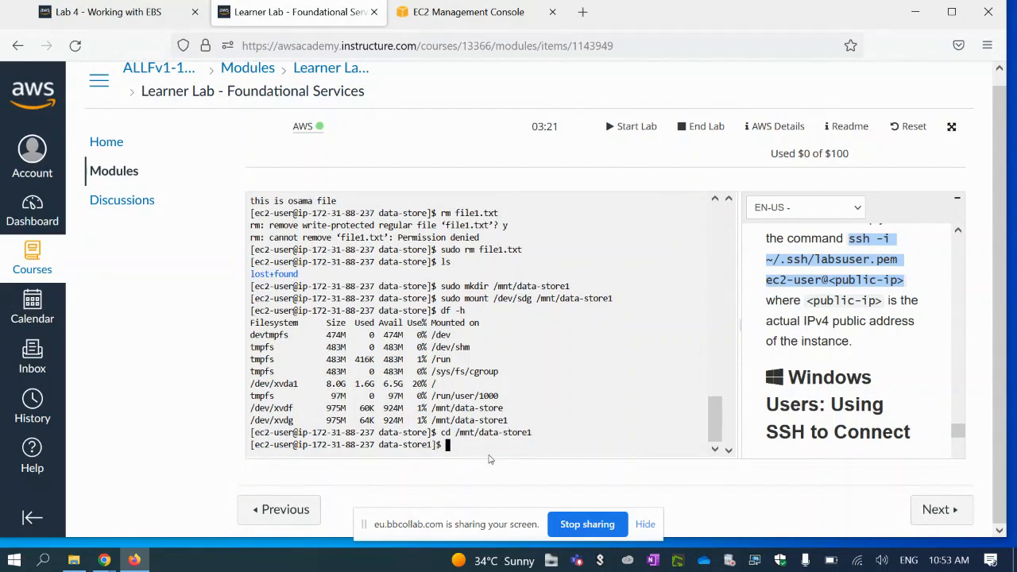
text(lsi)
key(BackSpace)
key(Return)
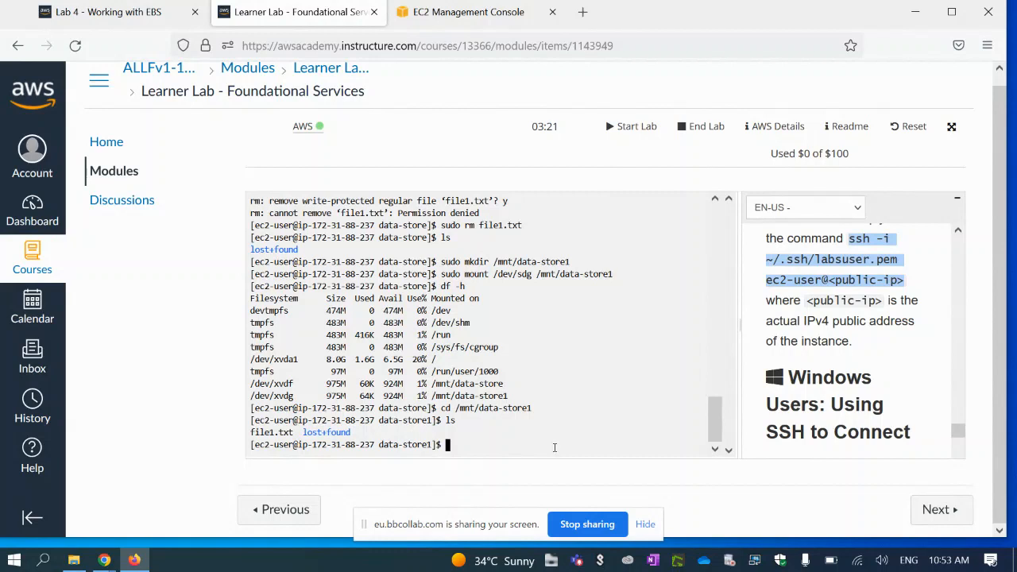
Display the contents of file1.txt with cat and check the recovered text.
text(cat)
text(file1.txt)
key(Return)
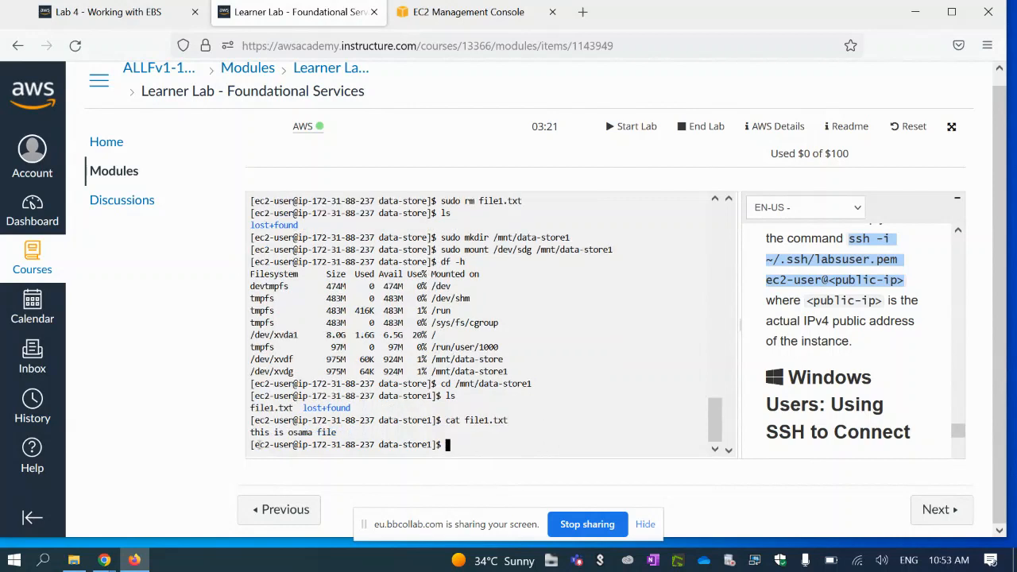
drag(341, 432, 235, 441)
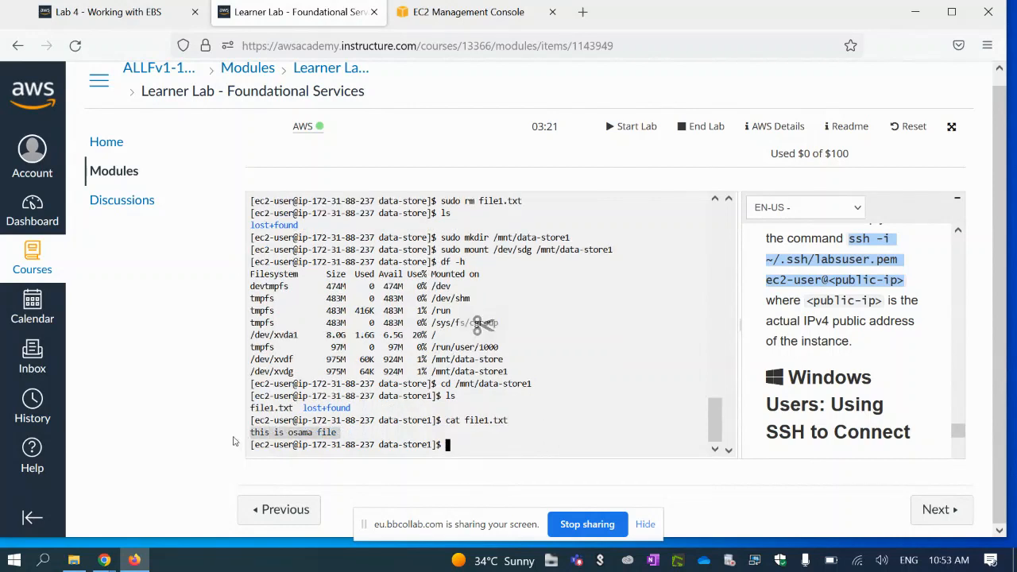